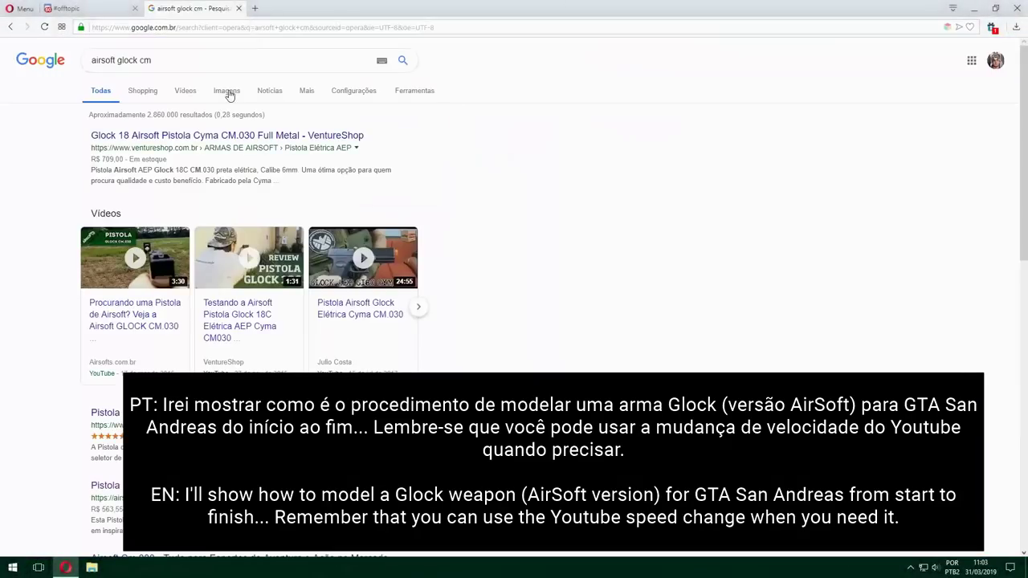
Find a side-view airsoft Glock photo in Google Images and copy it
left_click(227, 93)
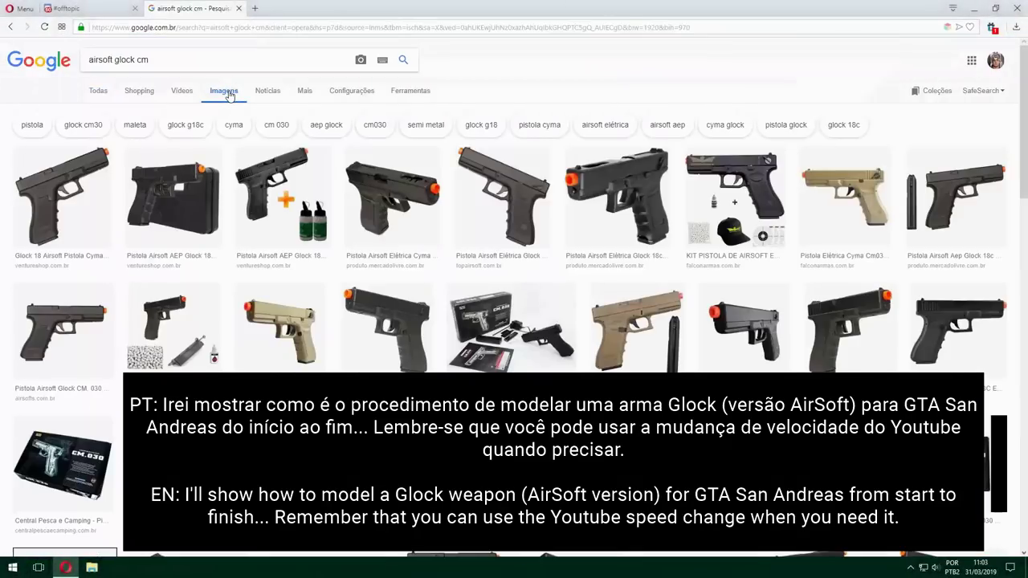
left_click(72, 342)
right_click(303, 331)
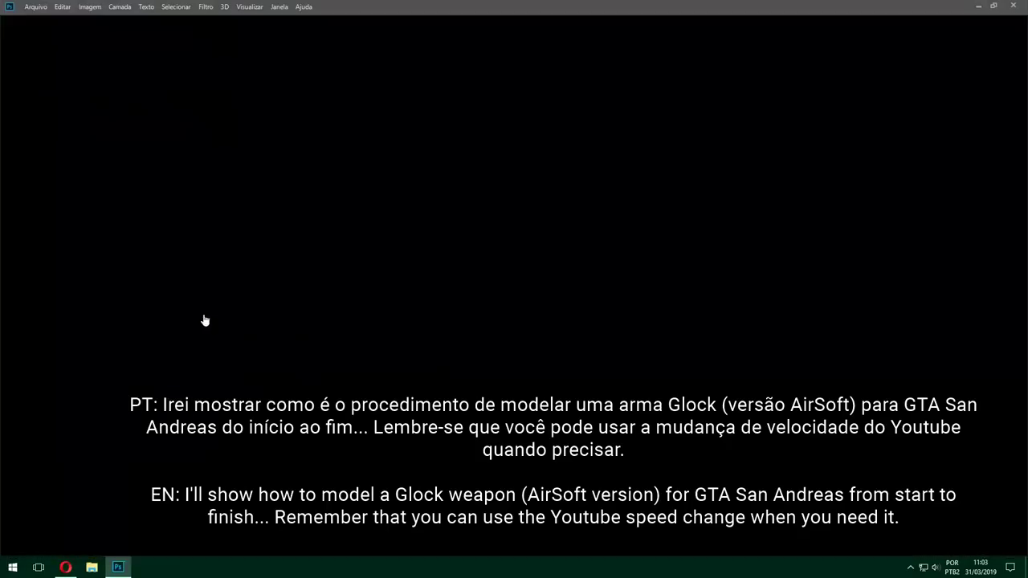
Create a clipboard-sized document and rotate the pasted pistol until it sits level
key("ctrl+n")
key("Return")
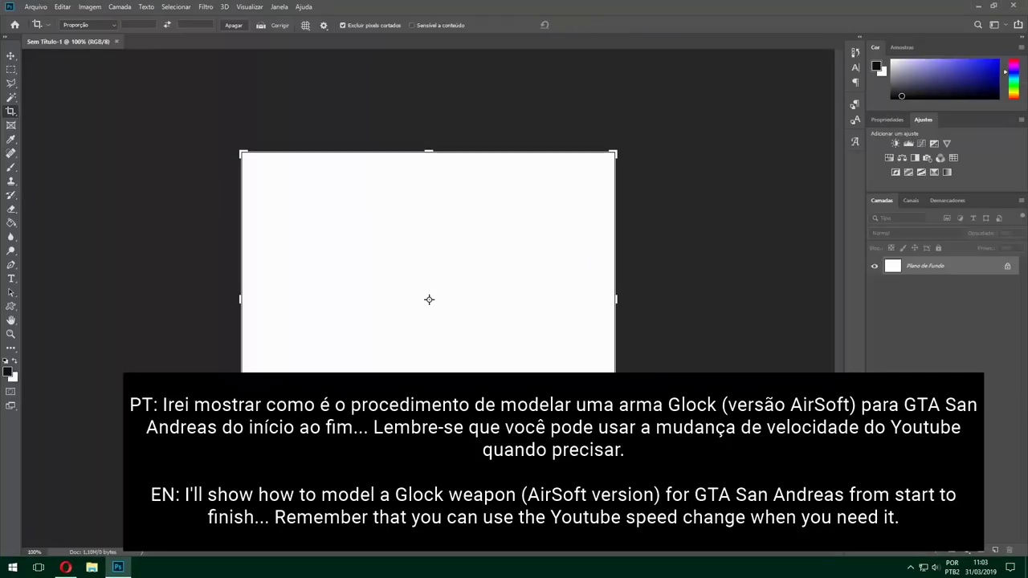
key("ctrl+t")
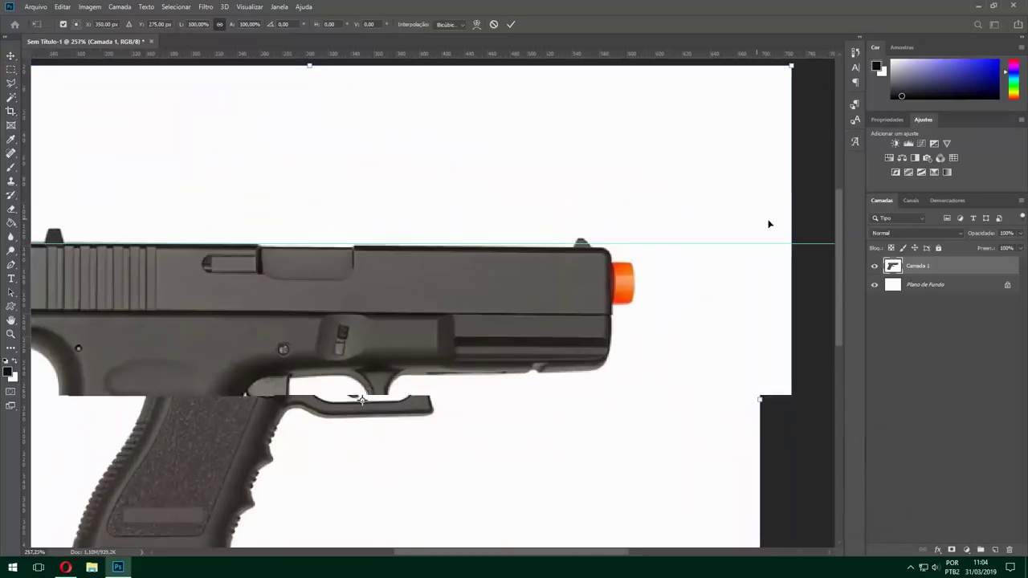
left_click_drag(769, 222, 812, 206)
scroll(576, 255, "down", 2, "alt")
scroll(202, 225, "up", 4, "alt")
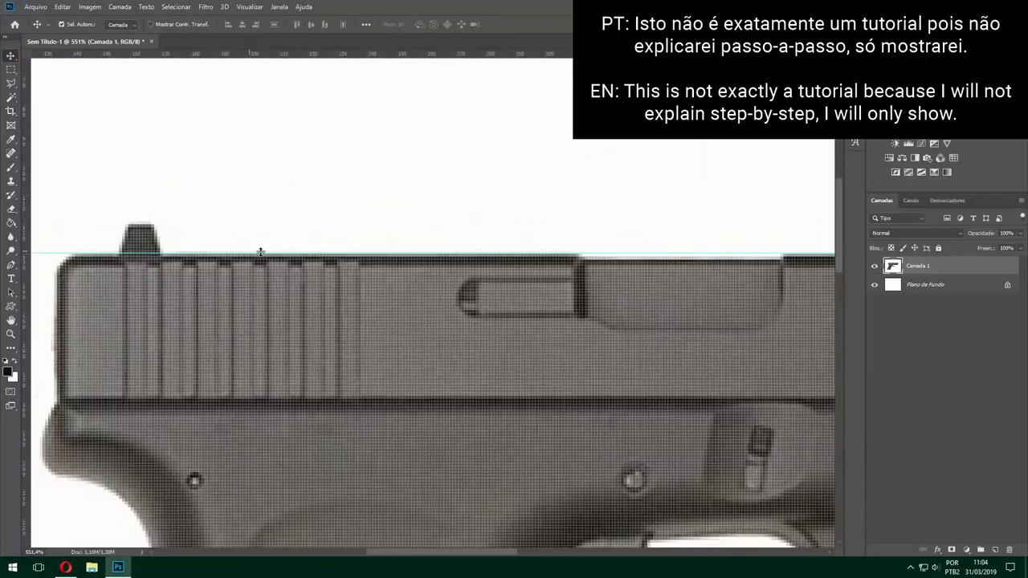
scroll(260, 250, "down", 4, "alt")
scroll(531, 270, "up", 3, "alt")
scroll(530, 270, "down", 2, "alt")
key("ctrl+t")
left_click_drag(778, 241, 781, 248)
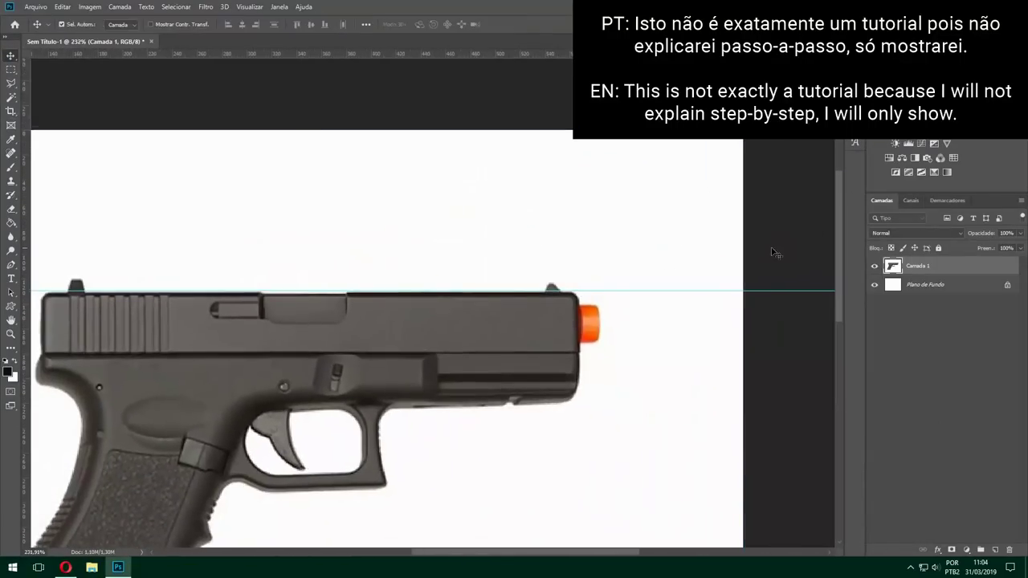
scroll(184, 292, "up", 1, "alt")
scroll(184, 292, "down", 3, "alt")
scroll(386, 200, "down", 2, "alt")
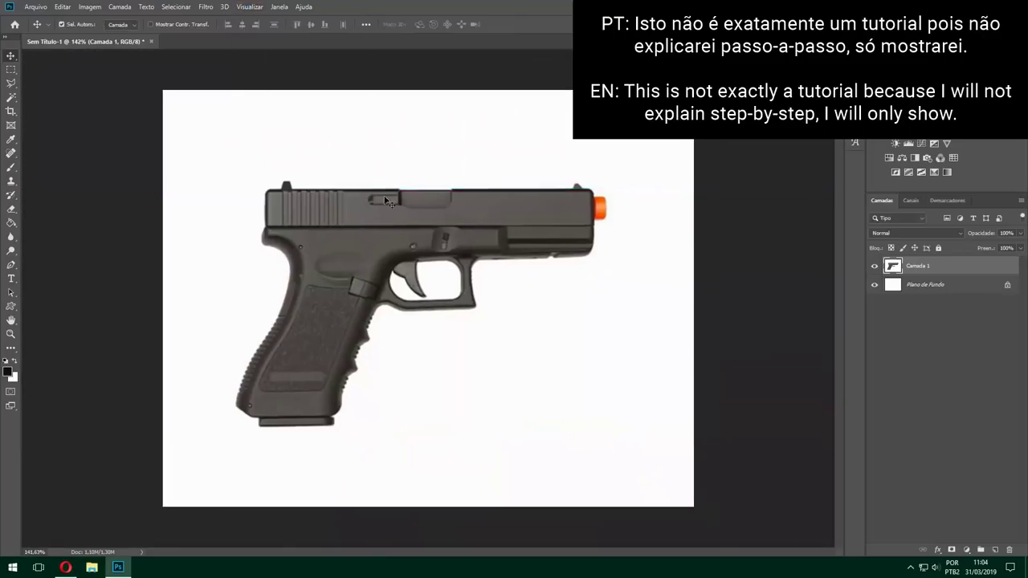
Crop the image to a 512x512 frame around the pistol and open its export settings
key("c")
left_click_drag(163, 298, 195, 291)
left_click_drag(661, 298, 624, 292)
scroll(214, 279, "up", 5, "alt")
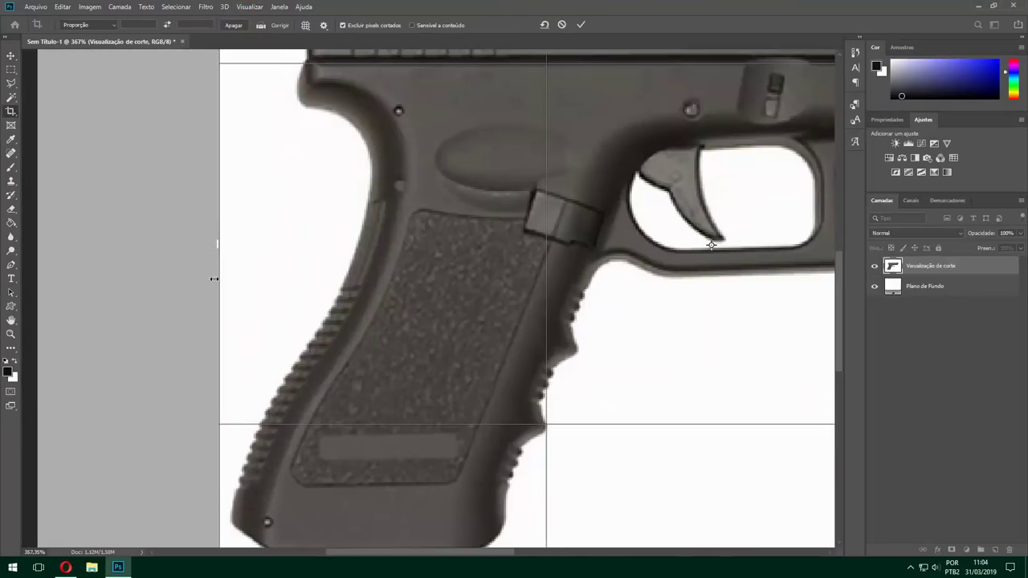
scroll(214, 279, "down", 4, "alt")
left_click_drag(435, 480, 435, 473)
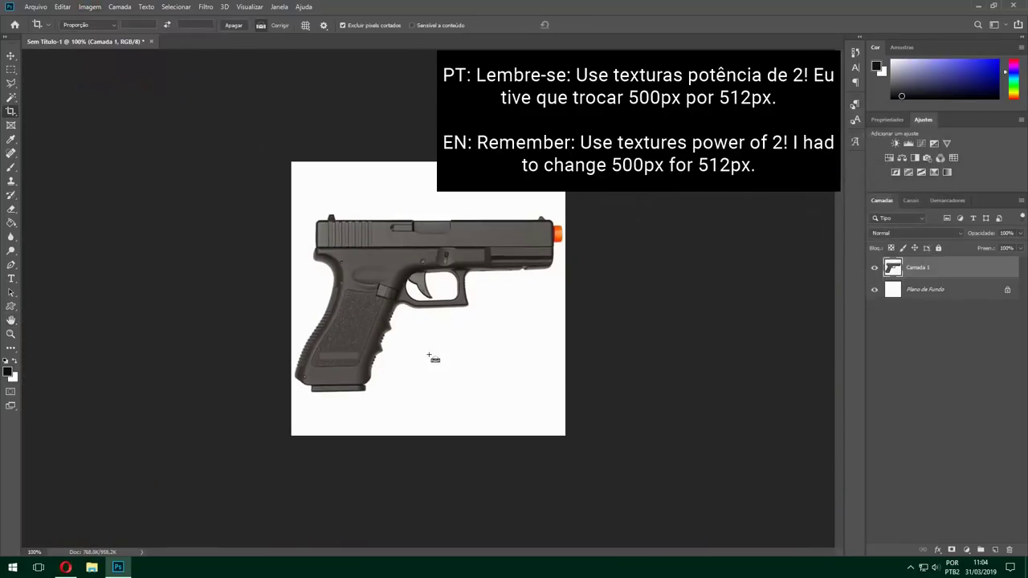
key("ctrl+shift+alt+w")
Export the pistol image as a PNG and save the document as a PSD
left_click(961, 495)
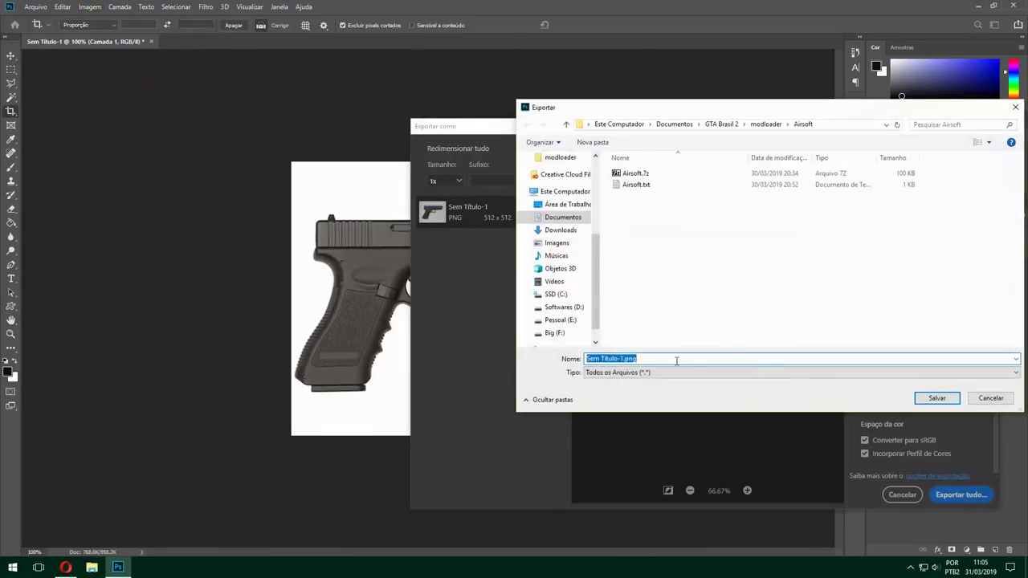
type("djjr_glock_cm")
key("Return")
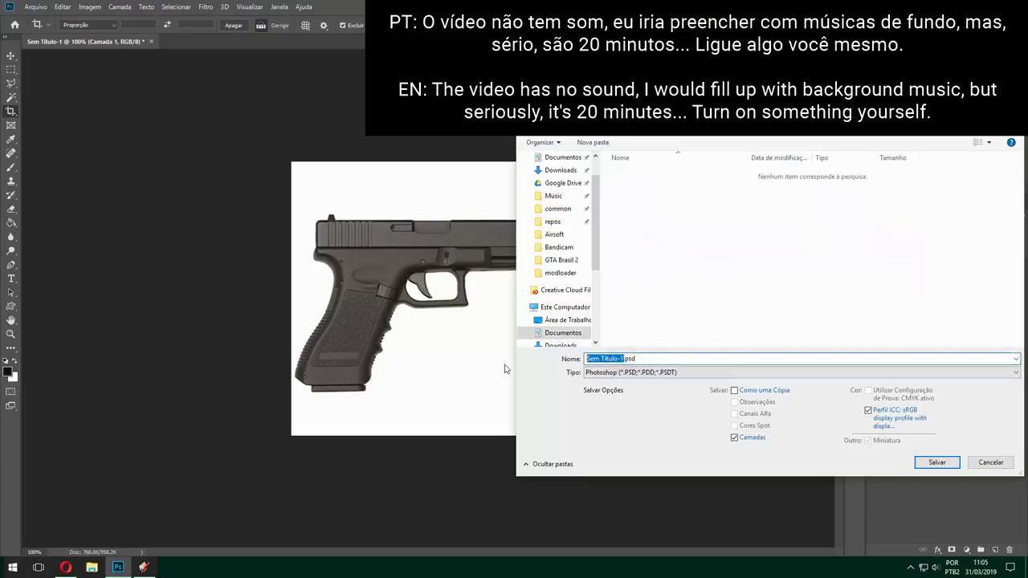
key("Return")
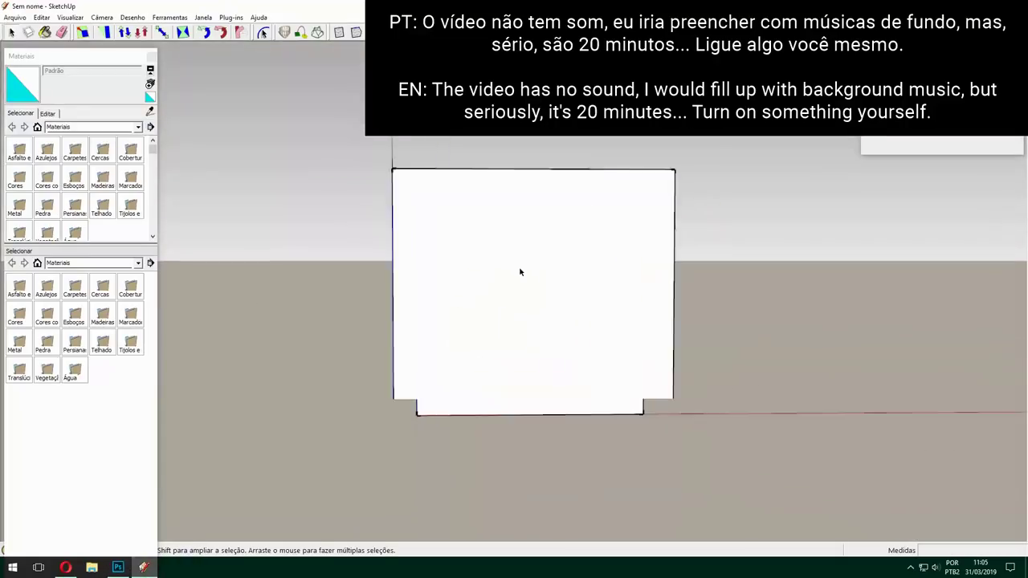
Create material djr_glock_cm textured with djr_glock_cm.png, then open Model Info's Units settings
left_click(173, 278)
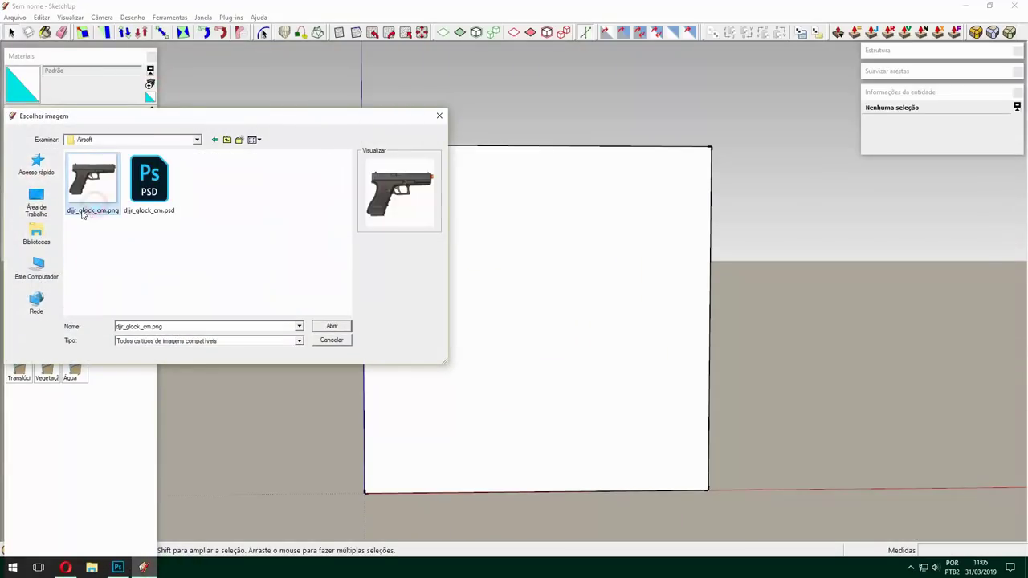
double_click(85, 191)
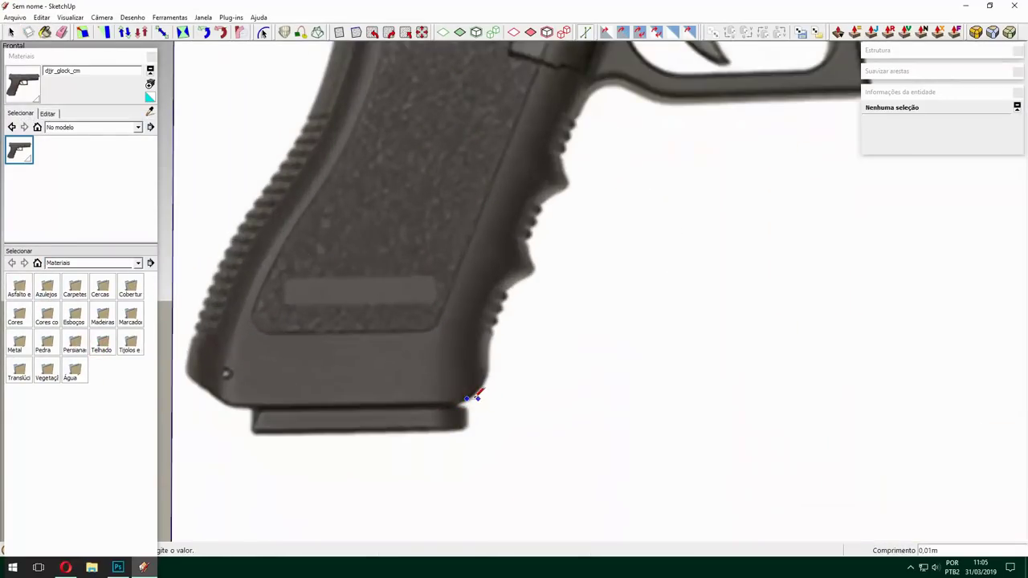
left_click(202, 17)
left_click(221, 51)
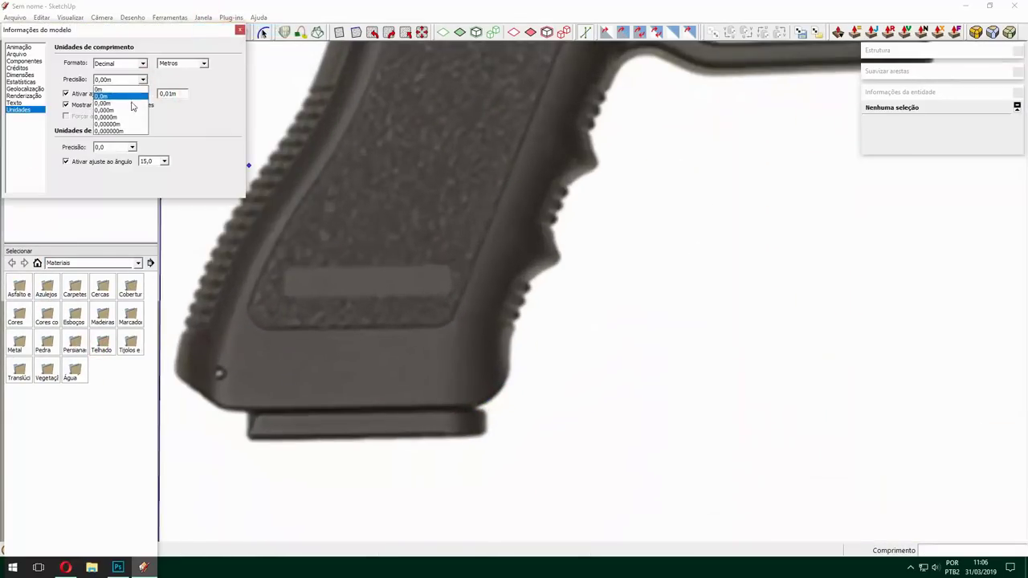
Trace the trigger guard's bottom and front edges and the slide's front bottom corner
scroll(523, 398, "up", 2)
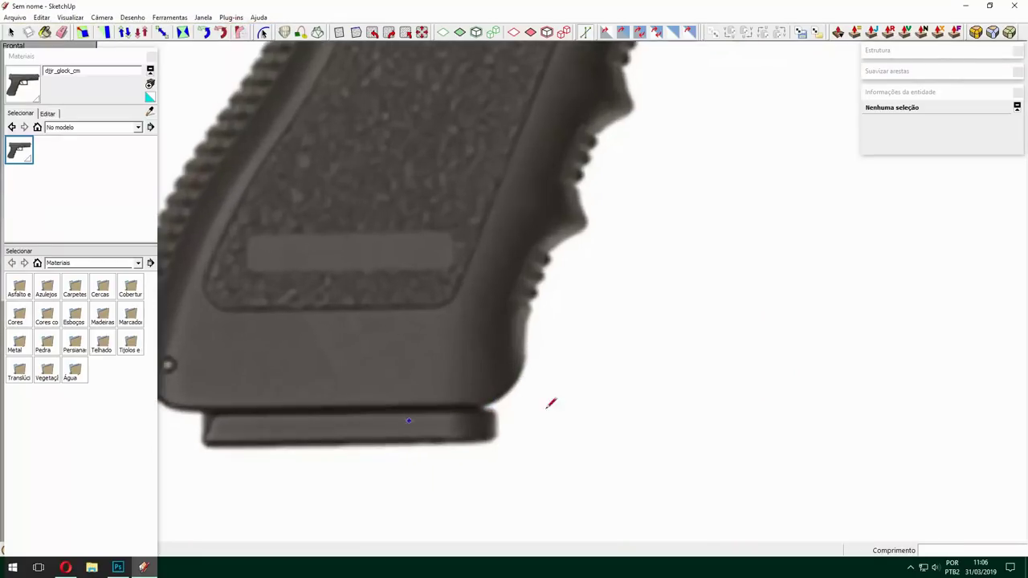
scroll(257, 394, "up", 2)
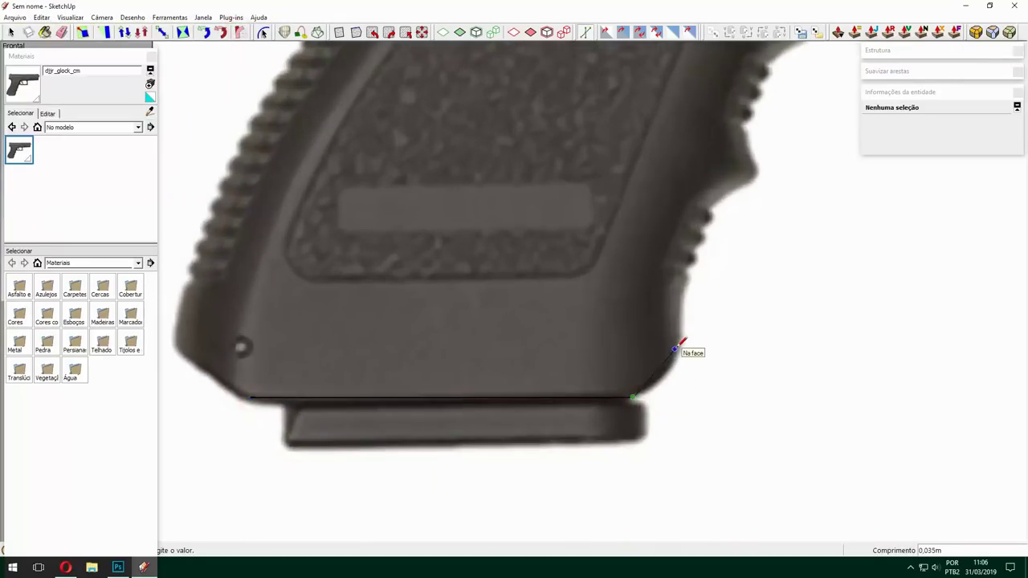
scroll(459, 502, "down", 2)
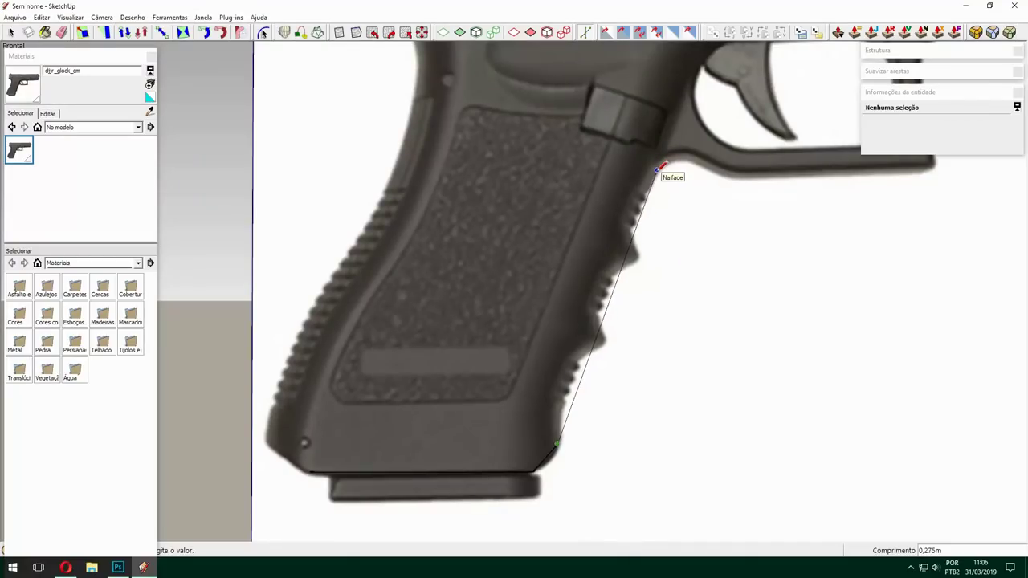
scroll(798, 141, "up", 2)
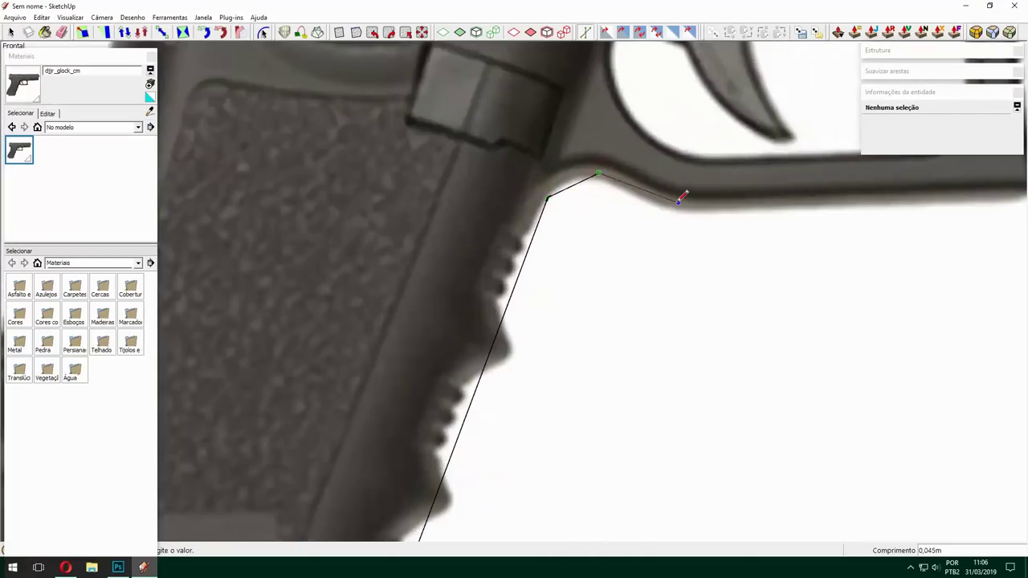
scroll(680, 200, "down", 2)
scroll(601, 248, "up", 2)
left_click(601, 249)
scroll(602, 253, "down", 1)
scroll(554, 220, "up", 2)
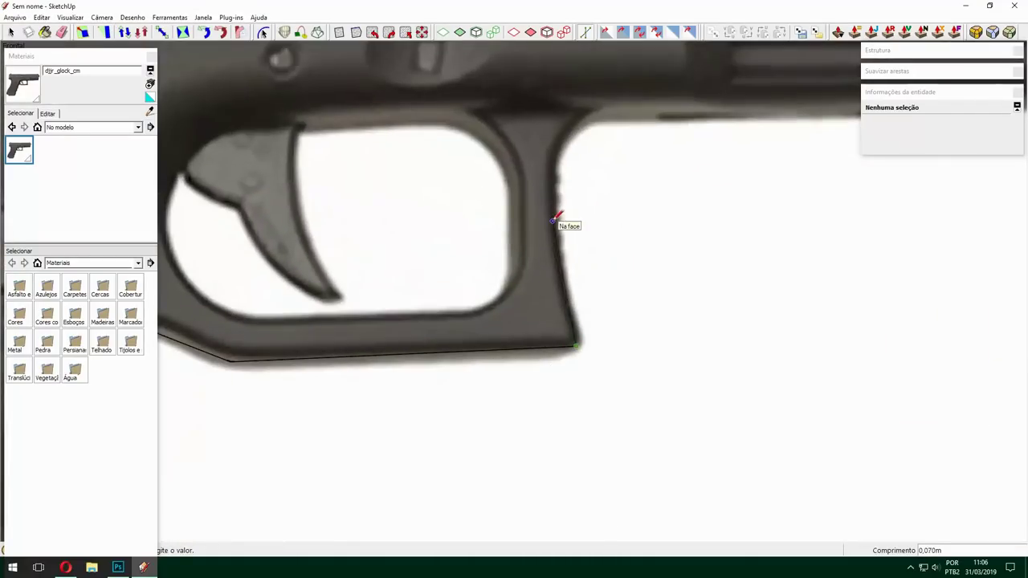
scroll(569, 112, "down", 2)
scroll(519, 183, "up", 3)
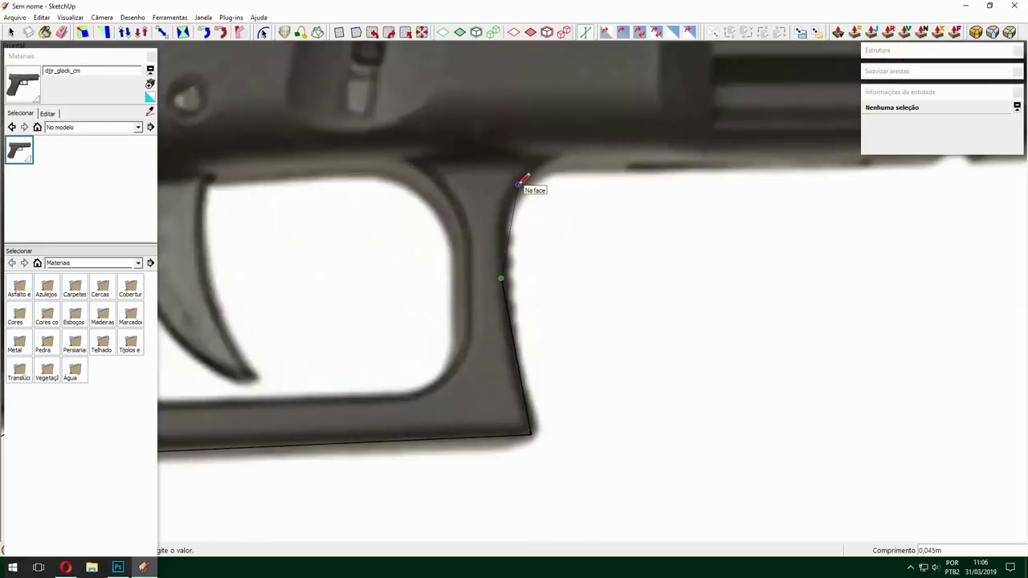
left_click(553, 163)
scroll(562, 164, "down", 3)
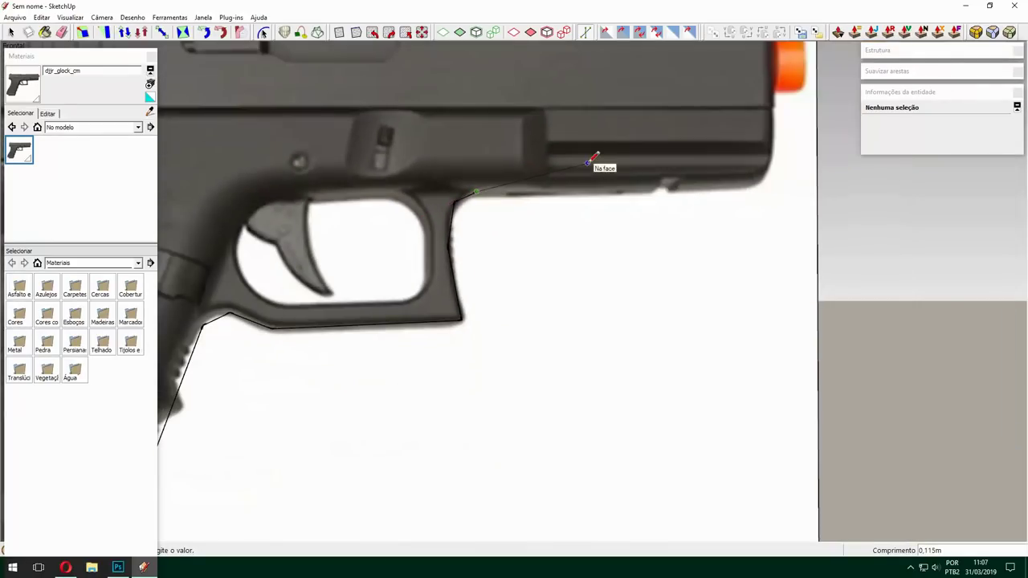
scroll(463, 198, "up", 3)
key("m")
left_click(519, 175)
scroll(522, 176, "down", 3)
scroll(677, 239, "up", 3)
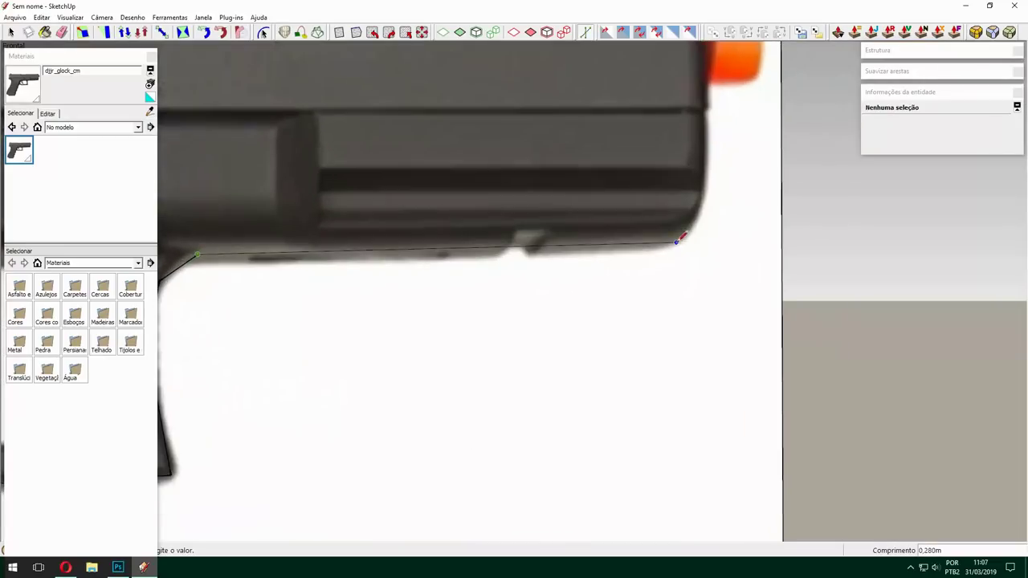
left_click(700, 211)
scroll(700, 211, "down", 3)
scroll(659, 104, "up", 3)
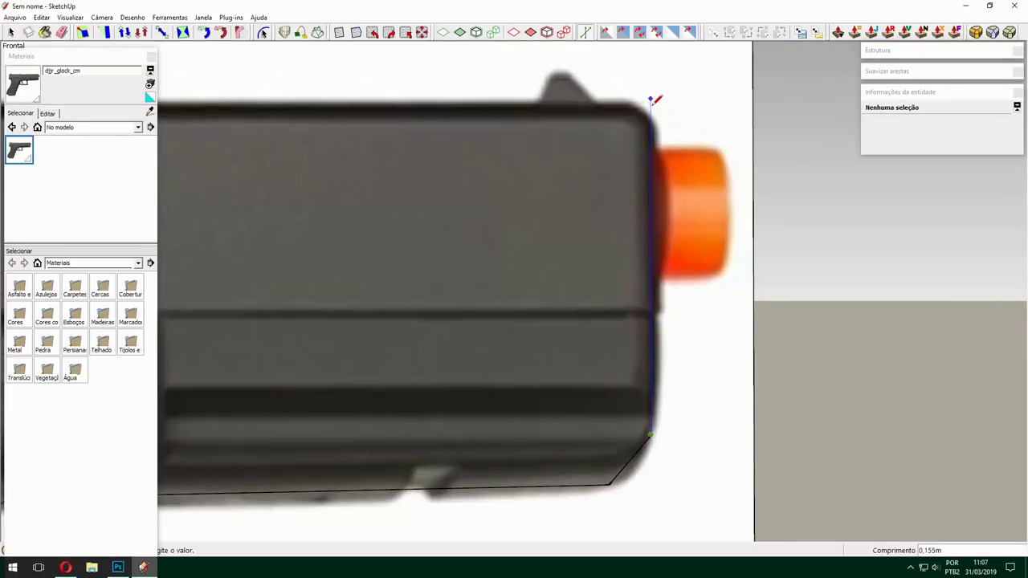
Trace the slide's top and rear edges, then the grip's back down to its corner
left_click(370, 105)
scroll(369, 105, "down", 3)
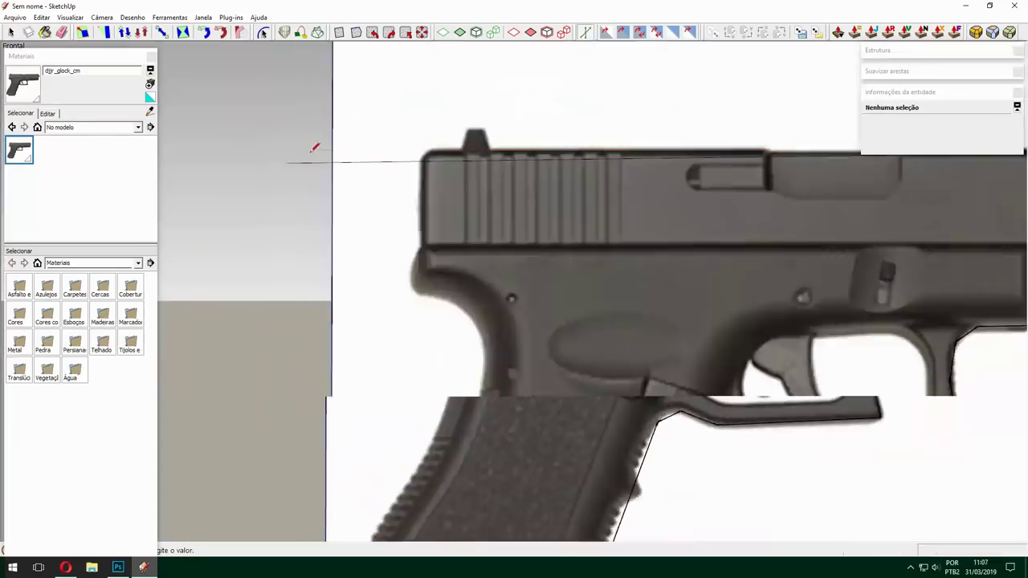
scroll(416, 153, "up", 3)
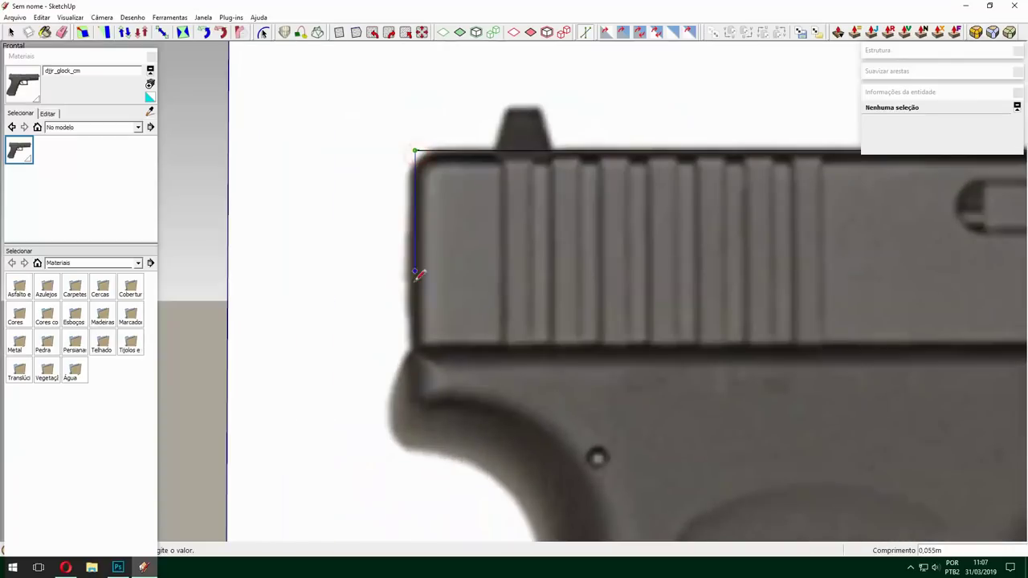
left_click(861, 344)
scroll(861, 344, "down", 3)
scroll(421, 259, "up", 3)
left_click(406, 333)
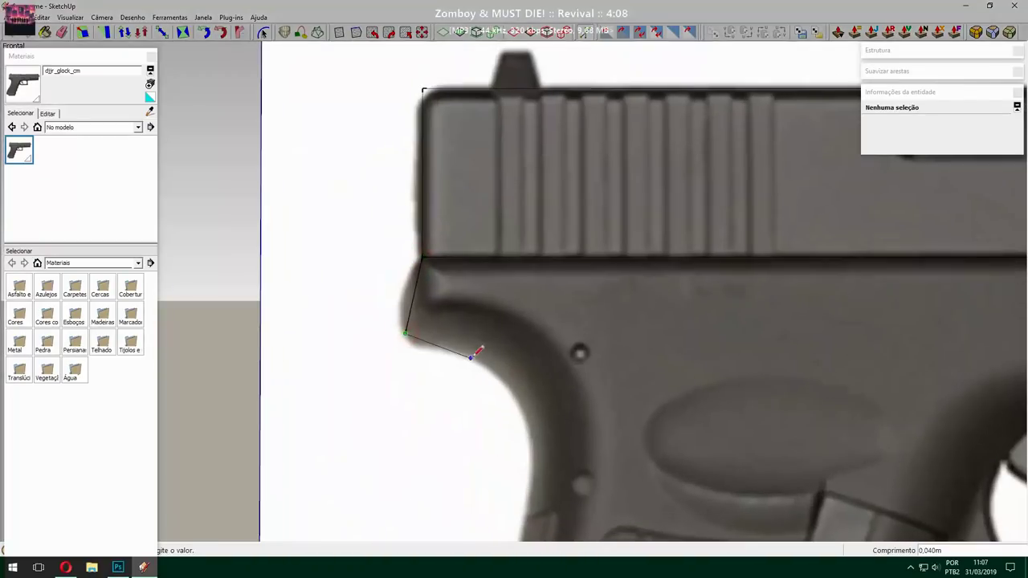
left_click(472, 356)
scroll(472, 356, "down", 3)
scroll(530, 321, "up", 3)
left_click(528, 356)
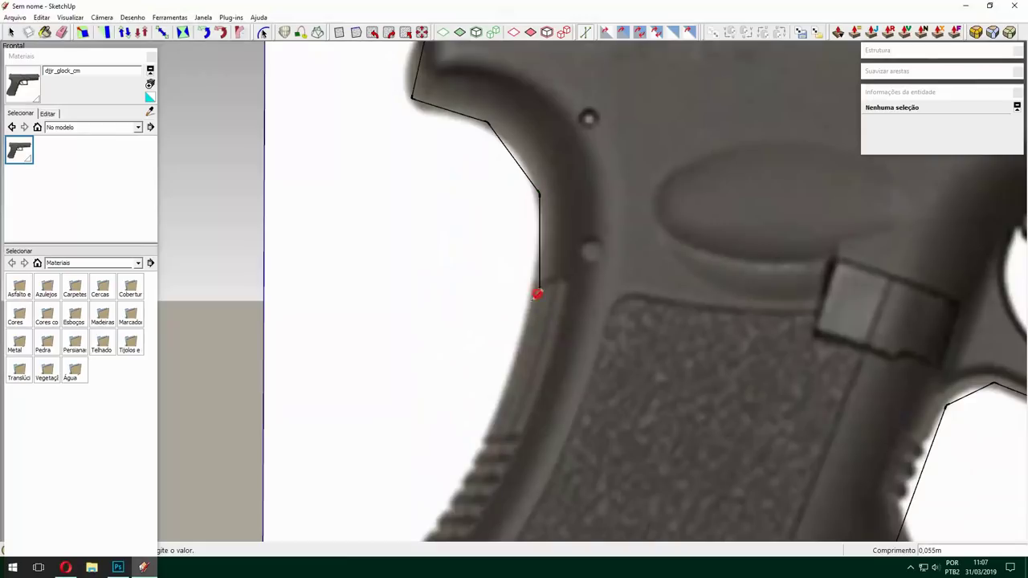
left_click(536, 294)
scroll(536, 295, "down", 3)
scroll(575, 267, "up", 2)
left_click(572, 276)
scroll(572, 276, "down", 3)
scroll(514, 370, "up", 3)
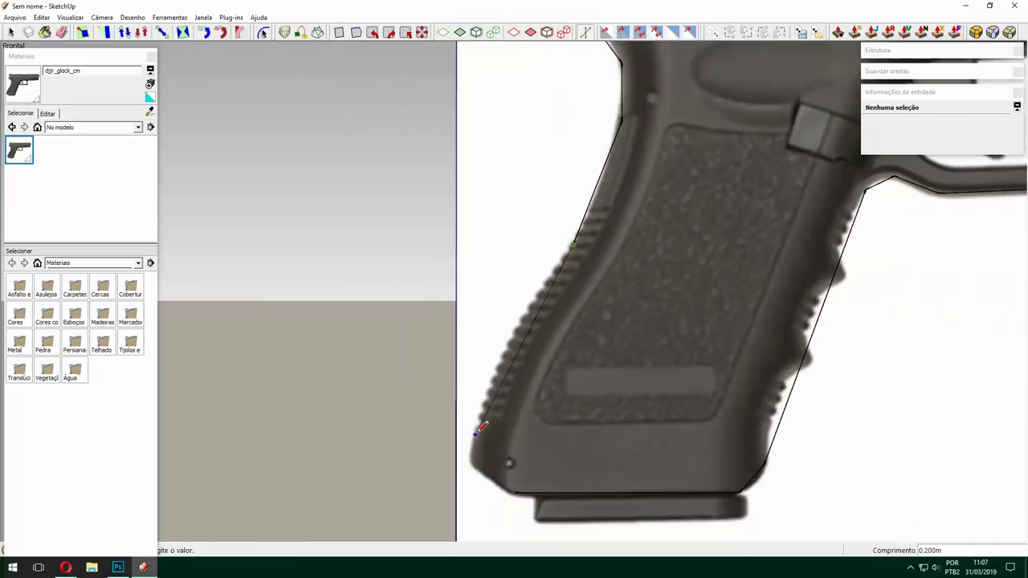
scroll(507, 474, "up", 3)
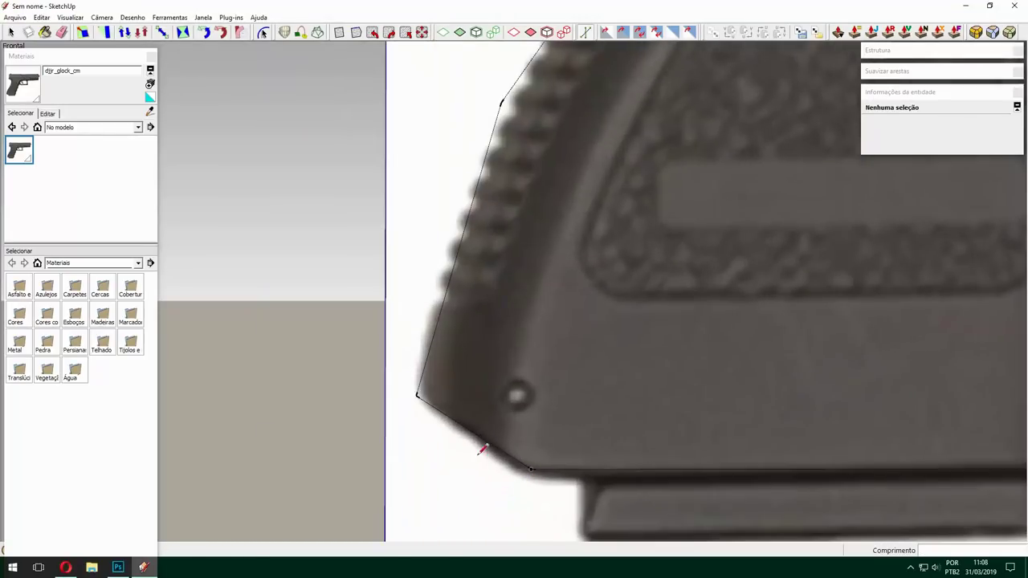
scroll(467, 386, "down", 5)
scroll(501, 466, "up", 2)
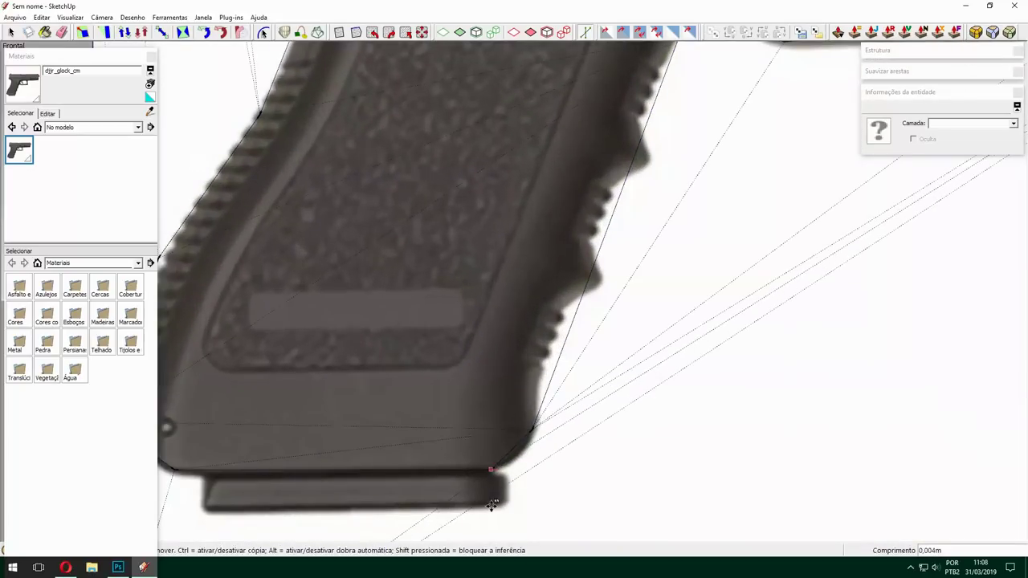
Trace the trigger guard's inner opening around its lower curve to the top-left corner
scroll(503, 455, "down", 2)
scroll(504, 455, "up", 2)
scroll(547, 417, "down", 5)
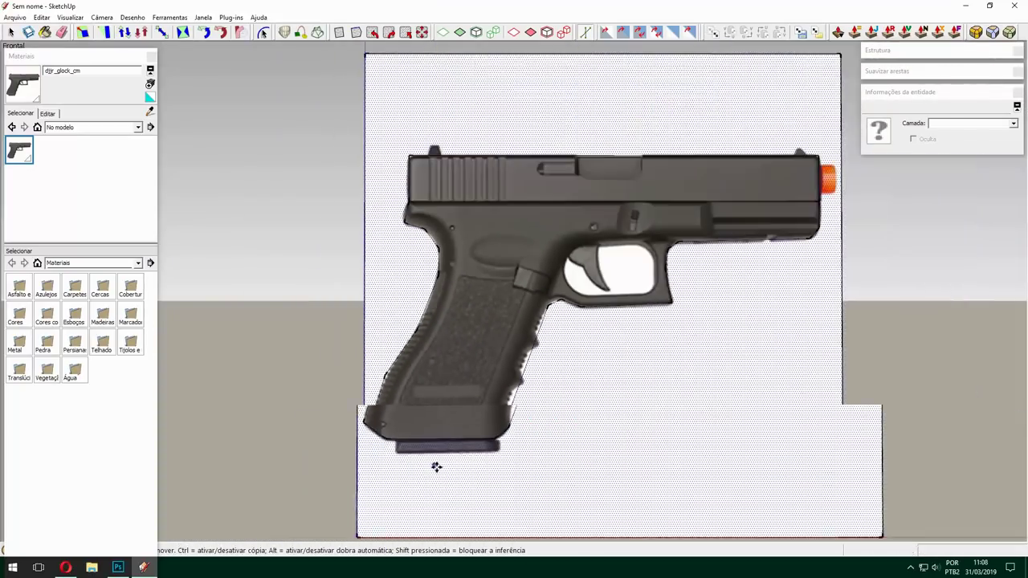
scroll(436, 466, "down", 2)
scroll(578, 333, "up", 3)
scroll(534, 265, "up", 3)
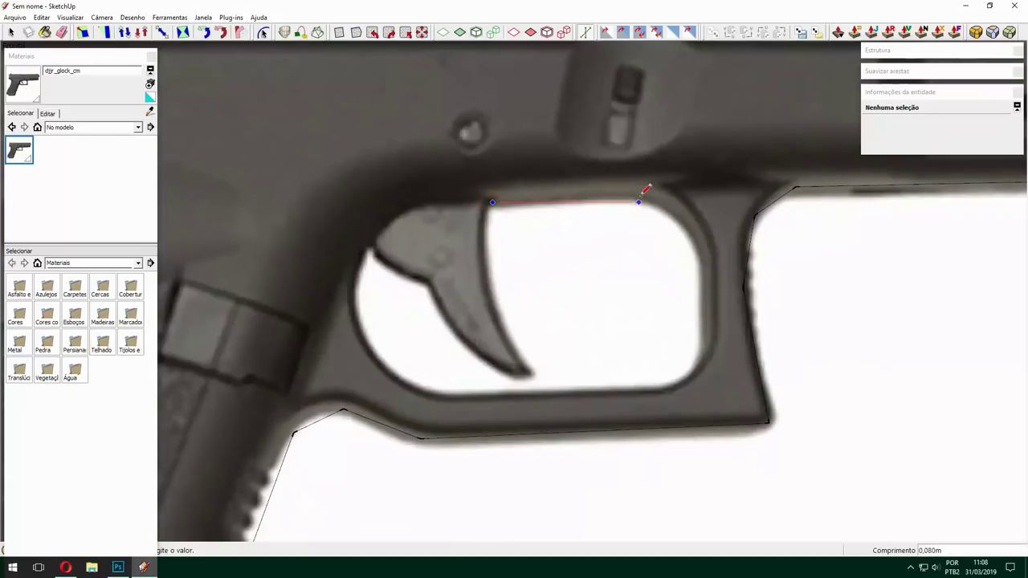
scroll(643, 194, "up", 1)
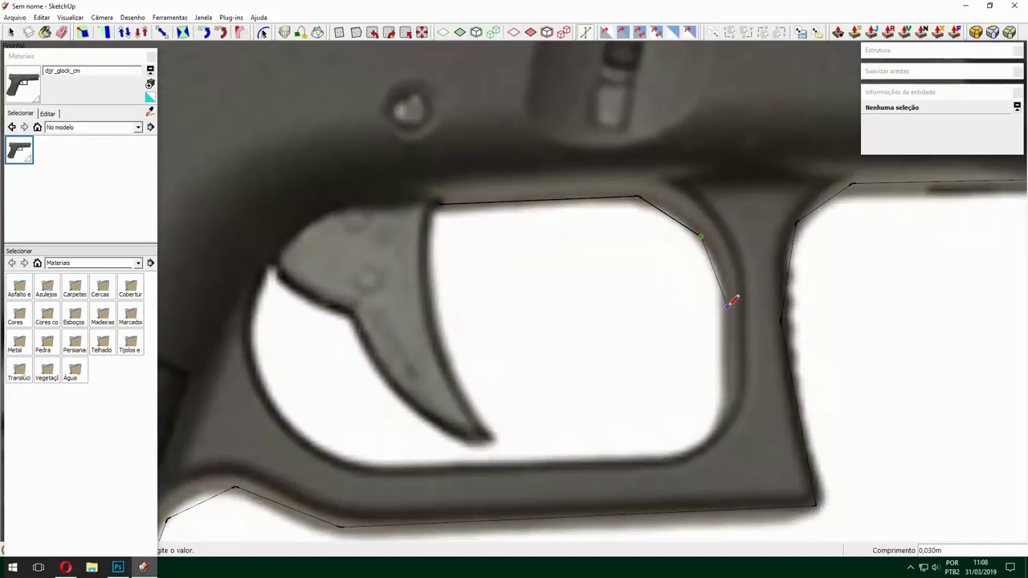
scroll(727, 365, "up", 1)
left_click(723, 429)
scroll(747, 409, "down", 1)
scroll(643, 394, "down", 1)
scroll(571, 361, "down", 1)
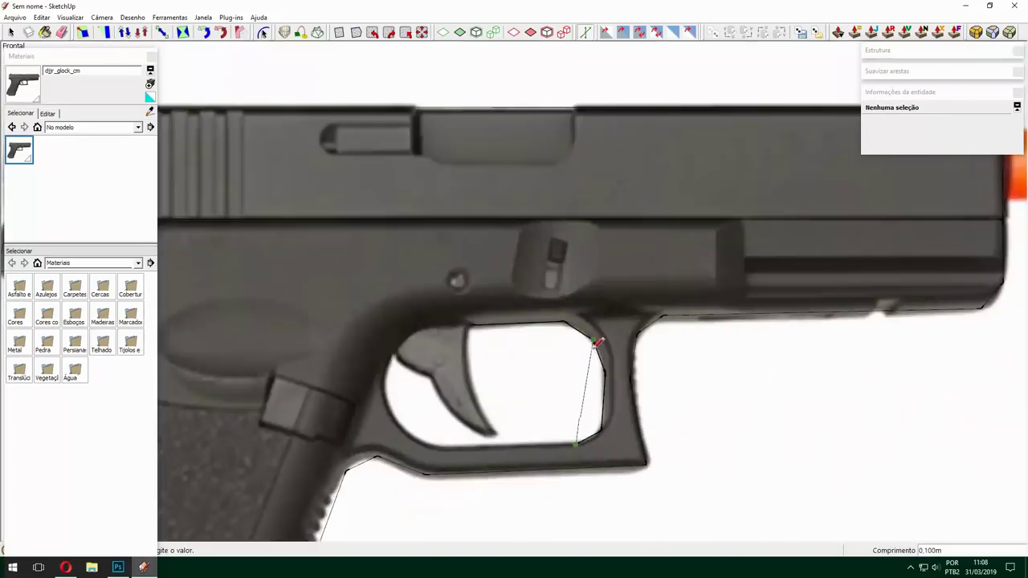
scroll(596, 343, "up", 2)
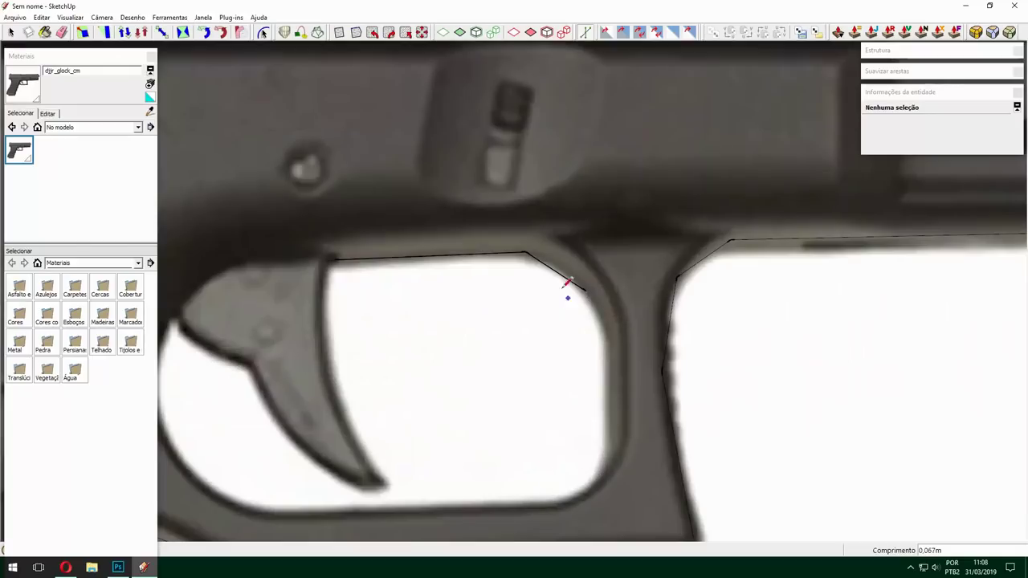
left_click(556, 504)
scroll(378, 424, "down", 1)
scroll(465, 426, "up", 3)
scroll(491, 409, "down", 3)
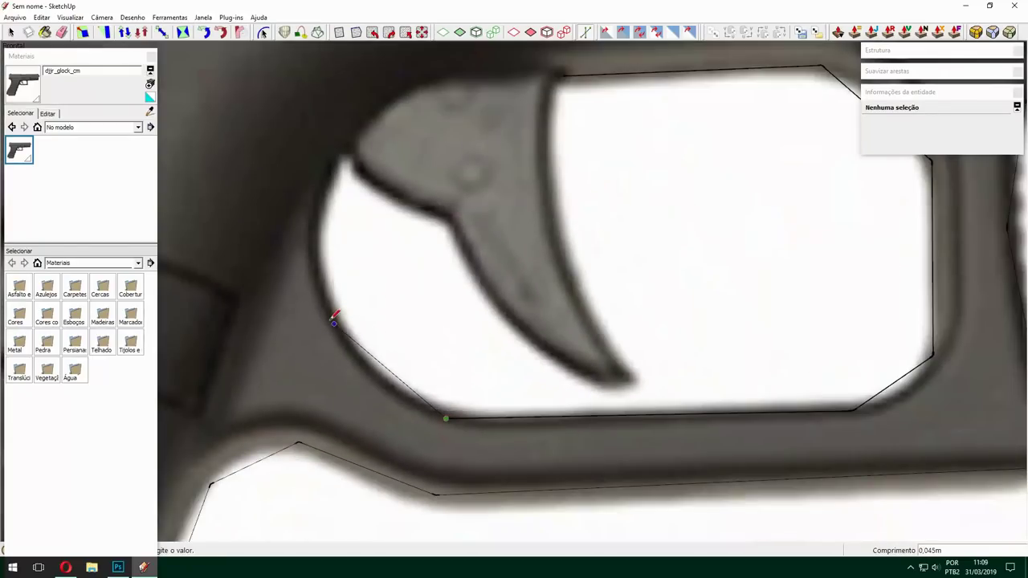
left_click(332, 331)
scroll(330, 185, "up", 1)
scroll(317, 211, "down", 1)
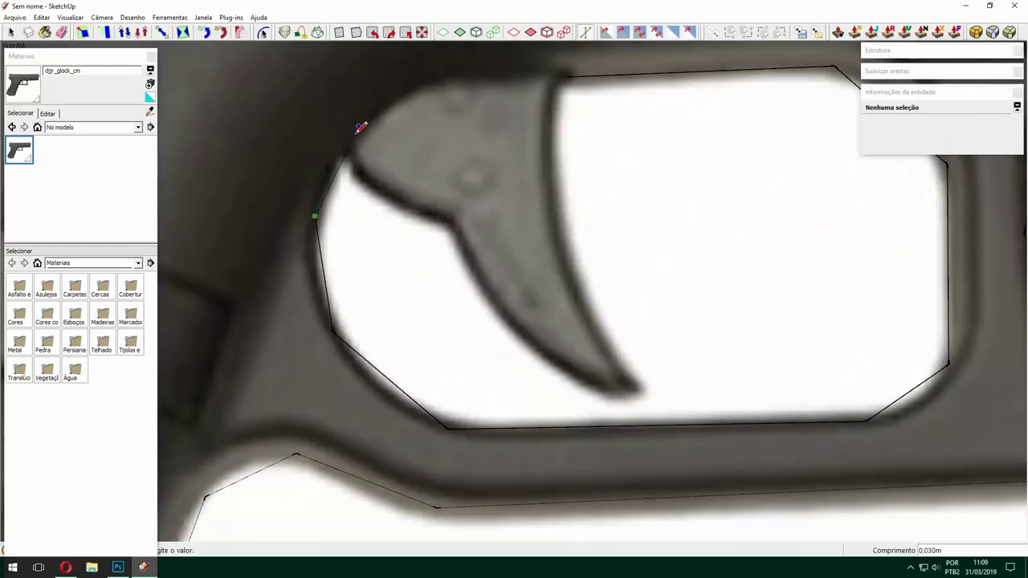
left_click(448, 78)
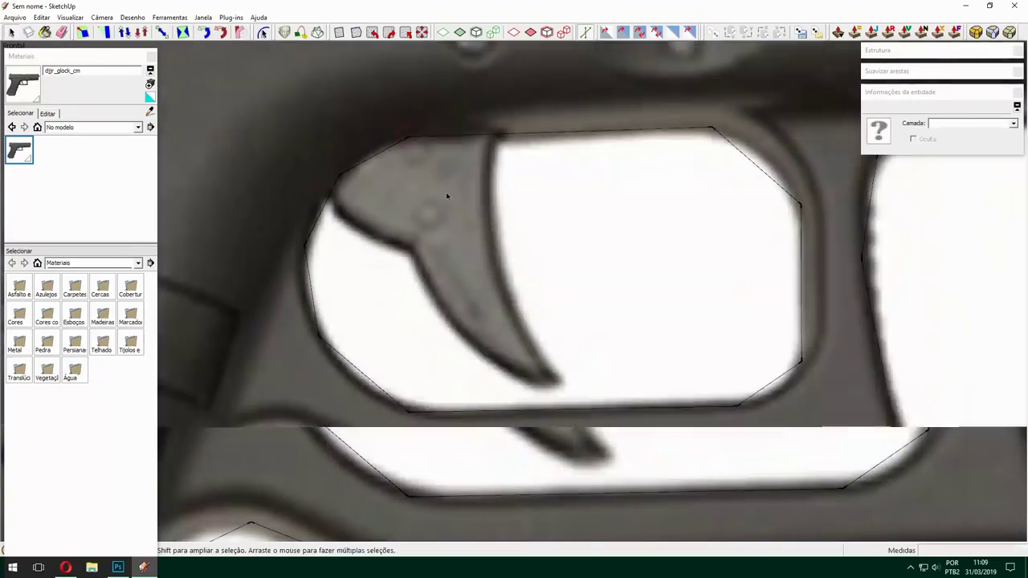
scroll(447, 209, "down", 3)
scroll(401, 201, "up", 3)
left_click(363, 178)
scroll(362, 179, "down", 3)
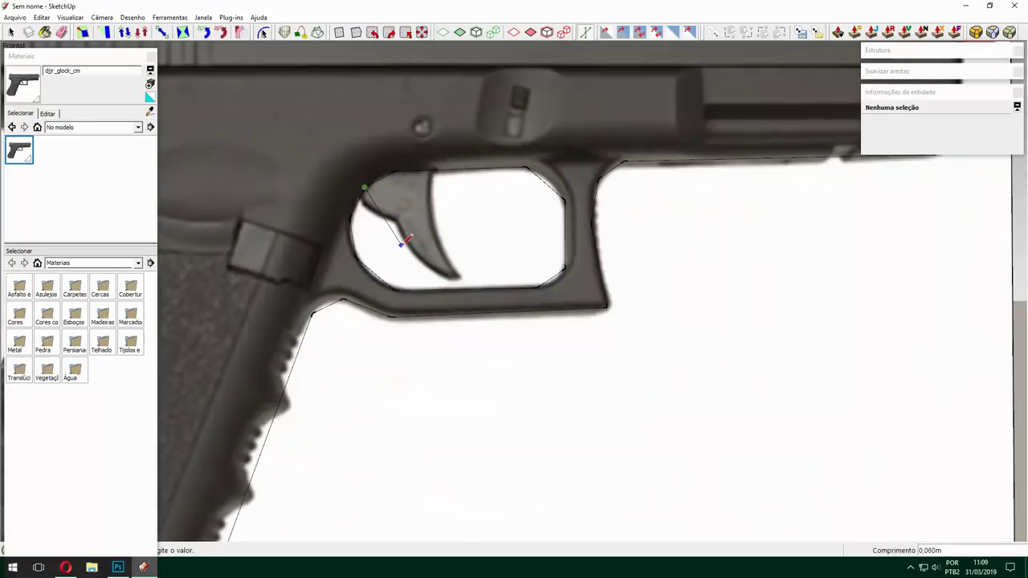
Outline the trigger and move one of its vertices into place
key("m")
scroll(401, 241, "up", 3)
scroll(401, 149, "down", 2)
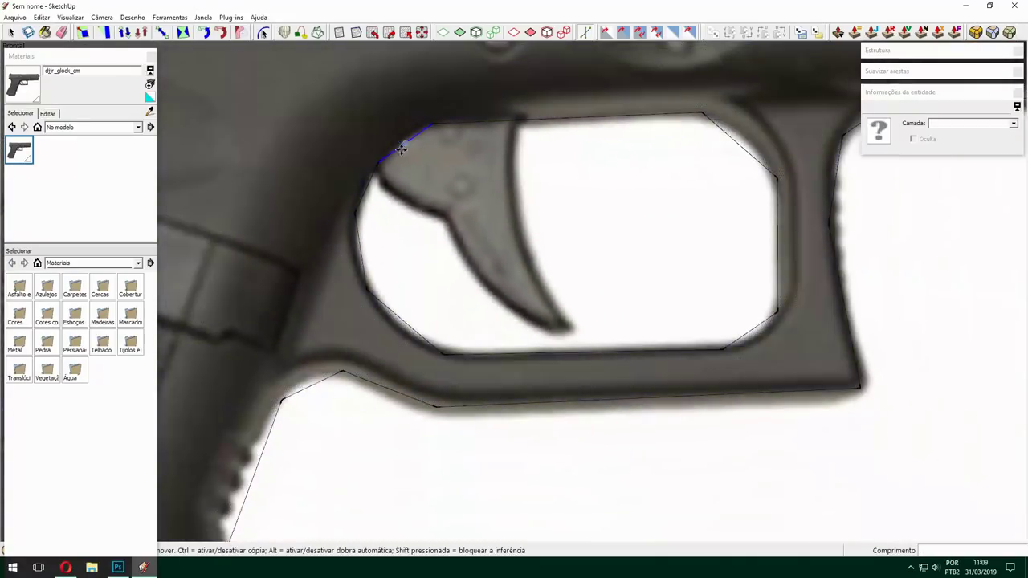
key("l")
scroll(401, 150, "down", 1)
left_click(380, 162)
middle_click_drag(528, 312, 474, 166)
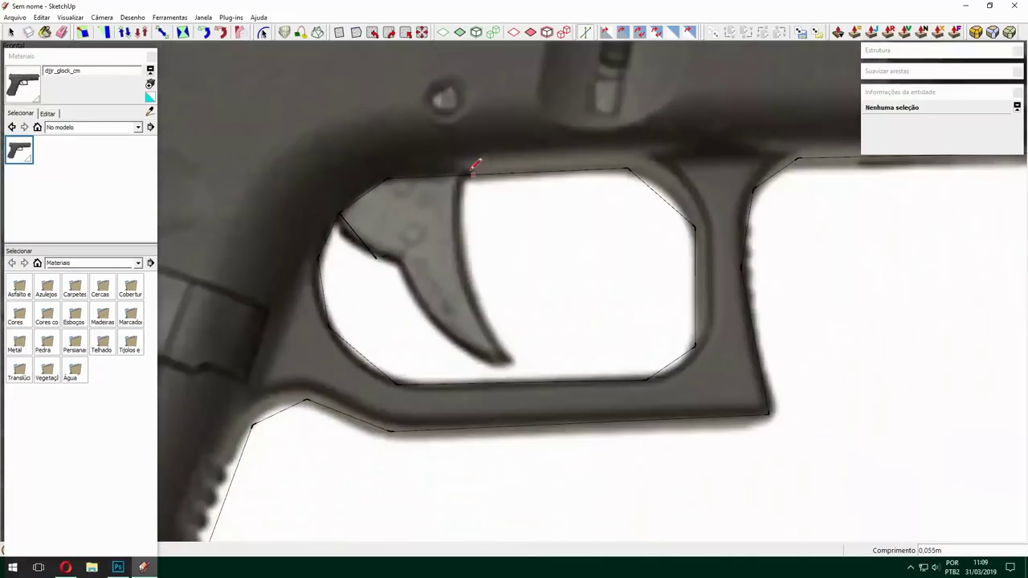
scroll(414, 310, "down", 5)
scroll(390, 253, "down", 2)
scroll(391, 252, "up", 7)
left_click(399, 289)
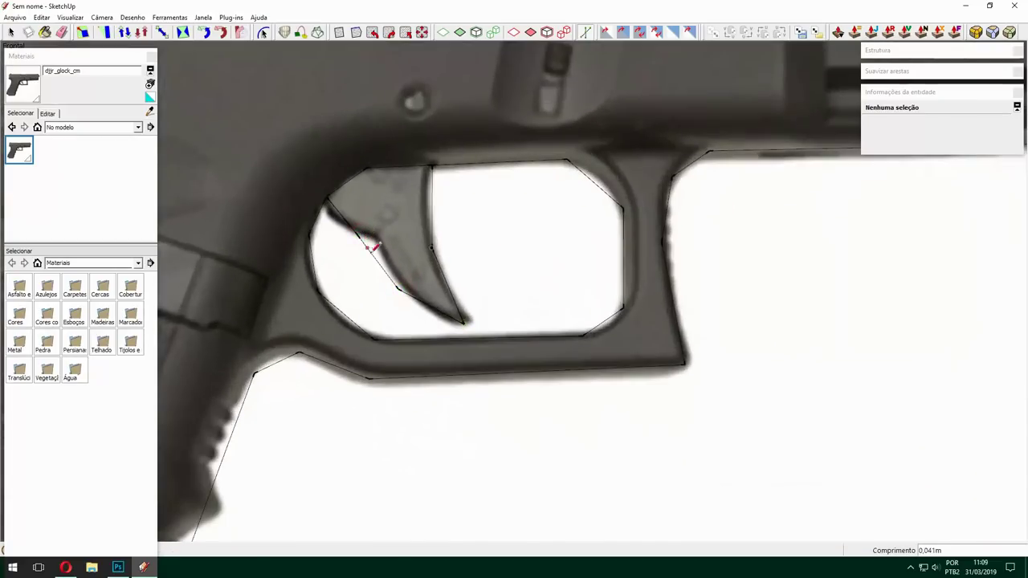
scroll(373, 248, "up", 2)
key("m")
middle_click_drag(302, 187, 466, 241)
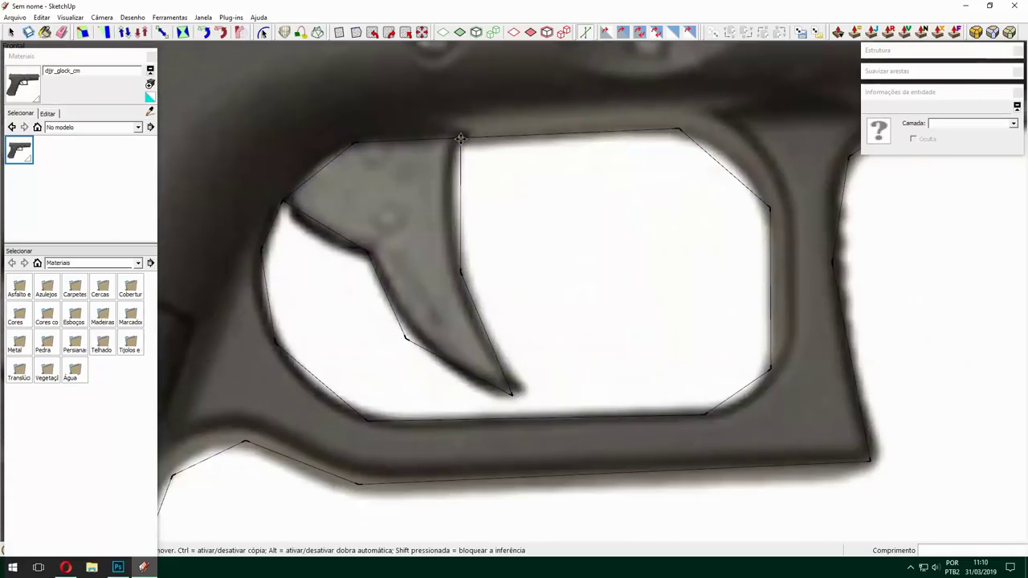
left_click(452, 259)
middle_click_drag(453, 183, 402, 249)
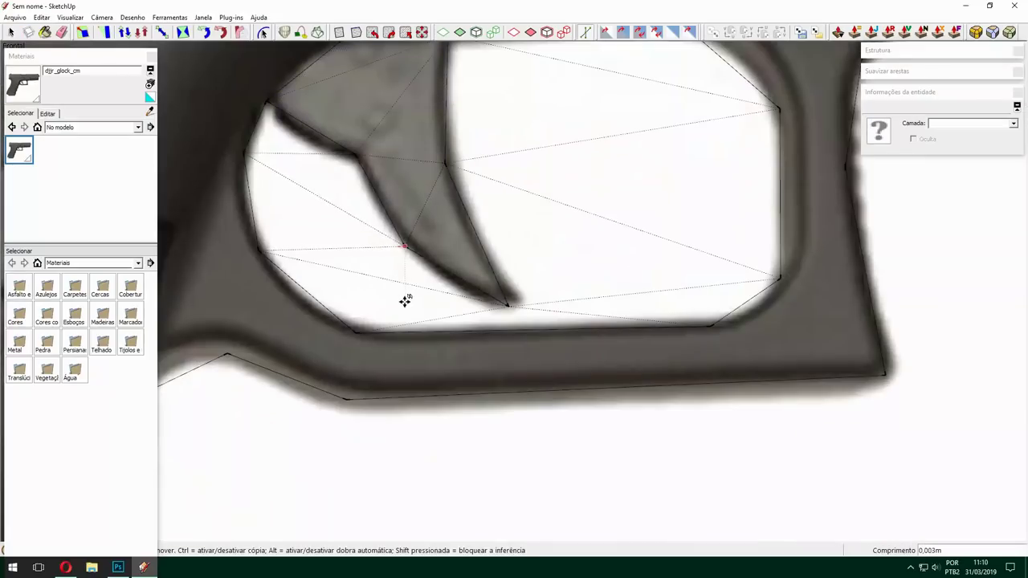
scroll(406, 301, "down", 3)
scroll(507, 284, "up", 3)
scroll(525, 246, "down", 5)
scroll(457, 222, "down", 1)
Trace the rear sight and magazine base, then close the outline into the pistol face
key("space")
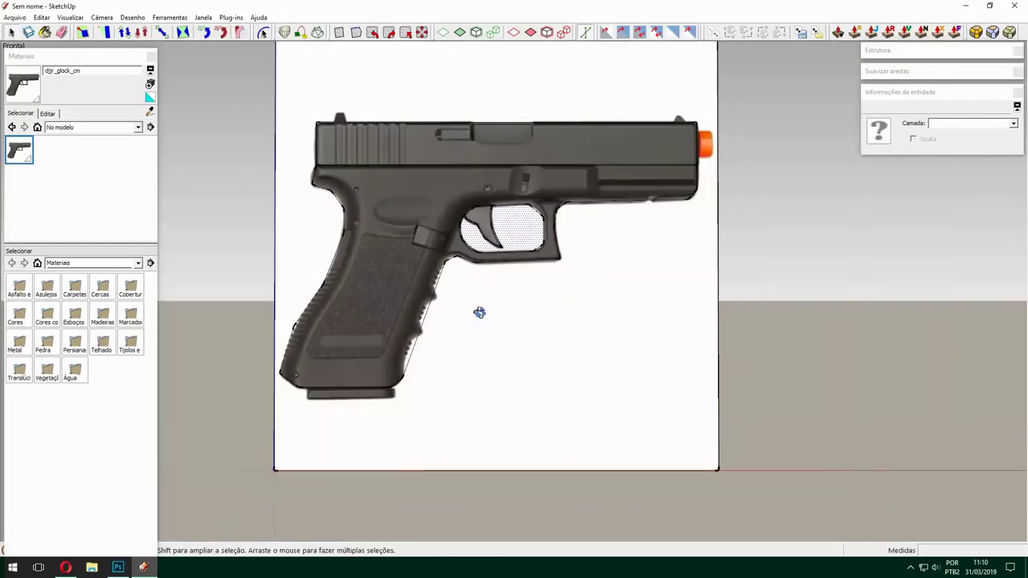
scroll(345, 144, "up", 10)
key("l")
left_click(334, 223)
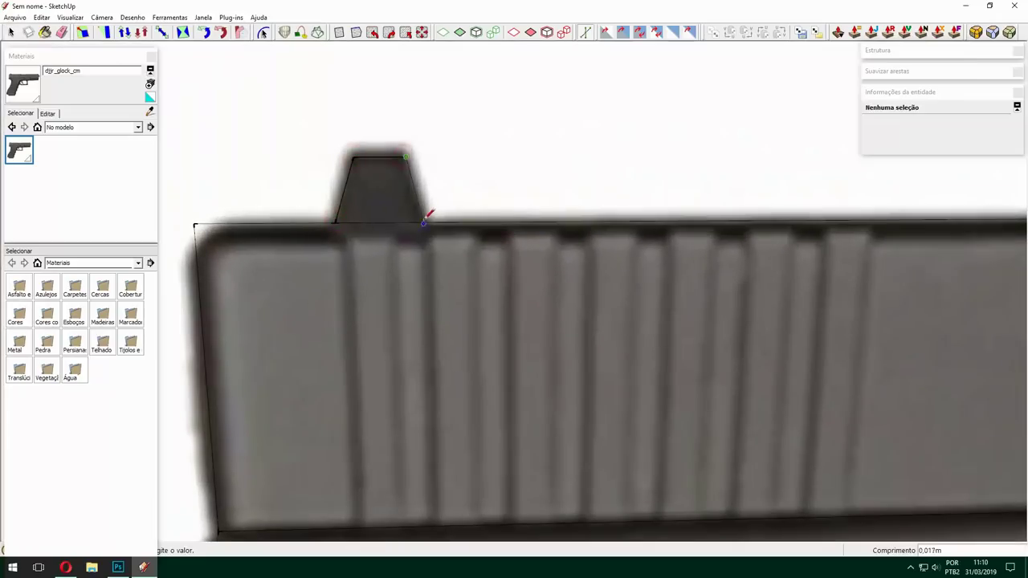
scroll(766, 167, "down", 5)
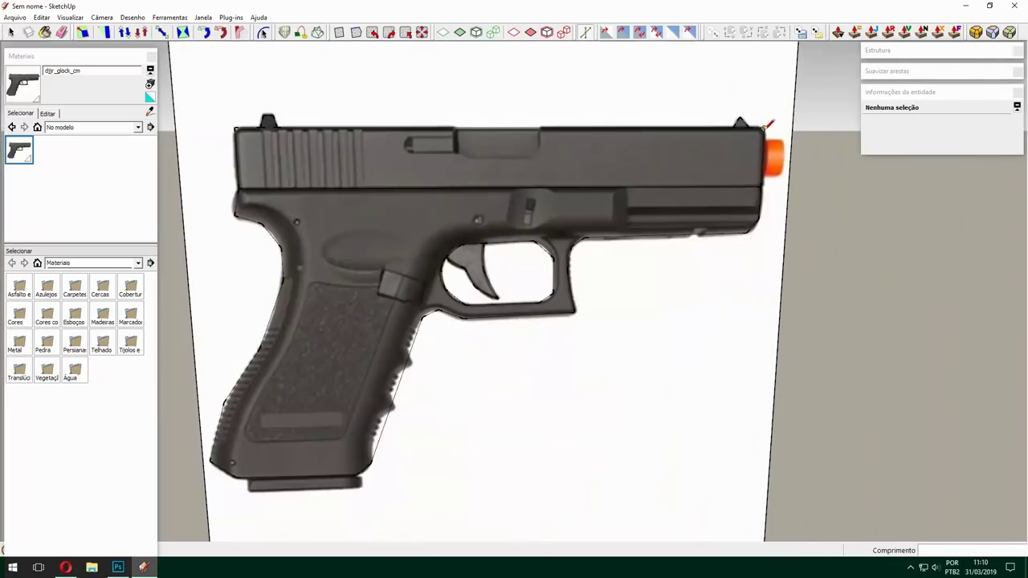
scroll(345, 411, "up", 3)
scroll(377, 422, "up", 2)
scroll(392, 434, "up", 2)
scroll(392, 434, "up", 2)
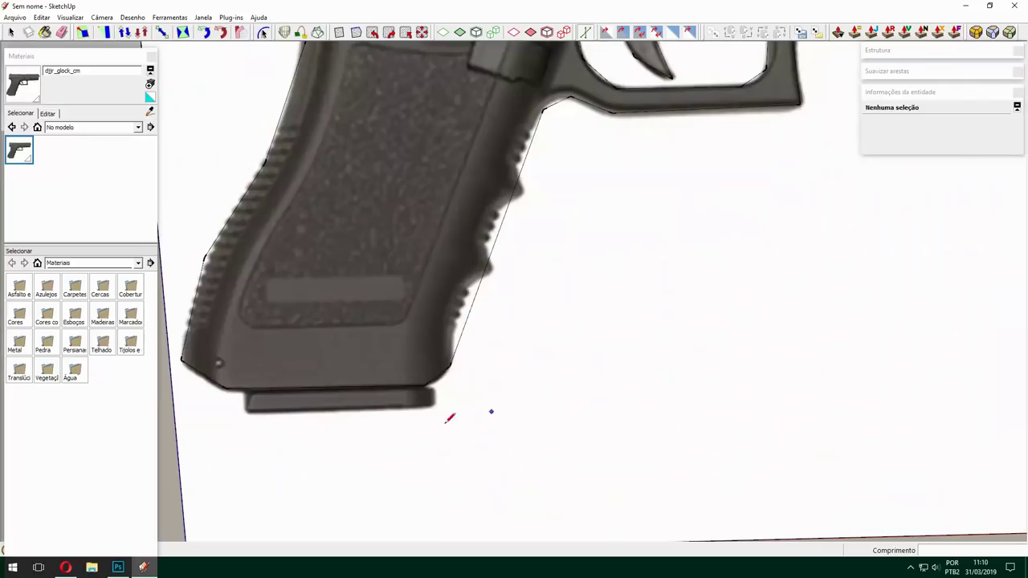
scroll(215, 340, "up", 2)
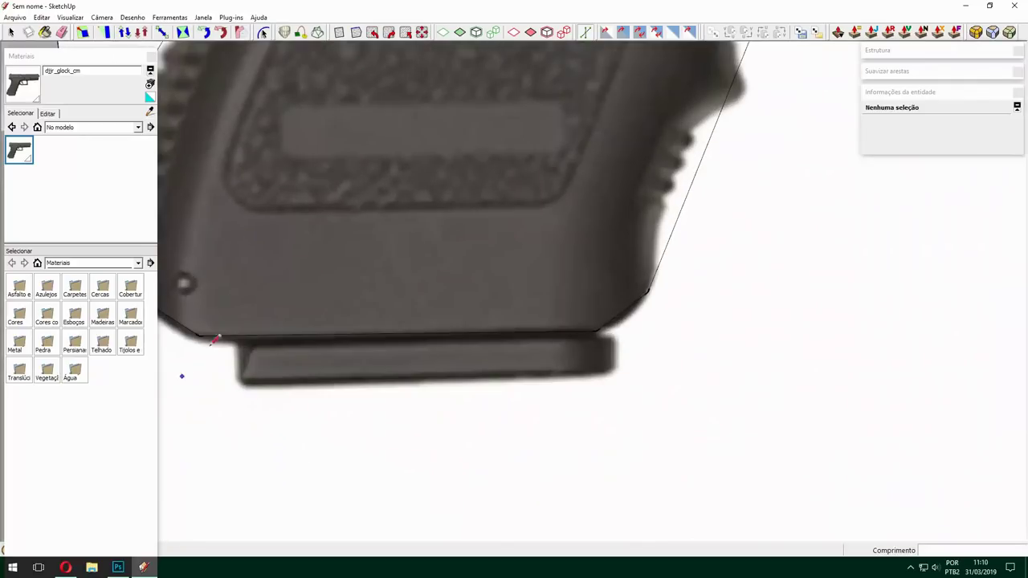
left_click(241, 383)
scroll(610, 369, "up", 2)
left_click(611, 316)
scroll(610, 322, "down", 5)
middle_click_drag(401, 401, 563, 429)
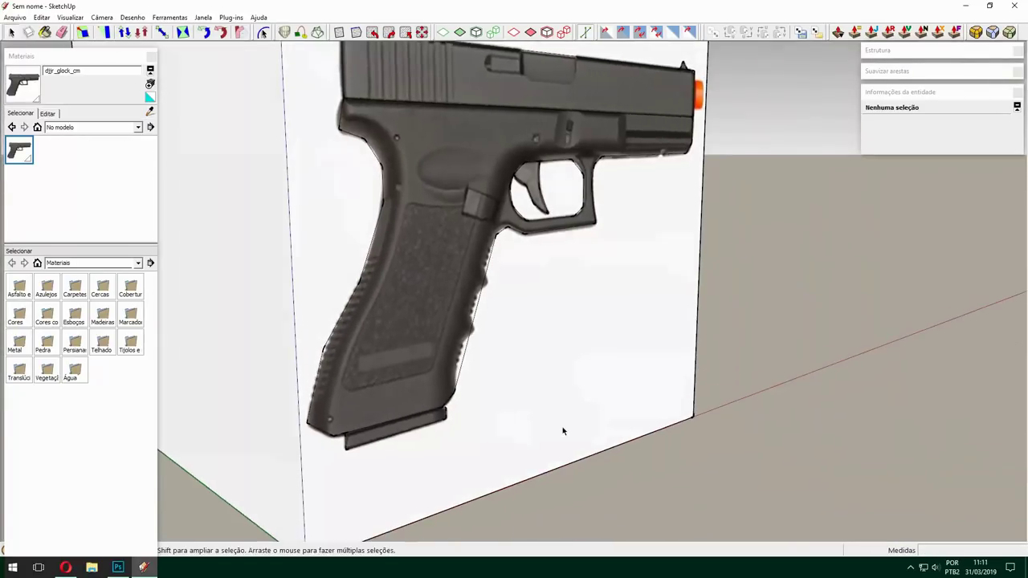
Set the pistol face's photo texture to Projected
key("p")
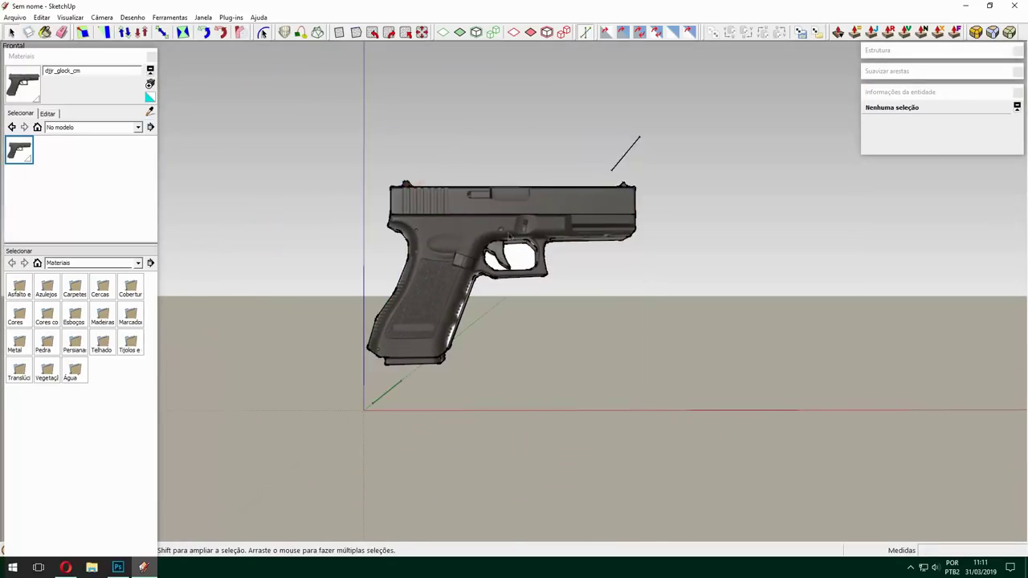
mouse_move(698, 428)
middle_mouse_down()
mouse_move(361, 314)
mouse_move(494, 214)
middle_mouse_up()
right_click(493, 214)
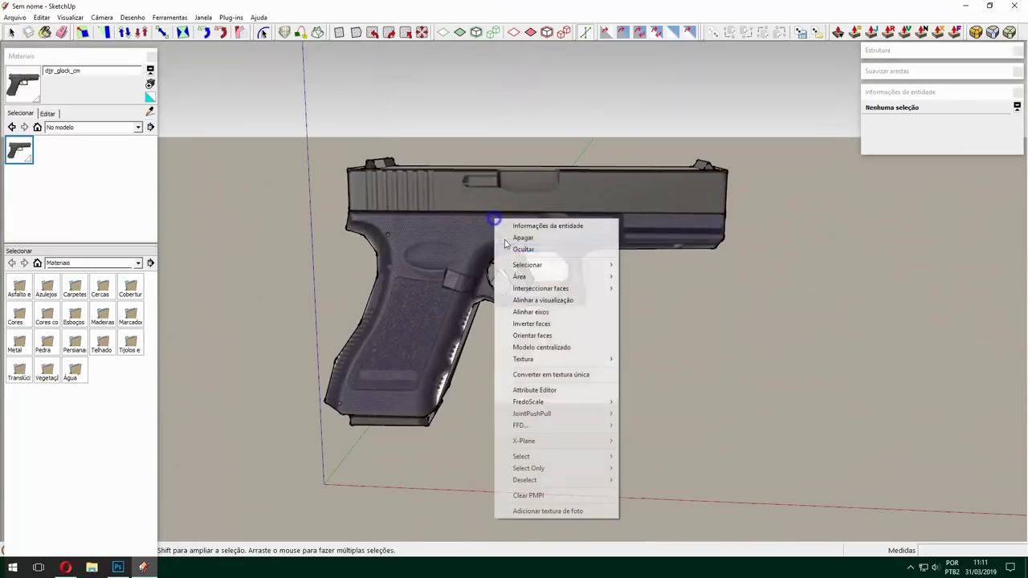
left_click(647, 385)
Push/pull the pistol outline into depth, select all of it and make it a component
middle_click_drag(456, 340, 747, 314)
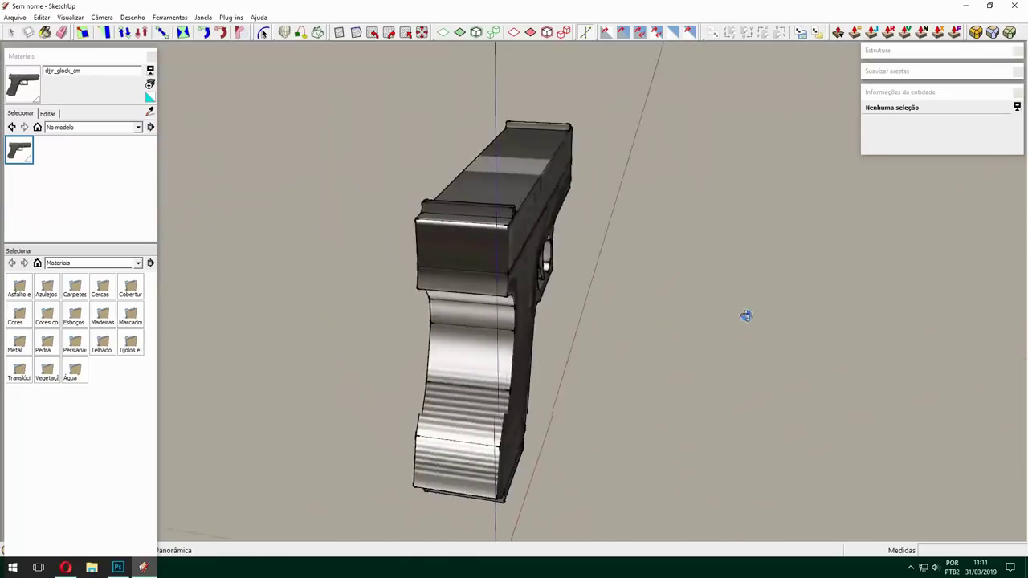
key("space")
left_click_drag(400, 103, 491, 523)
mouse_move(490, 523)
middle_mouse_down()
mouse_move(510, 363)
mouse_move(560, 290)
middle_mouse_up()
key("m")
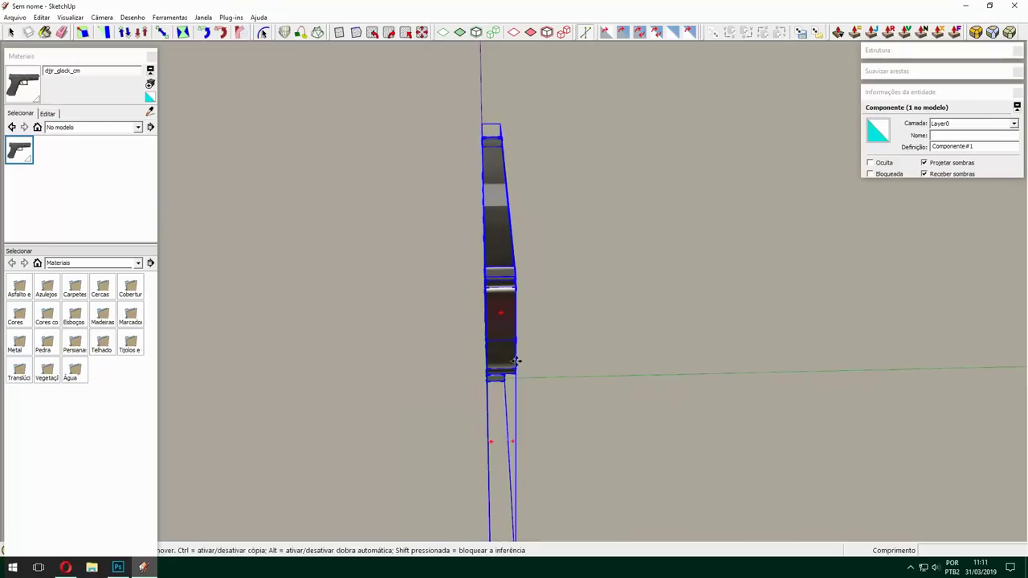
middle_click_drag(515, 360, 526, 166)
right_click(525, 165)
left_click(672, 377)
Clear the selection, inspect the pistol's end, and switch to the Opera browser
mouse_move(672, 377)
middle_mouse_down()
mouse_move(585, 226)
mouse_move(403, 391)
mouse_move(709, 297)
middle_mouse_up()
key("space")
left_click(403, 390)
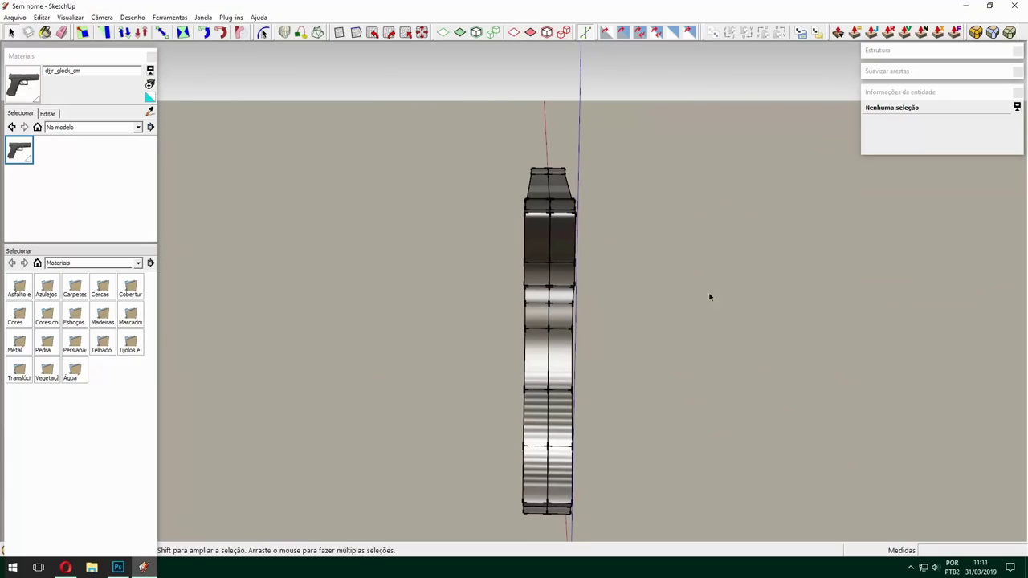
middle_click_drag(473, 503, 520, 211, "shift")
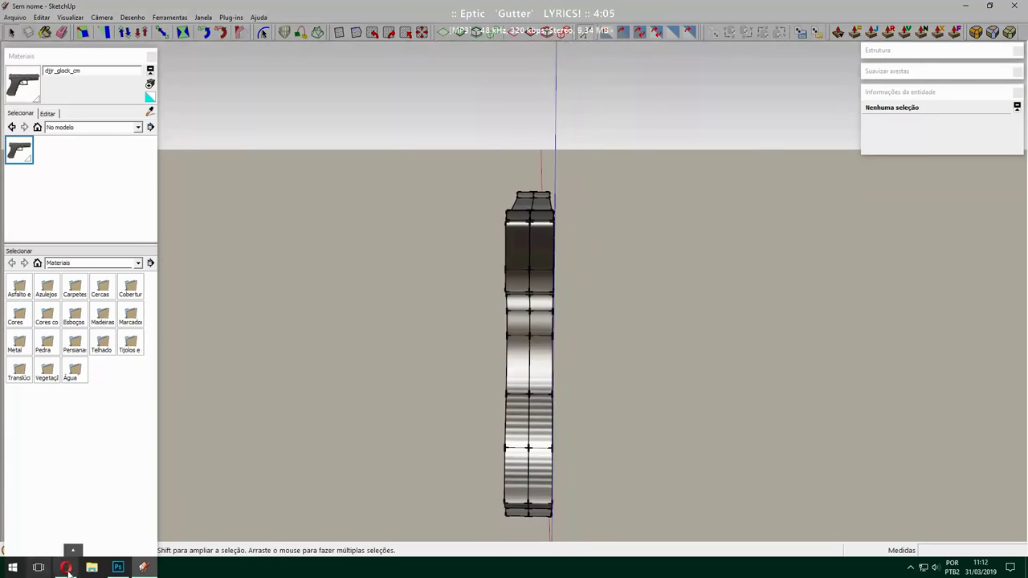
left_click(67, 569)
Scroll the glock cm image results, then select the whole pistol model in SketchUp
scroll(555, 325, "down", 5)
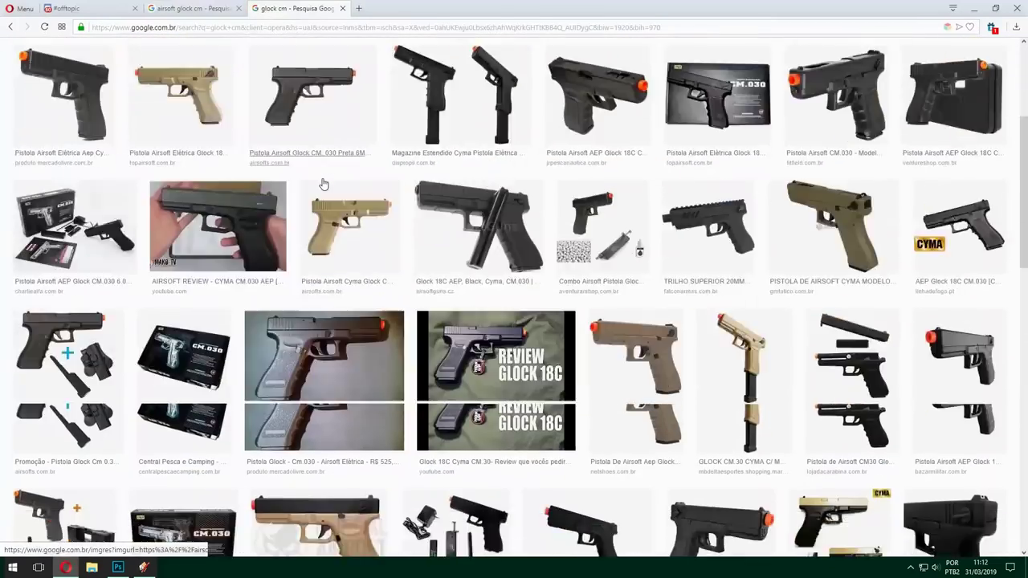
scroll(554, 325, "down", 5)
scroll(555, 325, "down", 3)
left_click(554, 326)
left_click(144, 569)
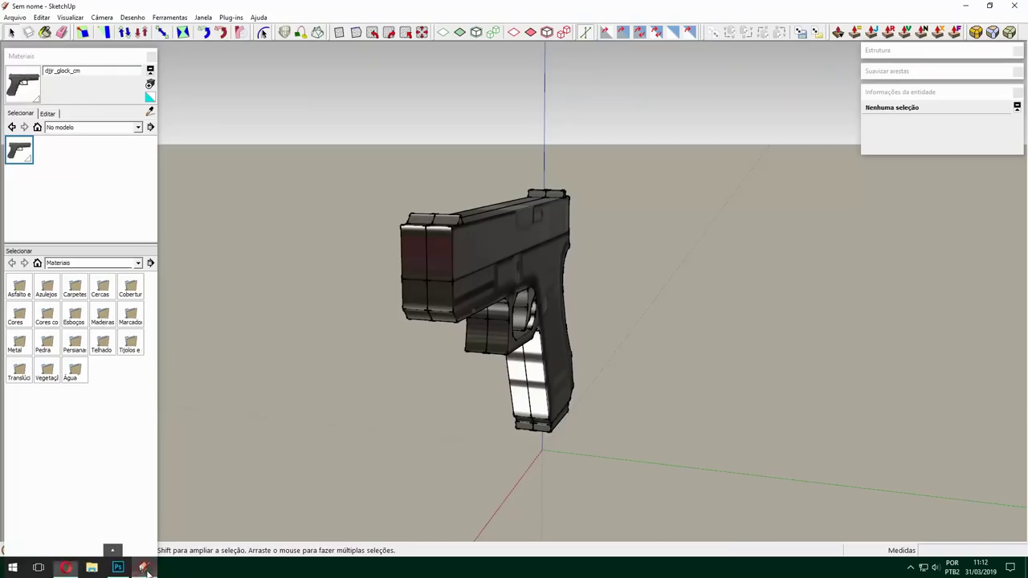
middle_click_drag(321, 321, 491, 138)
triple_click(517, 280)
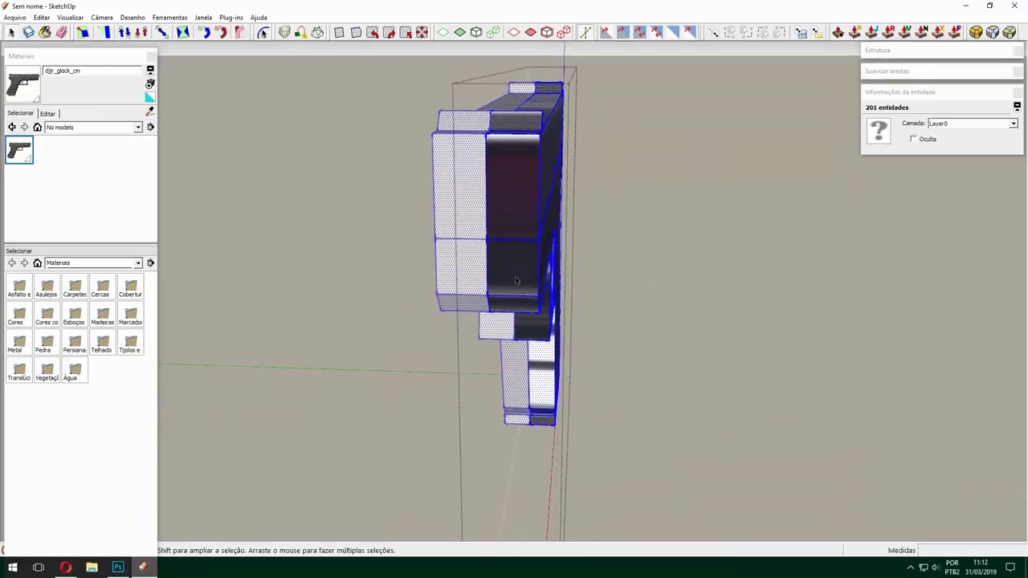
Scroll further and preview the rear-view Glock CM.030 image, then return to the model
left_click(65, 567)
scroll(624, 347, "down", 5)
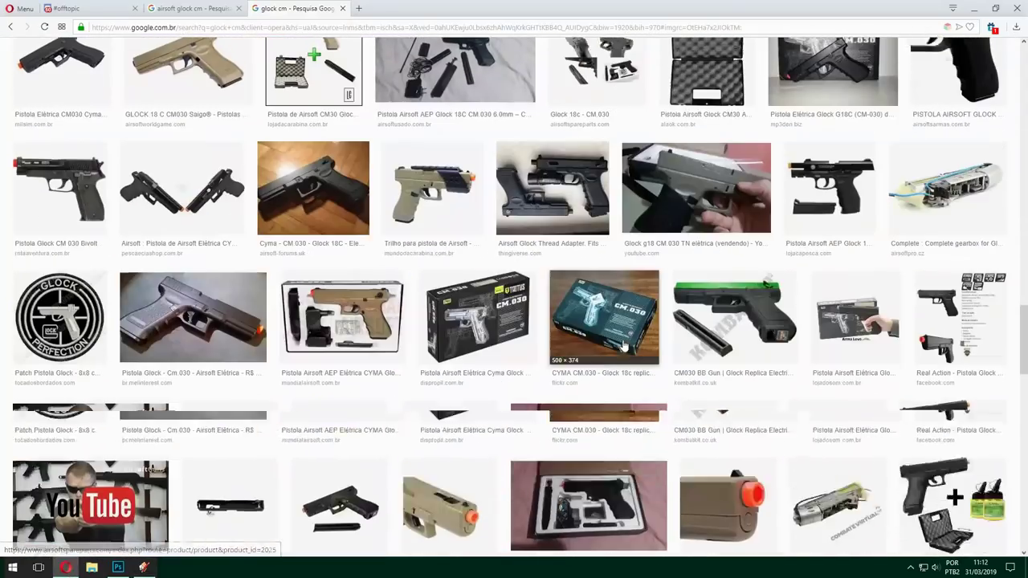
scroll(624, 347, "down", 5)
scroll(624, 347, "down", 3)
scroll(624, 347, "down", 5)
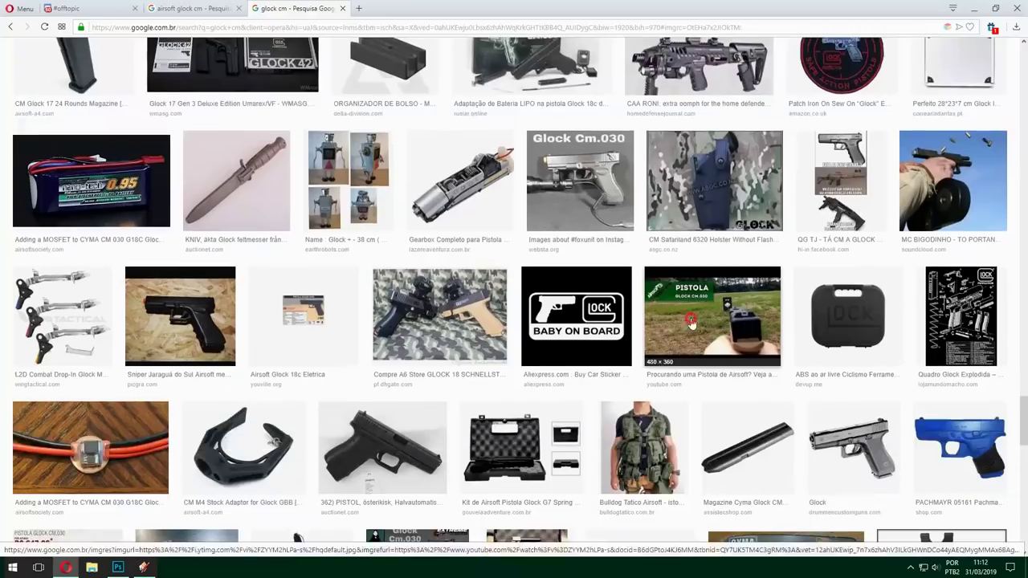
left_click(712, 321)
left_click(144, 567)
left_click(143, 567)
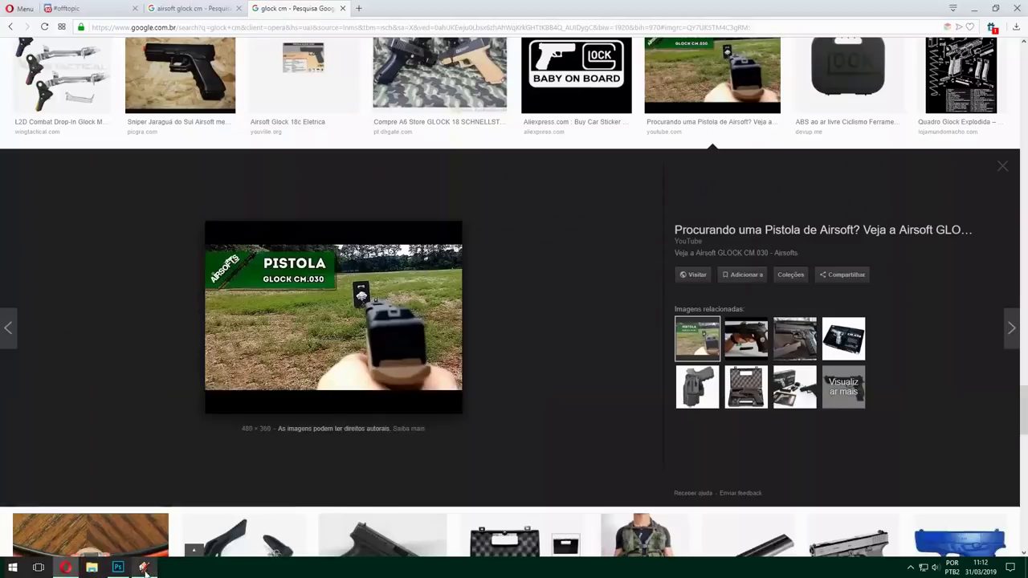
left_click(143, 567)
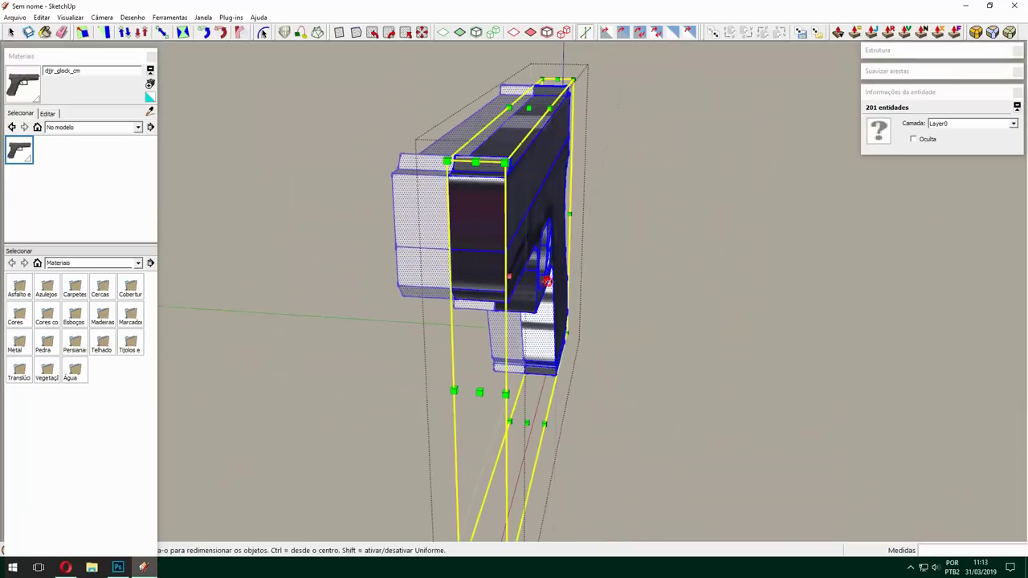
Push/pull a sight prism from the slide top and place it near the slide's back end
scroll(527, 239, "up", 5)
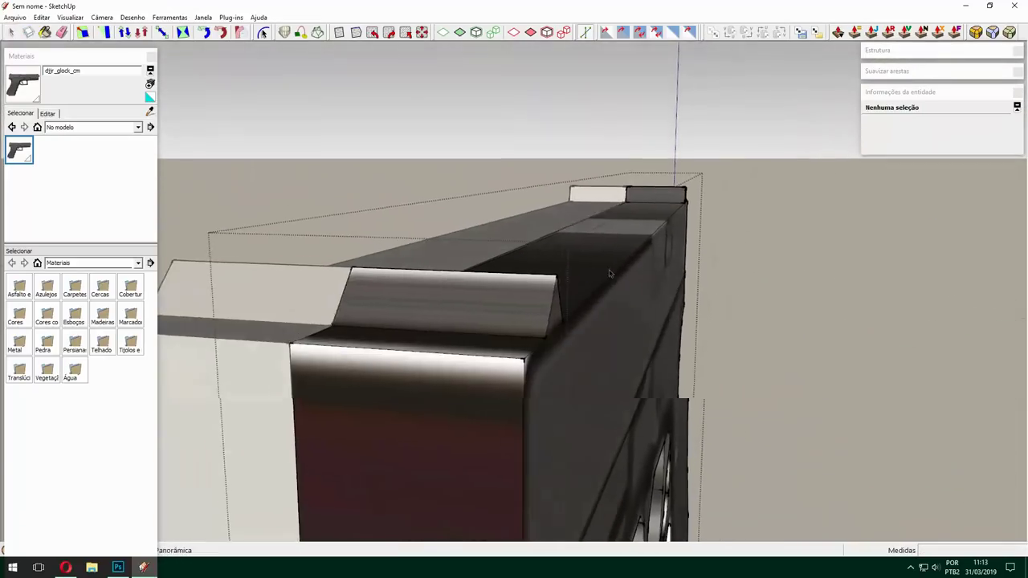
mouse_move(527, 239)
middle_mouse_down()
mouse_move(544, 285)
mouse_move(531, 291)
middle_mouse_up()
key("p")
left_click(468, 306)
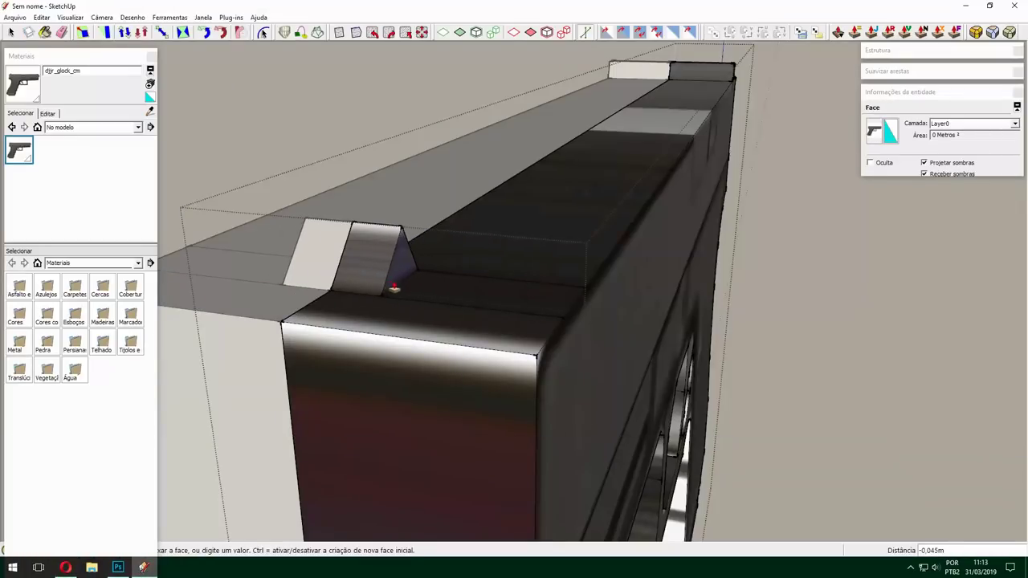
middle_click_drag(394, 290, 490, 269)
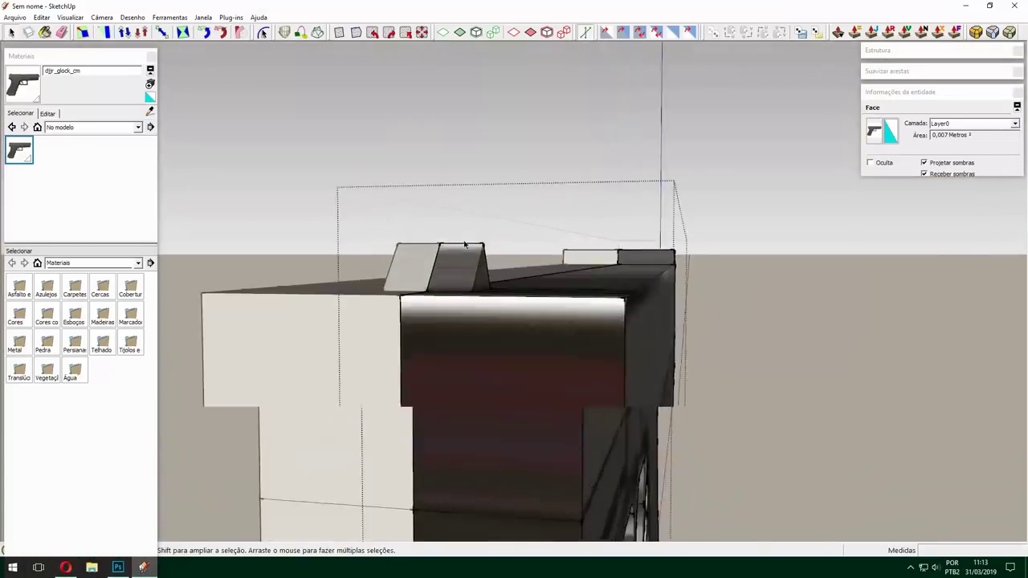
middle_click_drag(551, 334, 500, 362)
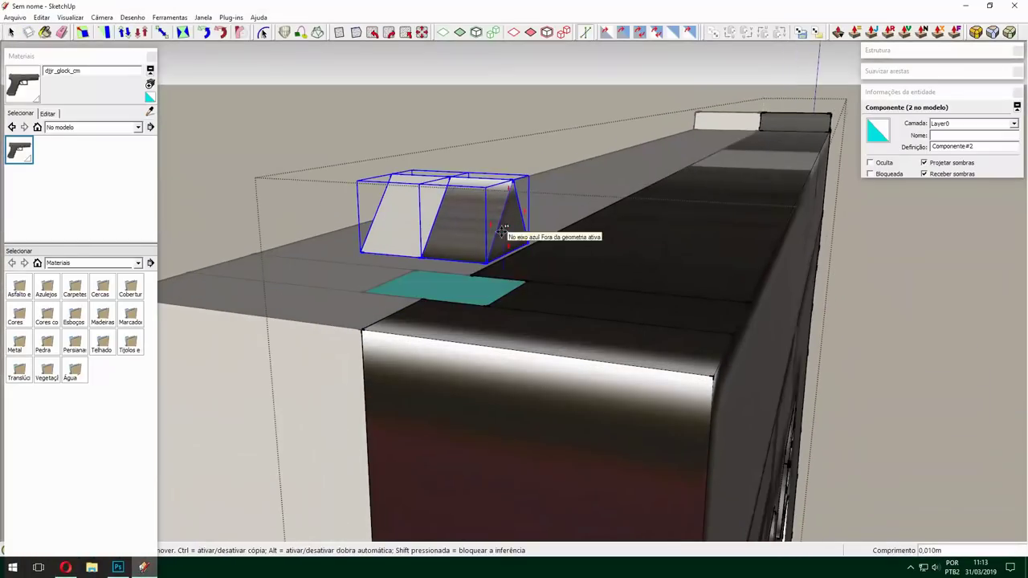
scroll(495, 239, "up", 5)
left_click(375, 300)
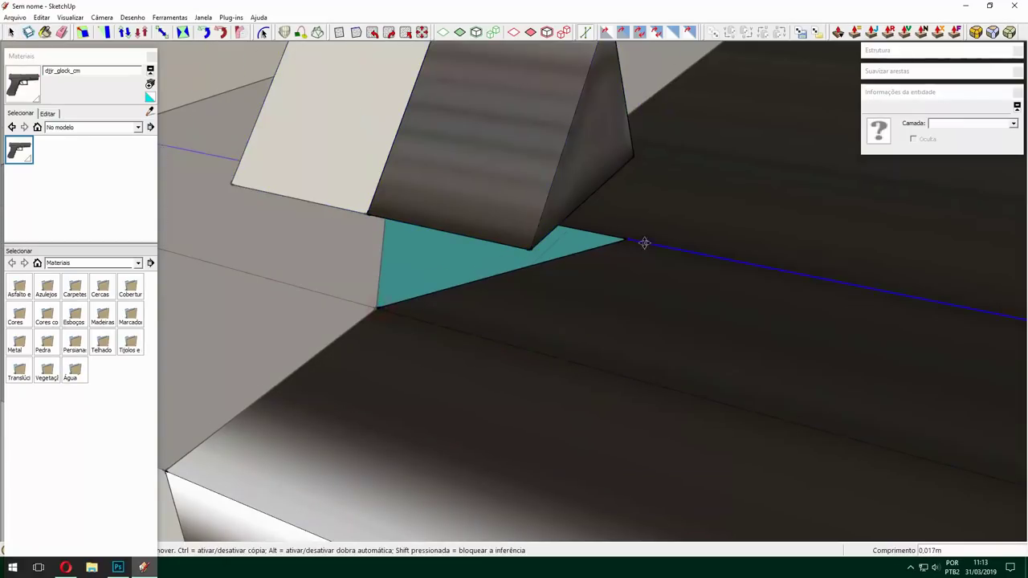
Select the sight prism, checking it against the rear-view reference image
middle_click_drag(645, 243, 574, 291)
scroll(408, 356, "down", 3)
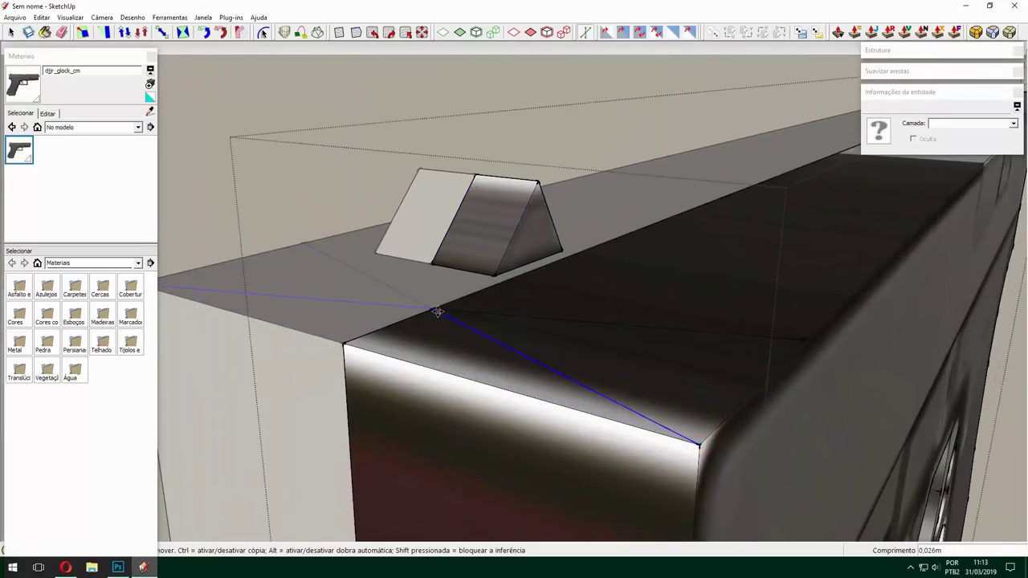
scroll(814, 336, "up", 5)
scroll(502, 208, "down", 5)
left_click(482, 241)
scroll(482, 241, "up", 4)
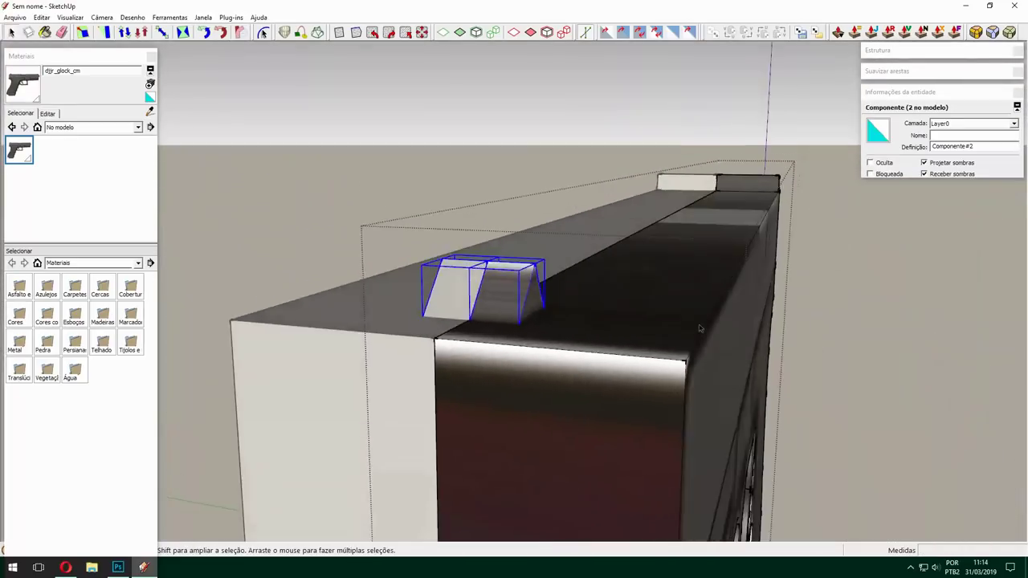
left_click(146, 567)
left_click(146, 567)
scroll(863, 364, "up", 5)
scroll(392, 355, "up", 3)
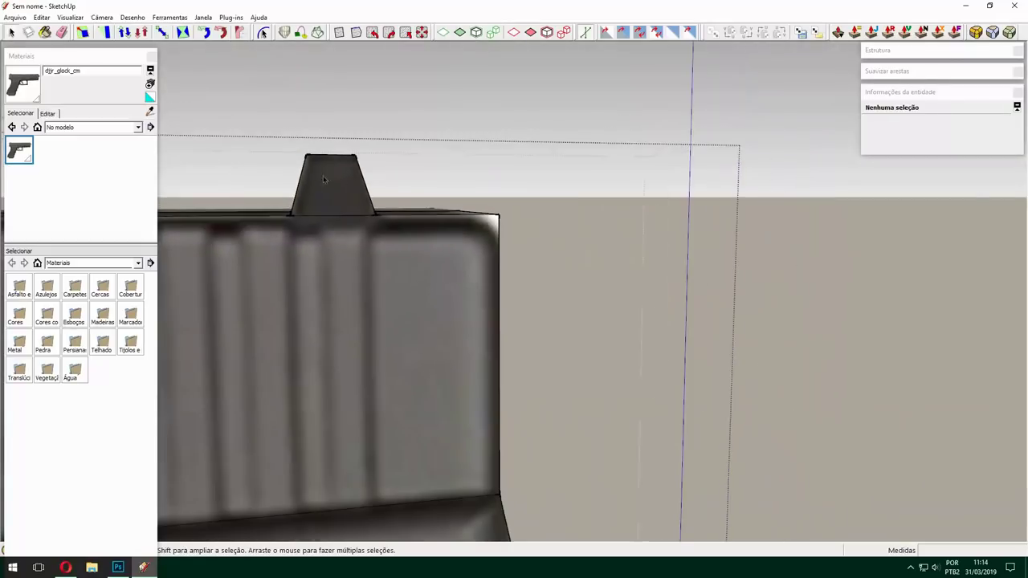
left_click(323, 175)
Make the sight prism a component and compare it with the rear-view reference
key("g")
key("Return")
middle_click_drag(629, 270, 599, 257)
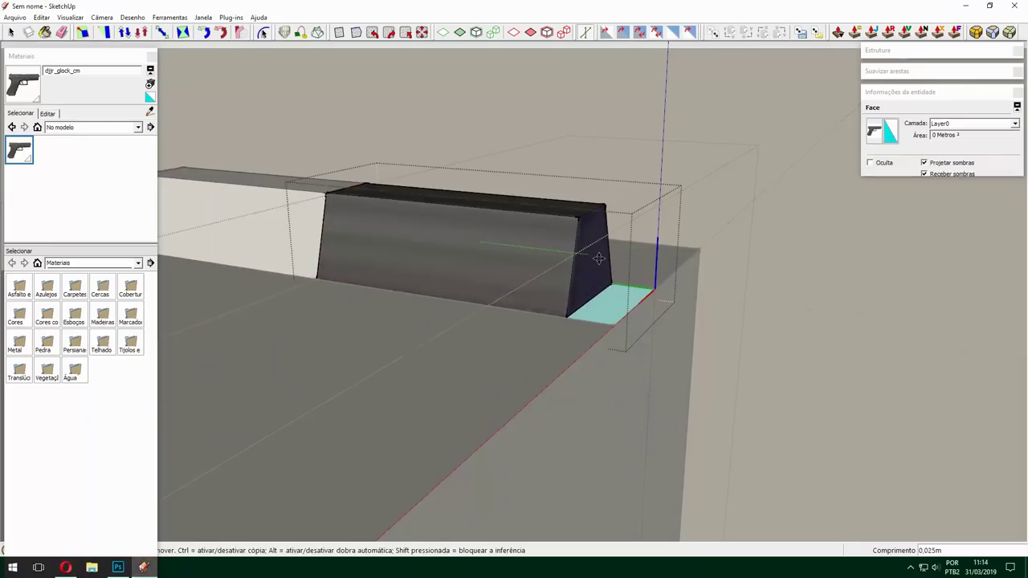
left_click(147, 567)
left_click(146, 567)
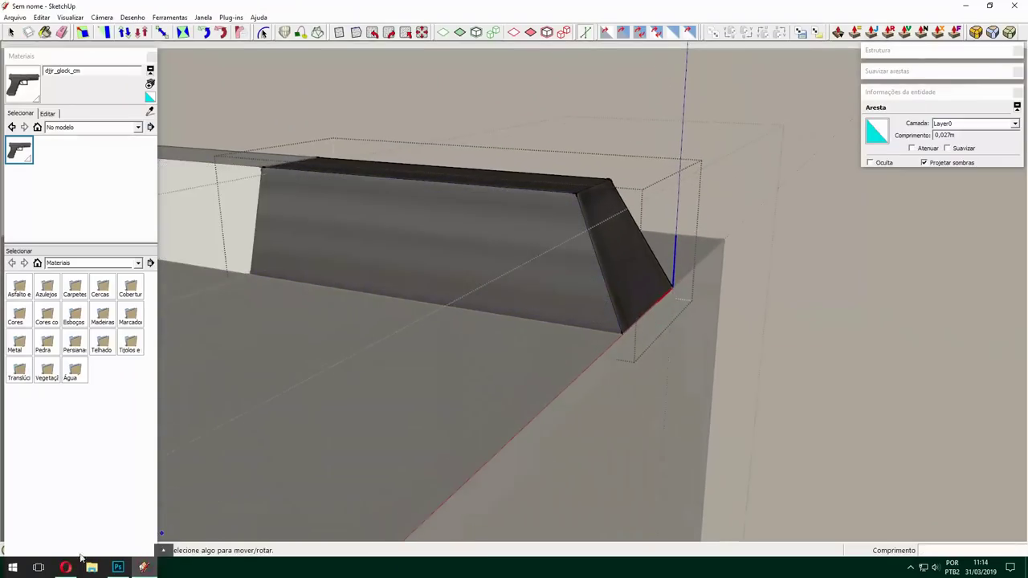
left_click(147, 567)
left_click(146, 567)
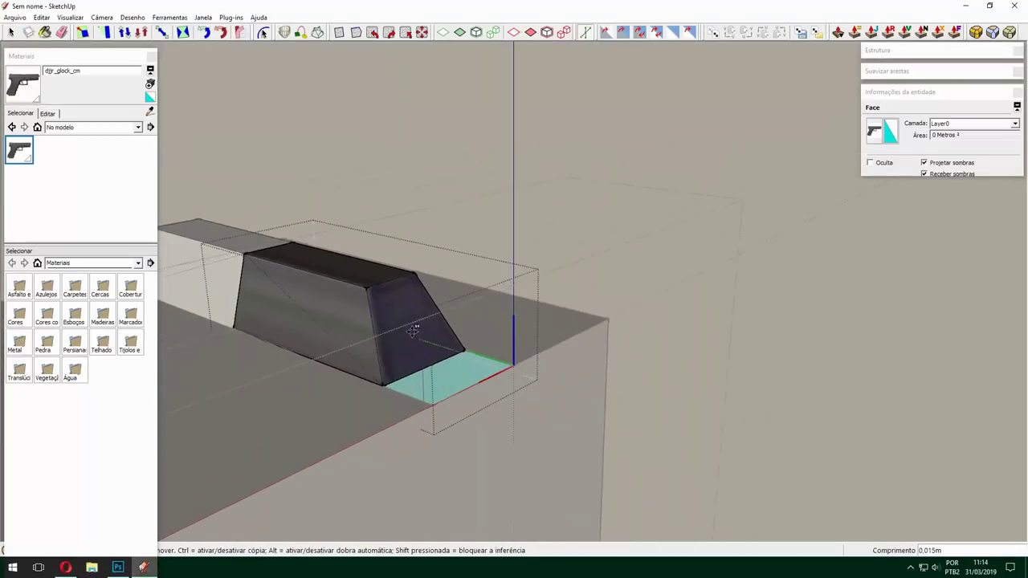
left_click(147, 567)
left_click(146, 567)
left_click(147, 567)
left_click(146, 567)
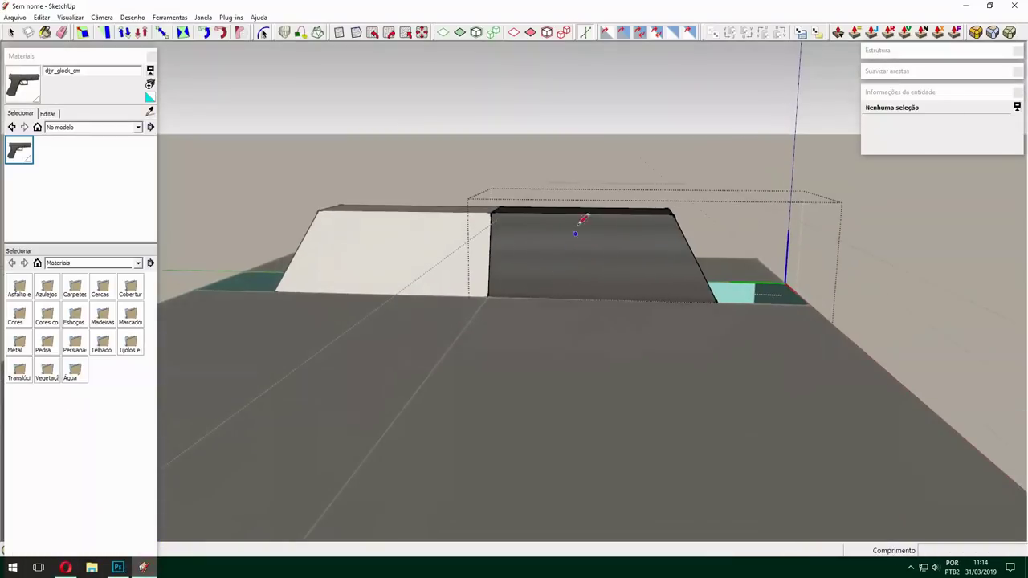
Cut a stepped notch into the sight, giving it sloped front and back faces
middle_click_drag(494, 274, 522, 333)
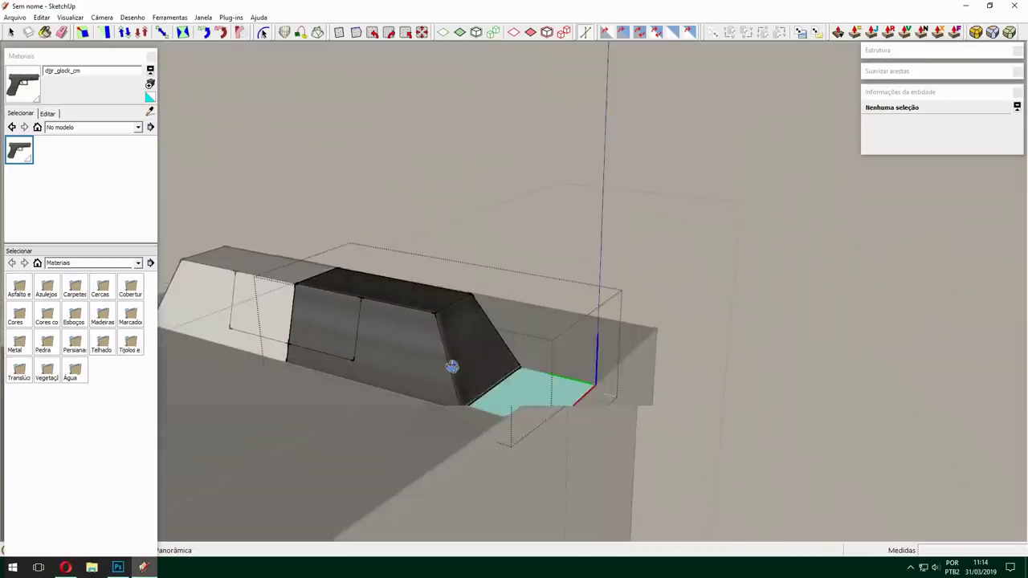
scroll(199, 255, "up", 5)
middle_click_drag(233, 304, 464, 351)
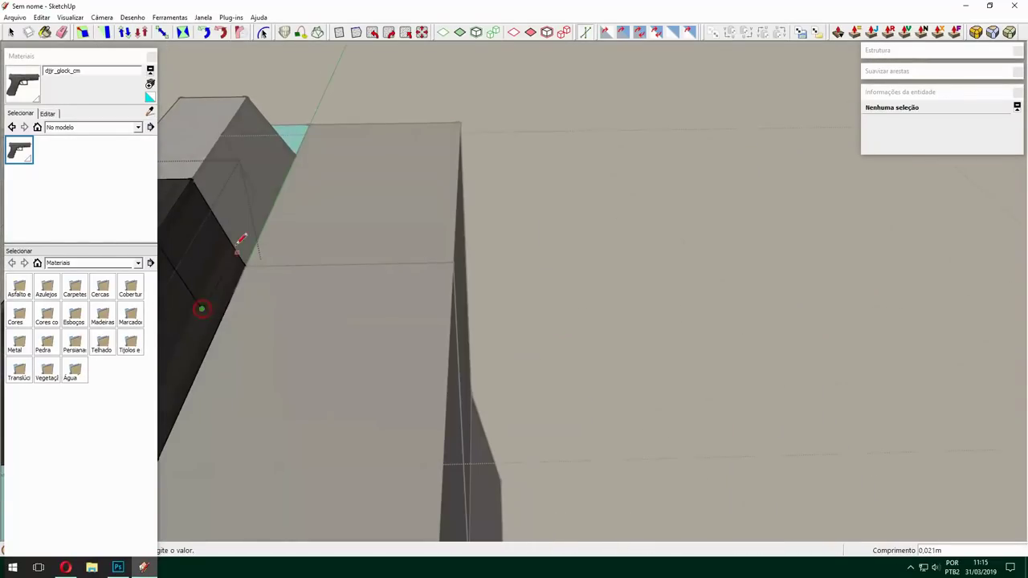
scroll(447, 314, "down", 5)
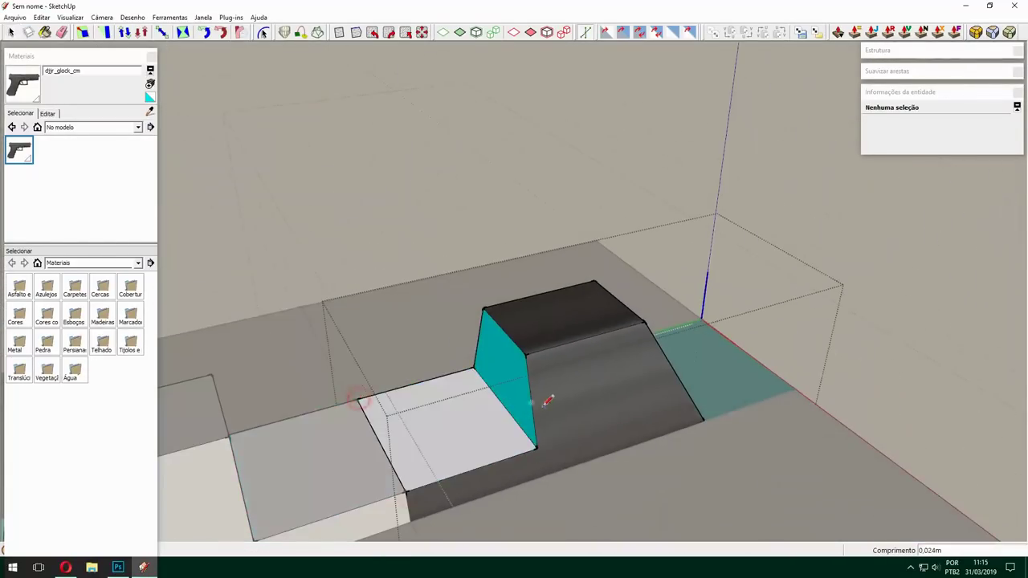
middle_click_drag(446, 313, 578, 348)
scroll(322, 316, "up", 5)
right_click(322, 315)
middle_click_drag(322, 315, 337, 241)
left_click(344, 374)
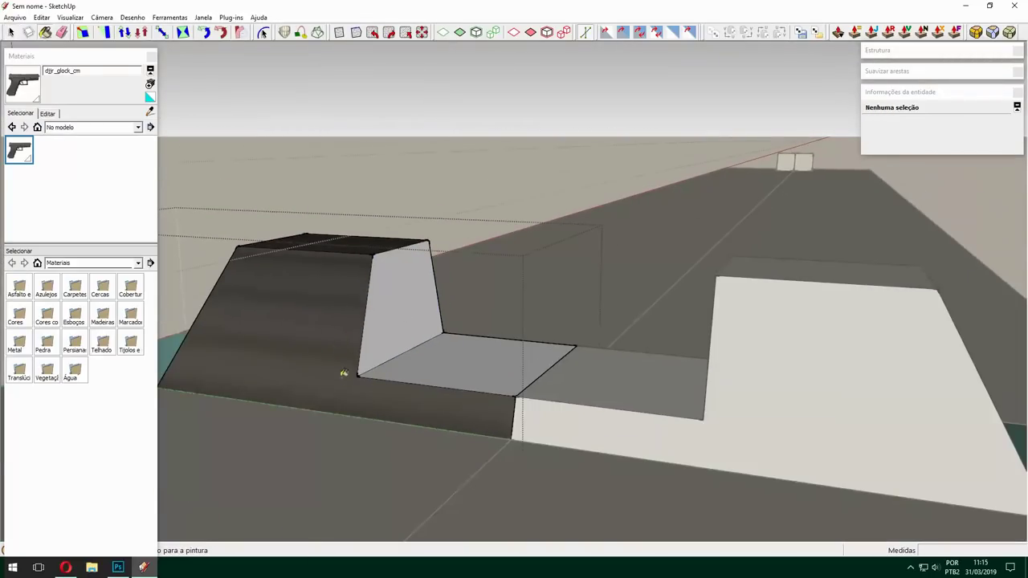
scroll(528, 298, "down", 5)
scroll(607, 408, "up", 5)
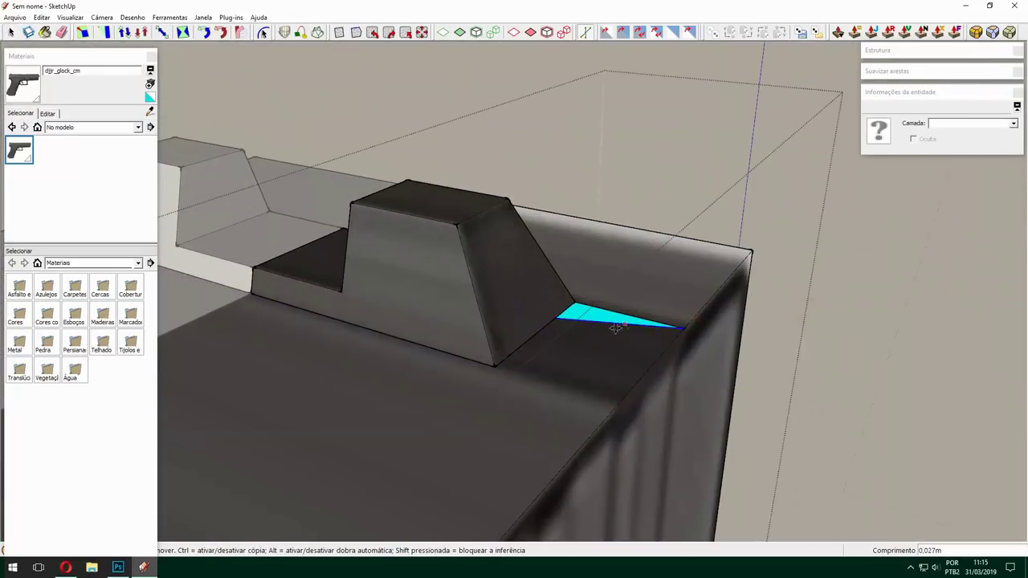
Orbit out to review the notched sight on the slide and the whole pistol
mouse_move(616, 328)
middle_mouse_down()
mouse_move(471, 298)
mouse_move(624, 291)
mouse_move(236, 322)
middle_mouse_up()
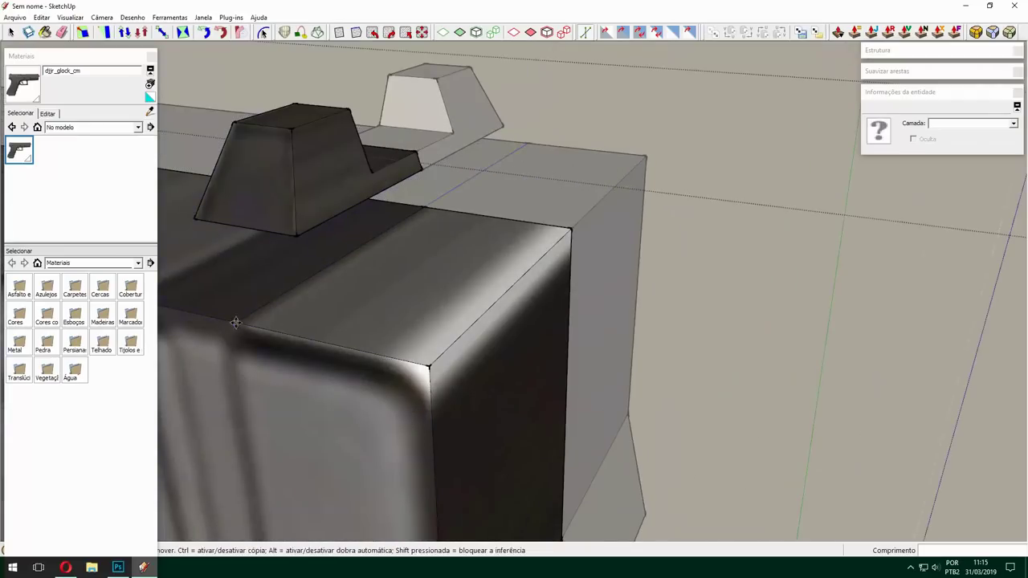
scroll(425, 211, "down", 3)
scroll(943, 314, "down", 3)
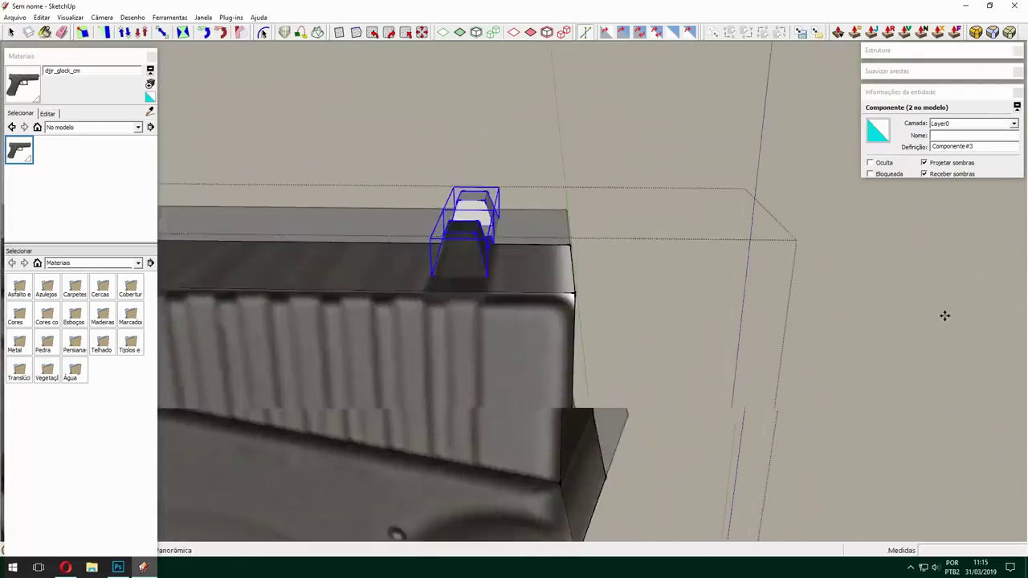
scroll(943, 314, "down", 5)
middle_click_drag(943, 314, 233, 367, "shift")
scroll(450, 337, "up", 6)
middle_click_drag(482, 321, 529, 322)
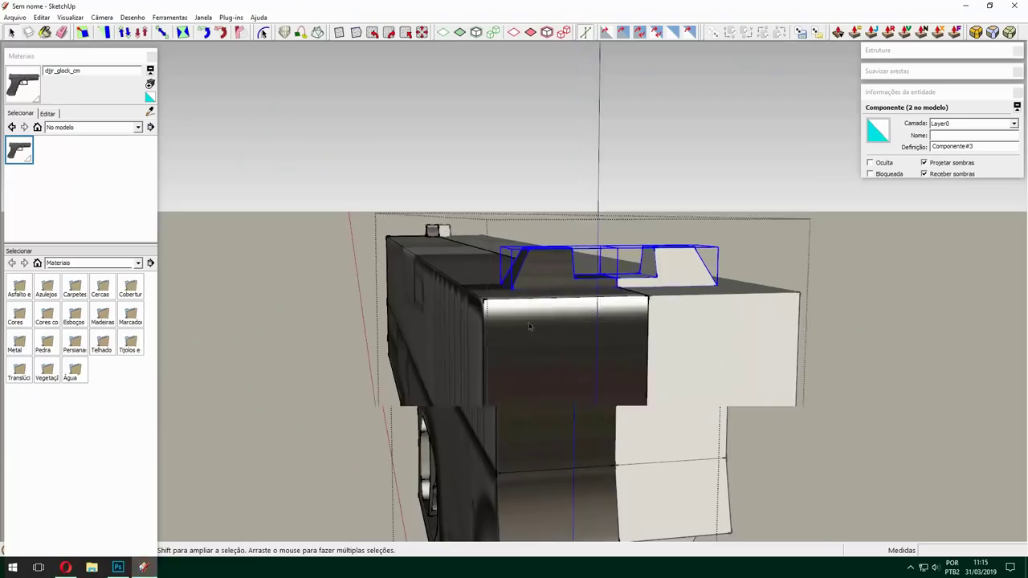
scroll(514, 297, "up", 2)
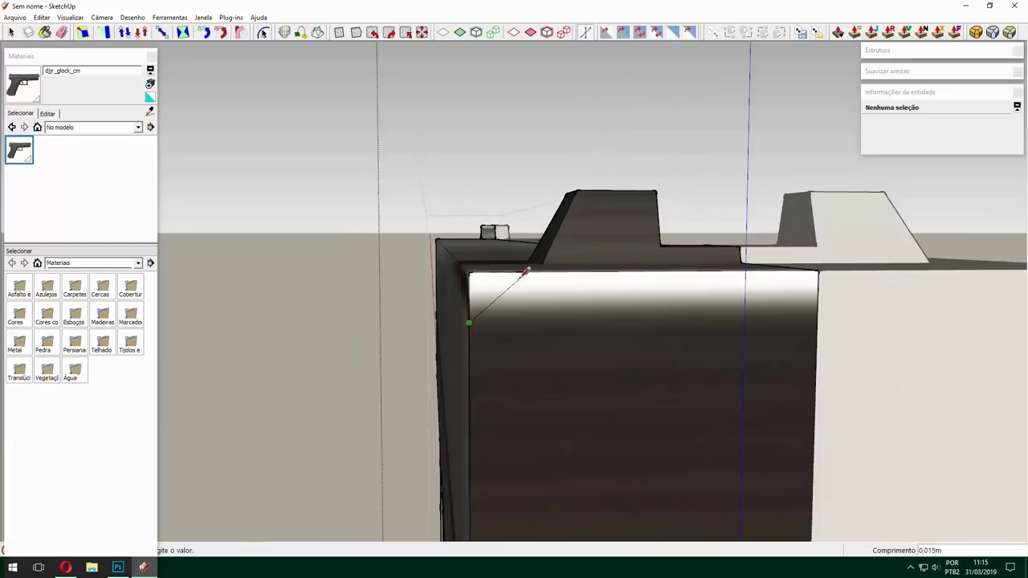
scroll(524, 273, "down", 3)
mouse_move(525, 272)
middle_mouse_down()
mouse_move(461, 301)
mouse_move(523, 322)
middle_mouse_up()
Select the sight component and move it to the centre of the slide top
scroll(396, 302, "down", 4)
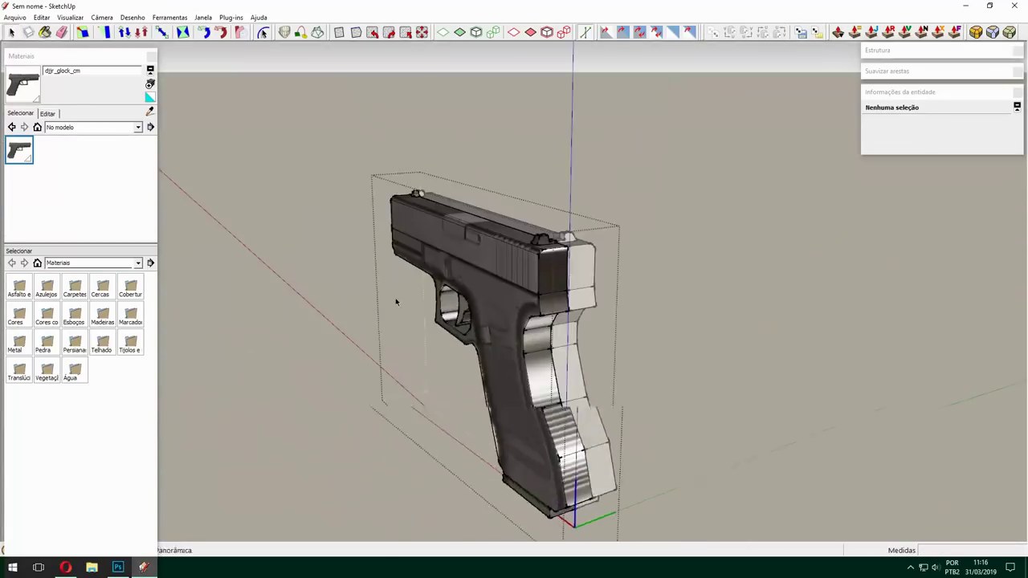
mouse_move(396, 302)
middle_mouse_down()
mouse_move(444, 296)
mouse_move(367, 367)
middle_mouse_up()
scroll(444, 296, "up", 5)
left_click(443, 296)
scroll(443, 296, "up", 2)
scroll(441, 294, "up", 1)
scroll(367, 367, "up", 2)
key("m")
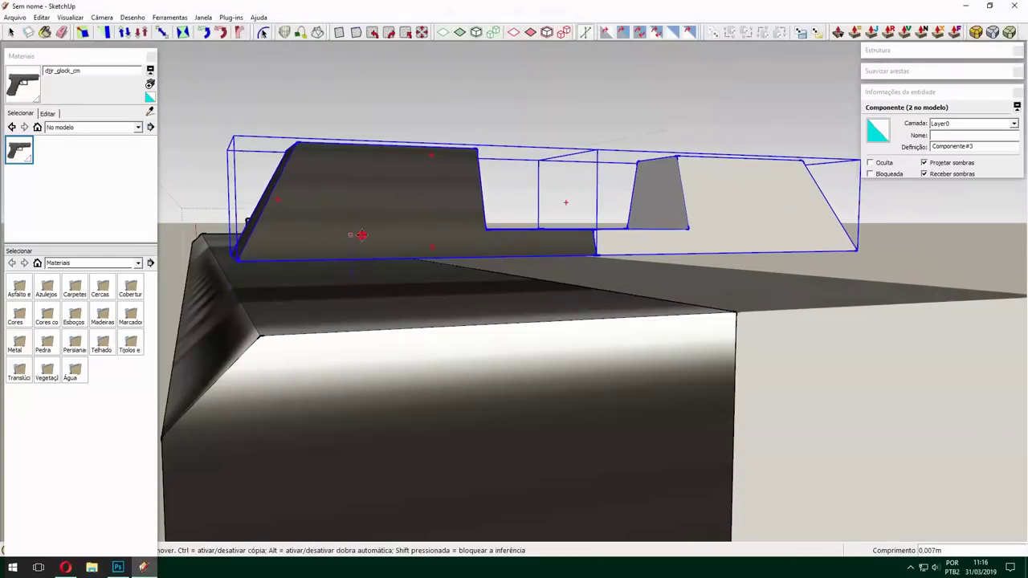
scroll(362, 235, "down", 1)
Open the slide component and check the sight's alignment from a rear view
key("space")
double_click(362, 235)
scroll(361, 234, "up", 2)
scroll(745, 333, "down", 5)
mouse_move(362, 234)
middle_mouse_down()
mouse_move(745, 334)
mouse_move(603, 276)
middle_mouse_up()
scroll(603, 275, "up", 3)
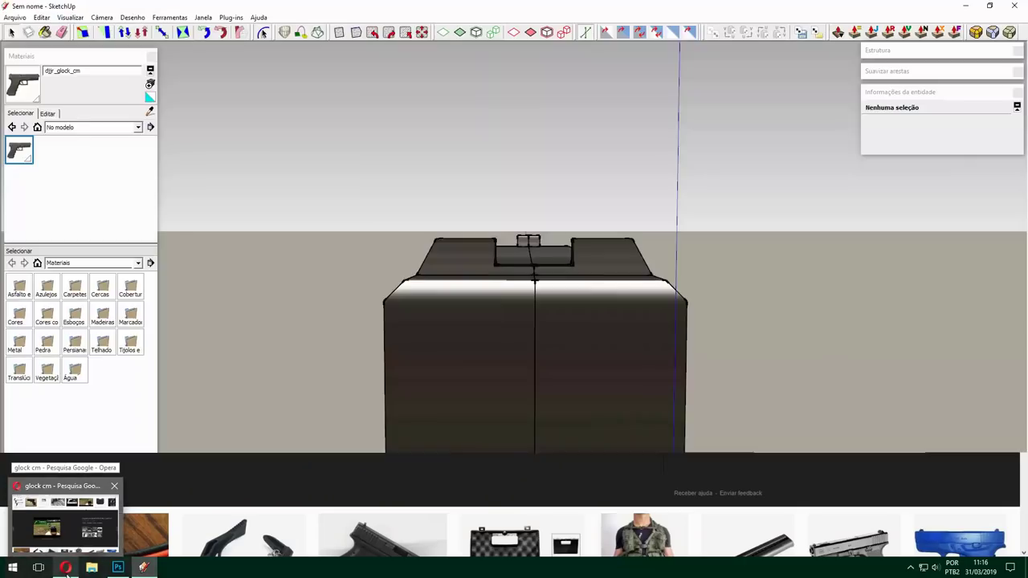
Finish browsing the glock cm references and bring the SketchUp pistol model back in front
scroll(562, 361, "down", 3)
middle_click_drag(566, 366, 594, 370, "shift")
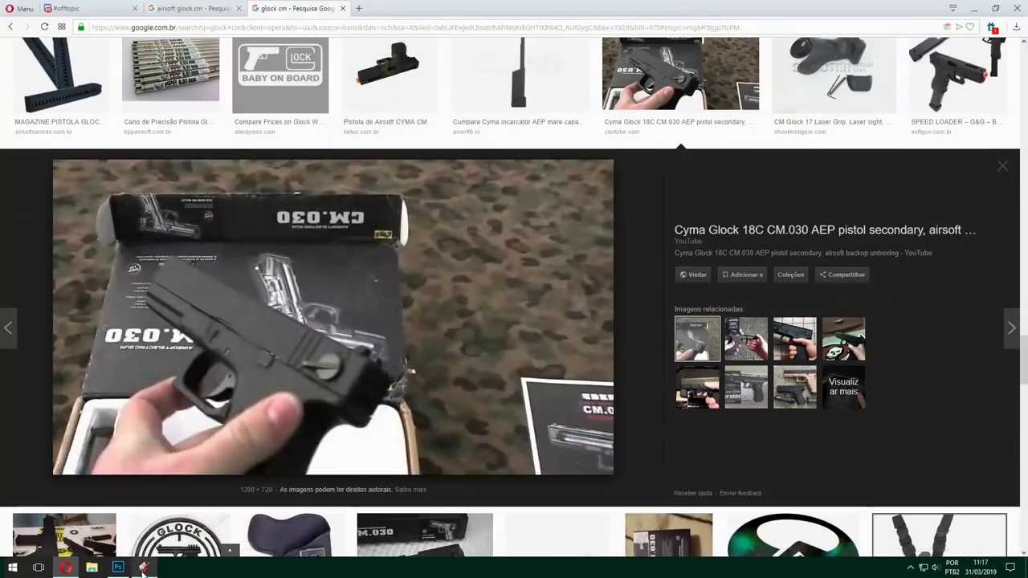
left_click(143, 569)
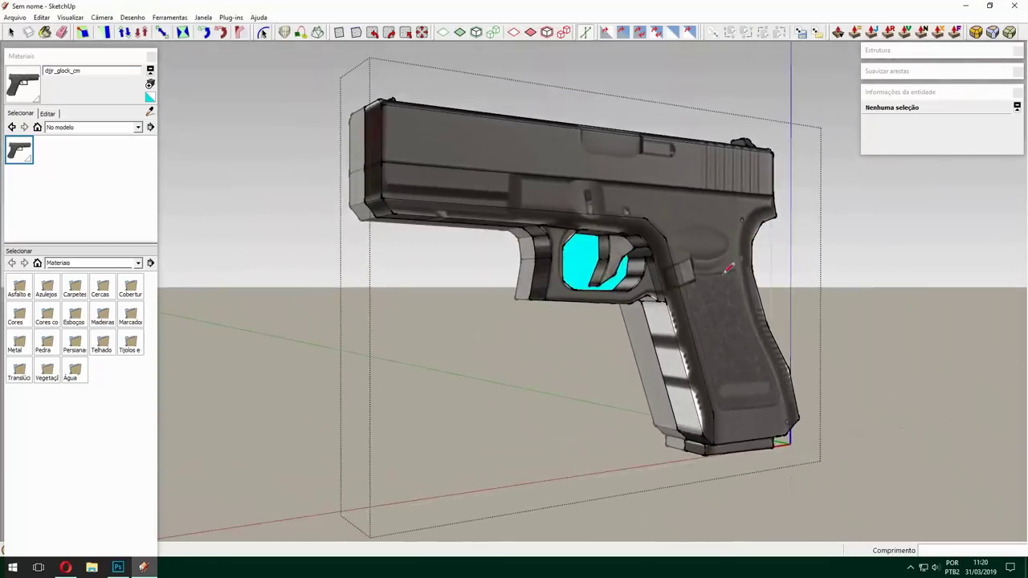
Inspect the trigger guard and grip from several angles, glancing at the browser reference
scroll(498, 241, "up", 5)
scroll(498, 241, "up", 3)
mouse_move(551, 265)
middle_mouse_down("shift")
mouse_move(482, 184)
mouse_move(636, 221)
middle_mouse_up("shift")
scroll(702, 238, "down", 6)
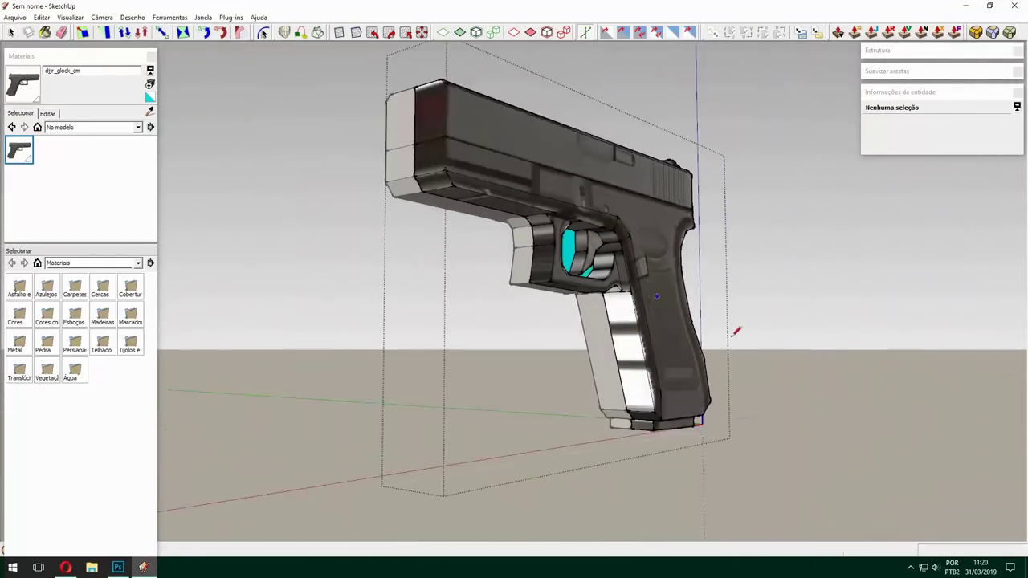
mouse_move(578, 299)
middle_mouse_down()
mouse_move(602, 367)
mouse_move(466, 384)
mouse_move(560, 248)
middle_mouse_up()
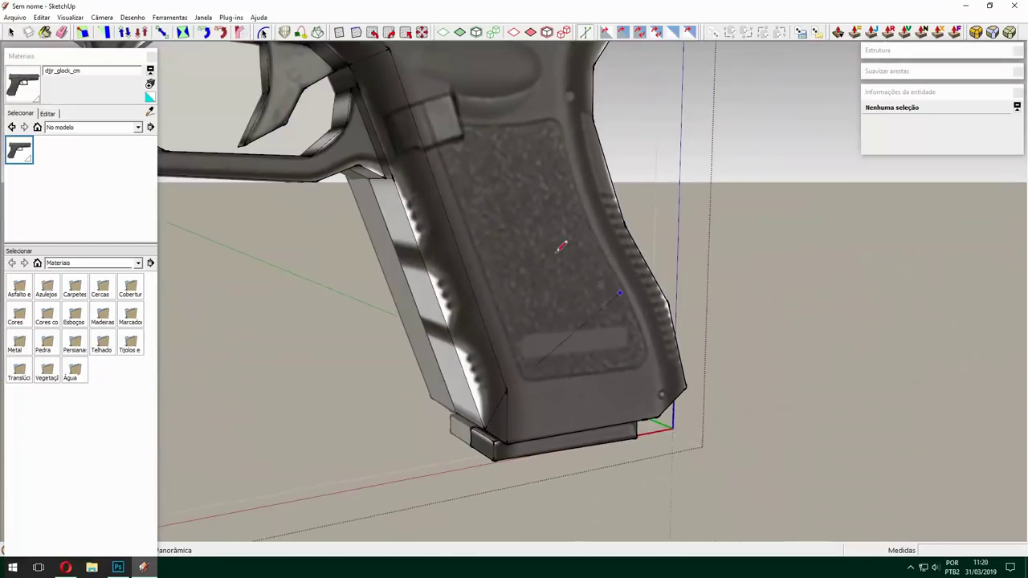
mouse_move(433, 122)
middle_mouse_down()
mouse_move(586, 337)
mouse_move(482, 229)
middle_mouse_up()
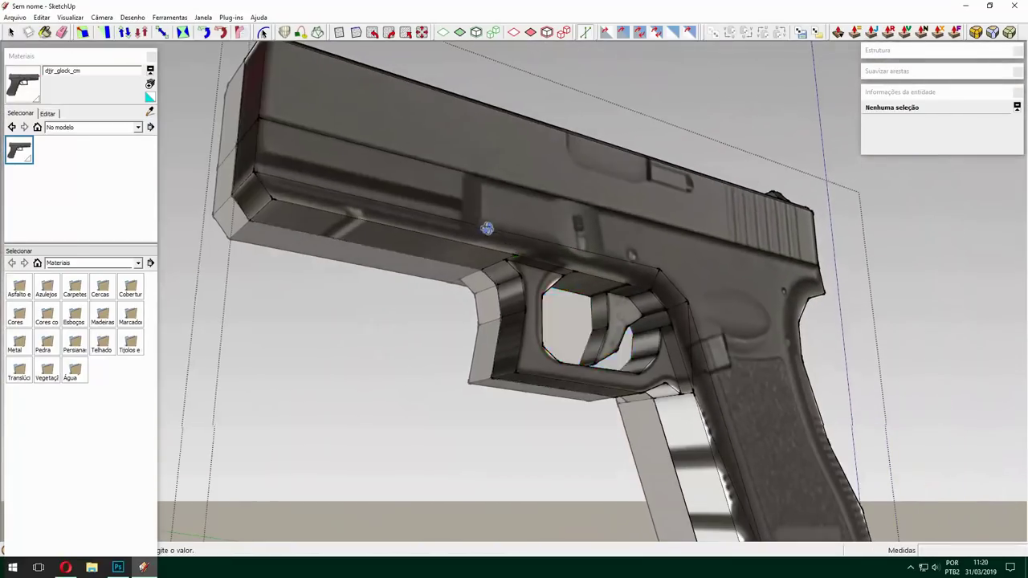
left_click(144, 568)
left_click(144, 568)
Fix the trigger guard's inner faces so they show the dark pistol texture instead of cyan
scroll(394, 201, "up", 2)
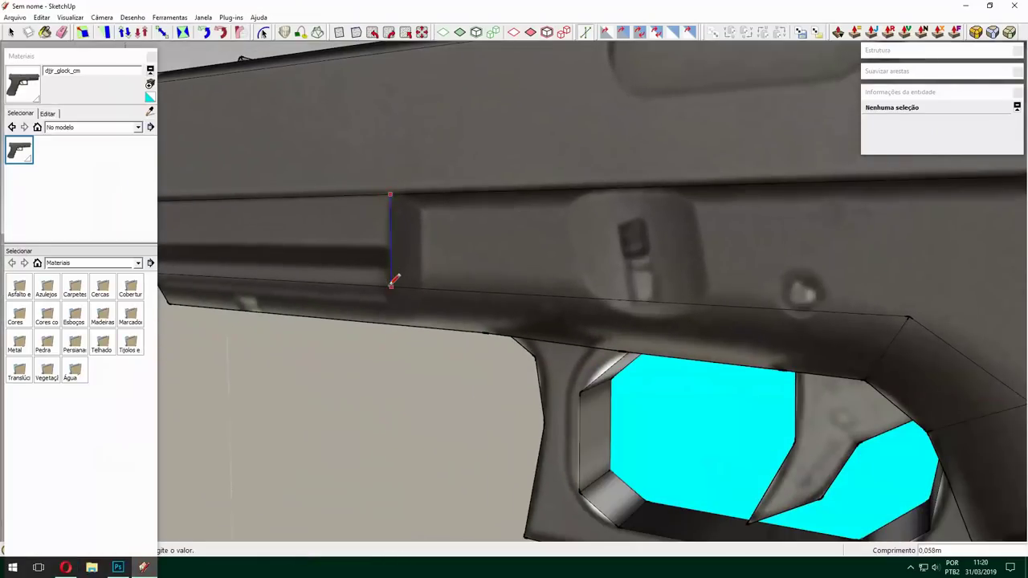
scroll(421, 197, "down", 5)
middle_click_drag(421, 198, 871, 252, "shift")
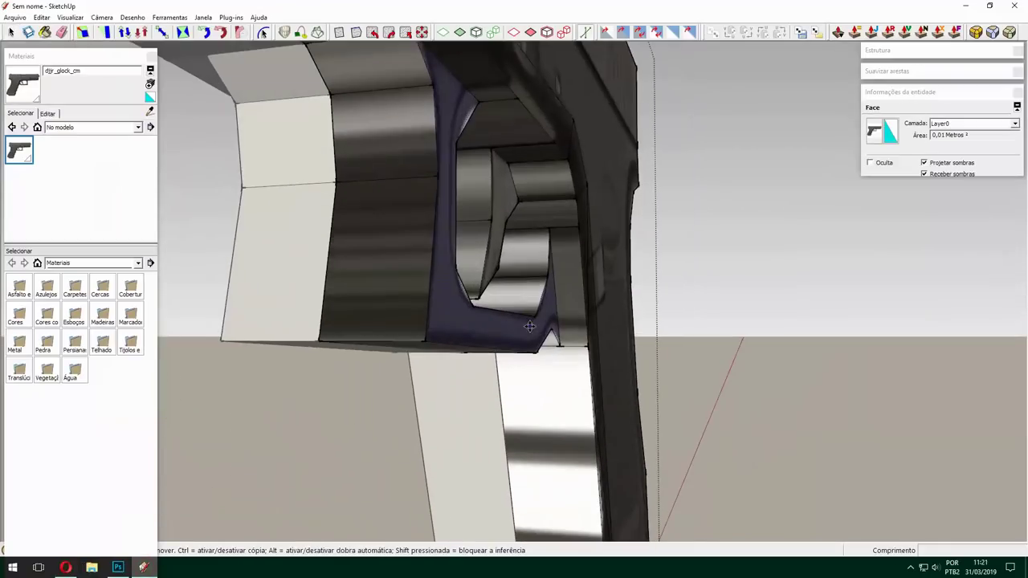
mouse_move(529, 327)
middle_mouse_down()
mouse_move(404, 289)
mouse_move(556, 230)
mouse_move(545, 193)
mouse_move(386, 385)
mouse_move(350, 456)
middle_mouse_up()
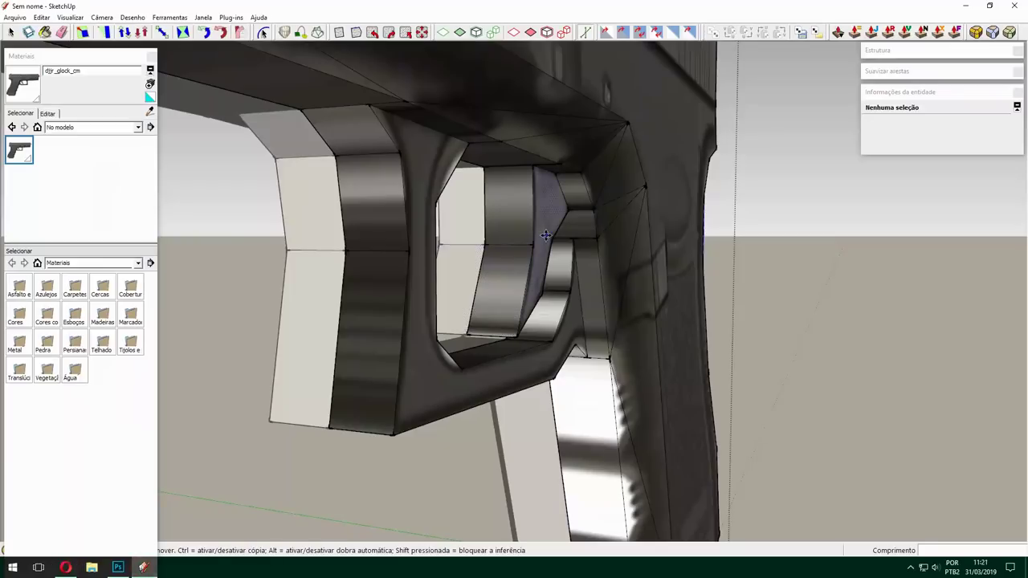
scroll(546, 203, "down", 3)
scroll(318, 448, "down", 5)
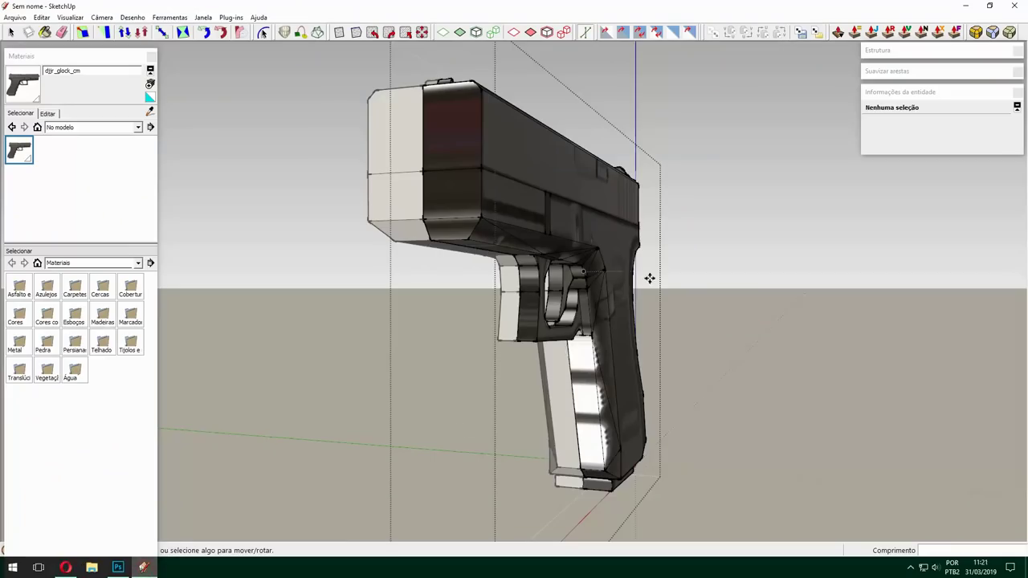
scroll(408, 290, "up", 4)
scroll(409, 290, "down", 4)
scroll(664, 223, "up", 6)
Draw new edges on the back of the grip with the Line tool
scroll(669, 203, "up", 3)
key("l")
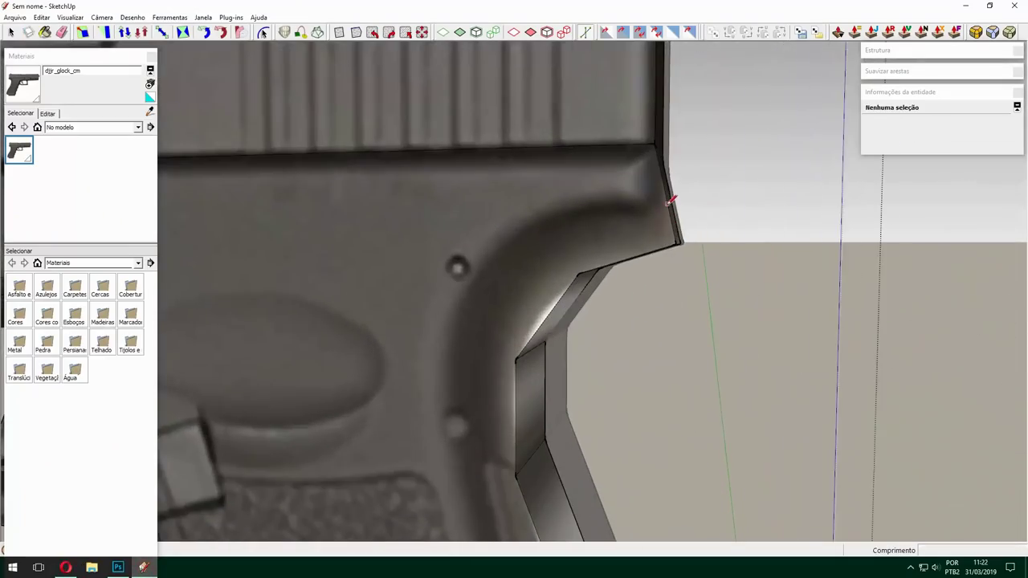
mouse_move(452, 316)
middle_mouse_down()
mouse_move(498, 356)
mouse_move(495, 316)
middle_mouse_up()
middle_click_drag(530, 457, 374, 411, "shift")
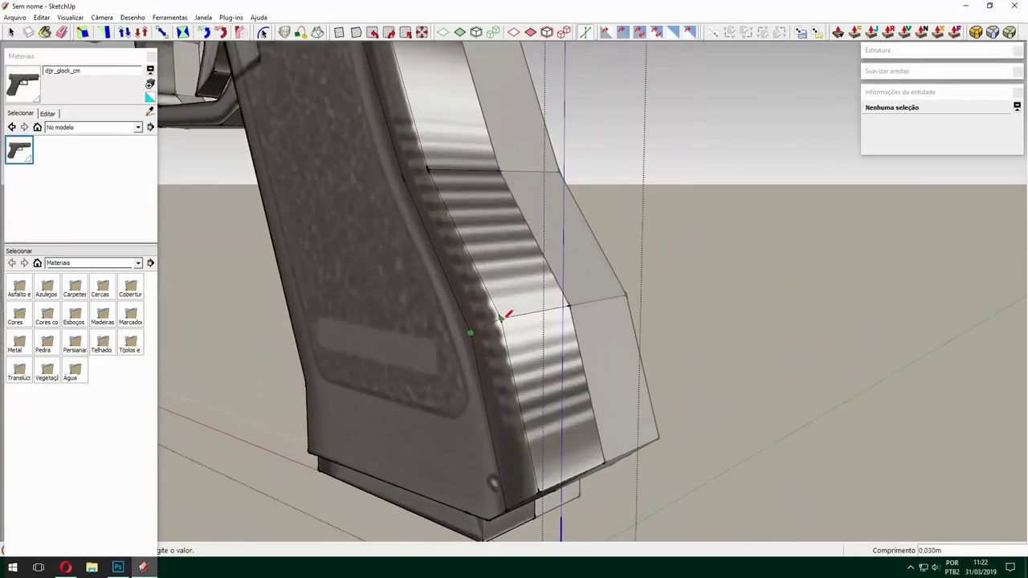
mouse_move(497, 263)
middle_mouse_down()
mouse_move(408, 220)
mouse_move(520, 208)
mouse_move(484, 206)
middle_mouse_up()
Move the grip's back corner to angle its facets and adjust the bottom face
key("m")
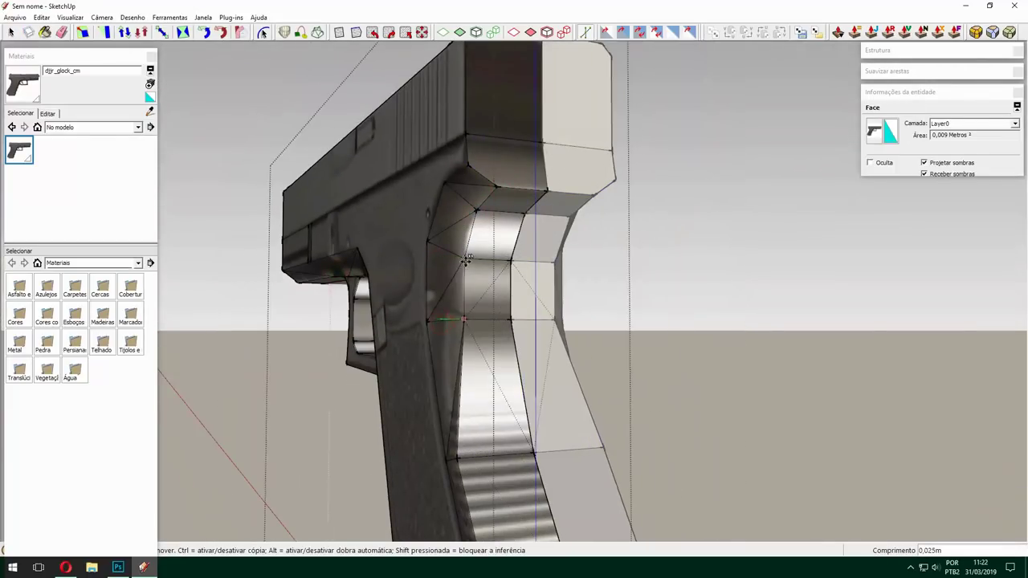
middle_click_drag(466, 260, 461, 284)
right_click(499, 373)
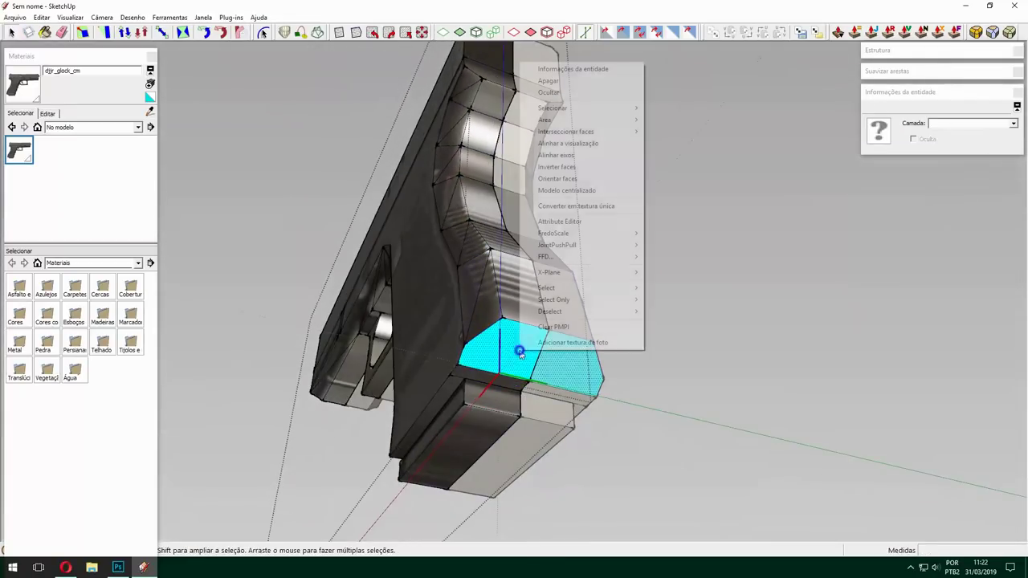
mouse_move(523, 349)
middle_mouse_down()
mouse_move(744, 466)
mouse_move(545, 251)
mouse_move(605, 409)
middle_mouse_up()
key("alt+Tab")
Compare the SketchUp model against the browser's reference pistol images
left_click(142, 568)
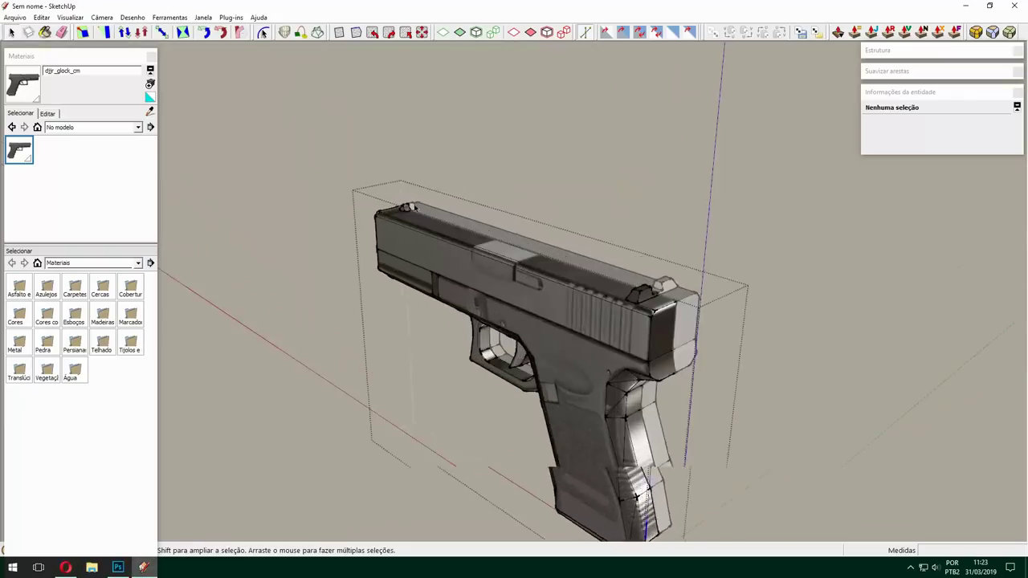
scroll(402, 287, "up", 3)
scroll(402, 287, "up", 3)
left_click(145, 567)
left_click(147, 569)
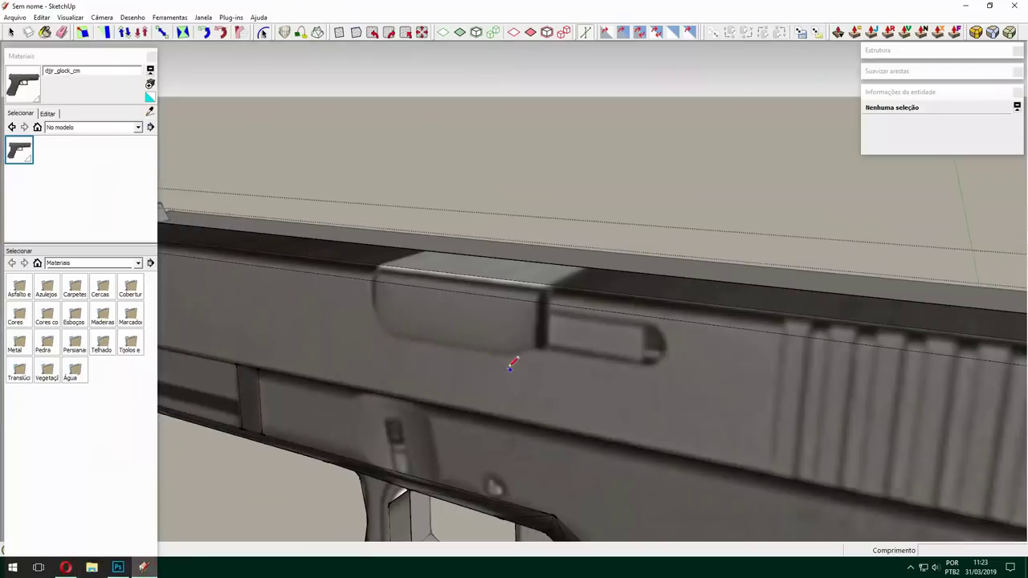
scroll(509, 361, "down", 5)
left_click(146, 568)
left_click(145, 568)
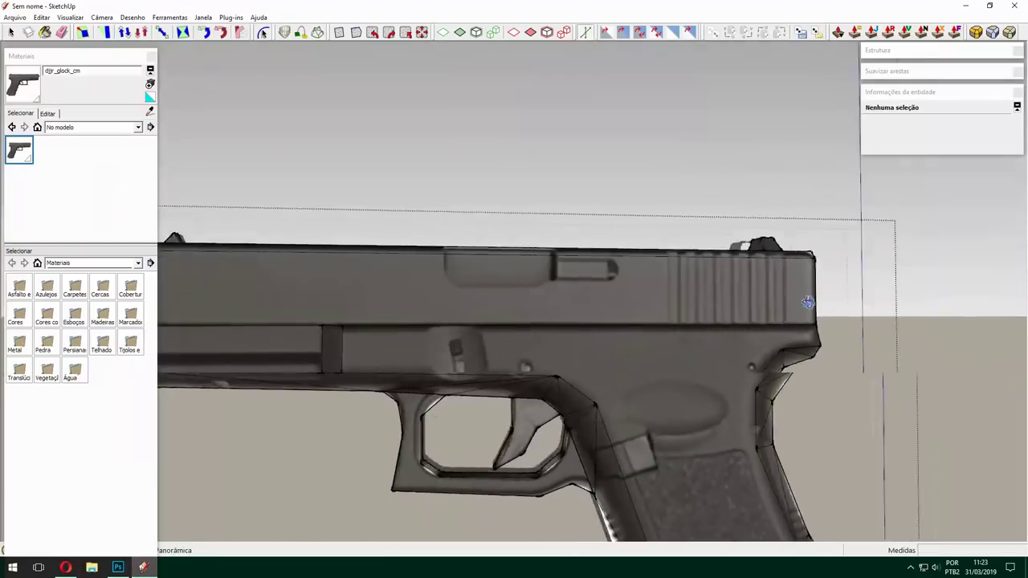
Orbit around the slide and draw a diagonal line on the frame's side face
middle_click_drag(509, 361, 459, 321)
scroll(525, 362, "down", 3)
middle_click_drag(525, 362, 632, 331)
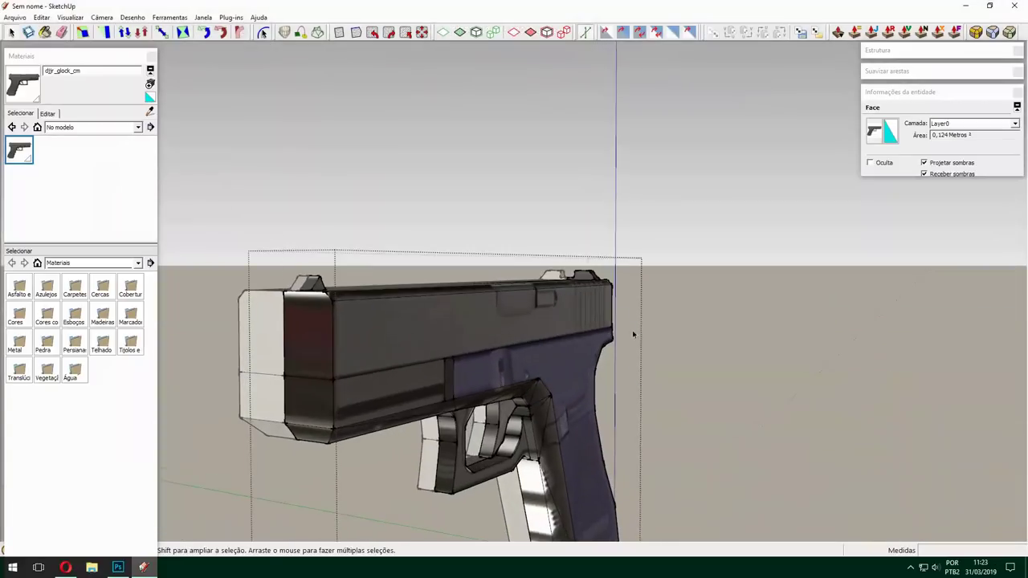
scroll(632, 330, "up", 2)
key("l")
left_click(446, 353)
middle_click_drag(471, 357, 402, 392)
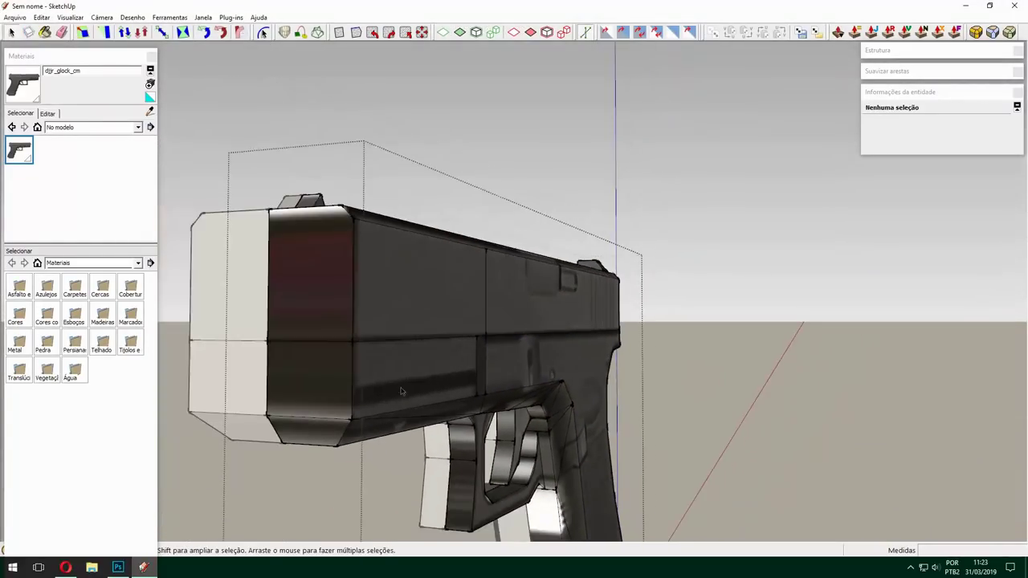
scroll(524, 343, "up", 3)
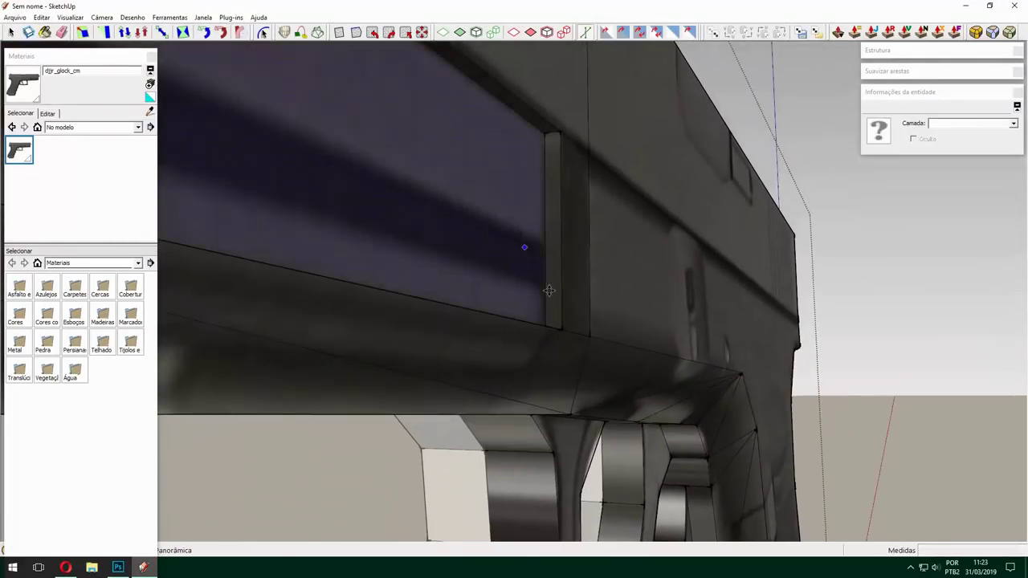
middle_click_drag(544, 328, 624, 446)
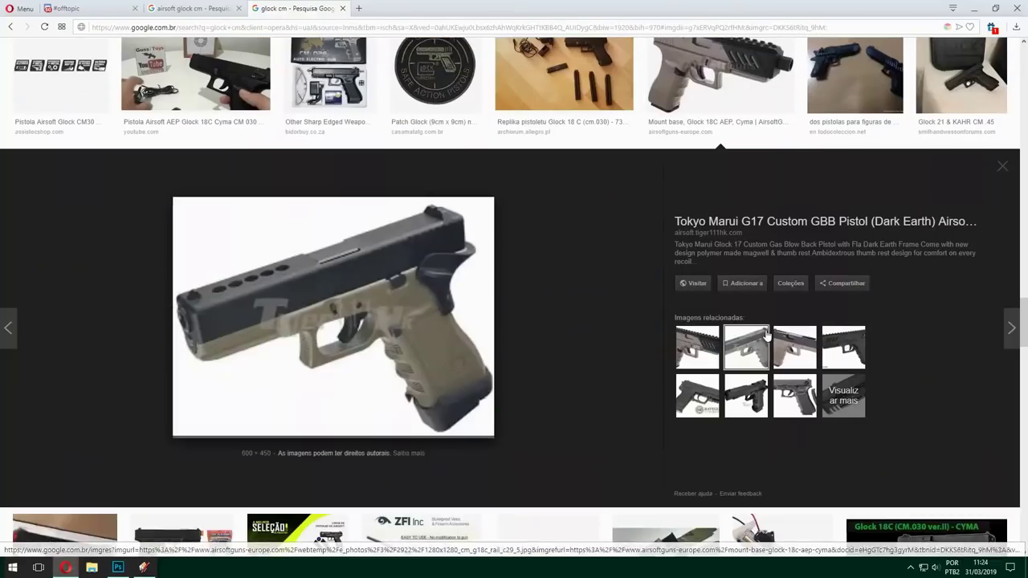
Browse the related pistol photos, open the CYMA CM030 electric pistol result, and return to SketchUp
left_click(749, 354)
scroll(799, 356, "down", 3)
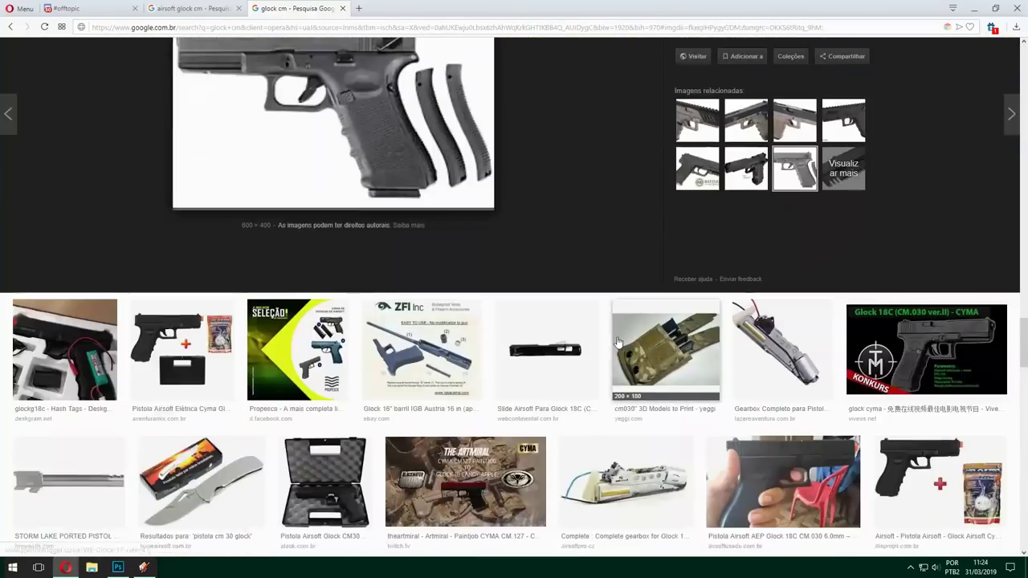
scroll(643, 370, "down", 5)
scroll(486, 386, "up", 3)
left_click(486, 386)
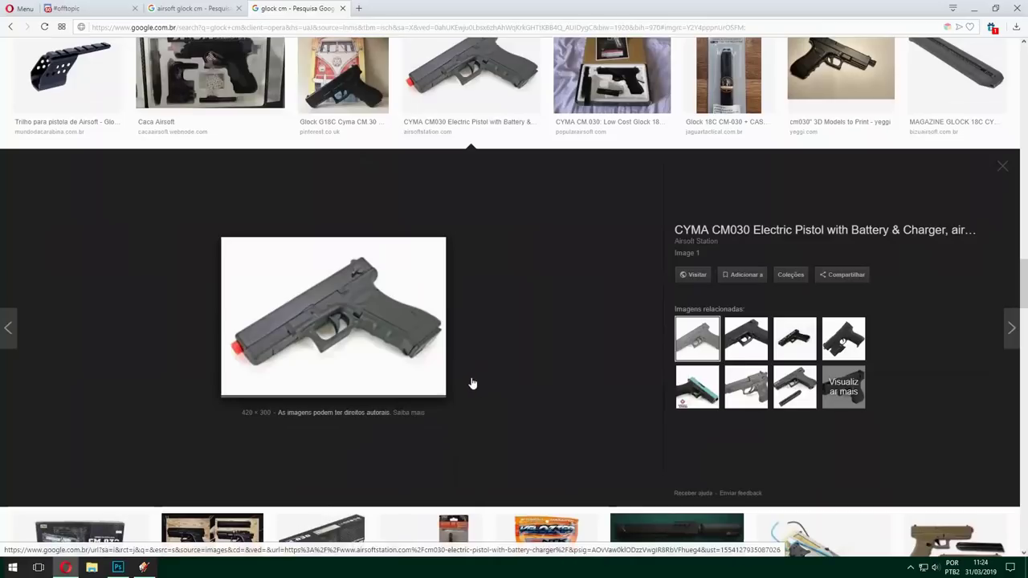
left_click(143, 568)
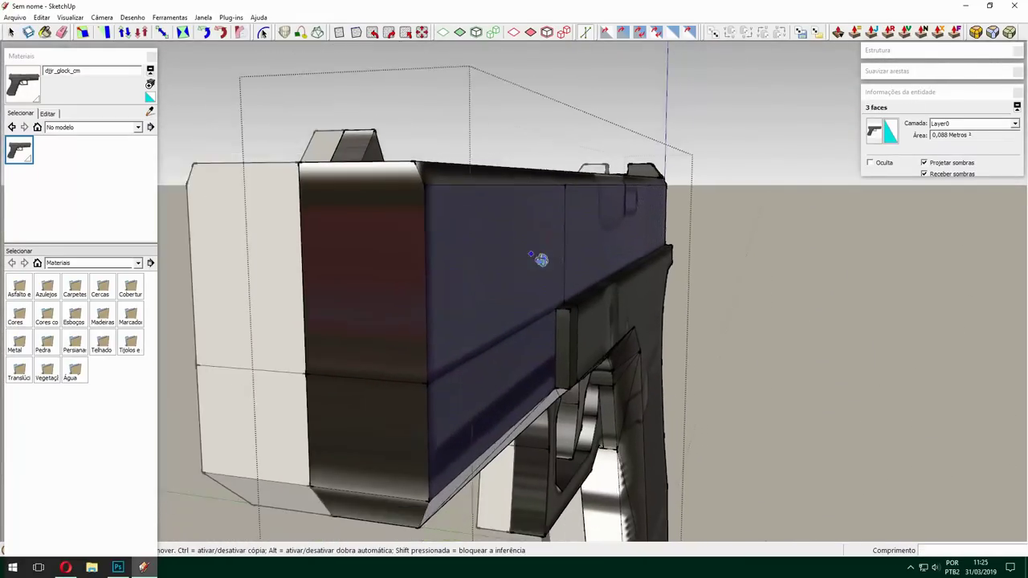
Zoom in on the slide's top edge and dismiss the Ruby console
middle_click_drag(541, 260, 565, 109)
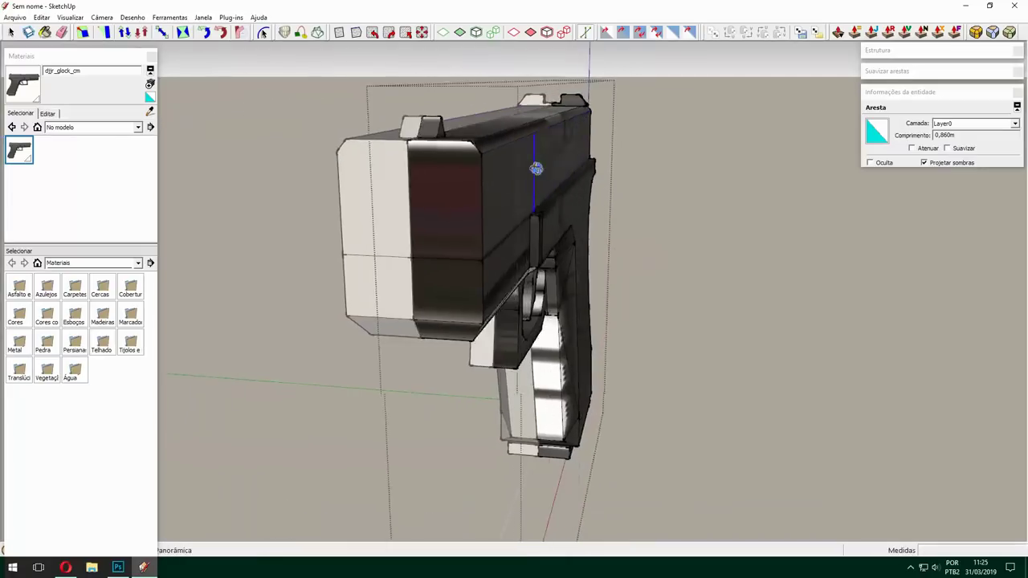
middle_click_drag(536, 168, 534, 209)
scroll(530, 271, "up", 5)
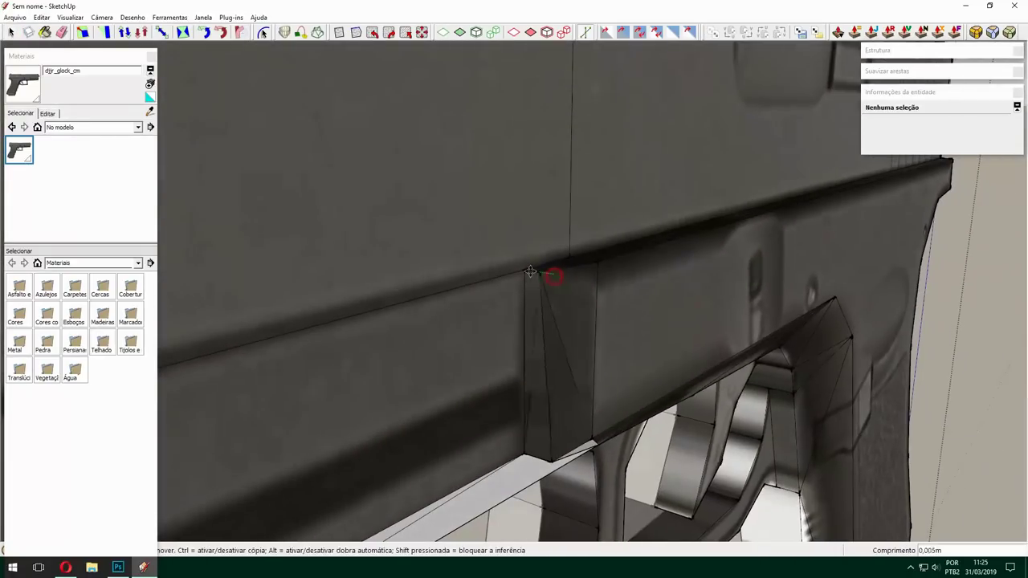
scroll(526, 454, "down", 3)
scroll(551, 322, "down", 5)
scroll(297, 346, "up", 5)
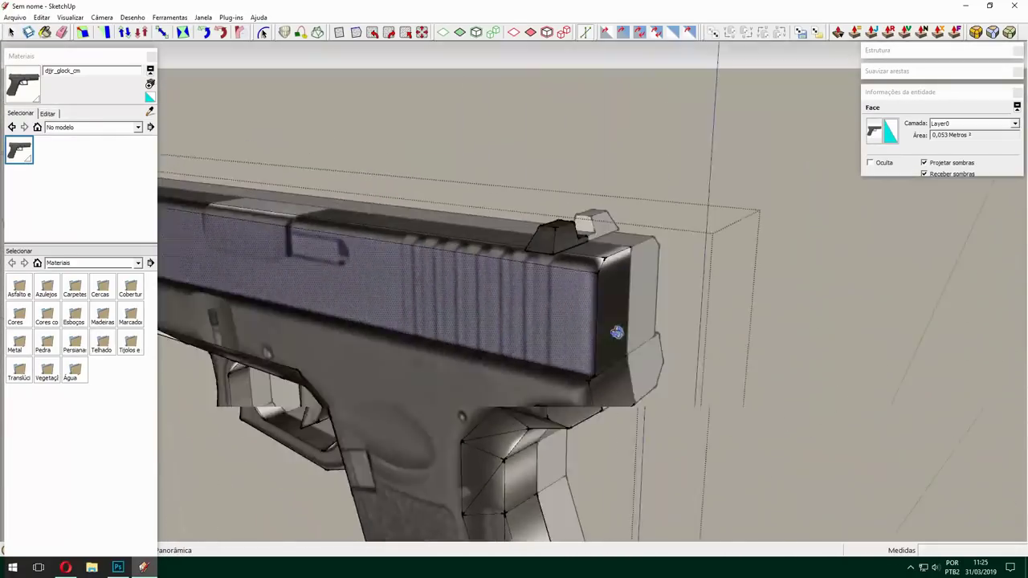
scroll(626, 321, "up", 2)
scroll(543, 279, "down", 3)
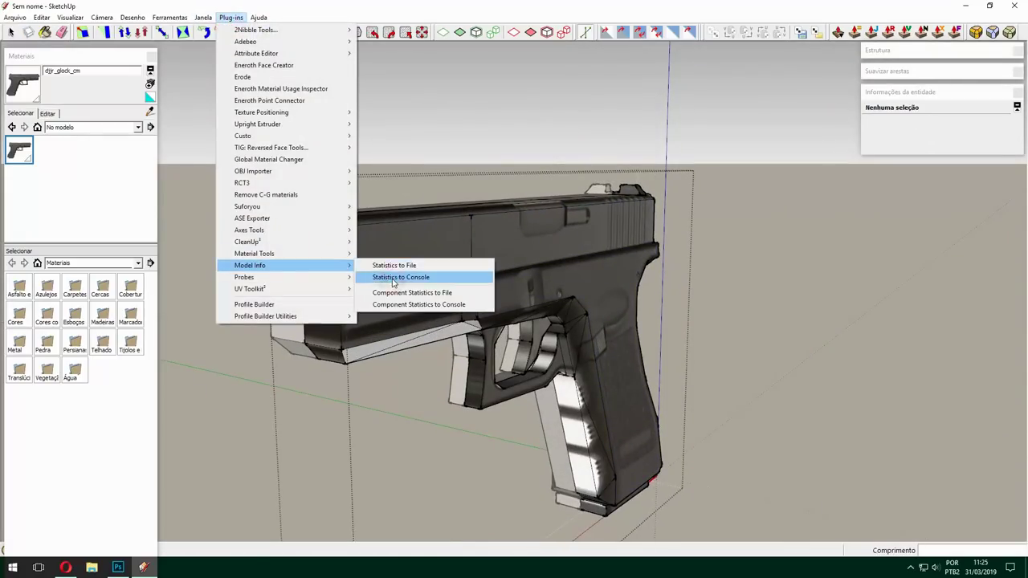
left_click(716, 317)
Draw the ejection-port outline on the slide side, checking the full-size Glock G18C reference
middle_click_drag(715, 317, 626, 328)
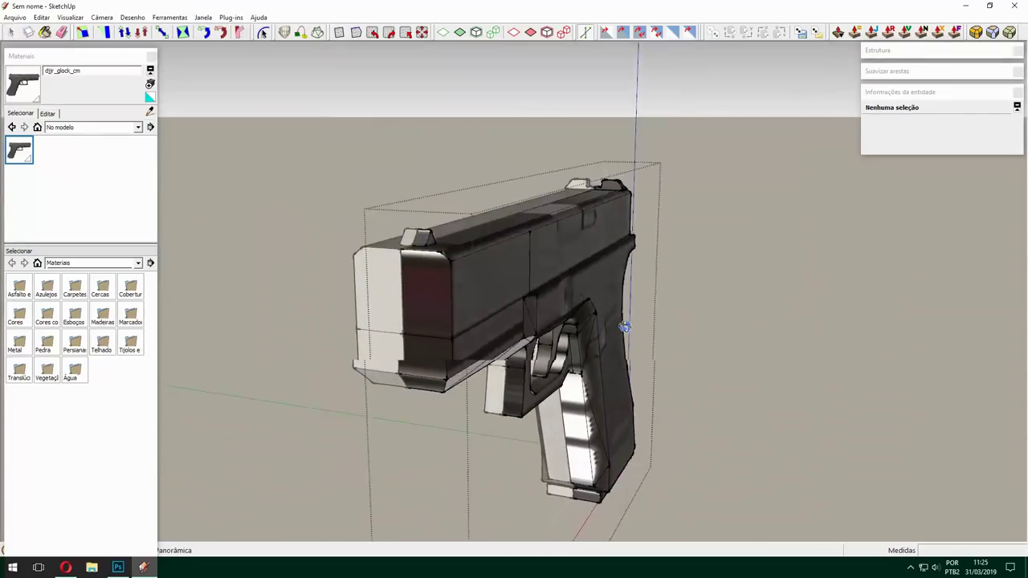
scroll(626, 328, "up", 3)
scroll(356, 253, "up", 3)
scroll(357, 253, "up", 3)
key("l")
left_click(421, 250)
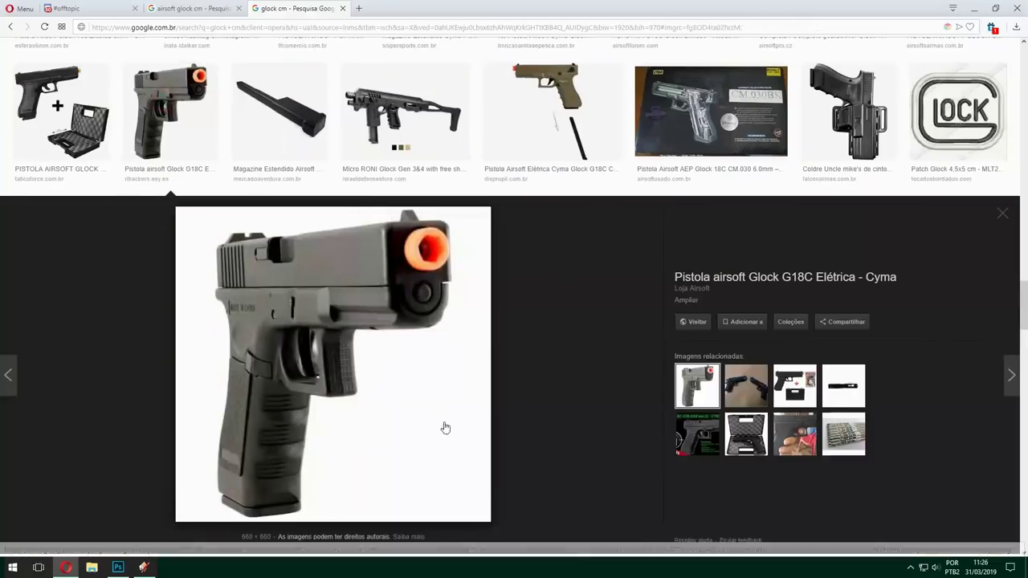
left_click(378, 441)
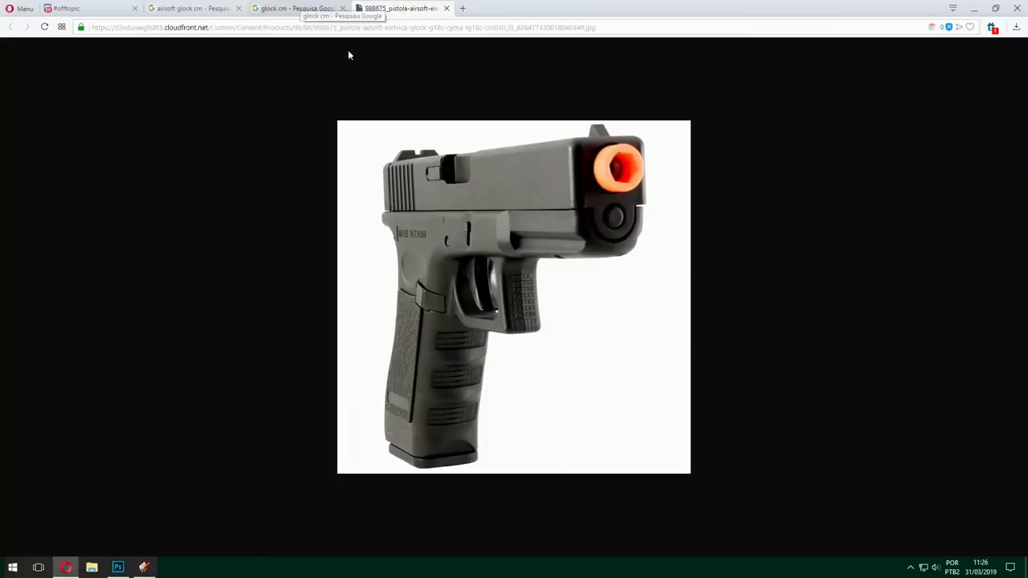
left_click(145, 567)
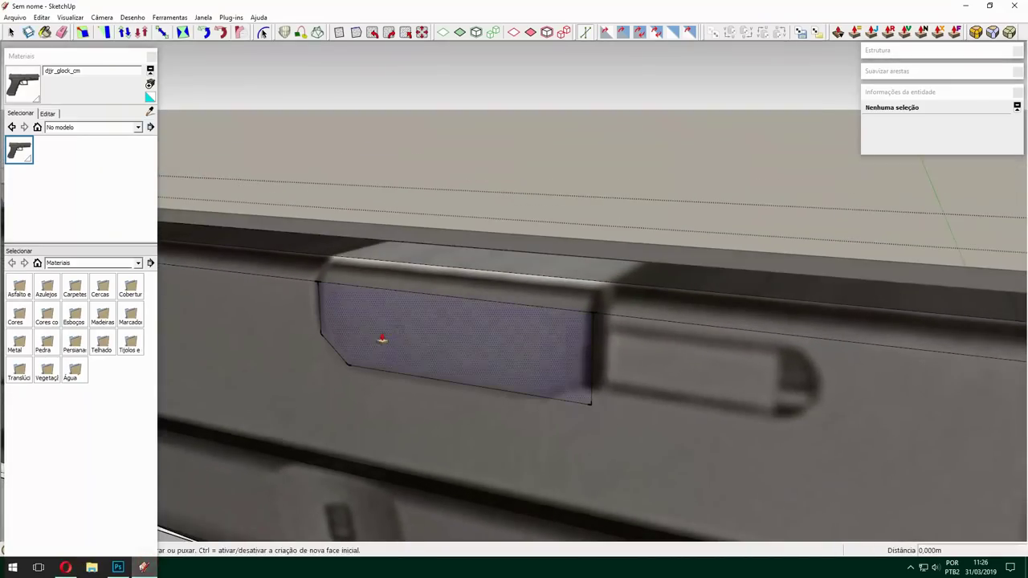
Orbit and pan around the slide to inspect the recessed ejection port and its sloped top edge
scroll(353, 273, "up", 2)
key("l")
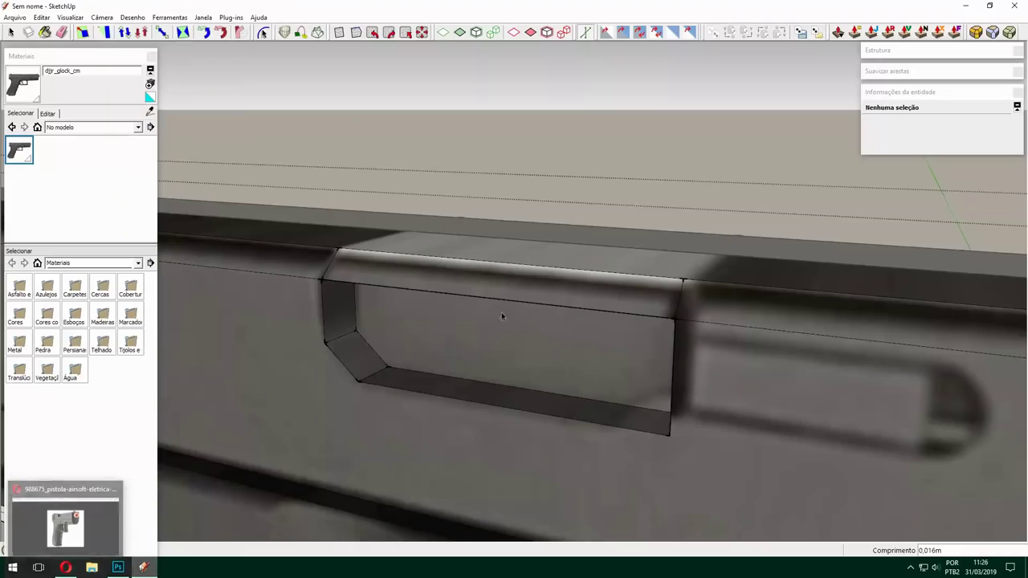
mouse_move(500, 316)
middle_mouse_down()
mouse_move(539, 287)
mouse_move(292, 292)
mouse_move(604, 305)
middle_mouse_up()
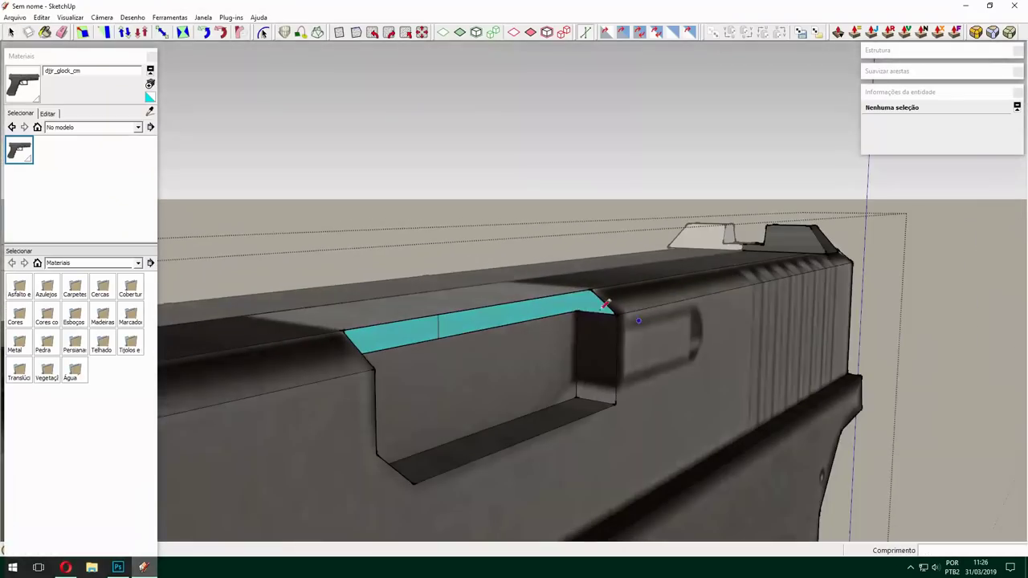
mouse_move(573, 345)
middle_mouse_down()
mouse_move(444, 282)
mouse_move(367, 349)
middle_mouse_up()
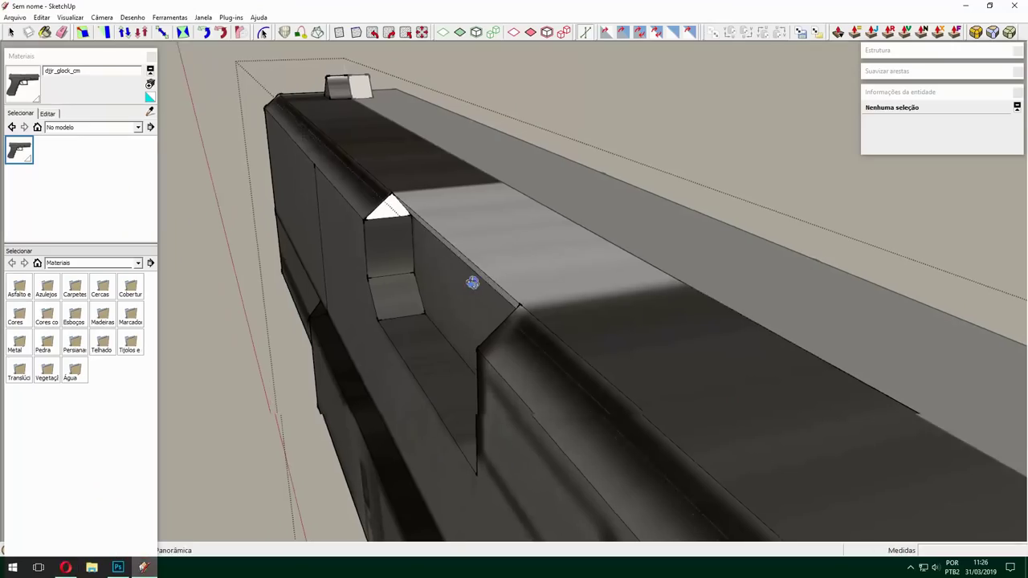
scroll(389, 191, "up", 2)
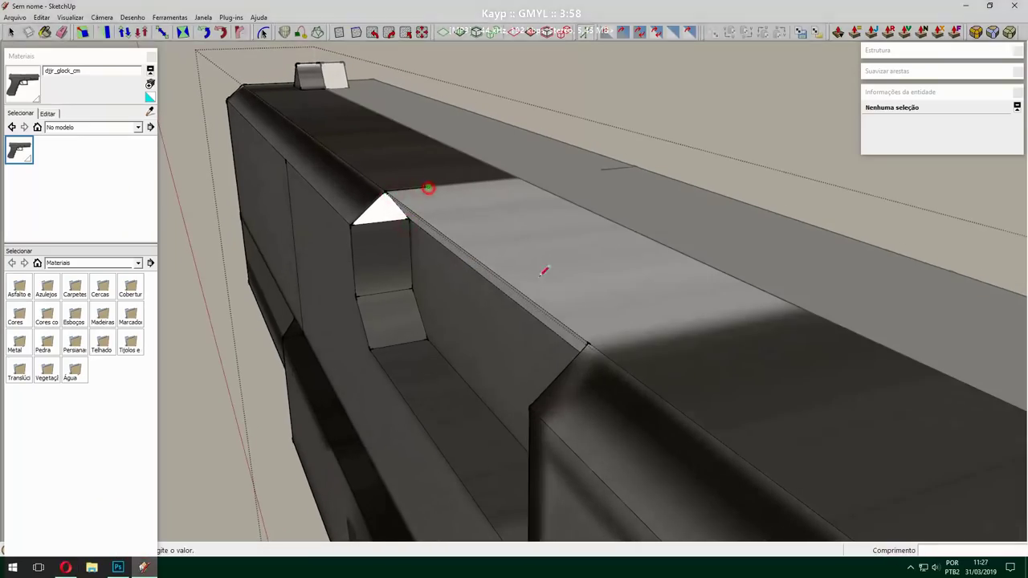
middle_click_drag(589, 335, 680, 305)
middle_click_drag(659, 263, 344, 348)
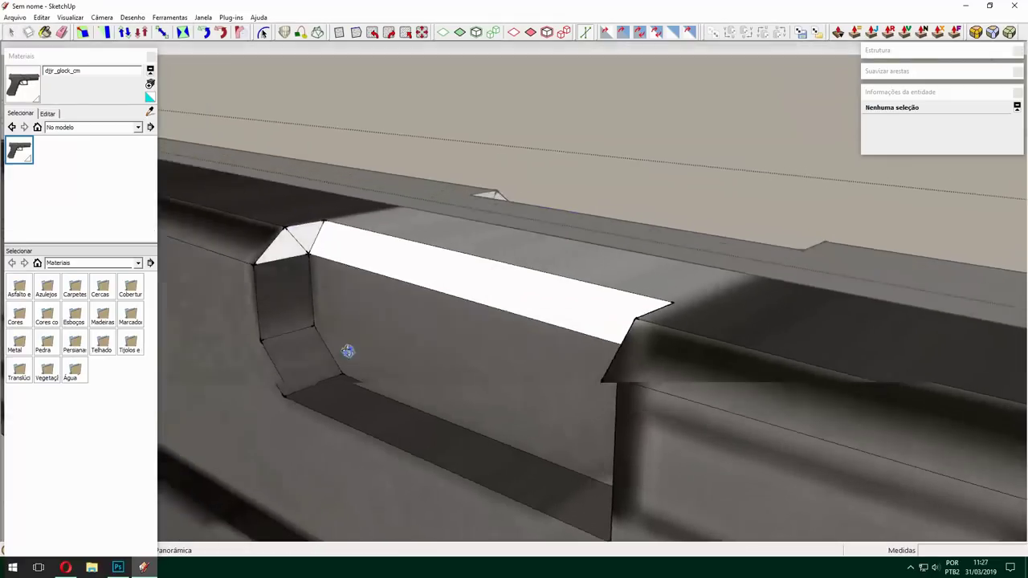
middle_click_drag(402, 310, 387, 297, "shift")
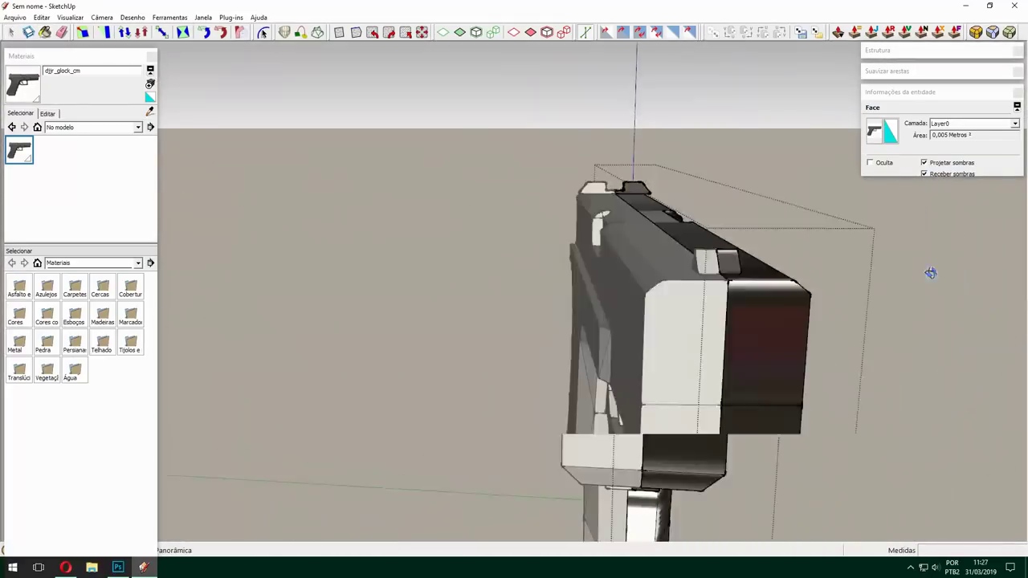
left_click(68, 567)
Open the CYMA CM030 result preview in the glock cm image search
key("ctrl+Tab")
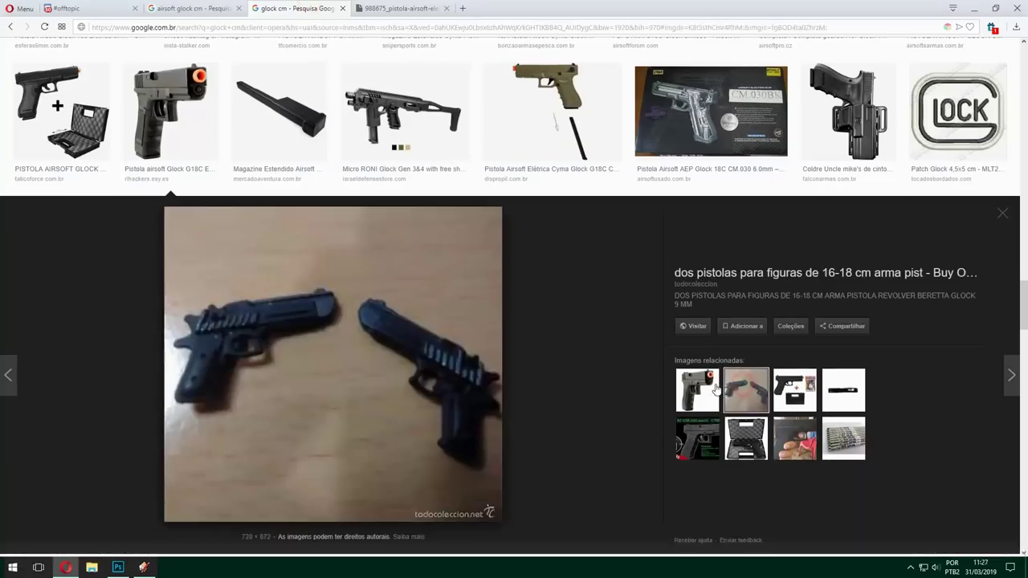
scroll(521, 489, "up", 3)
scroll(413, 481, "up", 1)
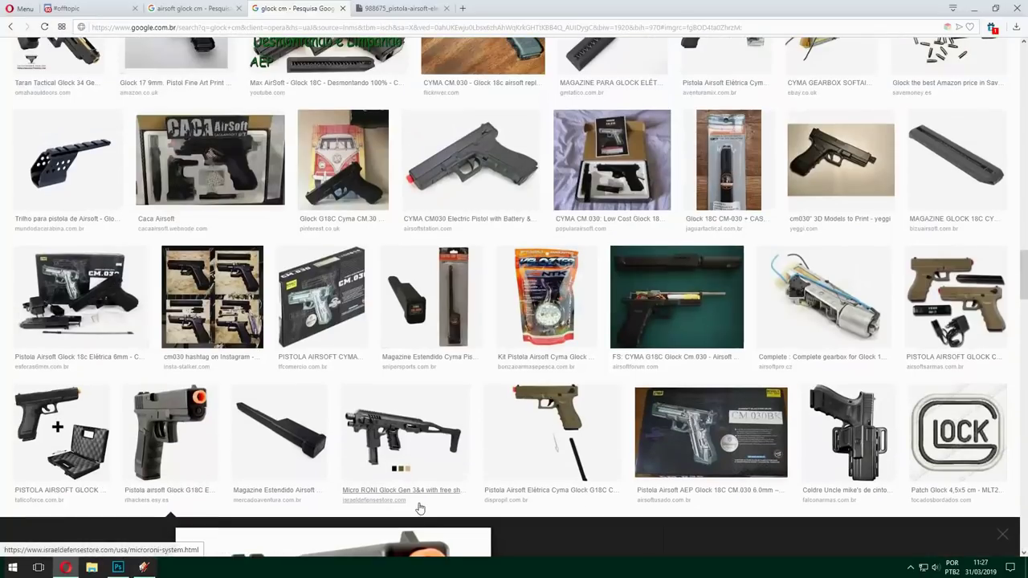
left_click(482, 144)
Select the whole gun component from a close side view, then check the reference
left_click(144, 567)
mouse_move(652, 312)
middle_mouse_down()
mouse_move(492, 215)
mouse_move(450, 265)
mouse_move(412, 261)
mouse_move(384, 223)
middle_mouse_up()
left_click(492, 215)
scroll(492, 216, "up", 5)
scroll(412, 261, "up", 3)
left_click(429, 230)
scroll(429, 230, "down", 4)
left_click(66, 567)
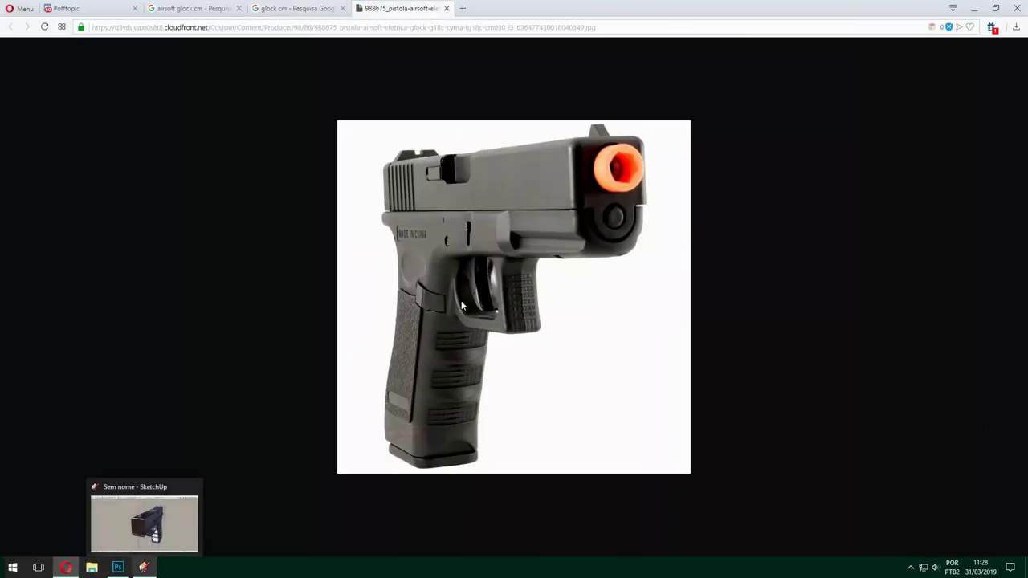
left_click(117, 568)
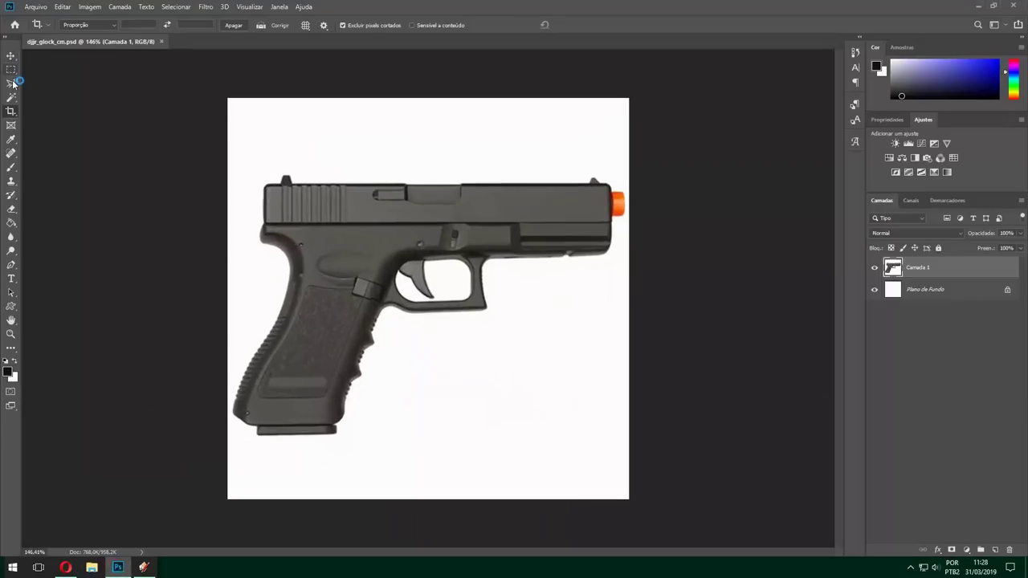
Refine the background selection edge with smoothing and feathering, high-quality preview off
scroll(429, 328, "up", 2)
scroll(454, 190, "up", 3)
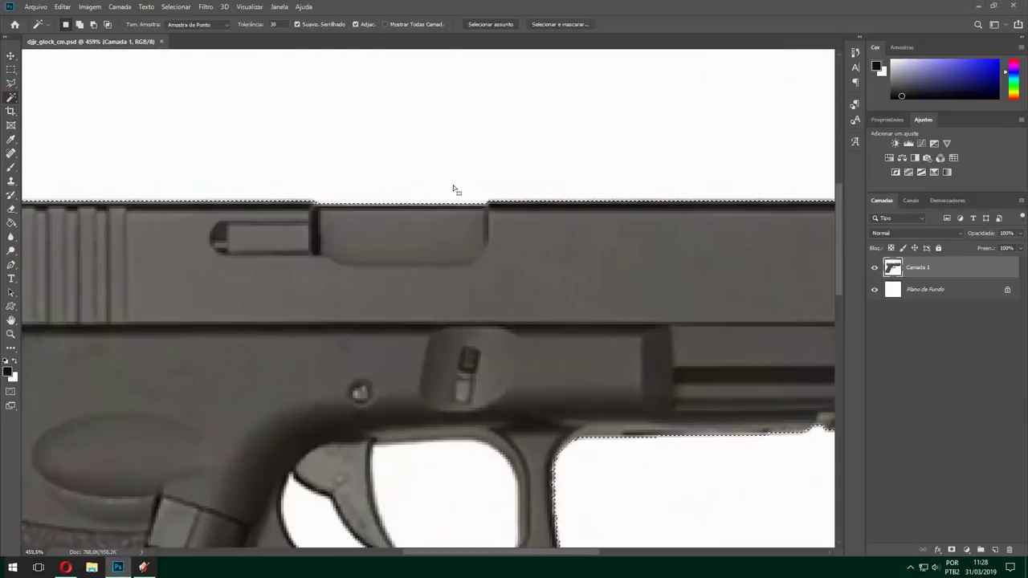
scroll(454, 190, "down", 2)
left_click(560, 24)
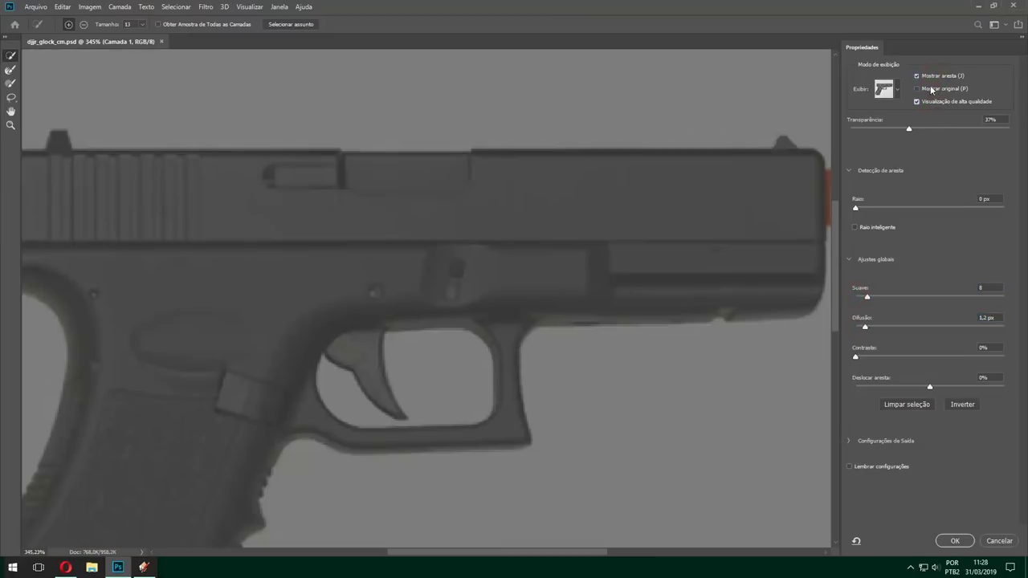
left_click(916, 101)
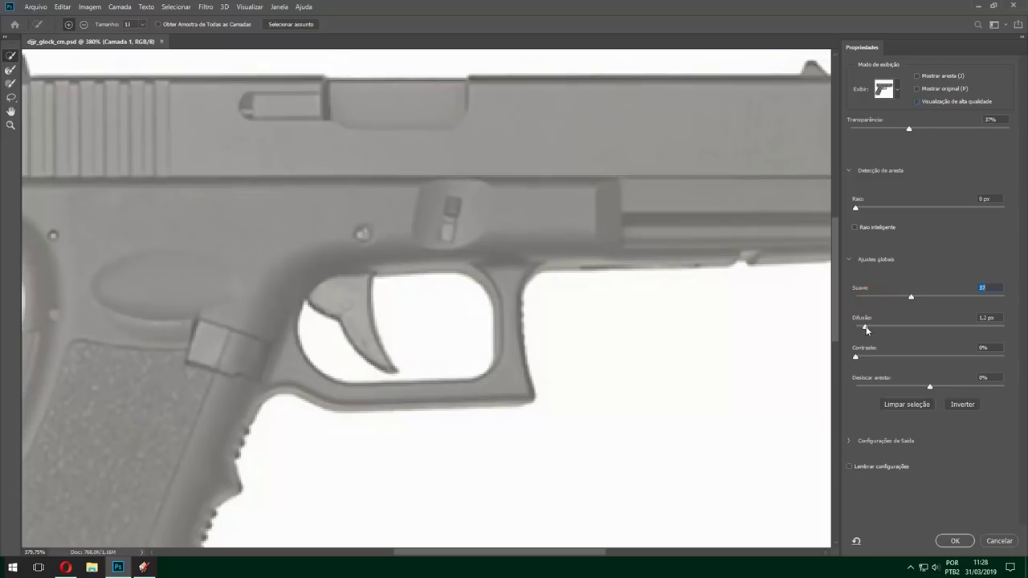
key("Return")
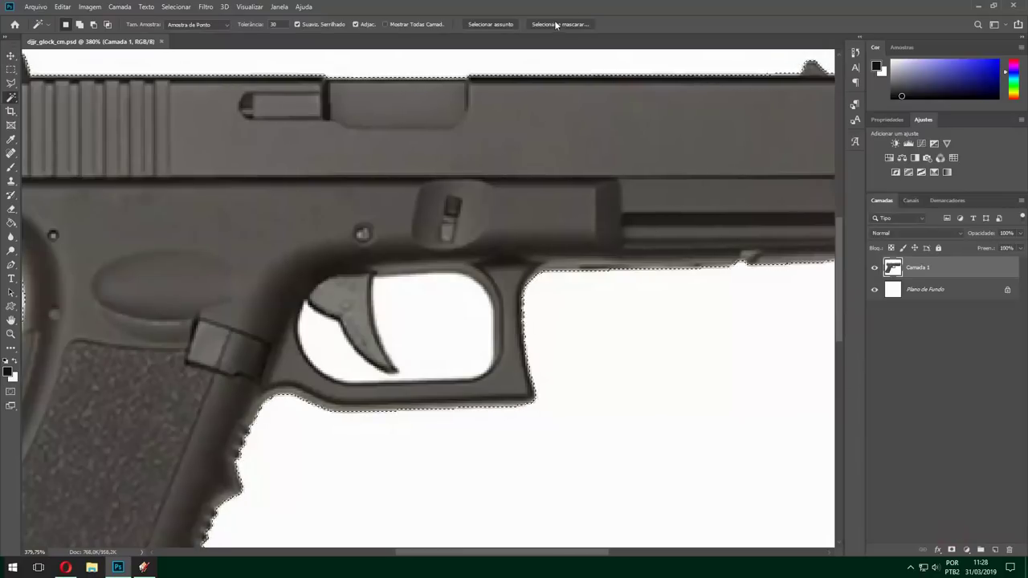
left_click(556, 24)
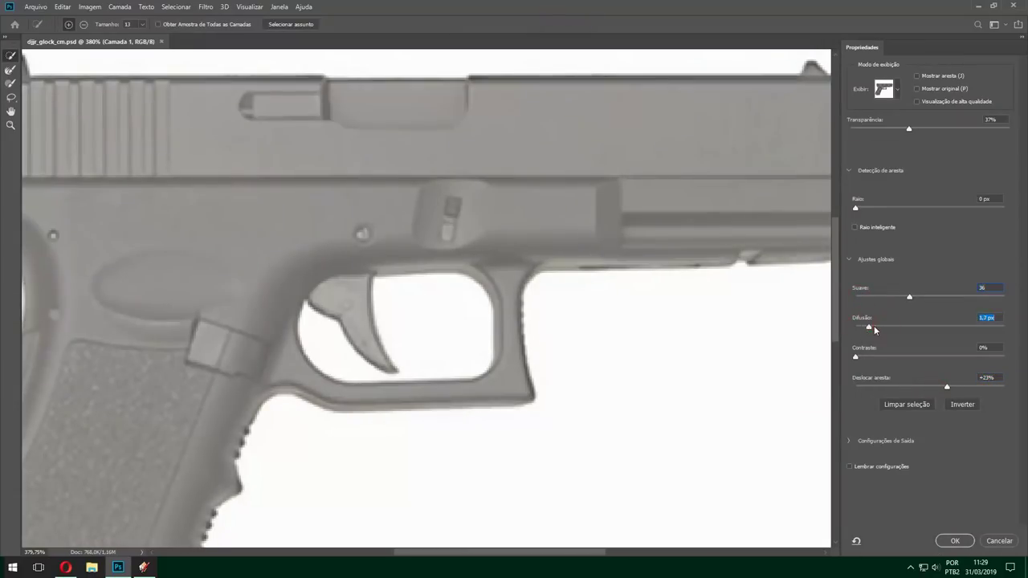
key("Return")
Invert the selection and delete the white background around the gun
left_click(12, 69)
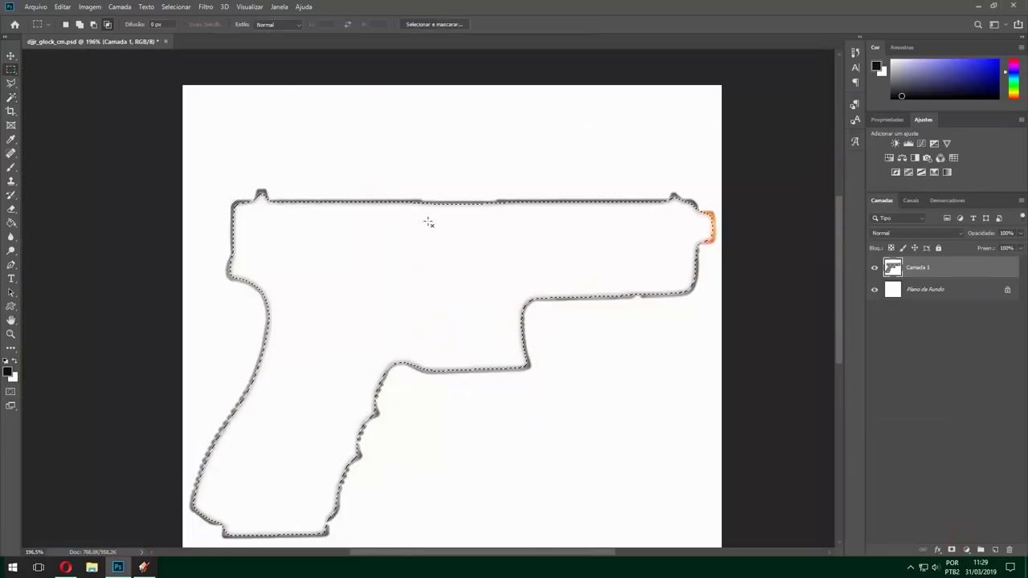
left_click_drag(425, 223, 577, 273)
scroll(575, 274, "down", 3, "alt")
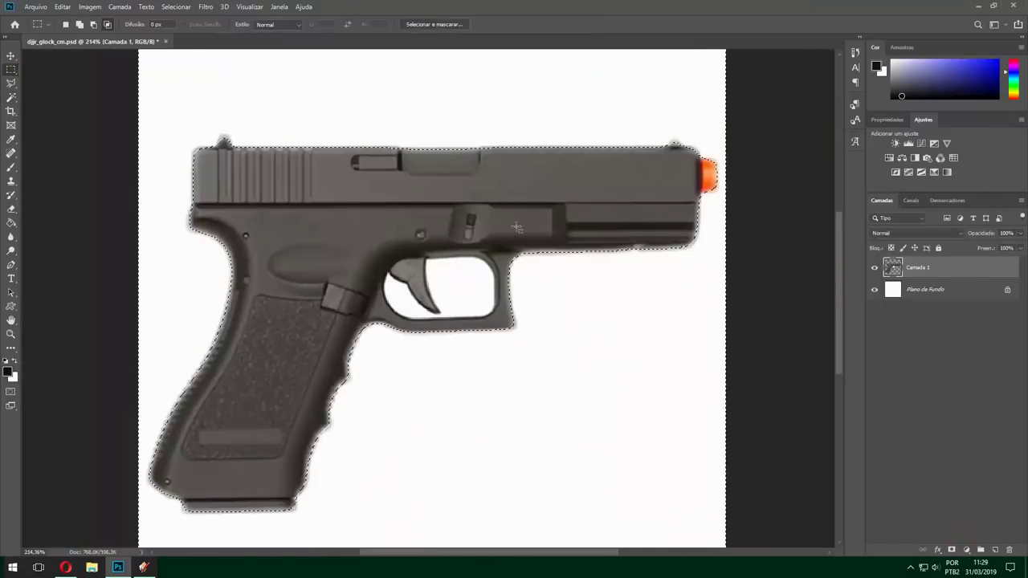
key("ctrl+shift+i")
key("Delete")
key("ctrl+d")
scroll(455, 274, "up", 5, "alt")
Select, refine and delete the white area inside the trigger guard
key("w")
left_click(454, 274)
left_click(560, 24)
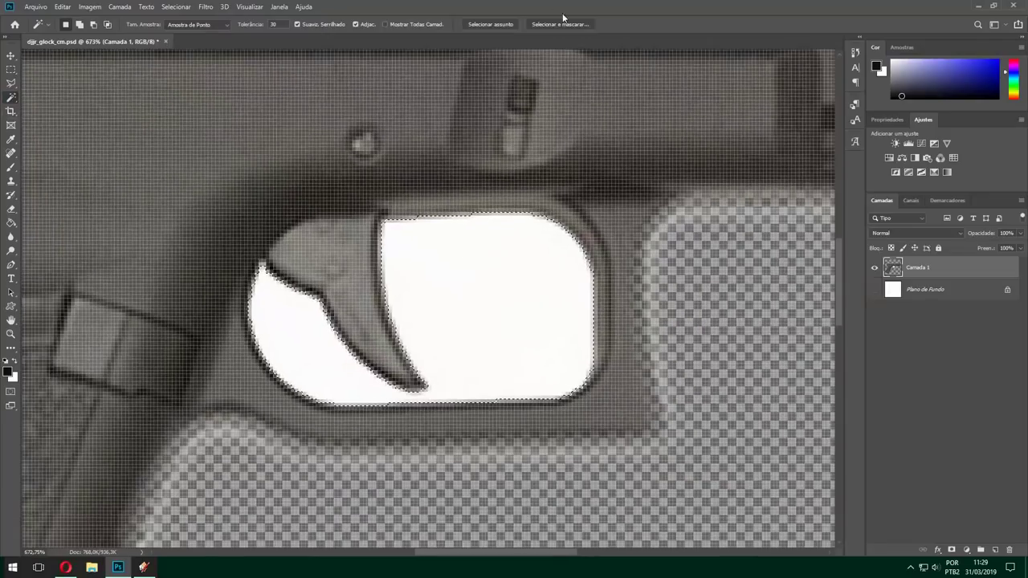
left_click(863, 327)
key("Return")
key("Delete")
key("ctrl+d")
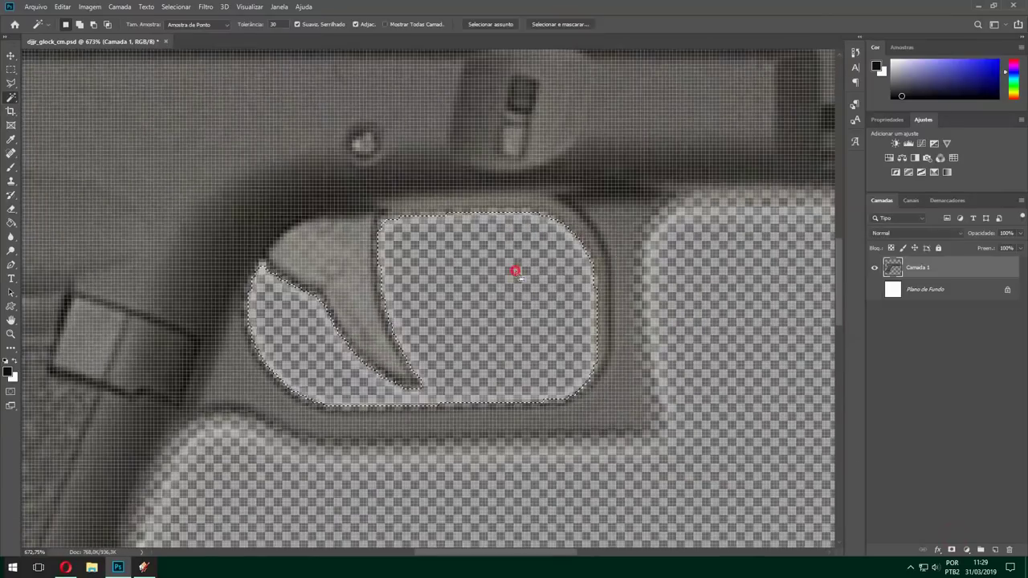
scroll(517, 269, "down", 4, "alt")
Add a black-filled layer and remove the light fringe around the gun on Camada 1
key("alt+BackSpace")
key("m")
key("ctrl+0")
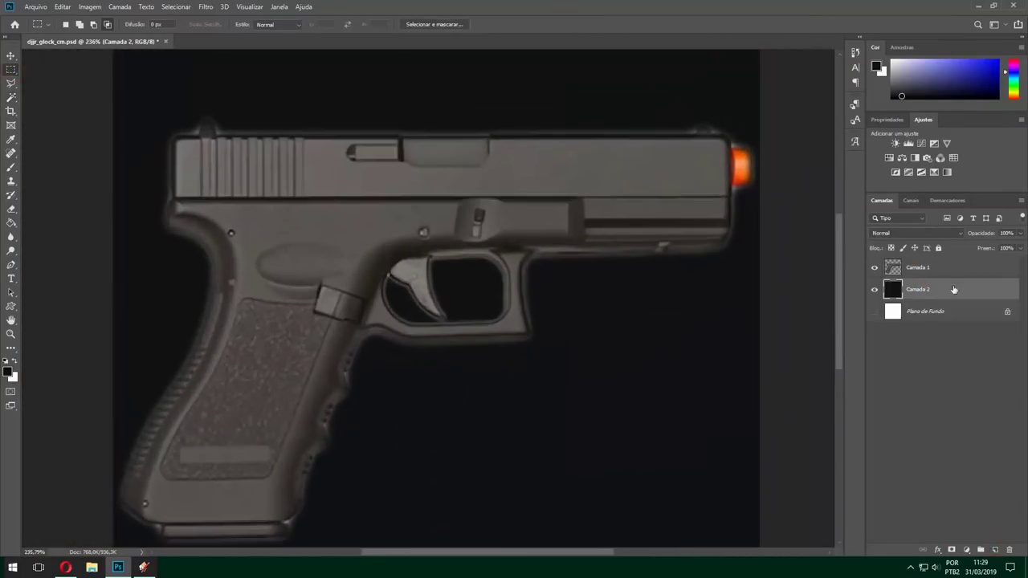
left_click(919, 268)
left_click(120, 7)
left_click(278, 441)
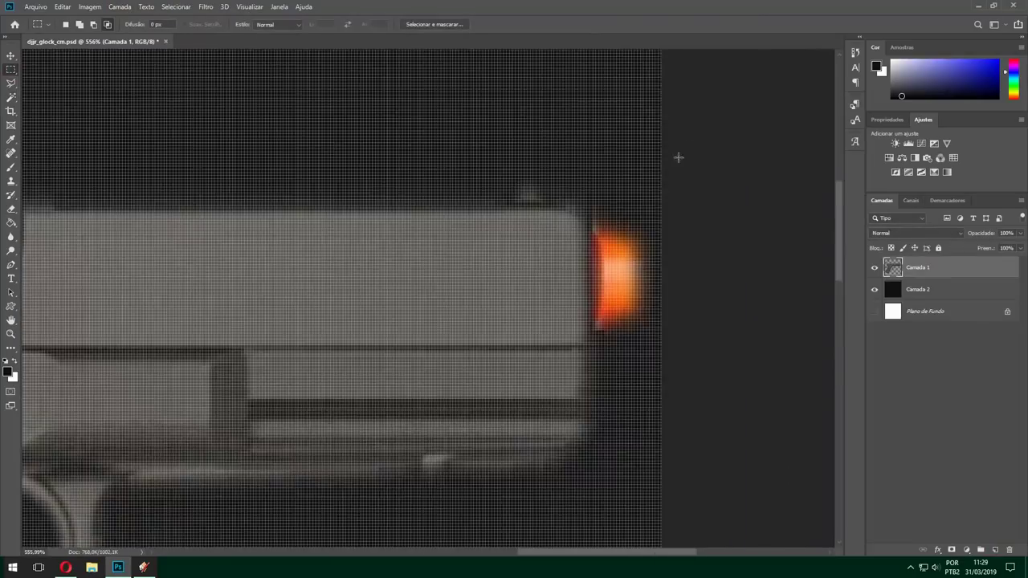
key("ctrl+0")
Duplicate the gun layer below the original and give the copy a 15,3-pixel Gaussian blur
key("ctrl+j")
left_click_drag(955, 270, 956, 287)
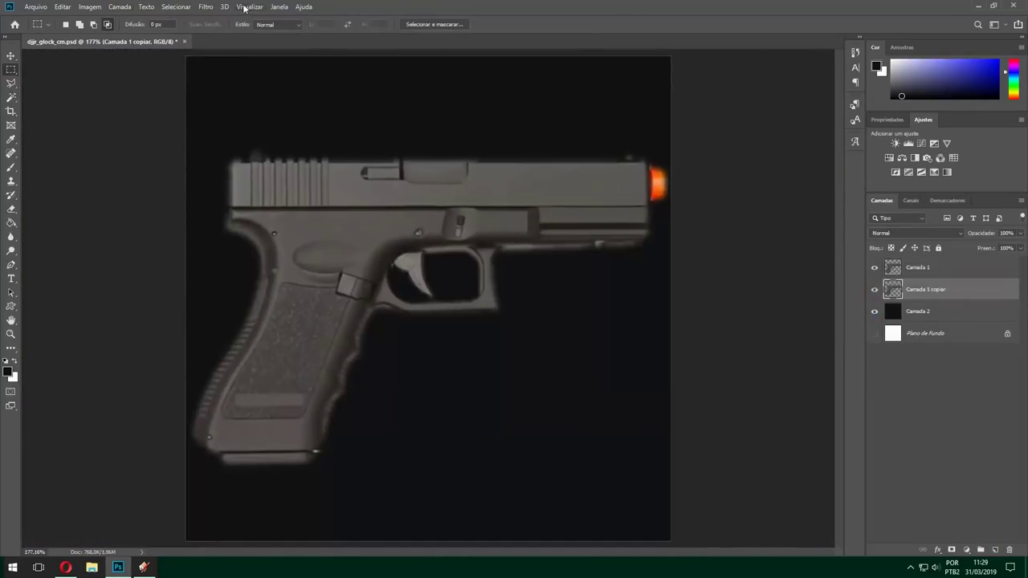
left_click(387, 189)
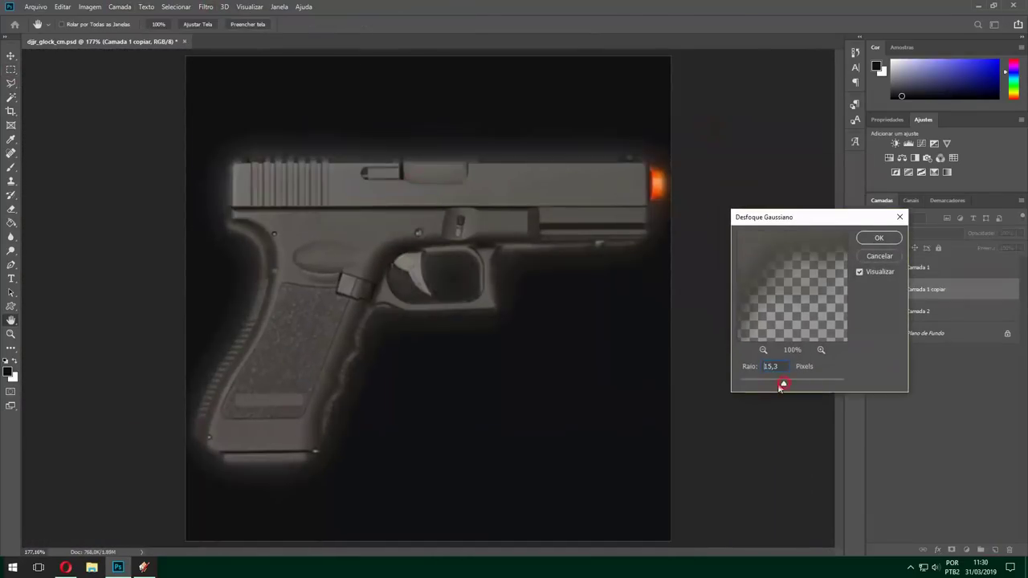
key("Return")
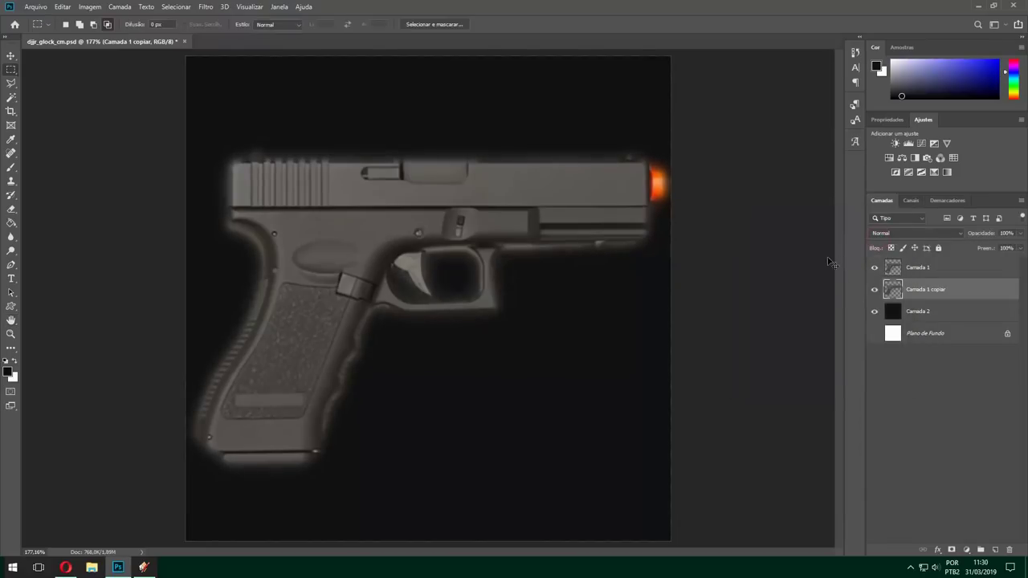
right_click(924, 289)
left_click(892, 420)
Pick the brush and marquee tools, then compare against the reference pistol photo
left_click(11, 167)
scroll(490, 245, "up", 3, "alt")
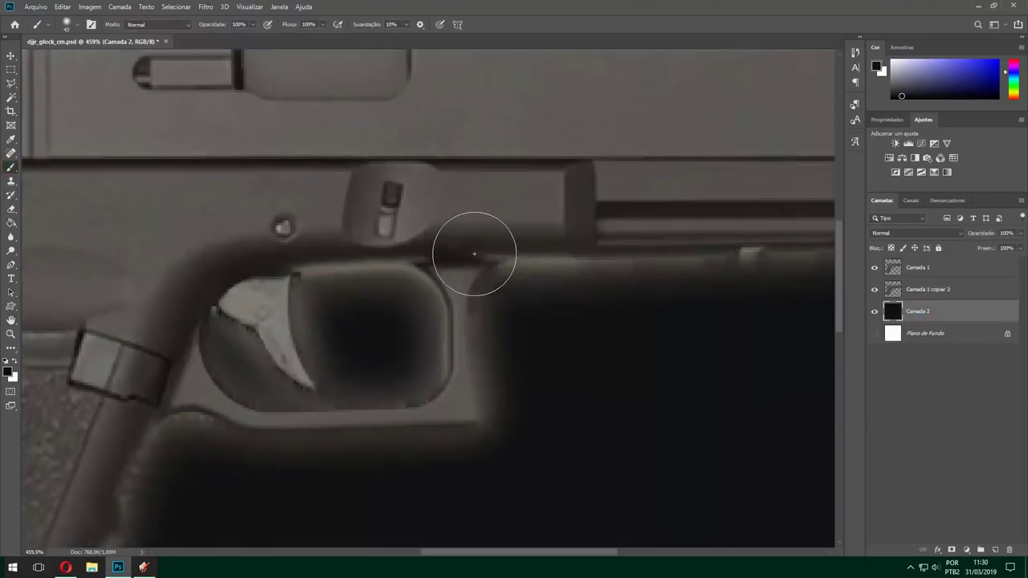
scroll(462, 260, "down", 4, "alt")
scroll(487, 310, "up", 2, "alt")
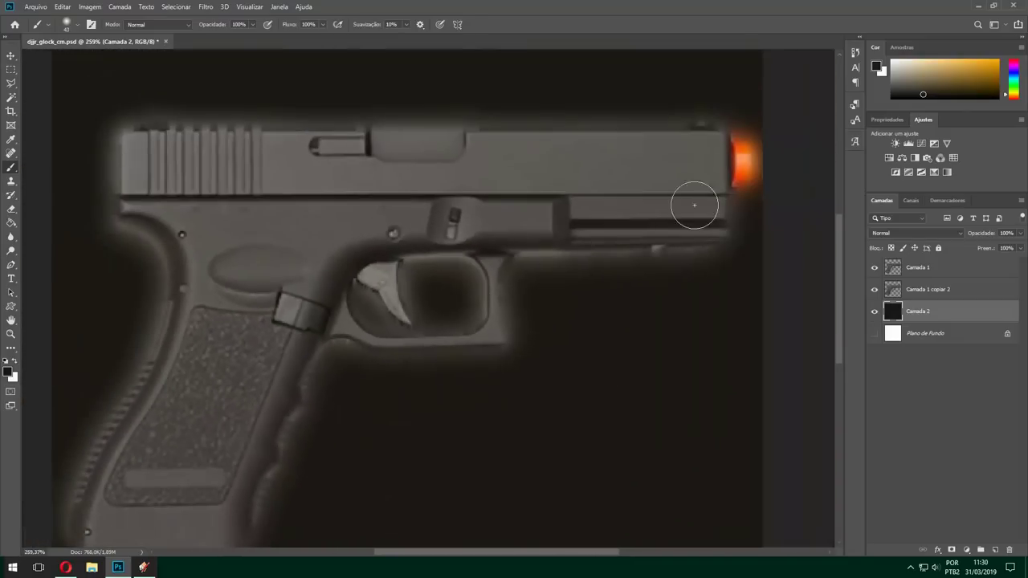
key("m")
scroll(739, 293, "up", 1, "alt")
scroll(747, 301, "down", 2, "alt")
scroll(758, 309, "up", 1, "alt")
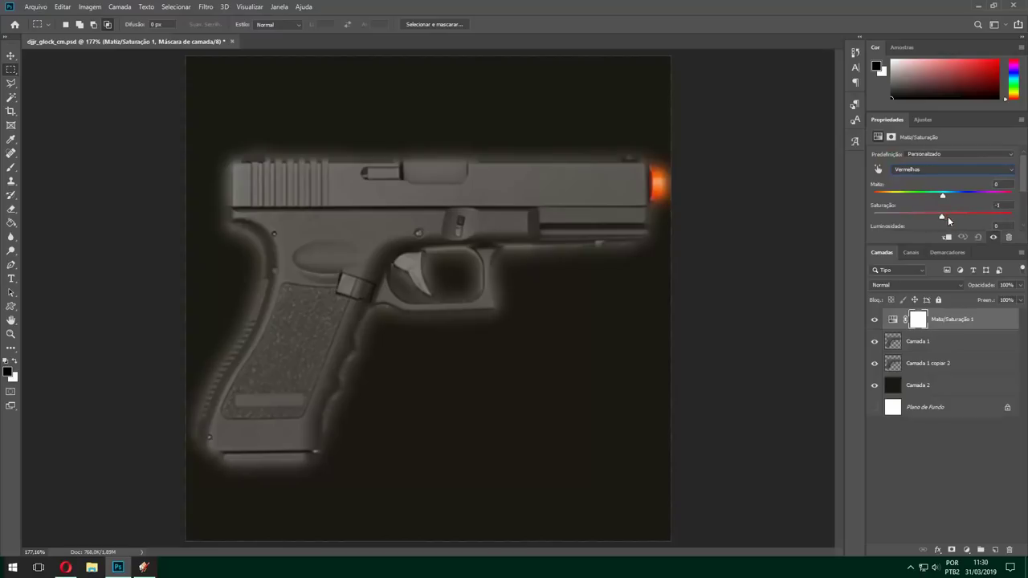
scroll(480, 275, "down", 1, "alt")
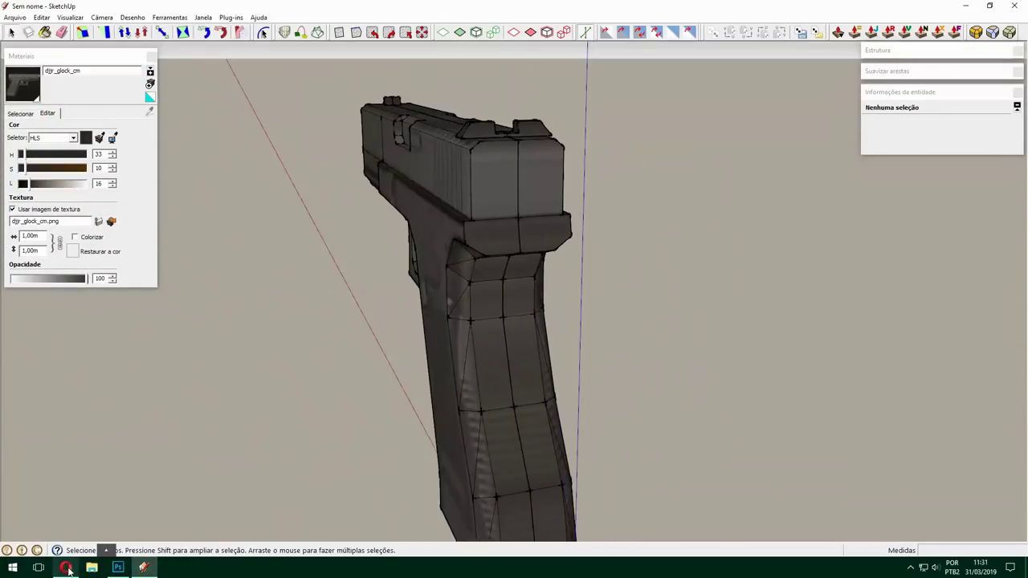
left_click(67, 568)
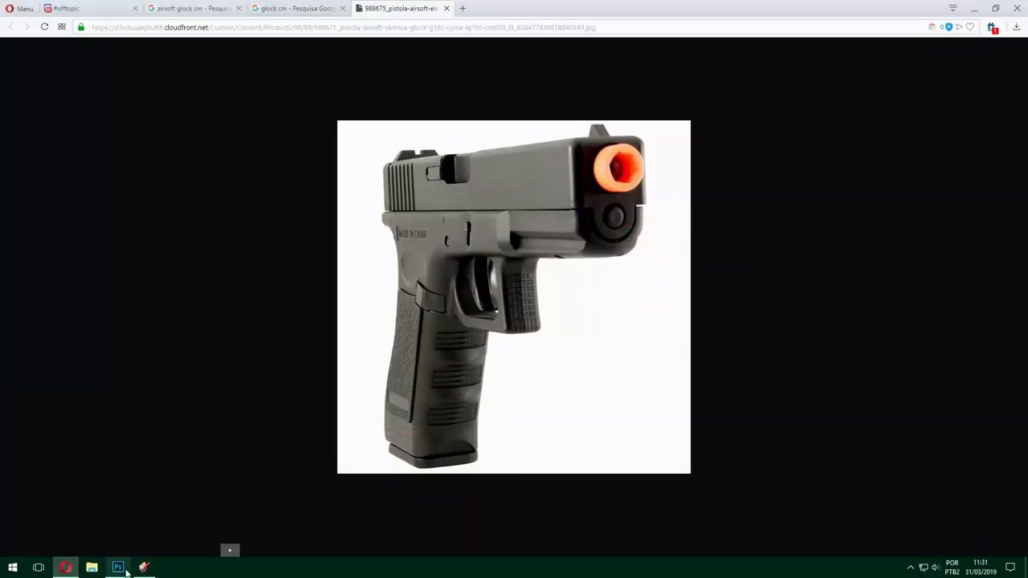
left_click(118, 568)
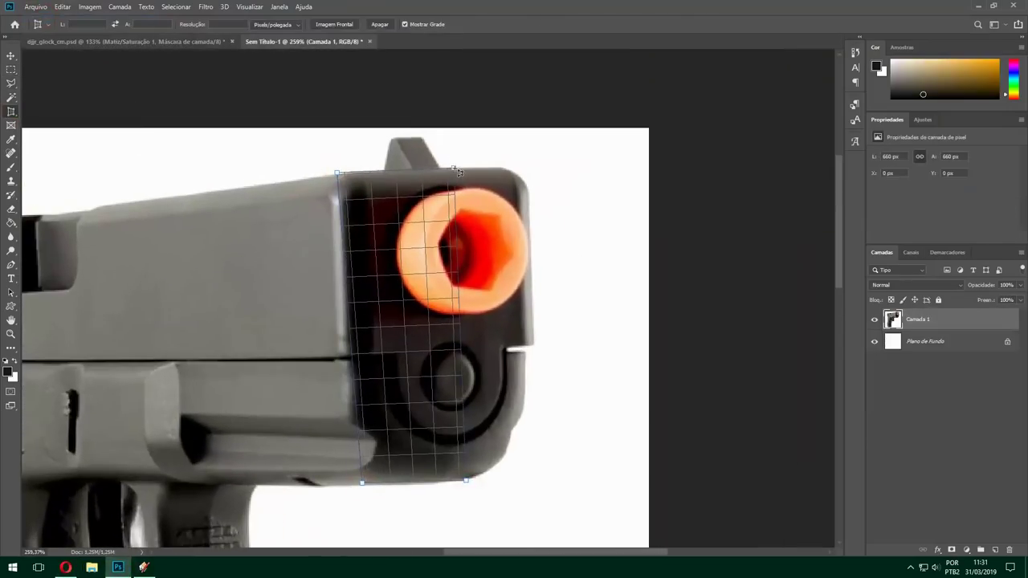
Commit the muzzle-face crop and squash the strip to two-thirds height
key("Return")
key("ctrl+t")
left_click_drag(428, 133, 428, 245)
scroll(449, 253, "up", 3, "alt")
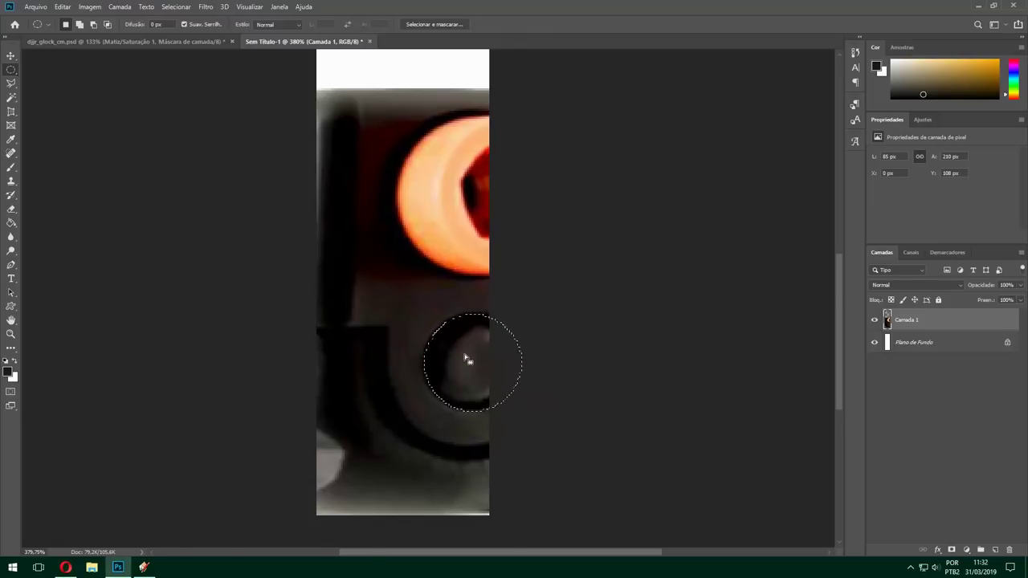
scroll(466, 359, "down", 1, "alt")
left_click(428, 425)
scroll(333, 471, "down", 2, "alt")
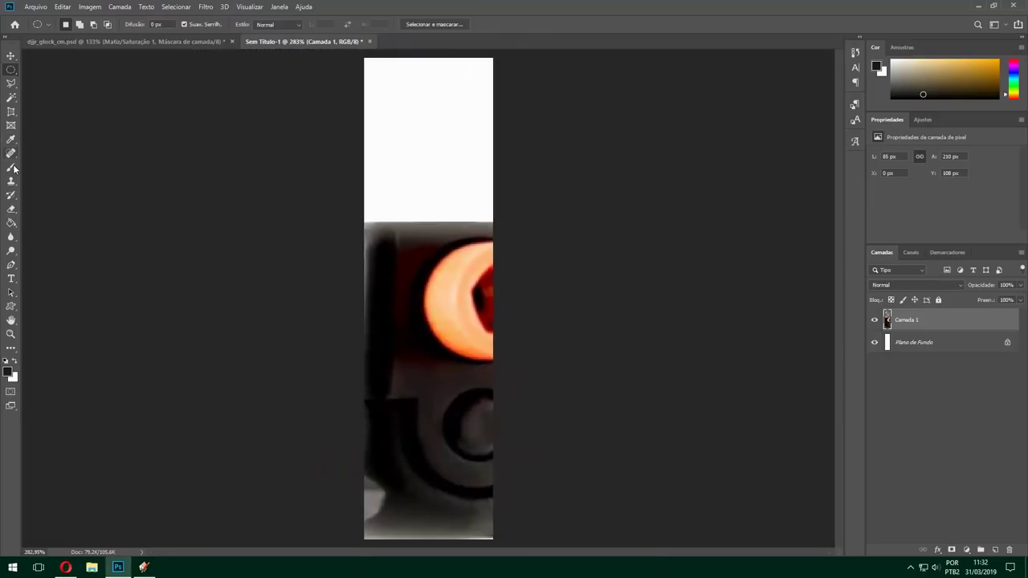
scroll(486, 310, "down", 3, "alt")
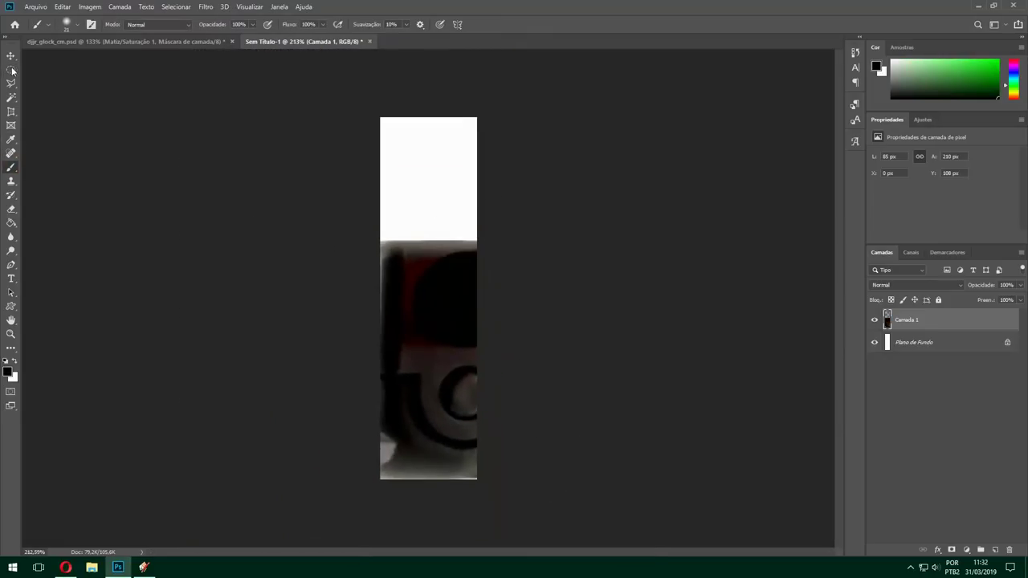
Paste the muzzle strip into the glock texture and place it at the lower right
left_click(161, 41)
key("ctrl+v")
key("ctrl+t")
left_click_drag(575, 412, 608, 440)
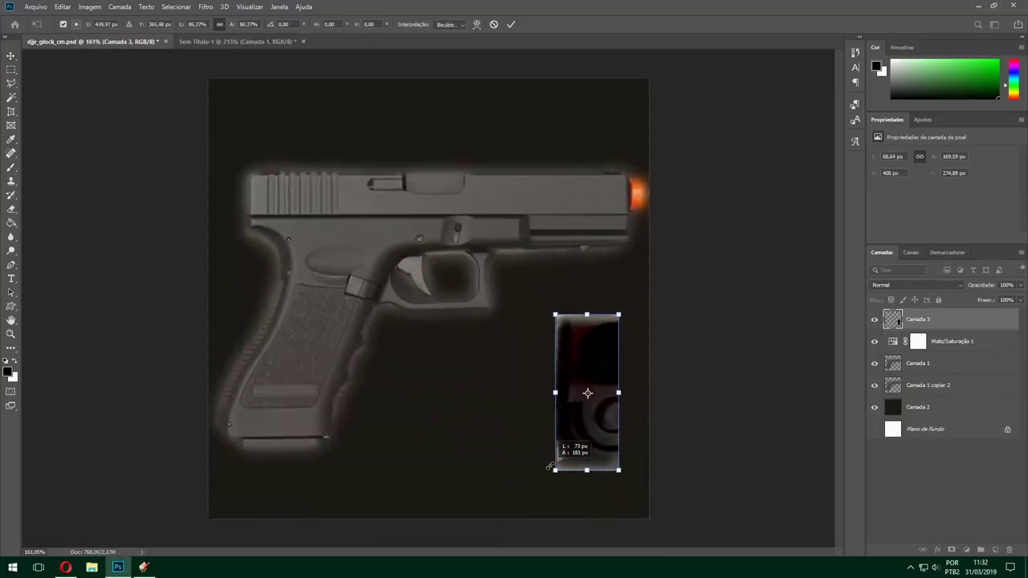
Tint the pasted muzzle patch grey with Hue/Saturation Colorize and Brightness/Contrast
key("Return")
scroll(551, 466, "up", 1, "alt")
left_click(89, 7)
left_click(369, 94)
key("Return")
left_click(89, 7)
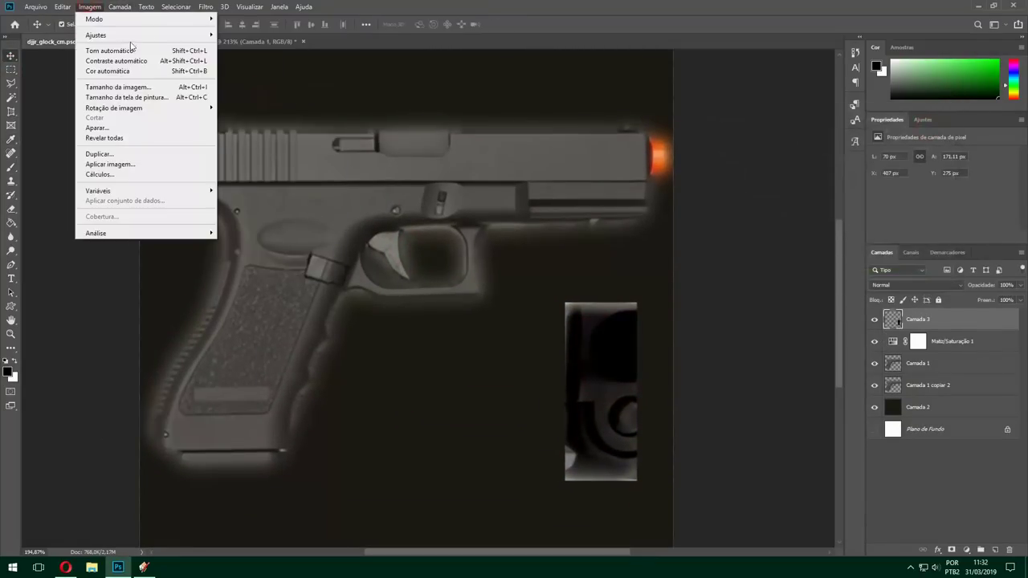
left_click(265, 94)
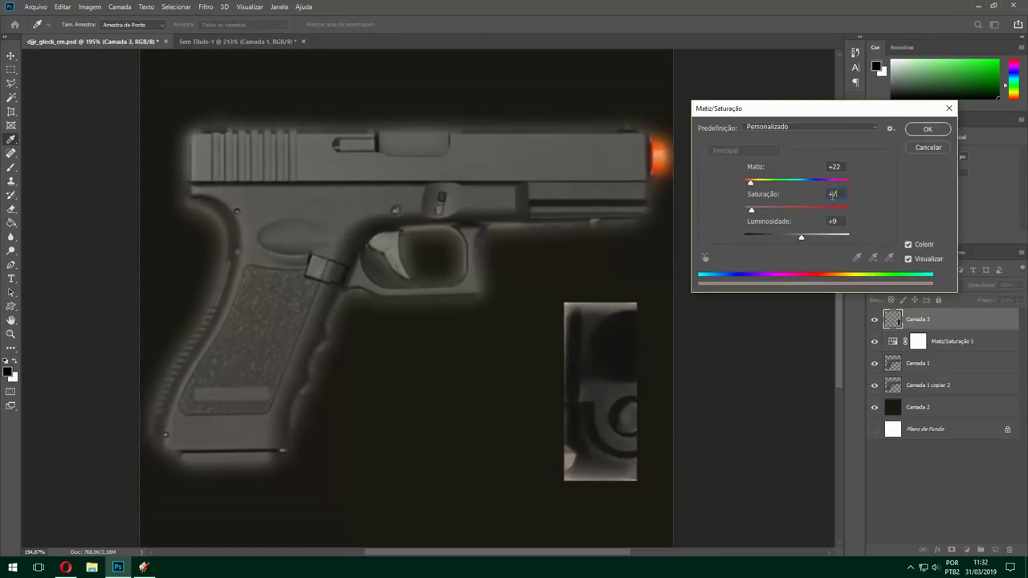
key("Return")
left_click(90, 7)
left_click(257, 36)
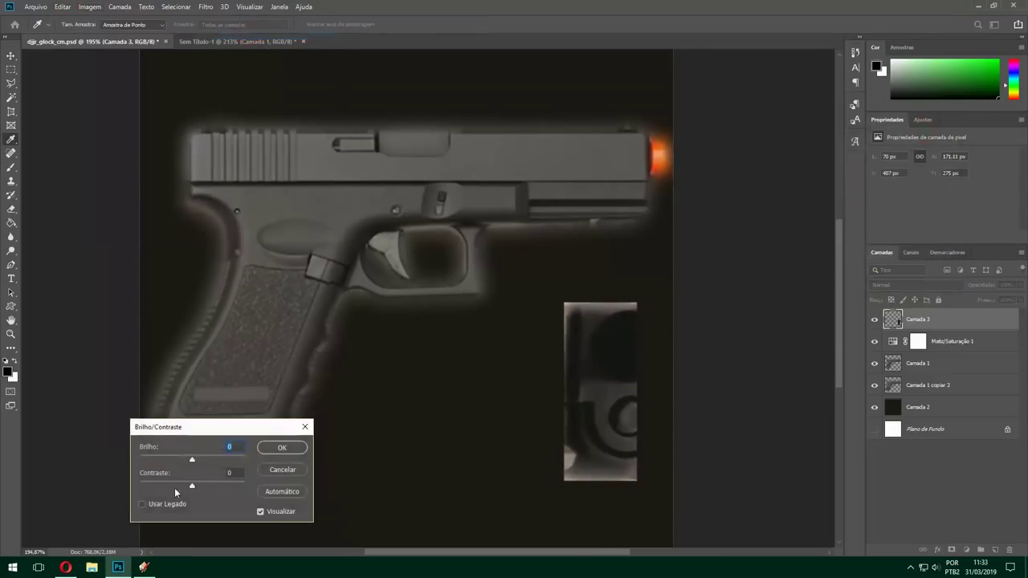
Re-export the texture as an image, overwriting djjr_glock_cm.png
scroll(416, 383, "up", 1, "alt")
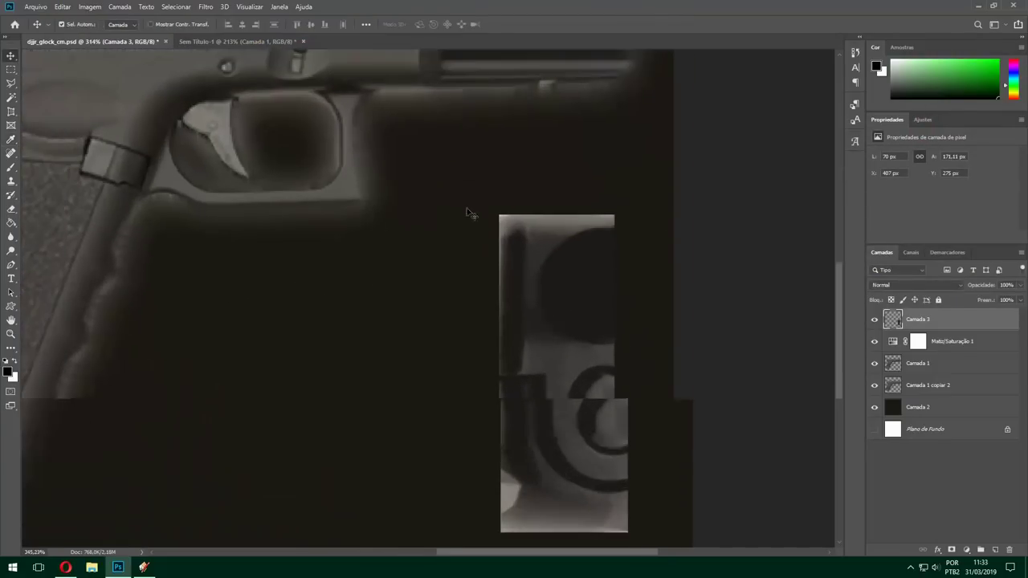
scroll(466, 214, "down", 3, "alt")
key("m")
scroll(452, 321, "up", 1, "alt")
scroll(545, 406, "up", 1, "alt")
key("ctrl+alt+shift+w")
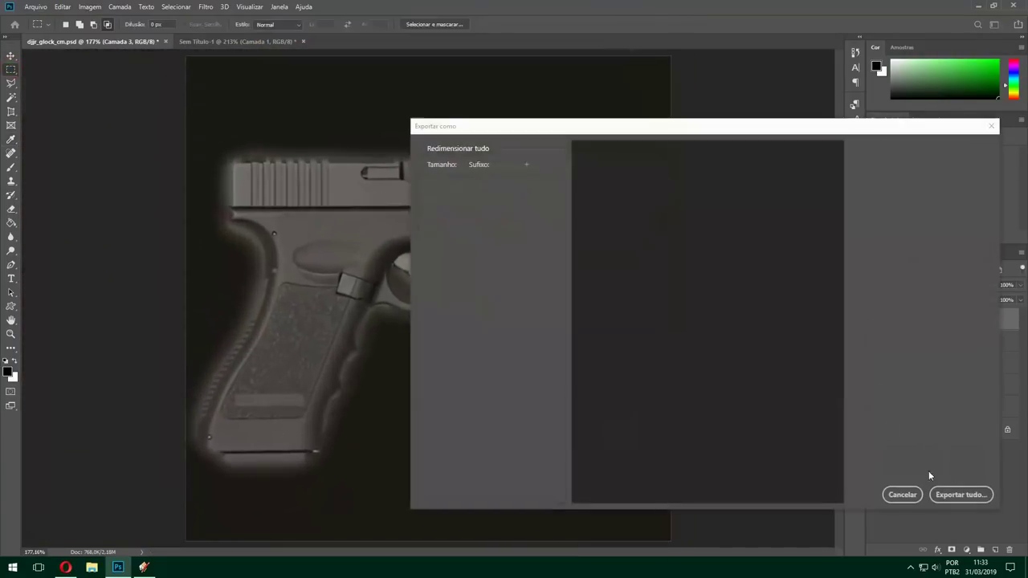
left_click(959, 493)
key("Return")
left_click(144, 567)
Reload the updated texture image in the Materials panel and orbit to the pistol's end face
left_click(98, 221)
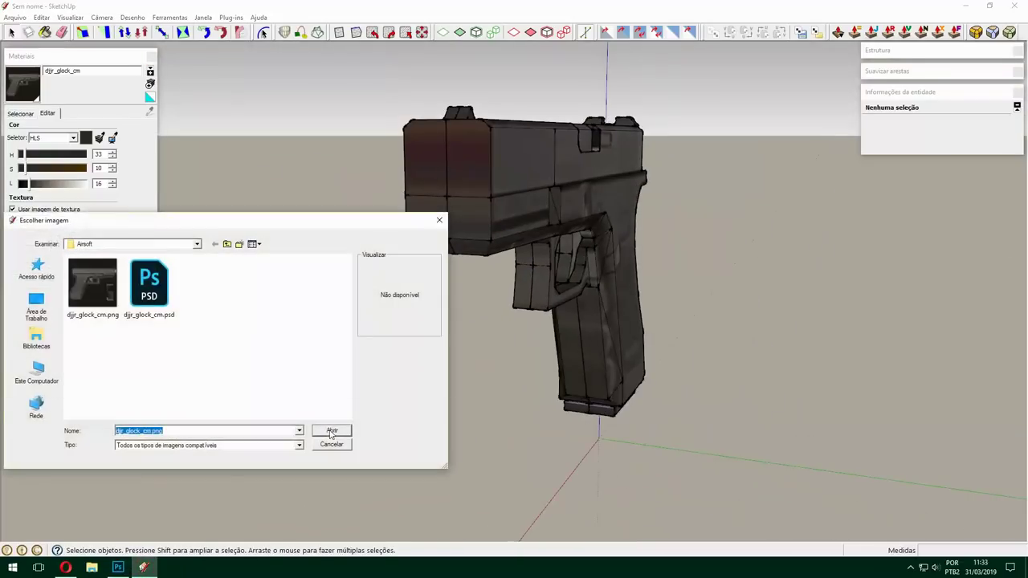
double_click(151, 276)
scroll(514, 289, "down", 3)
left_click_drag(514, 241, 570, 231)
scroll(570, 231, "up", 3)
Use Texture > Position on the end face to move and scale the muzzle image across it
right_click(570, 231)
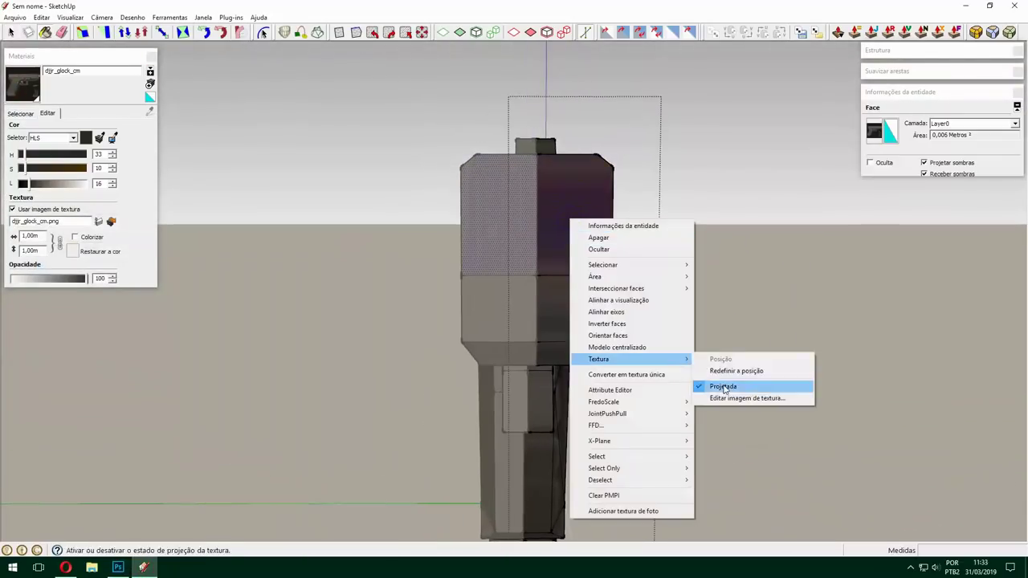
left_click(723, 386)
scroll(595, 209, "down", 2)
scroll(475, 254, "down", 2)
left_click_drag(491, 508, 505, 289)
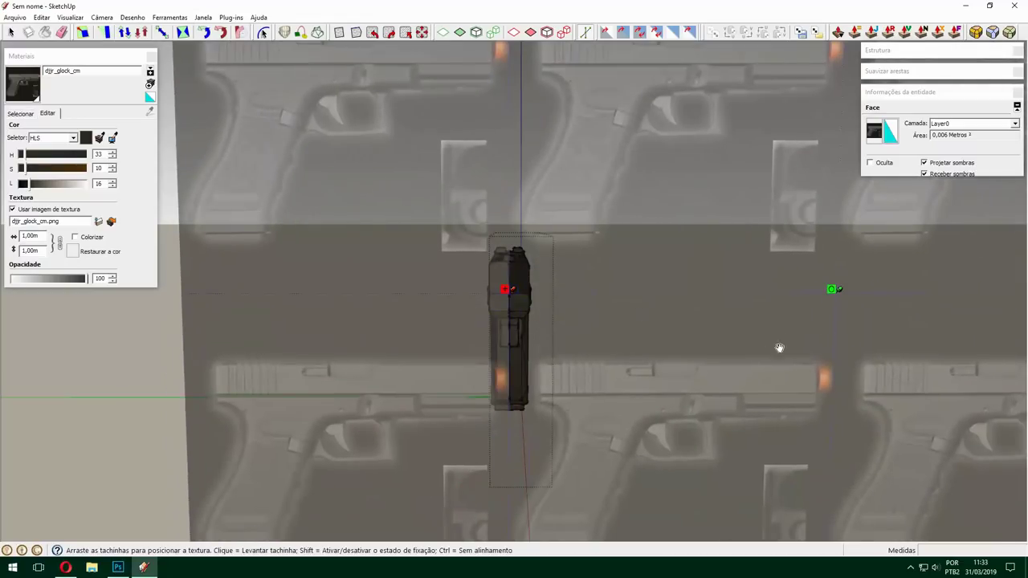
left_click_drag(833, 289, 546, 277)
right_click(551, 273)
left_click(571, 292)
mouse_move(316, 327)
left_mouse_down()
mouse_move(383, 331)
mouse_move(195, 332)
left_mouse_up()
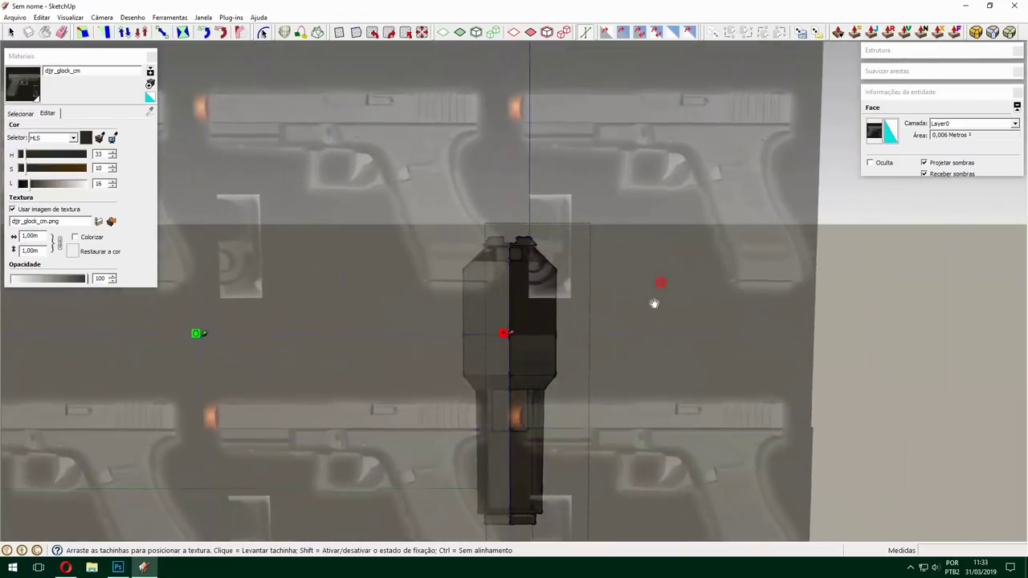
scroll(652, 362, "up", 3)
scroll(424, 388, "down", 3)
scroll(590, 424, "up", 3)
left_click_drag(590, 423, 661, 420)
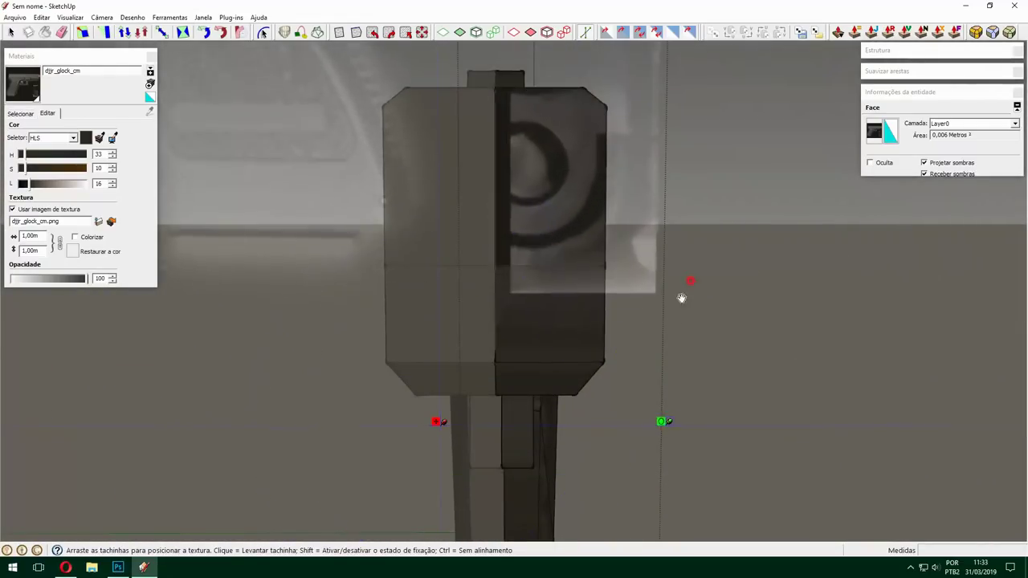
Zoom in to check the fitted muzzle image and finish texture positioning
scroll(657, 420, "up", 3)
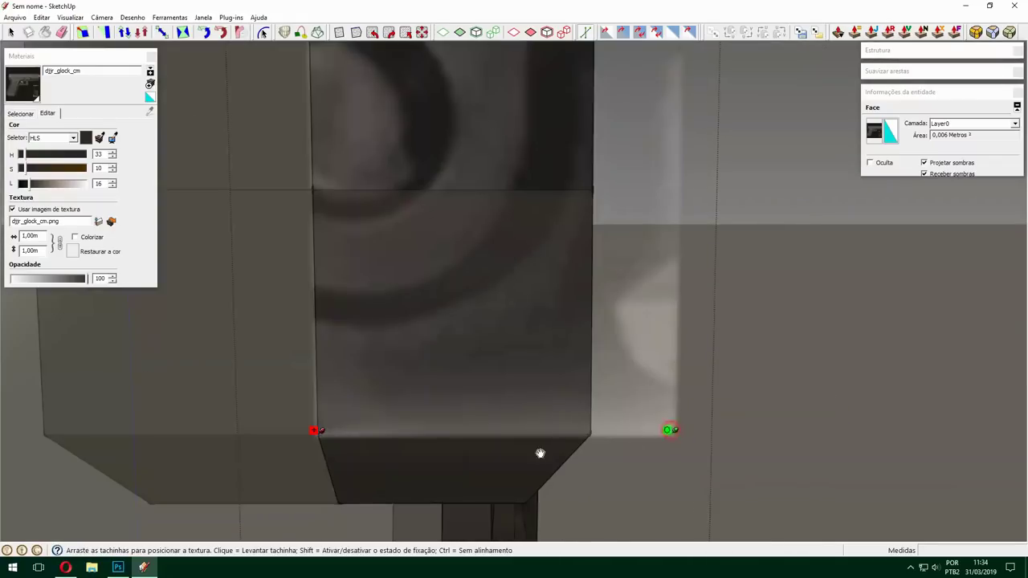
scroll(539, 454, "down", 2)
scroll(551, 356, "down", 3)
scroll(540, 331, "up", 2)
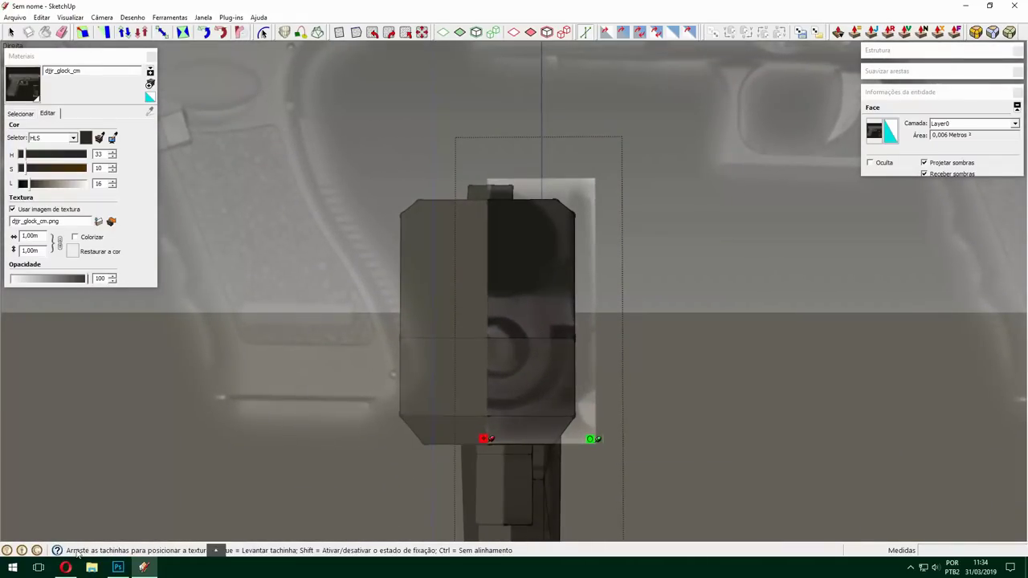
scroll(591, 440, "up", 1)
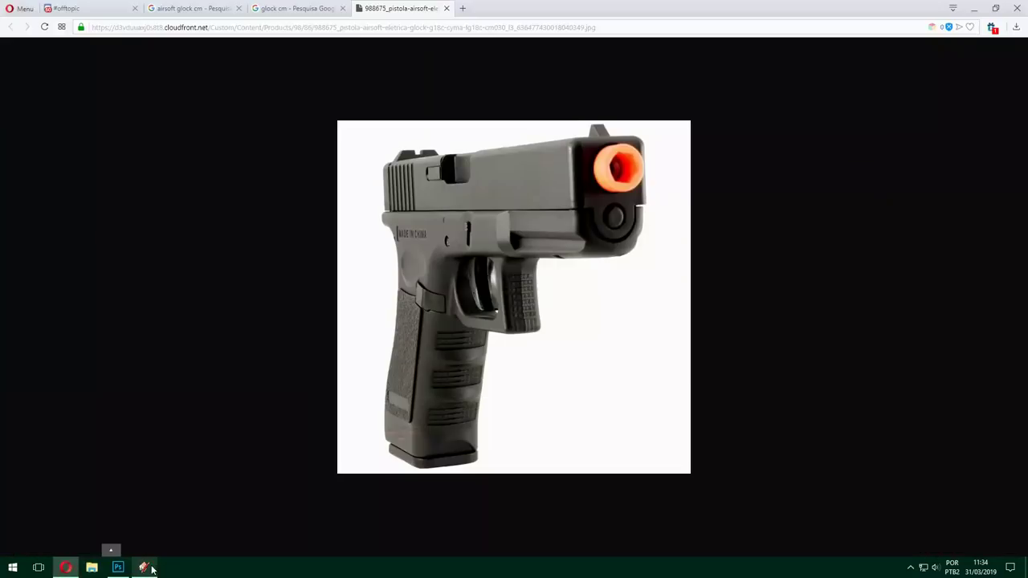
left_click(145, 568)
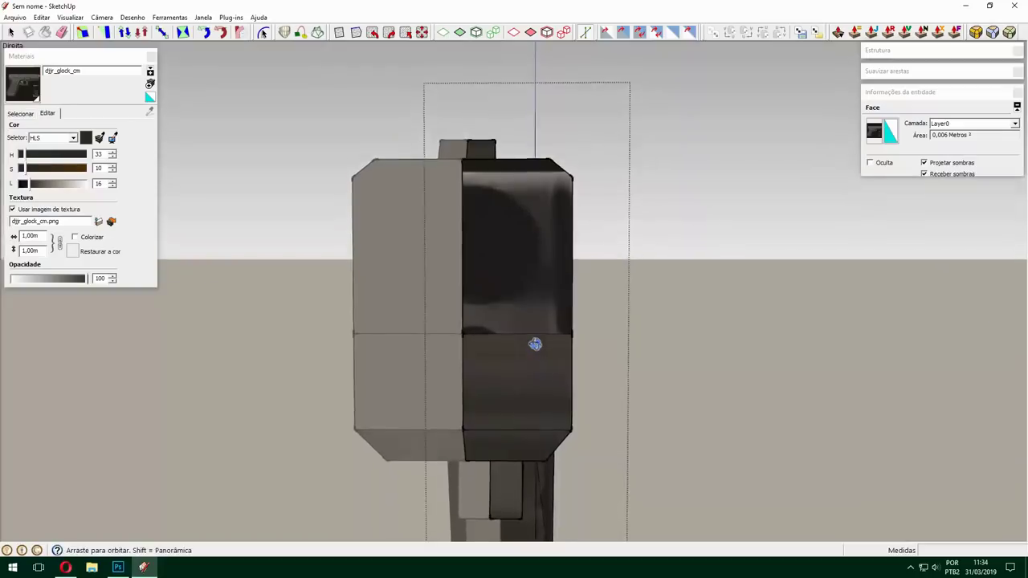
scroll(560, 436, "down", 2)
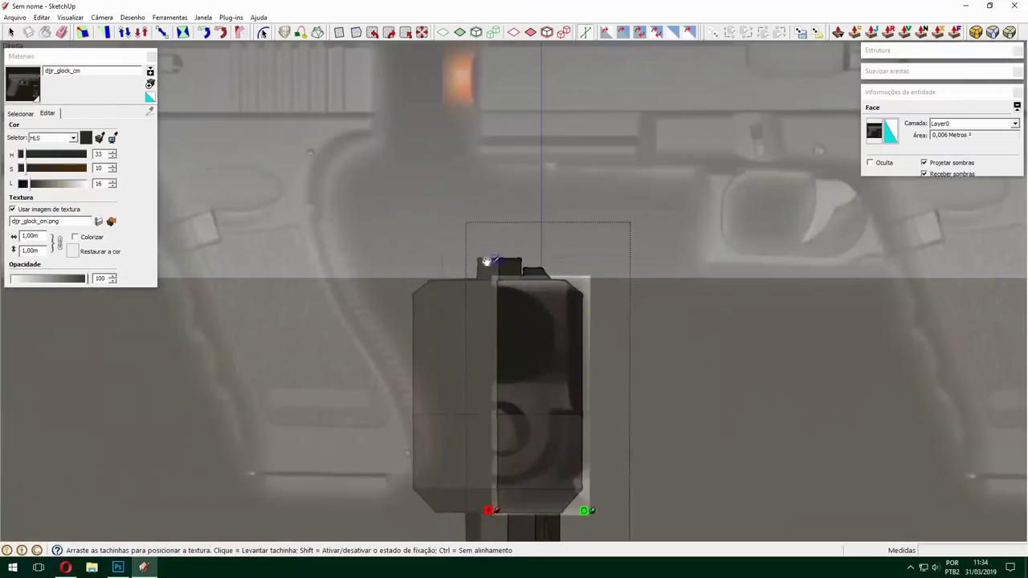
scroll(487, 262, "up", 3)
scroll(562, 314, "down", 3)
scroll(595, 307, "up", 3)
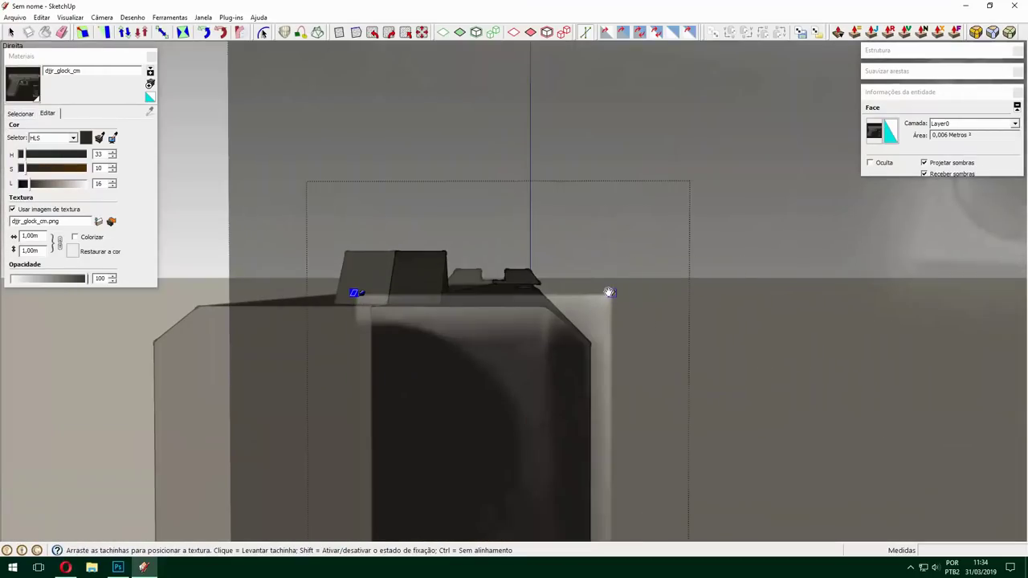
scroll(609, 292, "down", 3)
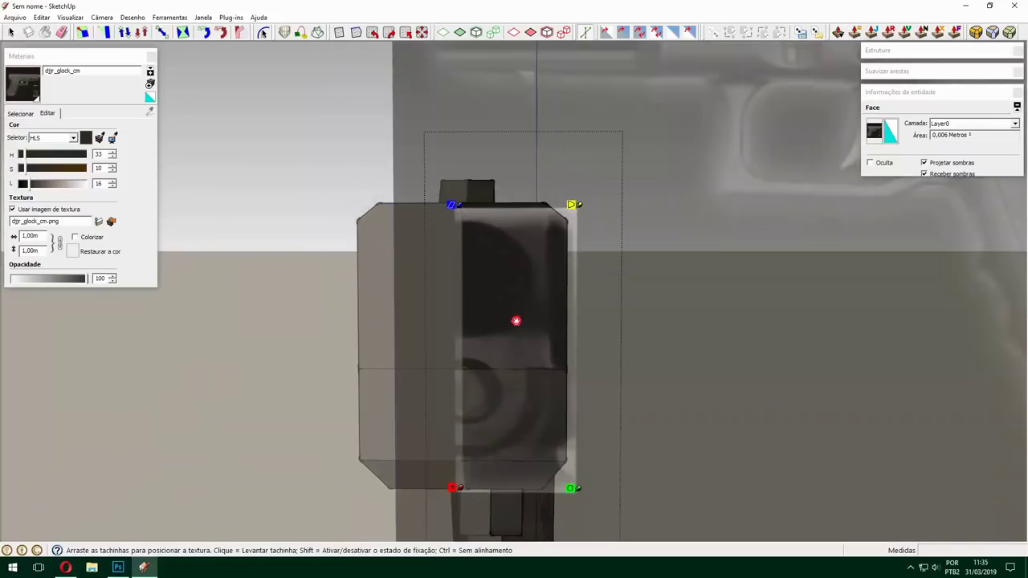
key("Return")
Reopen Texture Position on the end face and confirm the muzzle image's placement
right_click(509, 321)
left_click(643, 146)
scroll(507, 338, "up", 1)
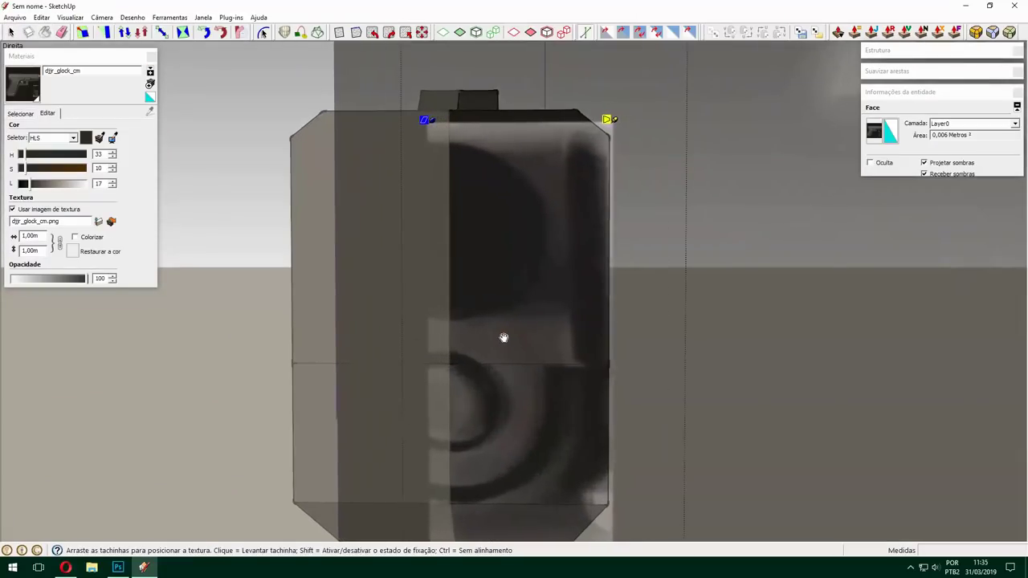
key("Return")
scroll(503, 337, "down", 3)
scroll(520, 261, "up", 1)
Orbit back to a straight view of the end face and click the lower hole's centre
right_click(520, 260)
mouse_move(534, 365)
middle_mouse_down()
mouse_move(349, 166)
mouse_move(655, 297)
middle_mouse_up()
key("space")
left_click(654, 297)
scroll(490, 329, "up", 3)
scroll(498, 219, "down", 3)
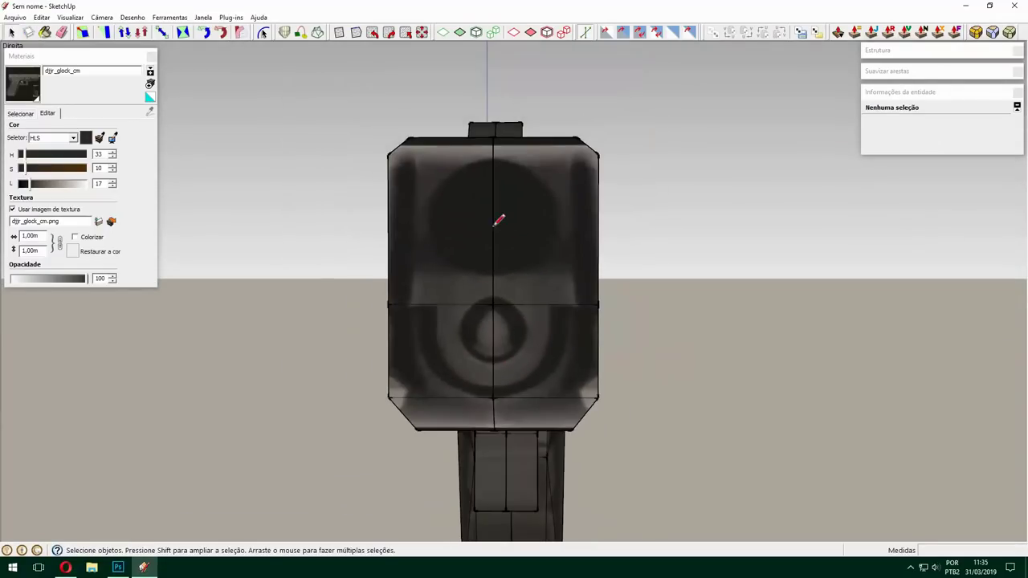
scroll(493, 326, "up", 3)
left_click(482, 337)
scroll(489, 271, "up", 2)
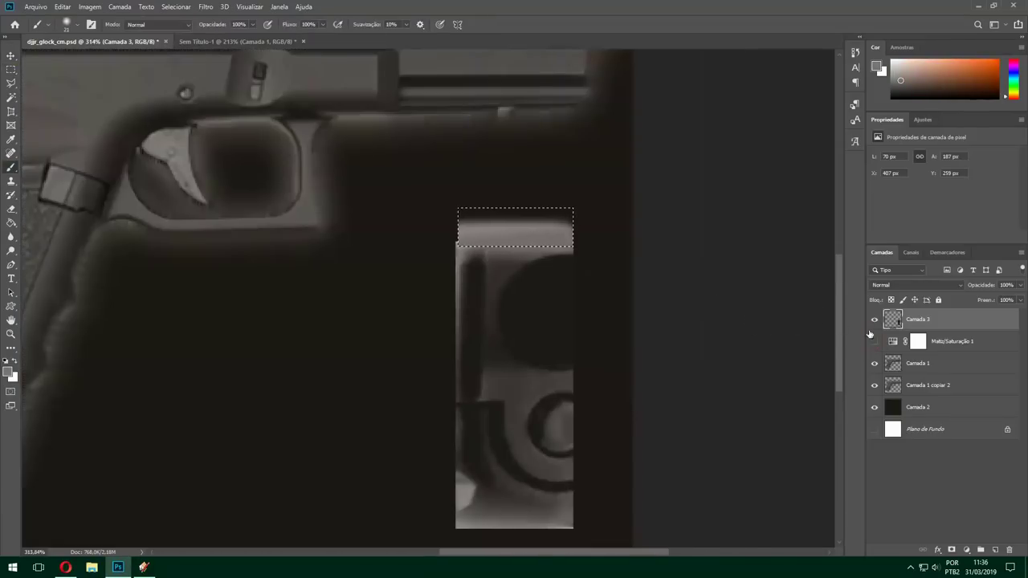
Toggle the hue/saturation adjustment and export the texture over djjr_glock_cm.png
left_click(874, 341)
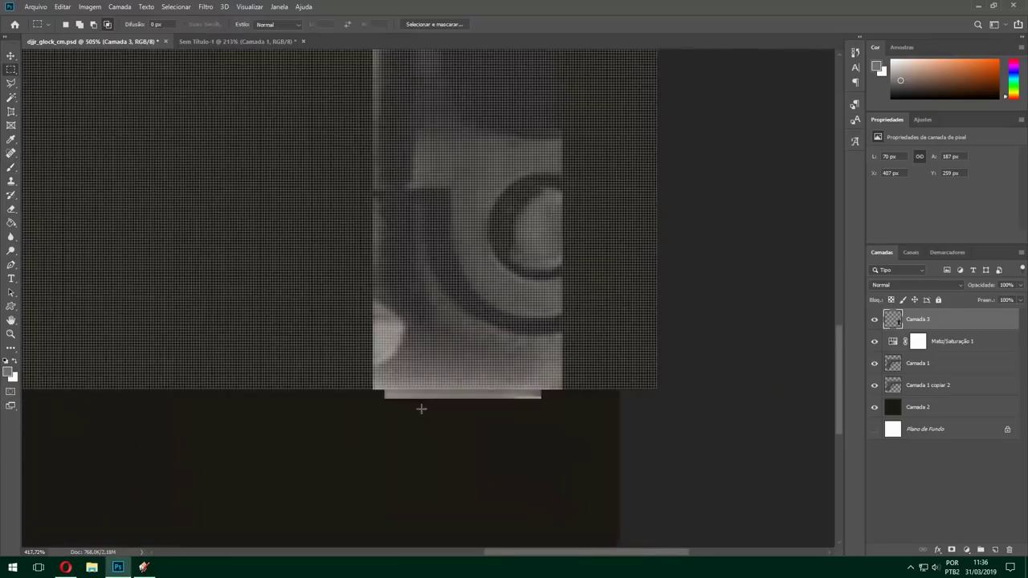
scroll(422, 409, "down", 2, "alt")
scroll(512, 425, "up", 3, "alt")
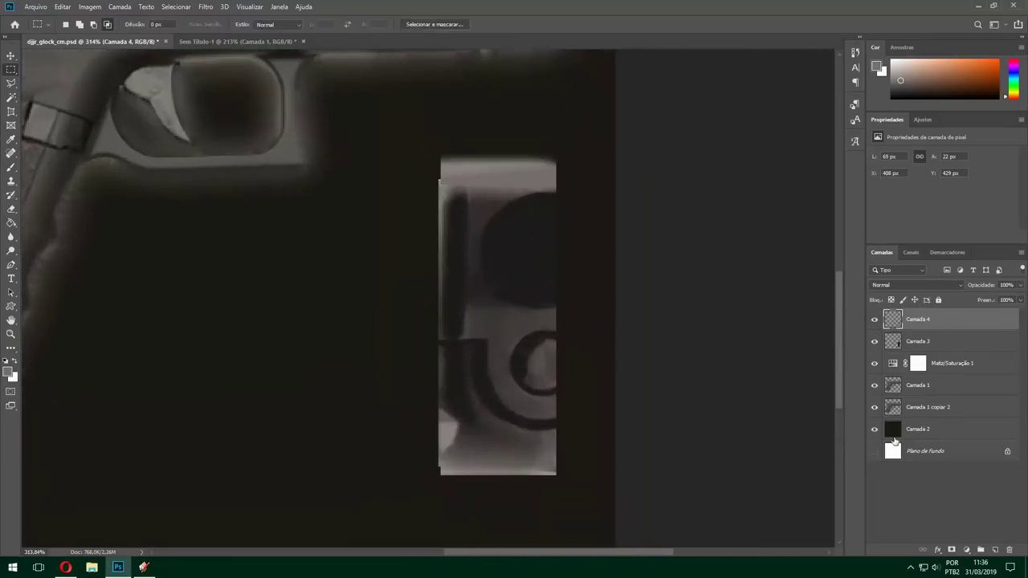
key("ctrl+alt+shift+w")
left_click(961, 494)
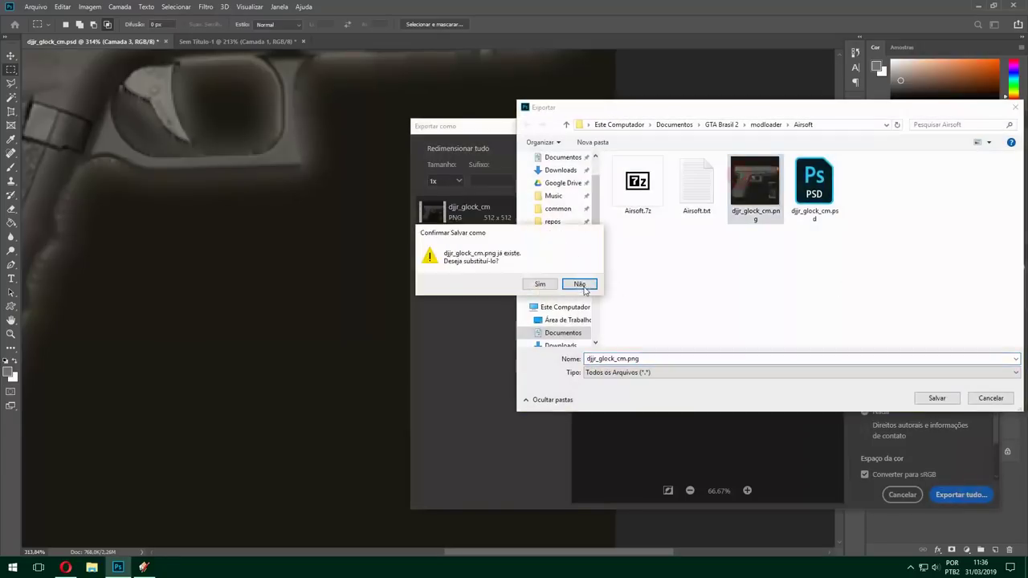
left_click(581, 282)
left_click(144, 568)
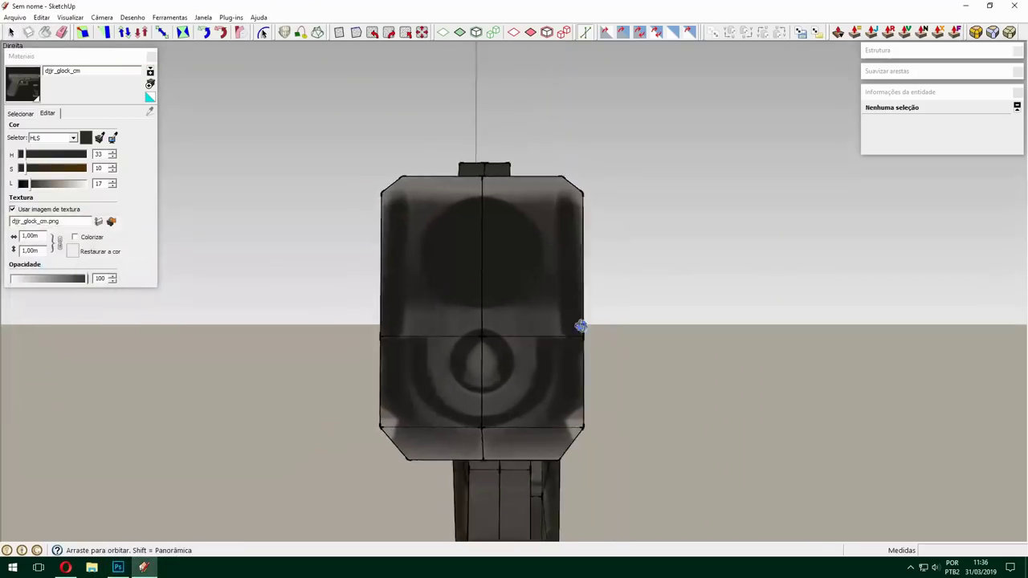
Orbit the SketchUp pistol to inspect the updated muzzle against the Glock reference photo
mouse_move(580, 326)
middle_mouse_down()
mouse_move(522, 224)
mouse_move(527, 148)
mouse_move(741, 134)
middle_mouse_up()
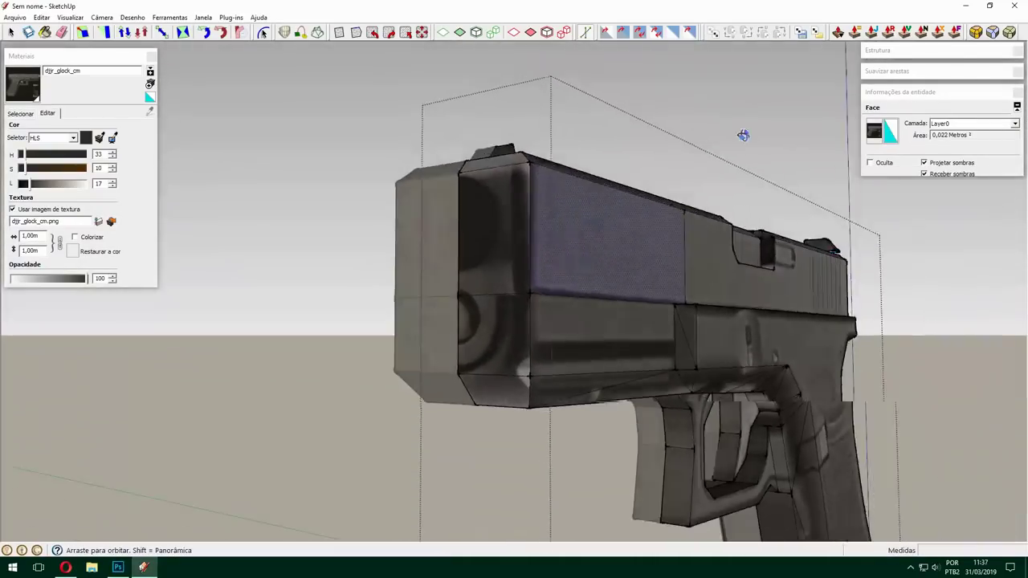
left_click(65, 568)
left_click(144, 568)
middle_click_drag(361, 324, 668, 327)
Export the softened-edge texture again over djjr_glock_cm.png, replacing the existing file
key("alt+Tab")
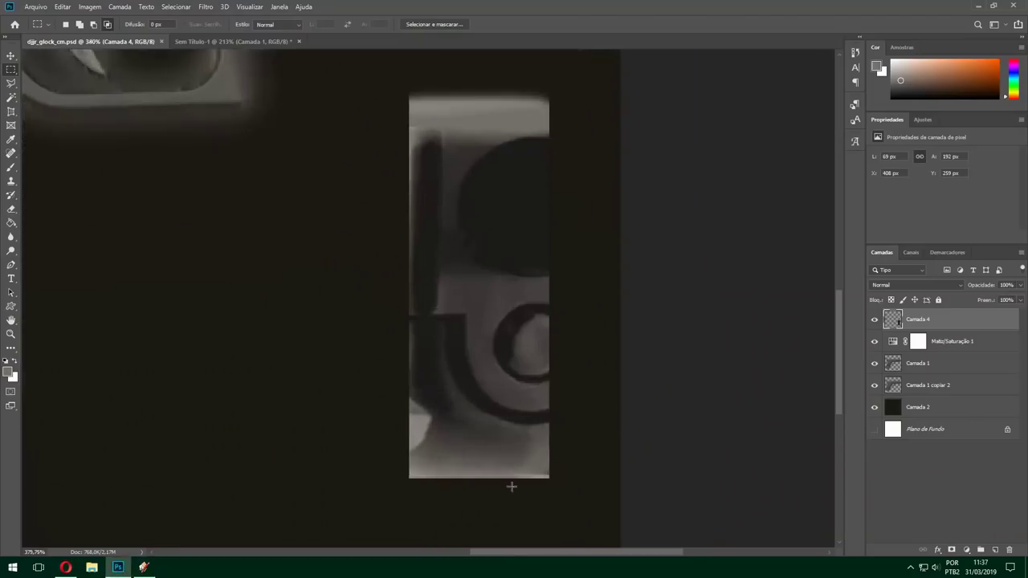
scroll(440, 368, "up", 1, "alt")
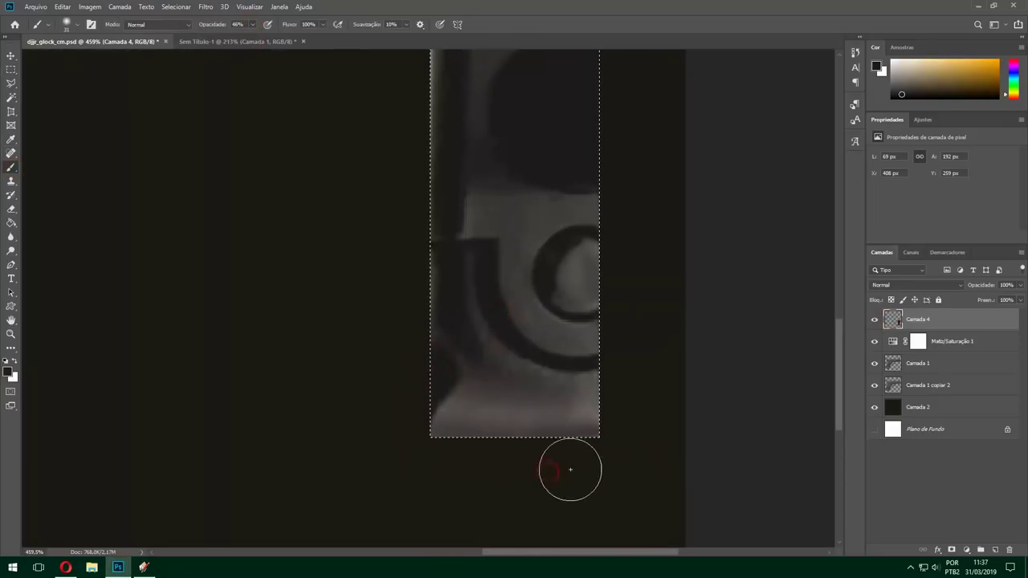
scroll(423, 464, "down", 2, "alt")
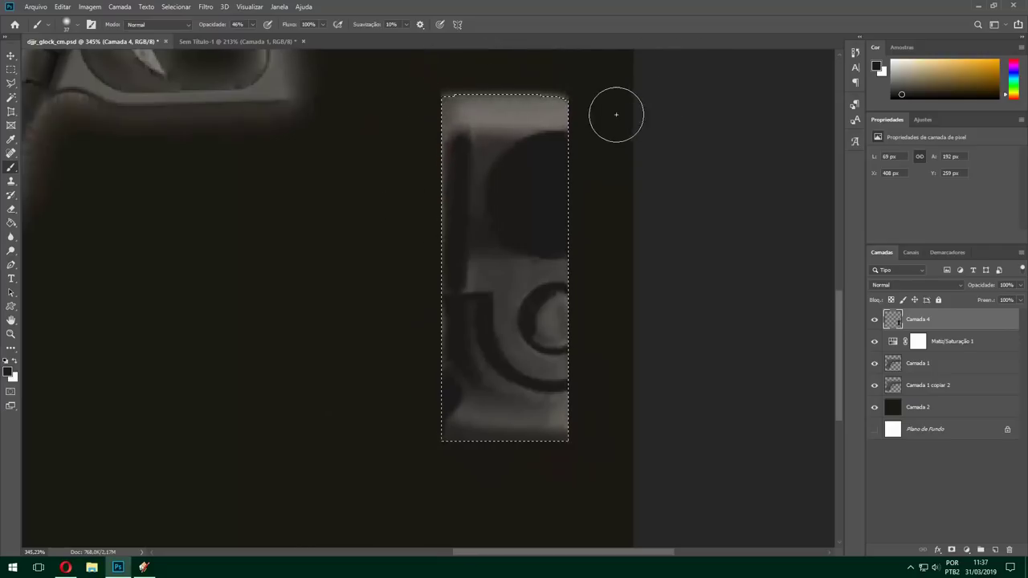
key("ctrl+alt+shift+w")
left_click(955, 493)
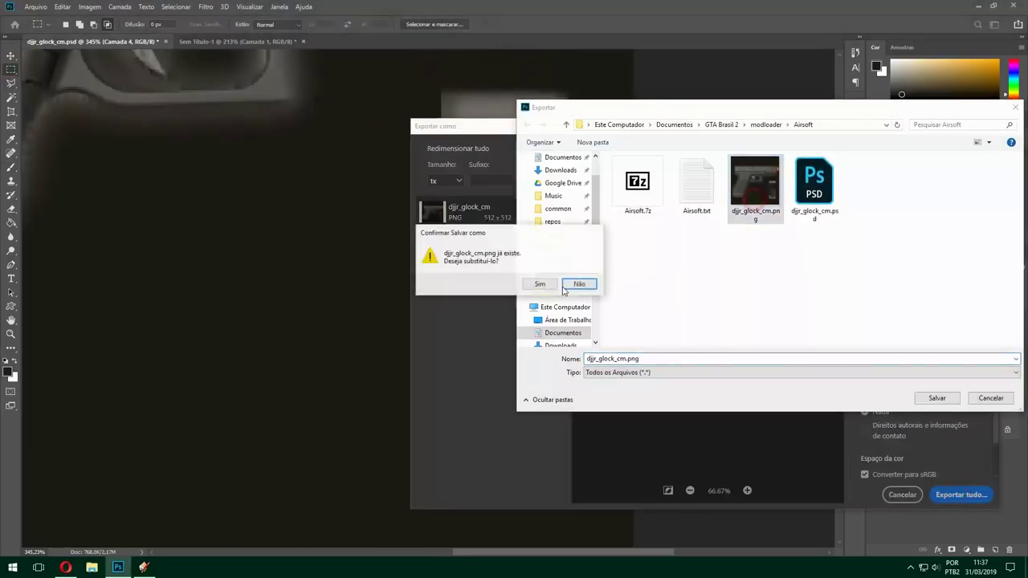
left_click(580, 284)
Switch to SketchUp and orbit out to view the pistol's whole side with the new texture
key("alt+Tab")
scroll(545, 315, "down", 3)
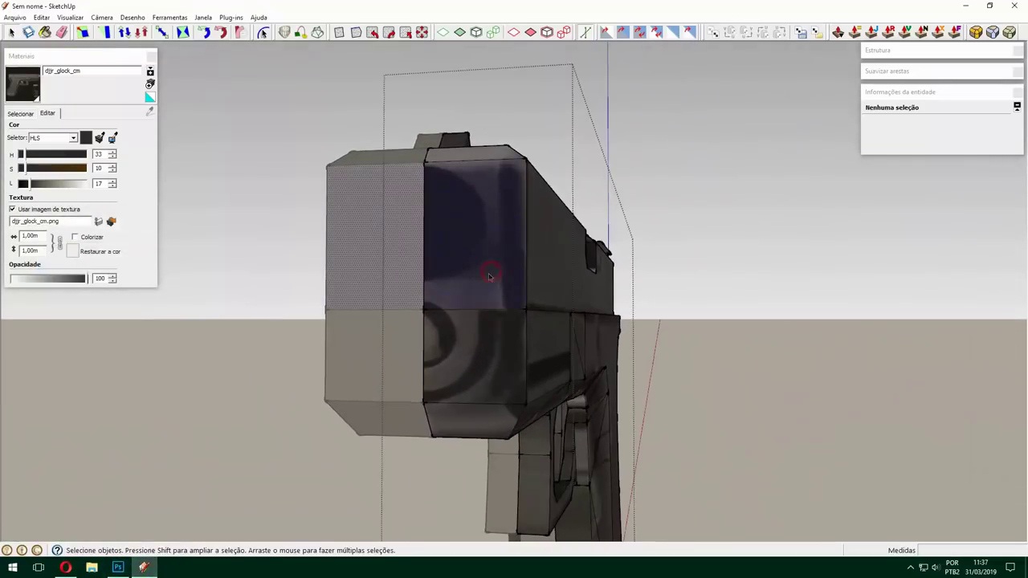
mouse_move(514, 321)
middle_mouse_down()
mouse_move(544, 315)
mouse_move(523, 305)
middle_mouse_up()
scroll(489, 283, "up", 3)
Draw a six-sided circle centred on the muzzle face
key("c")
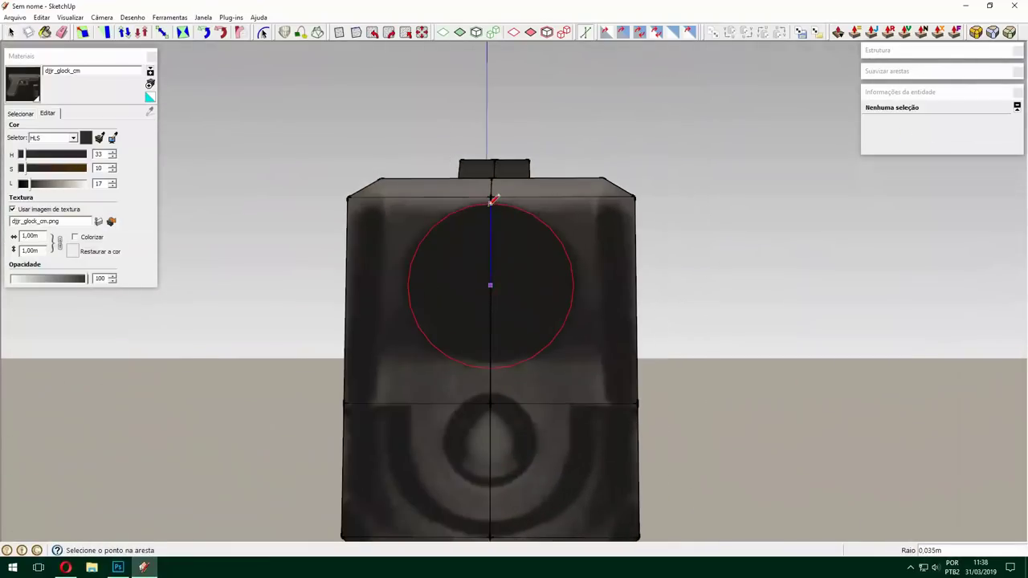
scroll(492, 201, "up", 2)
left_click(498, 202)
key("space")
scroll(567, 247, "down", 1)
left_click(567, 246)
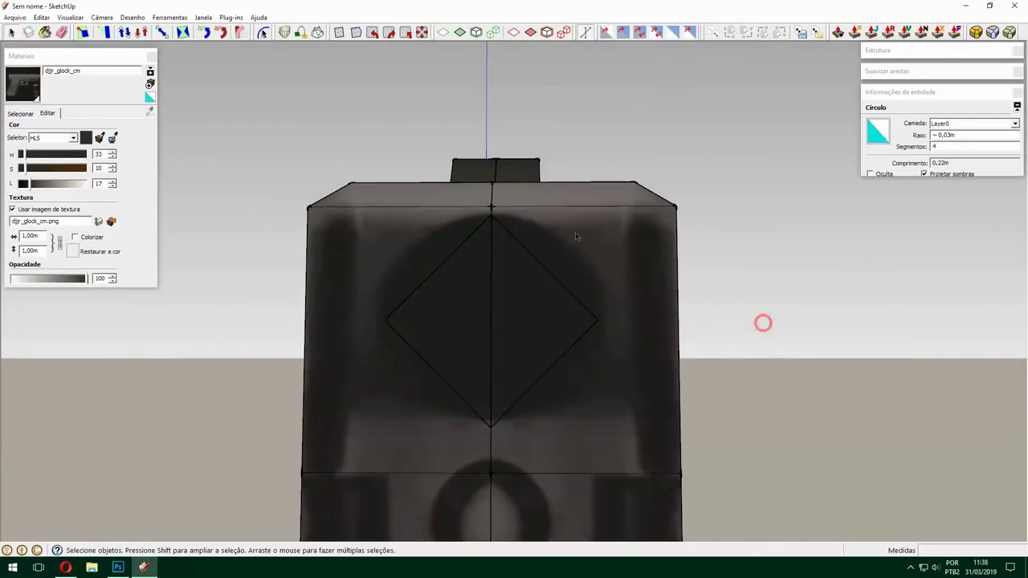
key("Return")
scroll(459, 328, "down", 3)
mouse_move(459, 328)
middle_mouse_down()
mouse_move(514, 322)
mouse_move(498, 337)
middle_mouse_up()
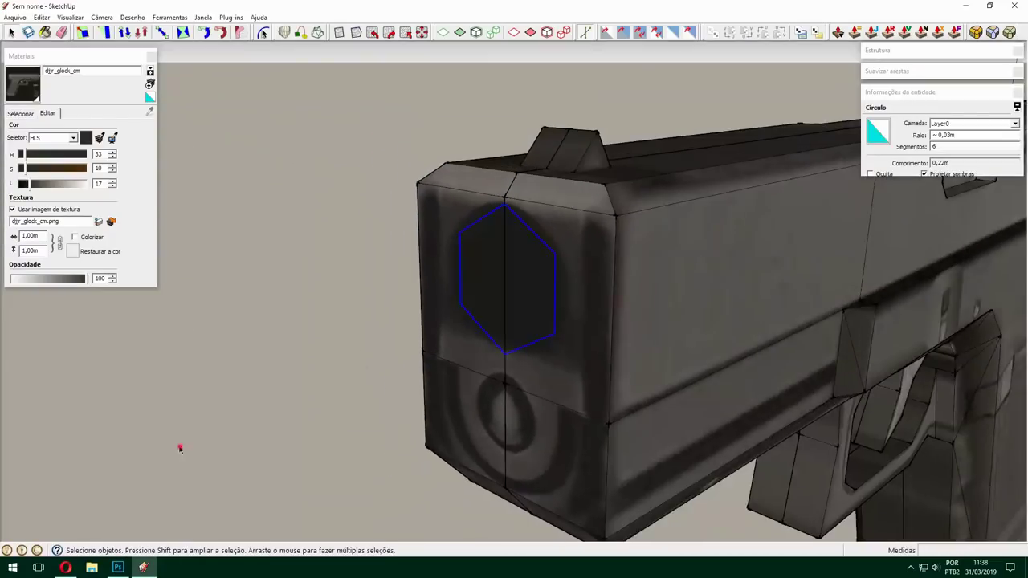
Push/Pull the hexagon out 0.040 m and make the whole prism a component
key("p")
left_click_drag(530, 305, 434, 337)
key("space")
triple_click(458, 271)
right_click(409, 273)
left_click(523, 324)
key("Return")
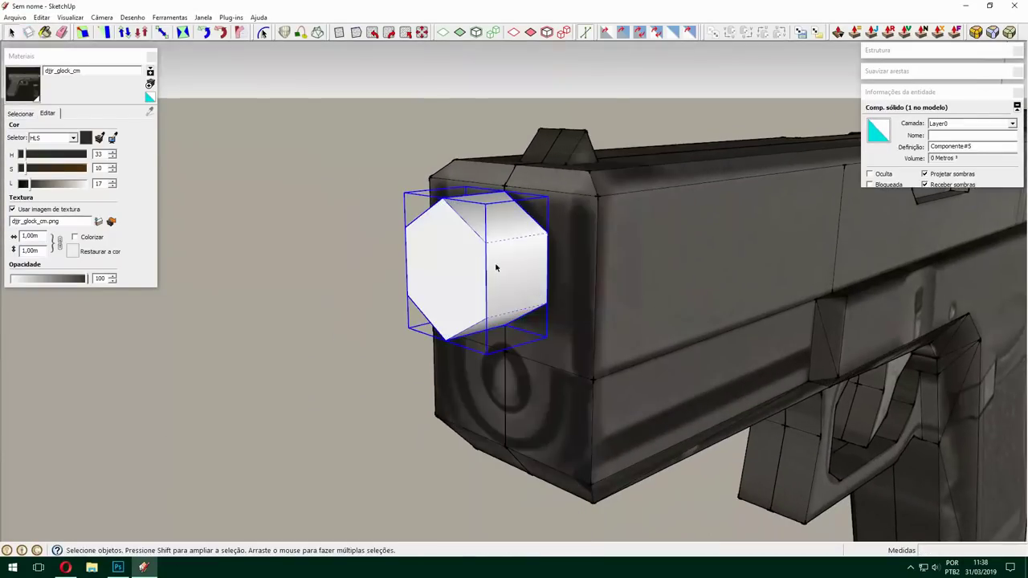
mouse_move(496, 266)
middle_mouse_down()
mouse_move(725, 235)
mouse_move(297, 390)
mouse_move(481, 401)
middle_mouse_up()
scroll(514, 265, "up", 1)
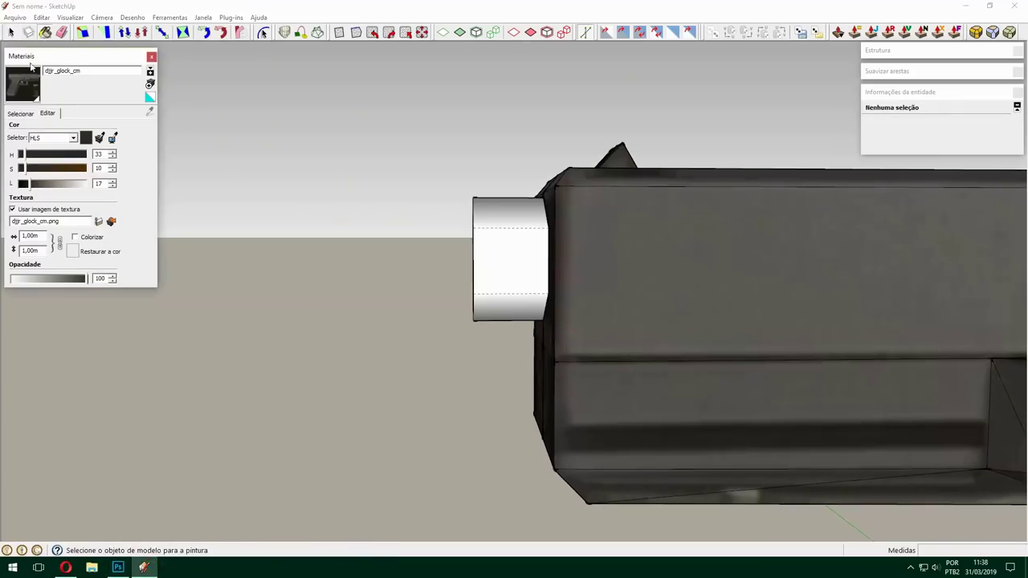
Enter the hexagon component and paint its tip faces with the Paint Bucket
double_click(514, 257)
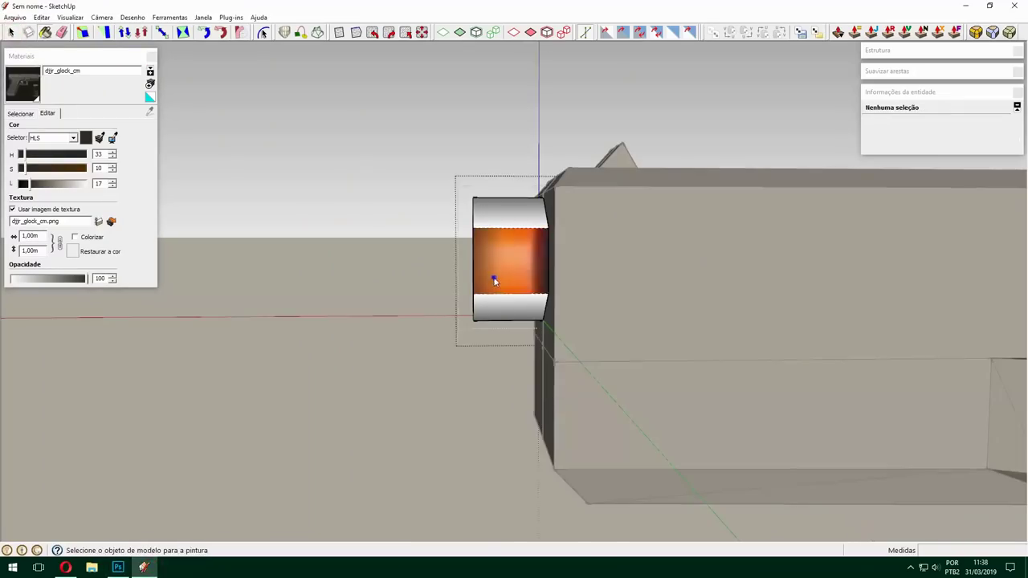
right_click(490, 265)
left_click(528, 249)
middle_click_drag(528, 249, 310, 361)
right_click(452, 184)
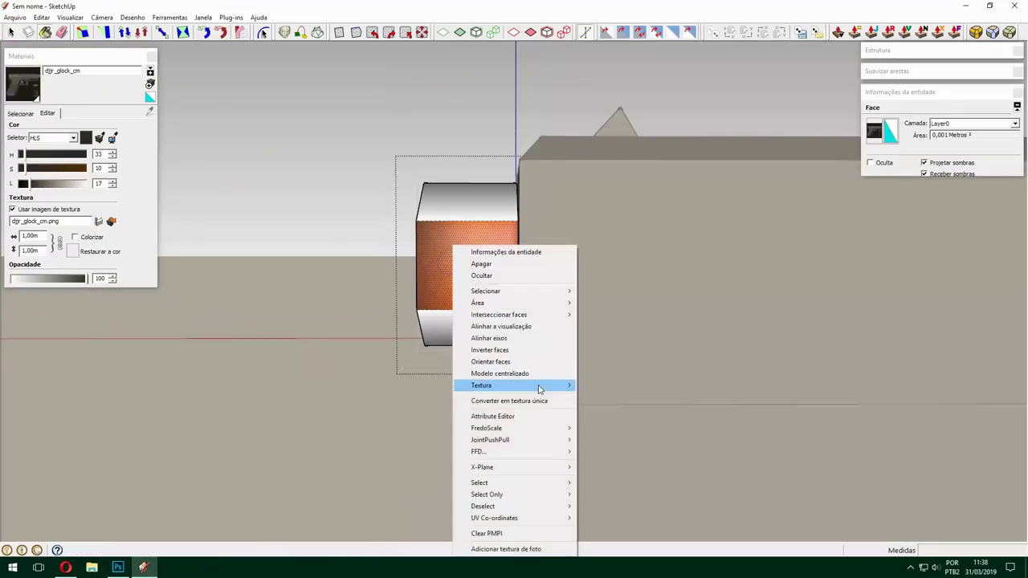
key("b")
mouse_move(472, 256)
middle_mouse_down()
mouse_move(292, 277)
mouse_move(471, 246)
middle_mouse_up()
Adjust the texture position on the tip's front face, exit the component and view the reference photo
right_click(471, 246)
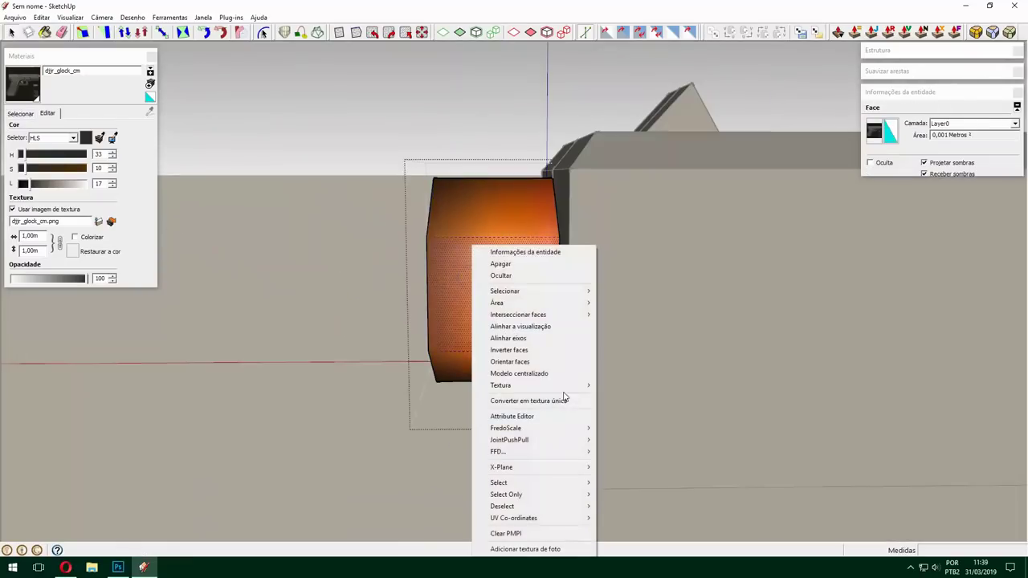
left_click(667, 383)
key("Return")
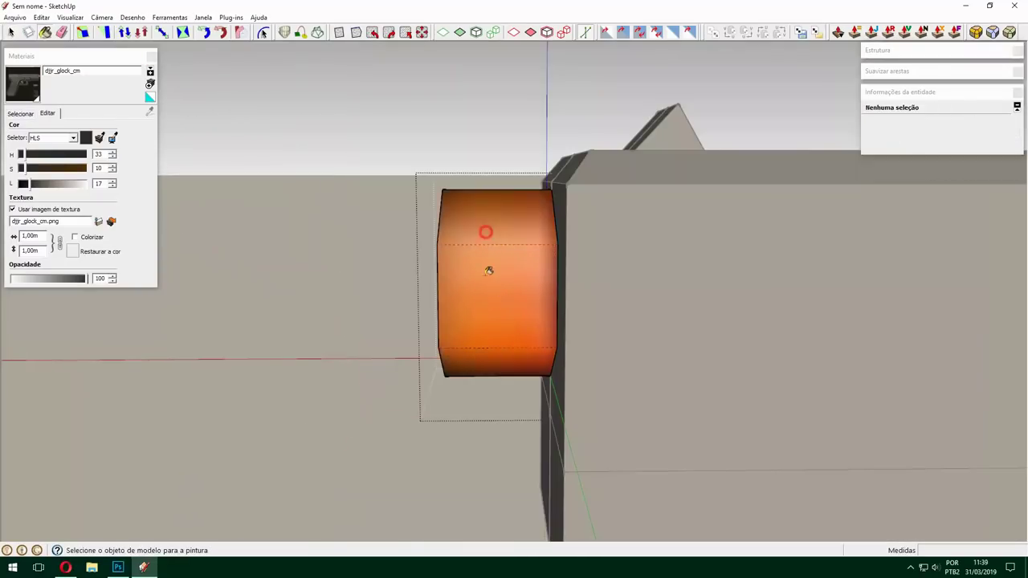
key("space")
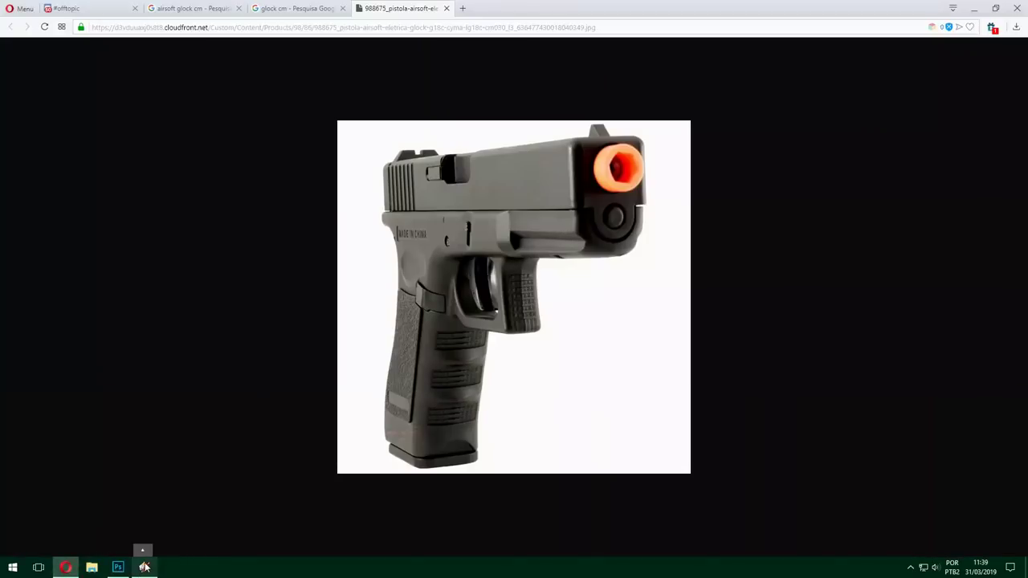
left_click(145, 567)
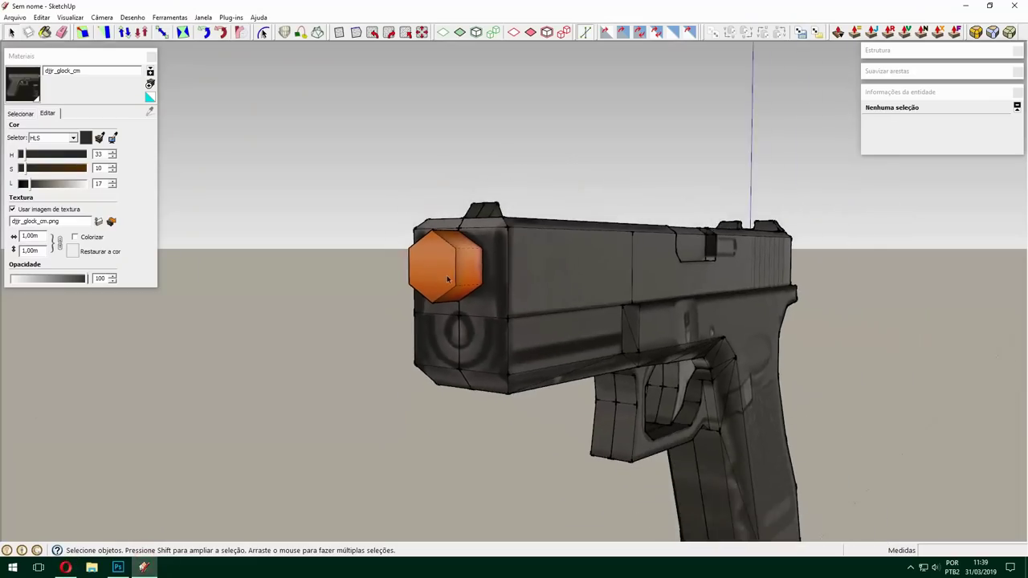
left_click(146, 569)
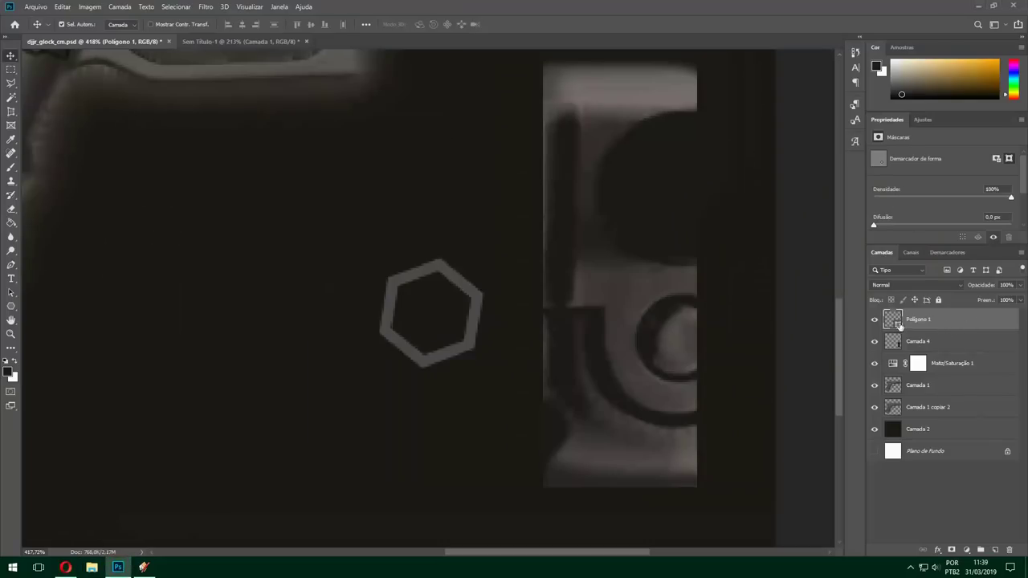
Give the Polígono 1 hexagon no stroke and orange #ee6c1b fill, then add an Inner Shadow style
left_click(140, 48)
left_click(129, 25)
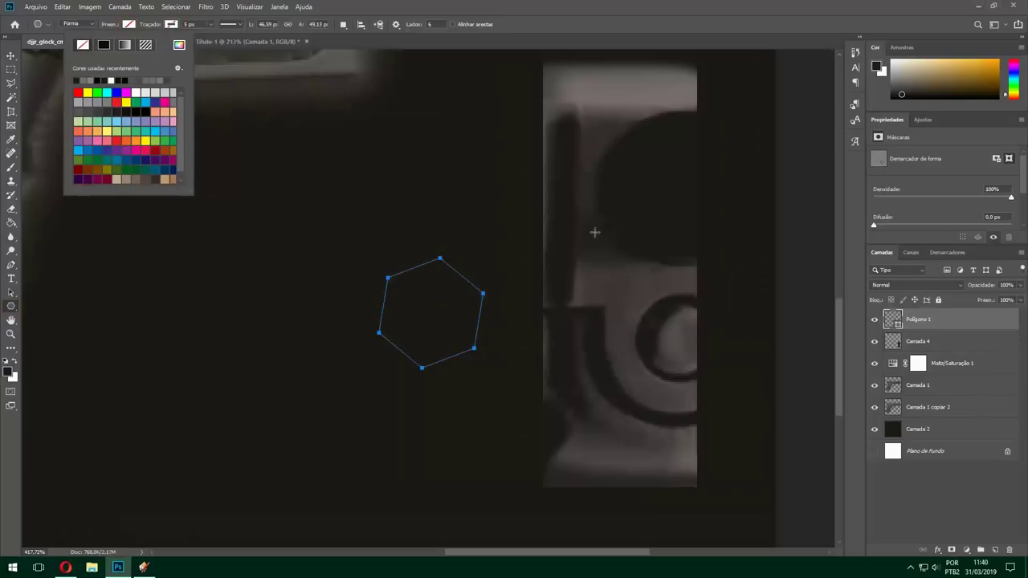
left_click(78, 131)
double_click(972, 319)
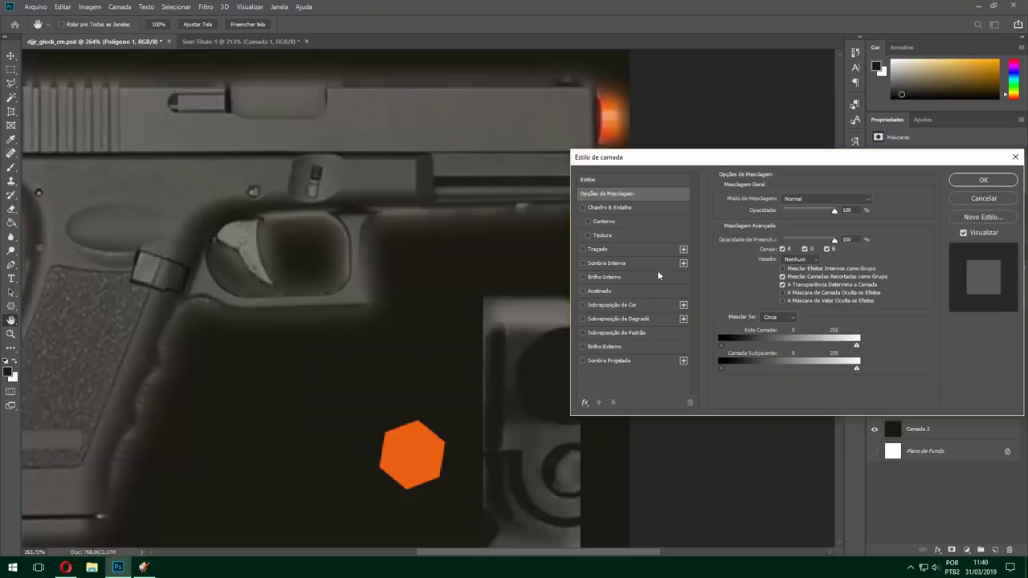
left_click(67, 568)
left_click(118, 569)
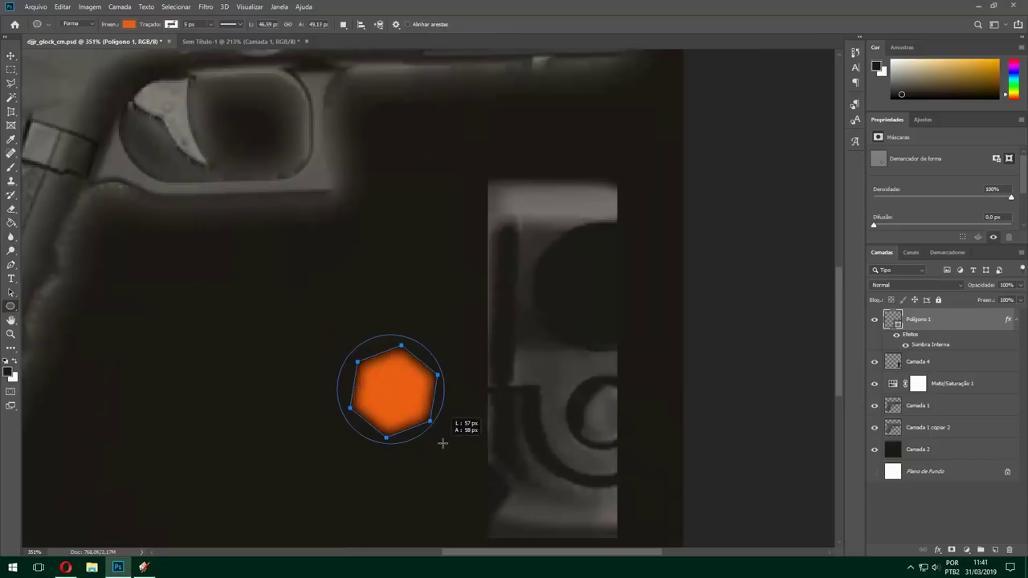
Draw a lighter orange circle around the hexagon, placed below the Polígono 1 layer
left_click_drag(449, 447, 441, 449)
left_click_drag(949, 367, 948, 371)
double_click(891, 362)
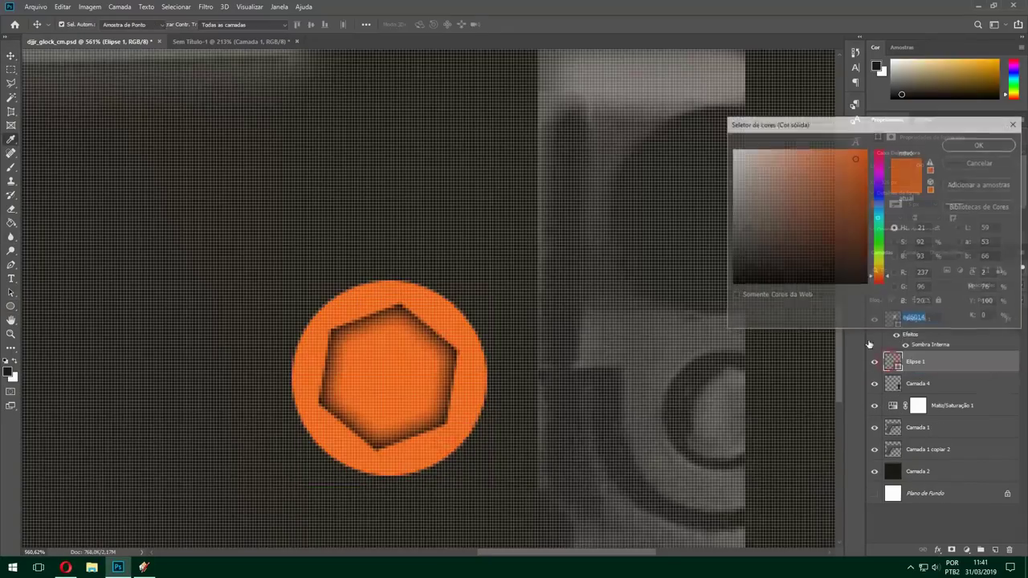
left_click(764, 161)
left_click(982, 142)
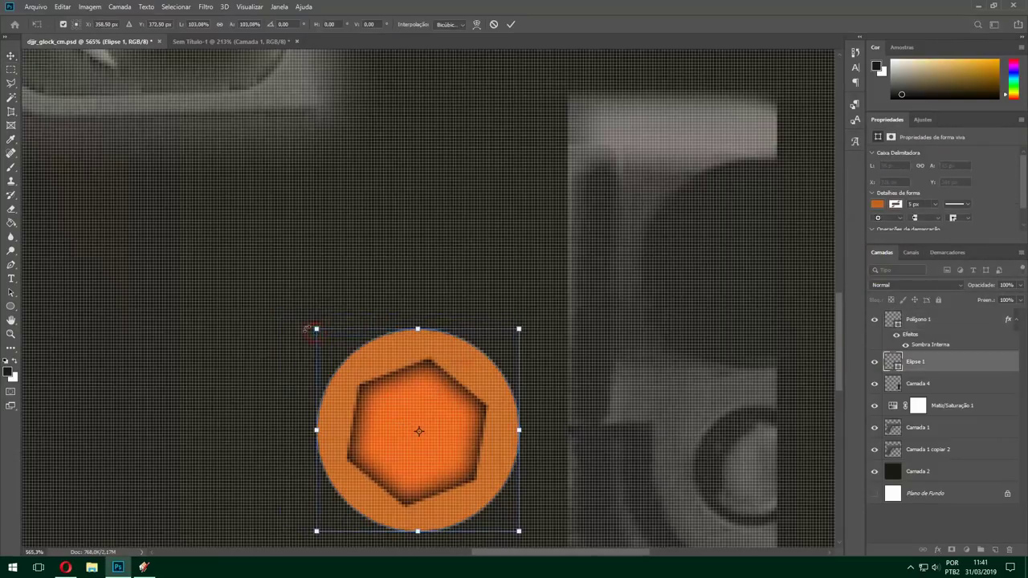
Add an enlarged drop shadow to the inner circle and export the texture with Export As
left_click(965, 320)
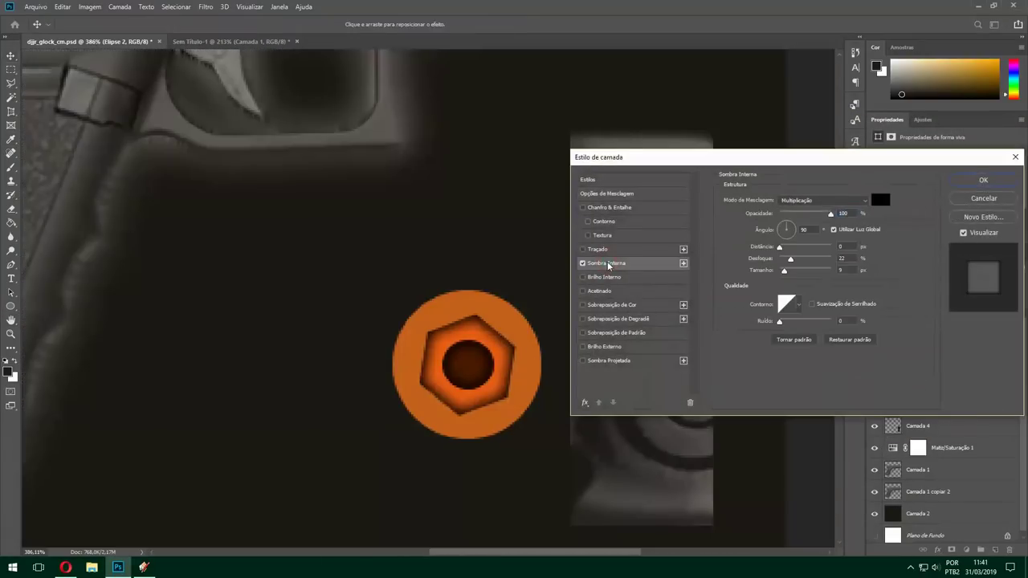
left_click(608, 360)
left_click_drag(816, 214, 824, 214)
left_click_drag(782, 271, 786, 271)
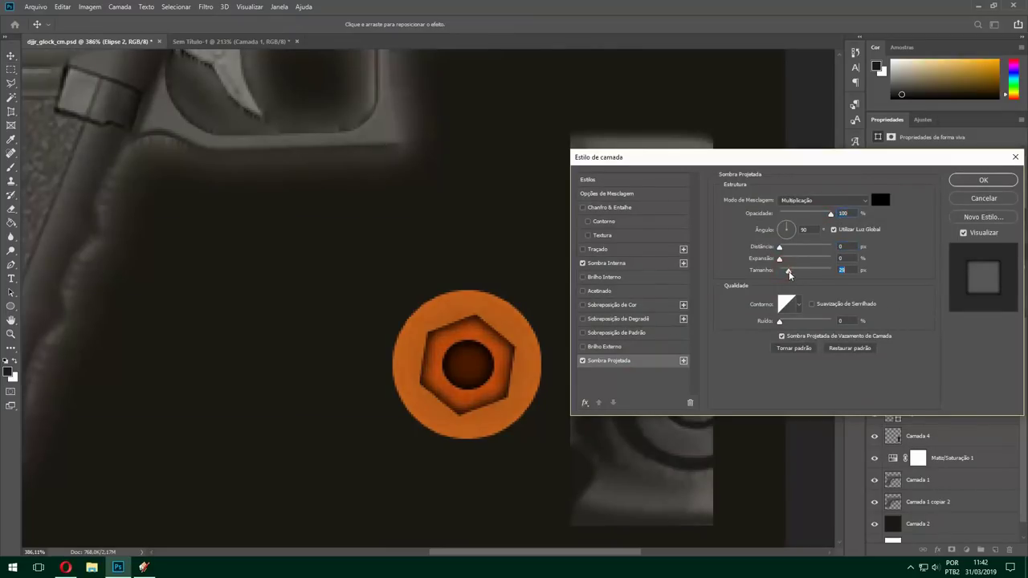
left_click(983, 180)
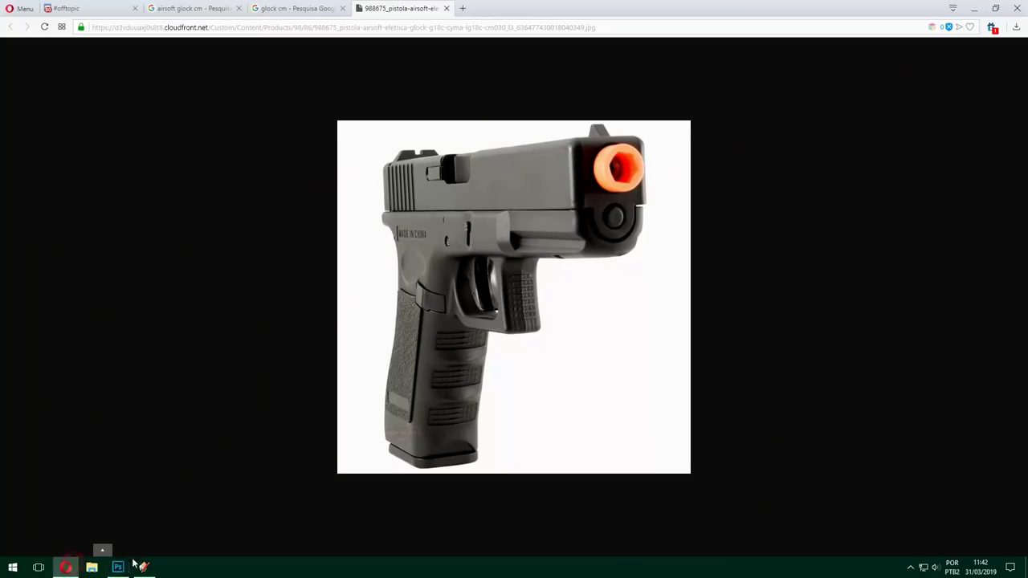
scroll(562, 429, "down", 5, "alt")
scroll(494, 357, "up", 5, "alt")
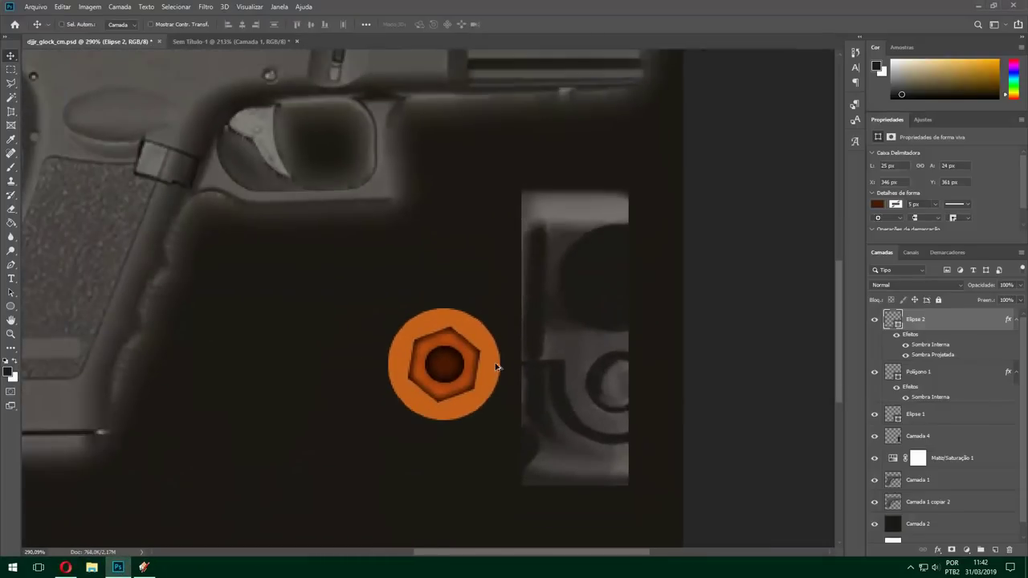
key("ctrl+alt+shift+w")
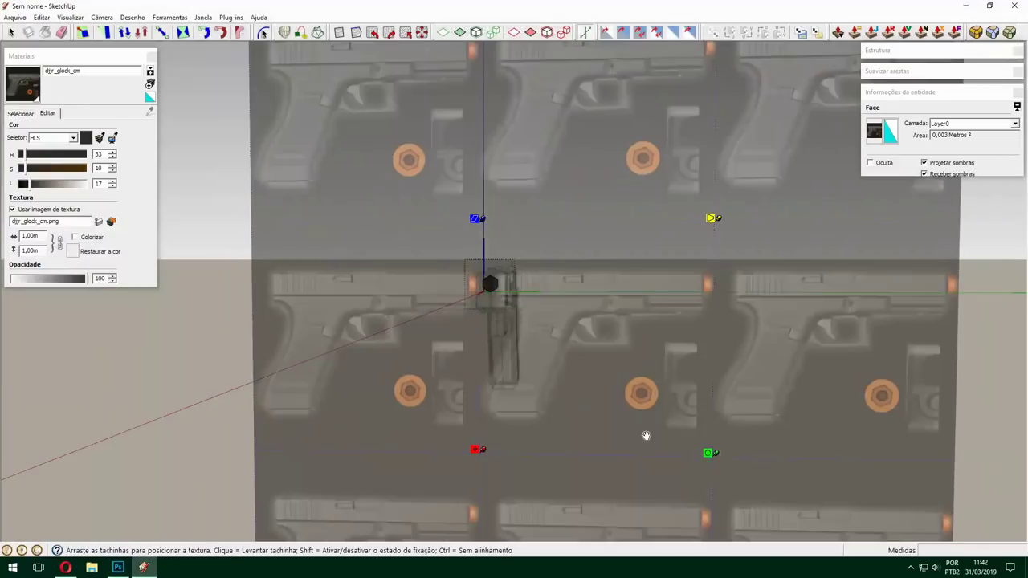
Scale the orange hexagon texture down to fit the muzzle tip's front face
left_click_drag(707, 452, 496, 343)
scroll(496, 343, "up", 3)
scroll(495, 321, "down", 2)
scroll(498, 321, "up", 3)
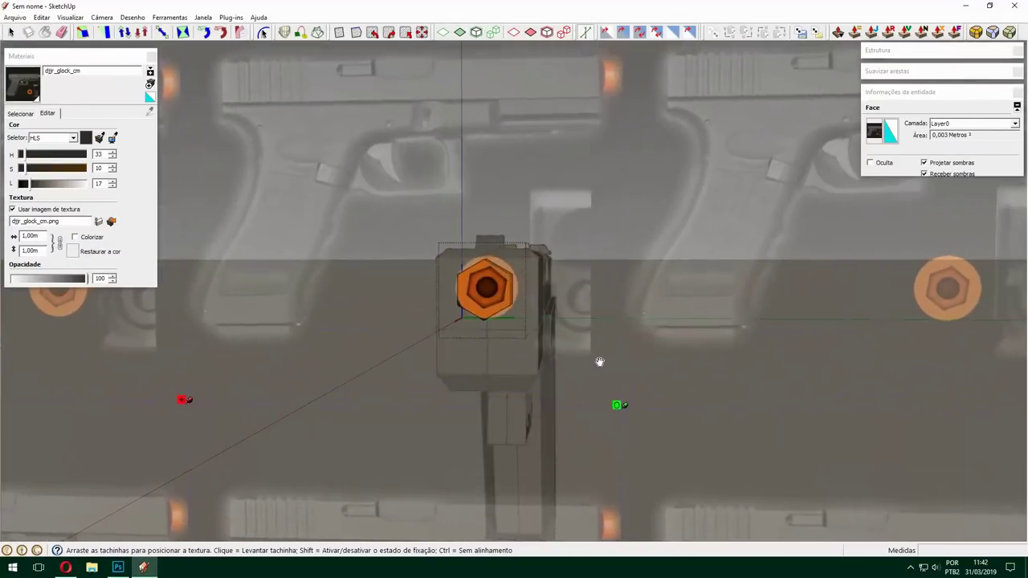
scroll(503, 327, "up", 3)
scroll(503, 328, "down", 1)
scroll(523, 333, "down", 4)
scroll(594, 332, "up", 2)
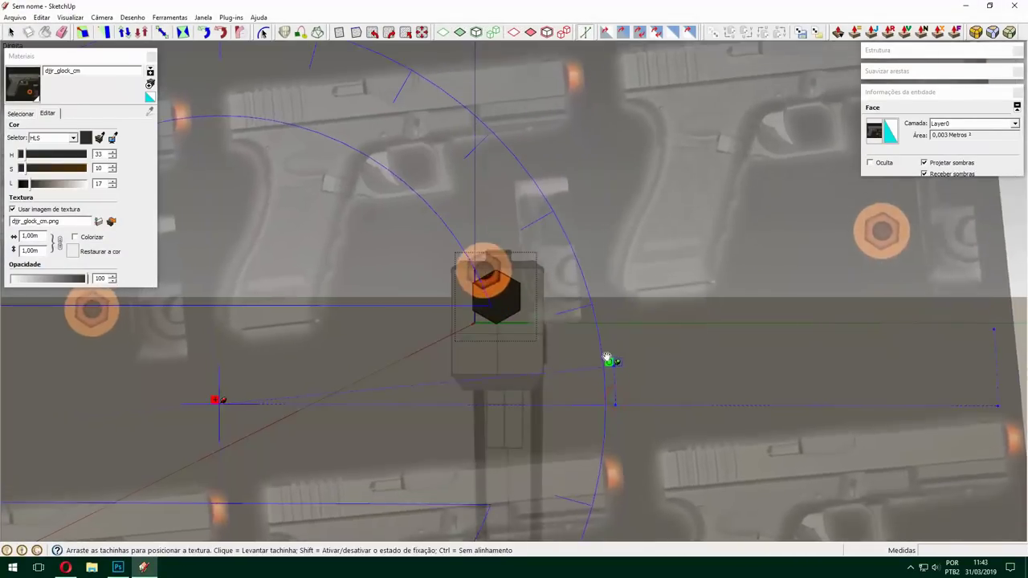
scroll(615, 332, "up", 1)
scroll(498, 321, "up", 3)
scroll(602, 319, "down", 2)
scroll(491, 310, "up", 2)
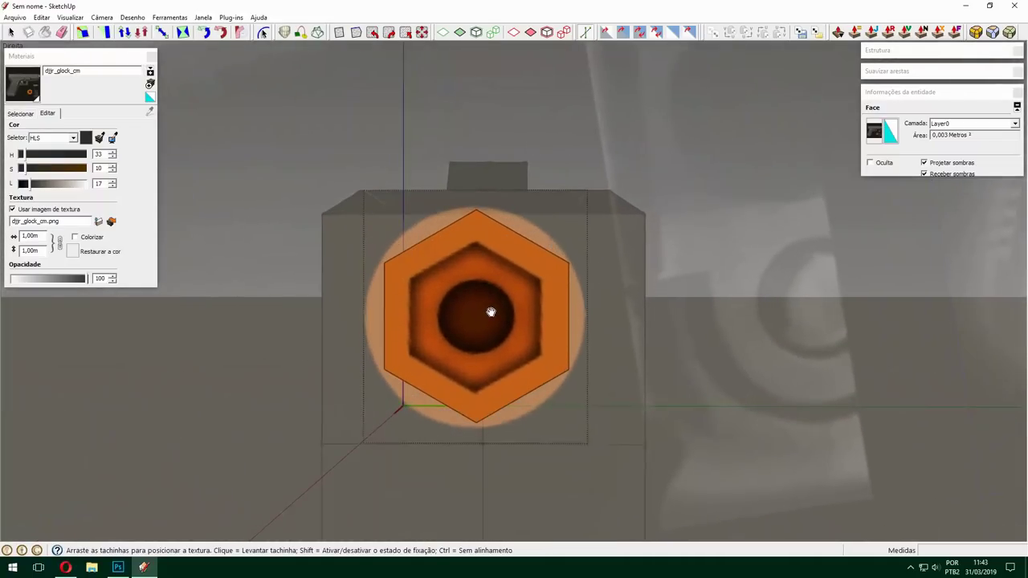
scroll(491, 310, "down", 4)
Orbit around the whole pistol toward the grip to check the textured muzzle tip
middle_click_drag(491, 310, 725, 336)
scroll(475, 325, "up", 2)
scroll(573, 236, "down", 3)
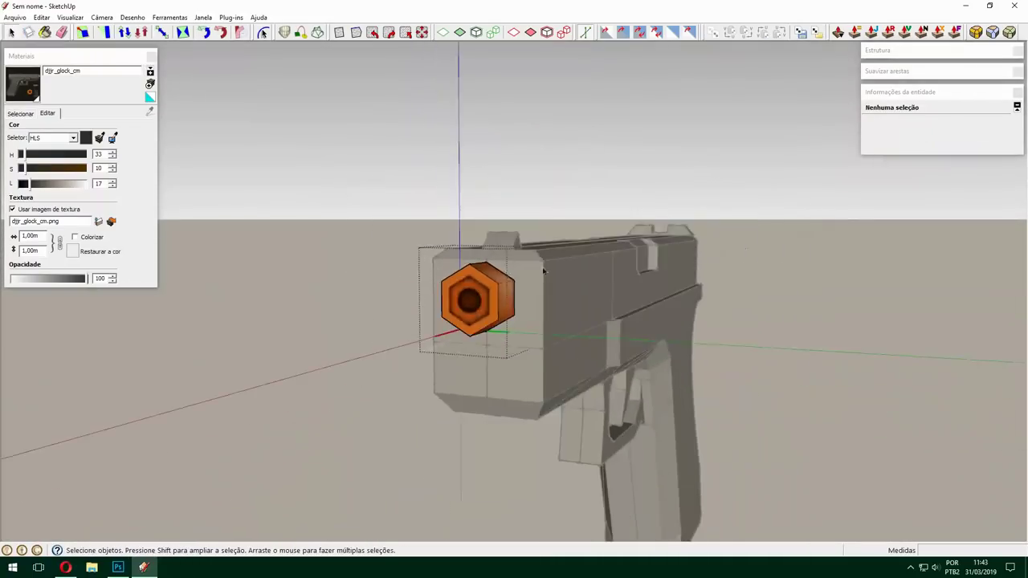
scroll(362, 300, "down", 3)
left_click(145, 568)
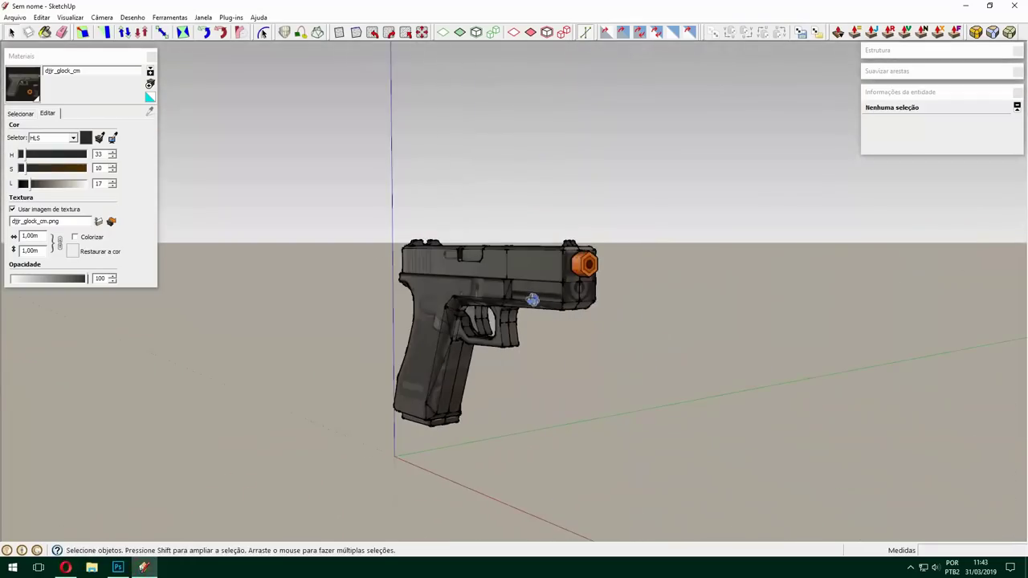
scroll(533, 300, "up", 5)
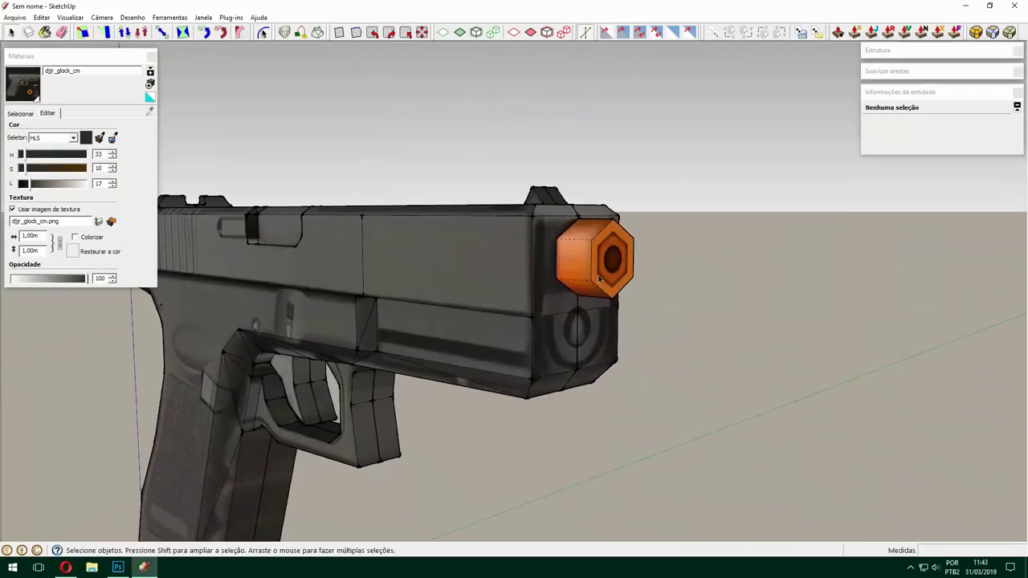
middle_click_drag(533, 300, 796, 329)
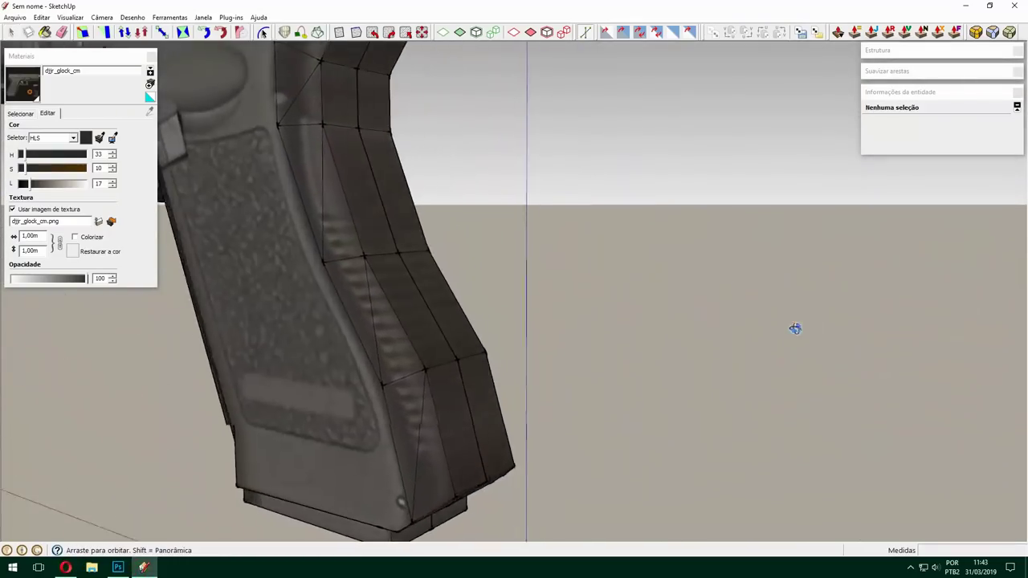
Orbit and zoom in to inspect the trigger guard from the front, side and inside
scroll(795, 329, "down", 5)
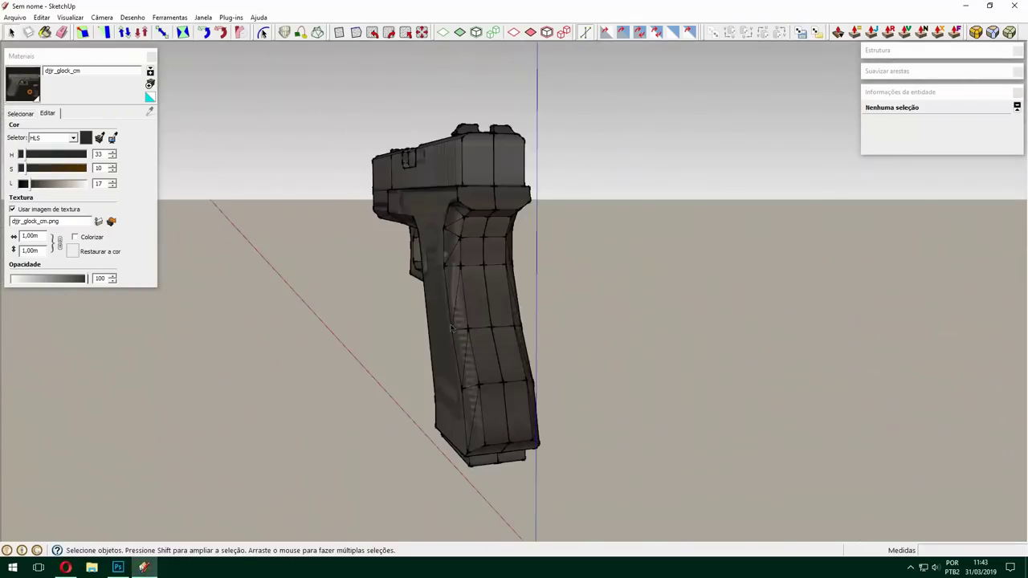
middle_click_drag(643, 338, 550, 361)
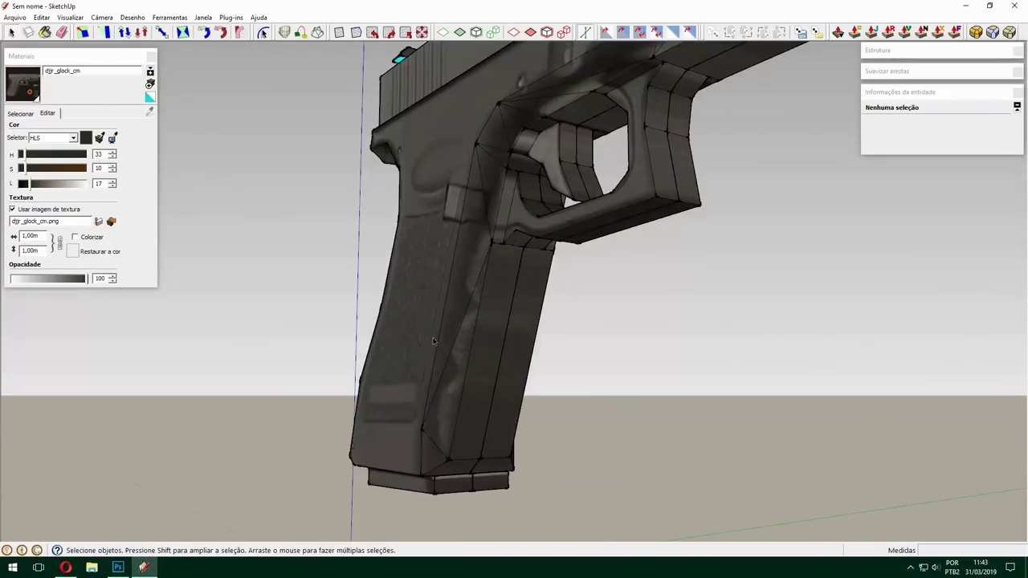
scroll(433, 342, "down", 5)
mouse_move(433, 342)
middle_mouse_down()
mouse_move(539, 348)
mouse_move(491, 230)
middle_mouse_up()
scroll(539, 348, "up", 5)
scroll(491, 230, "up", 2)
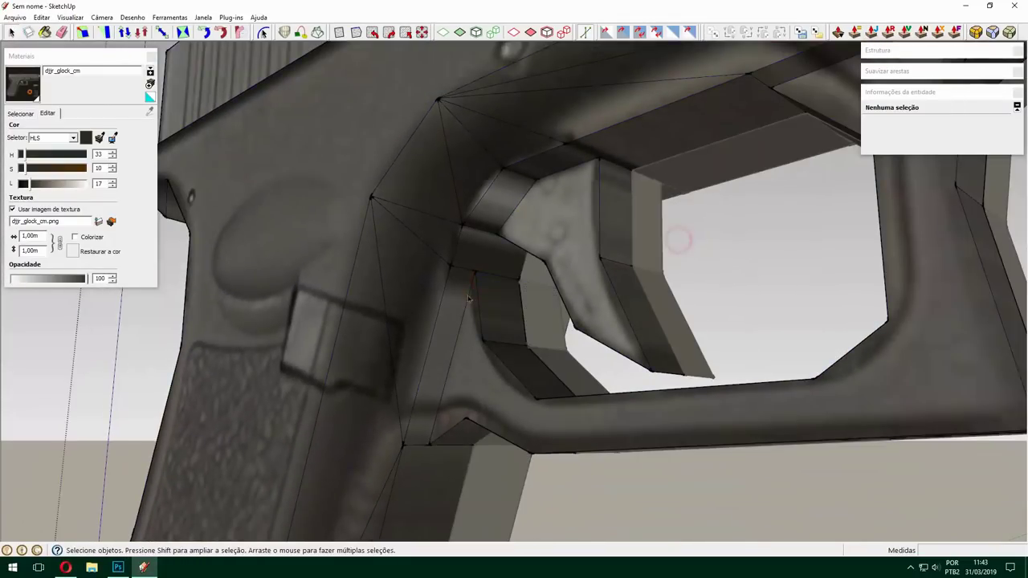
scroll(469, 299, "up", 3)
scroll(436, 301, "down", 3)
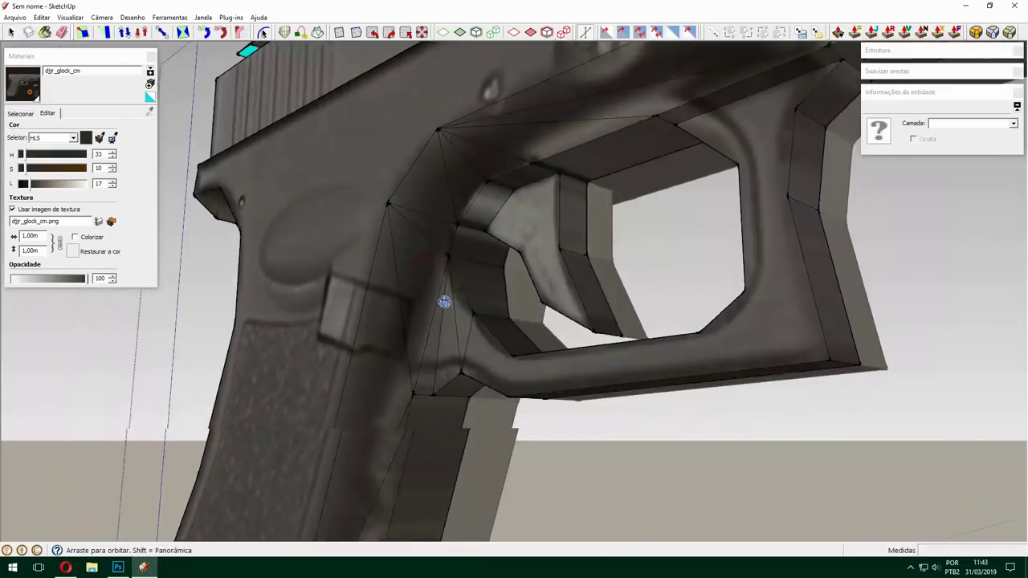
scroll(437, 301, "up", 3)
mouse_move(436, 300)
middle_mouse_down()
mouse_move(276, 253)
mouse_move(482, 191)
middle_mouse_up()
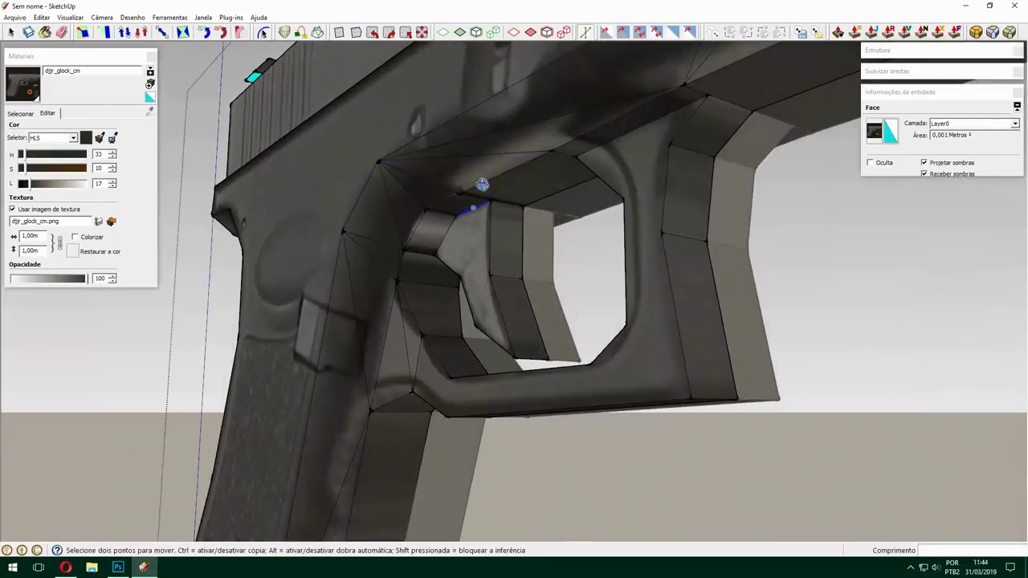
scroll(482, 190, "down", 3)
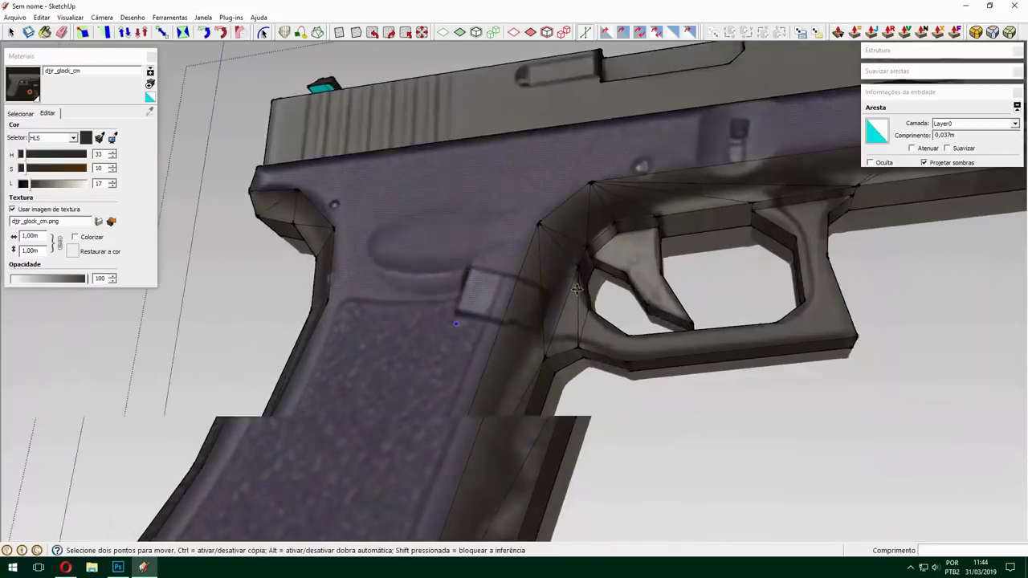
scroll(493, 257, "up", 4)
mouse_move(493, 257)
middle_mouse_down()
mouse_move(591, 384)
mouse_move(596, 289)
middle_mouse_up()
Split the cyan trigger-guard face with a new edge and reshape it with Move
key("m")
scroll(596, 283, "up", 3)
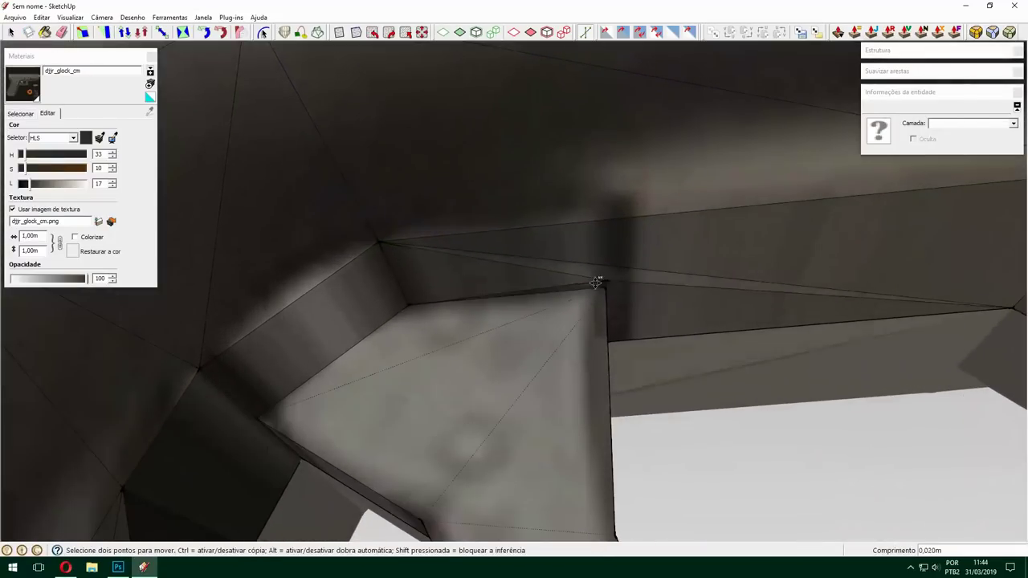
scroll(613, 267, "down", 3)
scroll(429, 278, "up", 3)
scroll(429, 278, "down", 3)
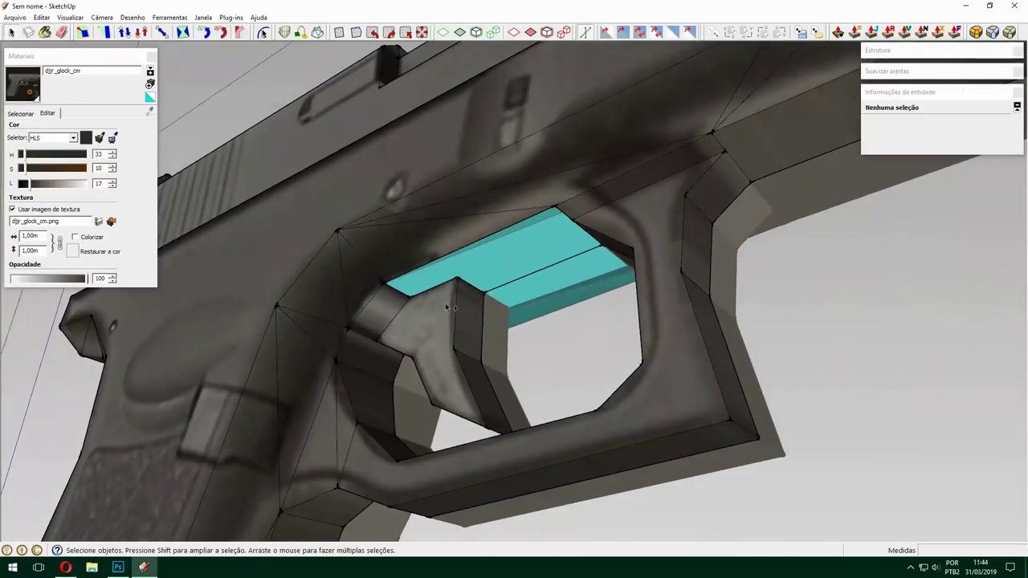
mouse_move(429, 277)
middle_mouse_down()
mouse_move(477, 312)
mouse_move(371, 288)
mouse_move(514, 238)
middle_mouse_up()
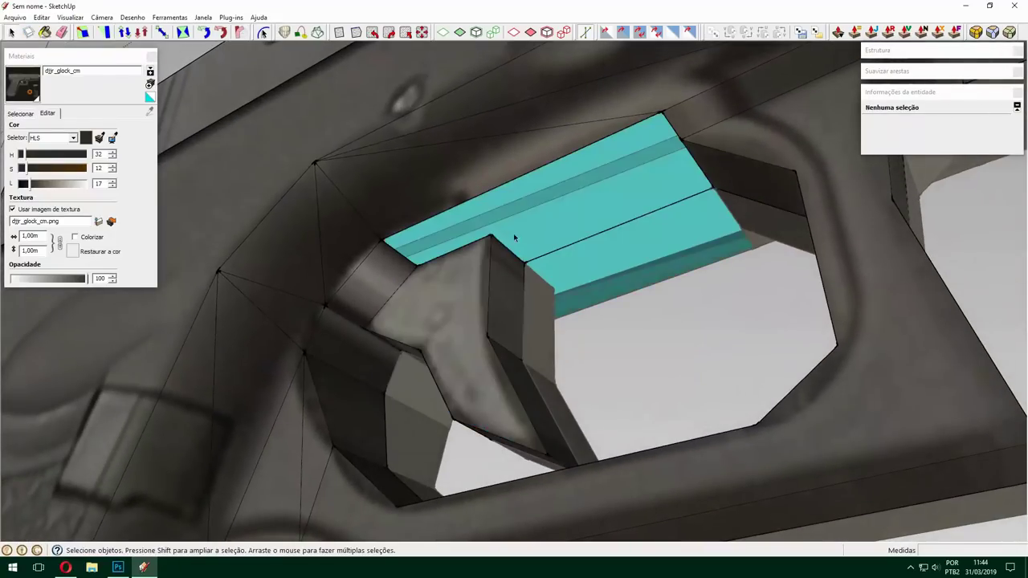
left_click(682, 132)
middle_click_drag(681, 133, 593, 191)
mouse_move(431, 243)
middle_mouse_down()
mouse_move(535, 238)
mouse_move(587, 321)
mouse_move(605, 292)
middle_mouse_up()
key("l")
key("m")
Orbit around the trigger area to check the reshaped trigger-guard faces
mouse_move(638, 258)
middle_mouse_down()
mouse_move(493, 233)
mouse_move(404, 300)
mouse_move(535, 182)
middle_mouse_up()
scroll(717, 133, "down", 5)
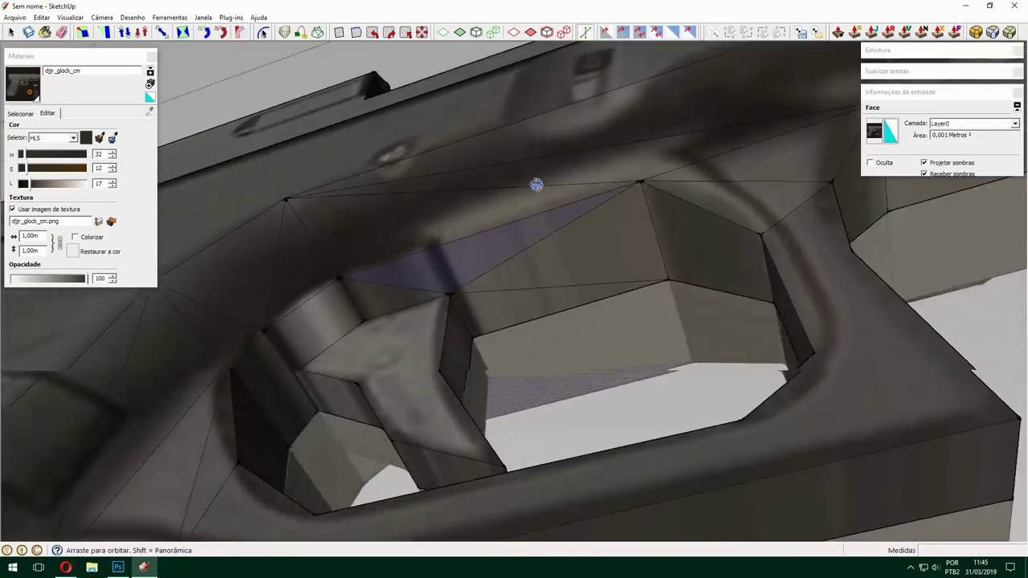
scroll(666, 215, "up", 5)
scroll(390, 396, "down", 5)
scroll(361, 404, "up", 4)
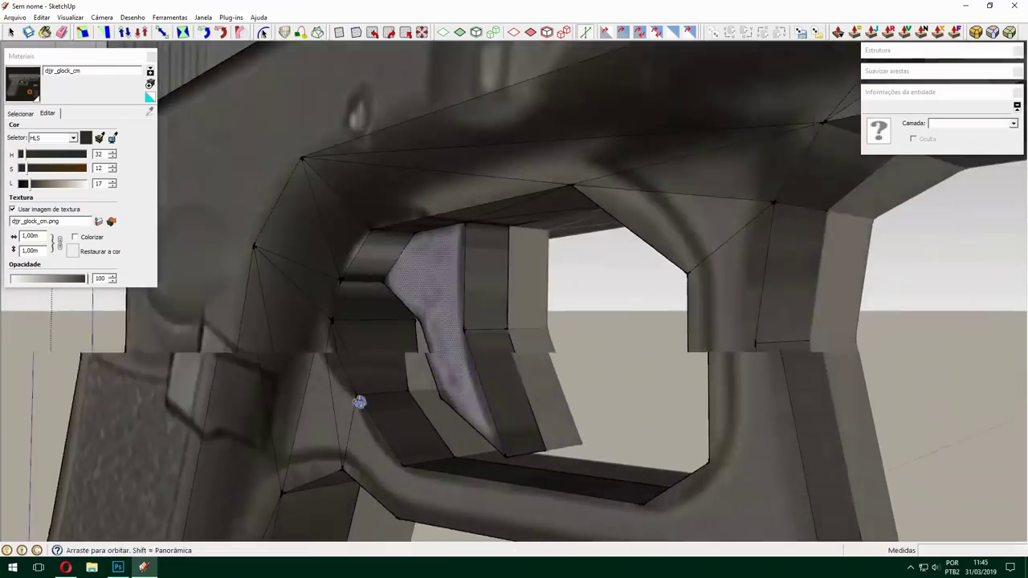
scroll(361, 404, "down", 3)
mouse_move(361, 404)
middle_mouse_down()
mouse_move(283, 301)
mouse_move(425, 383)
mouse_move(448, 289)
mouse_move(259, 390)
middle_mouse_up()
scroll(646, 356, "down", 5)
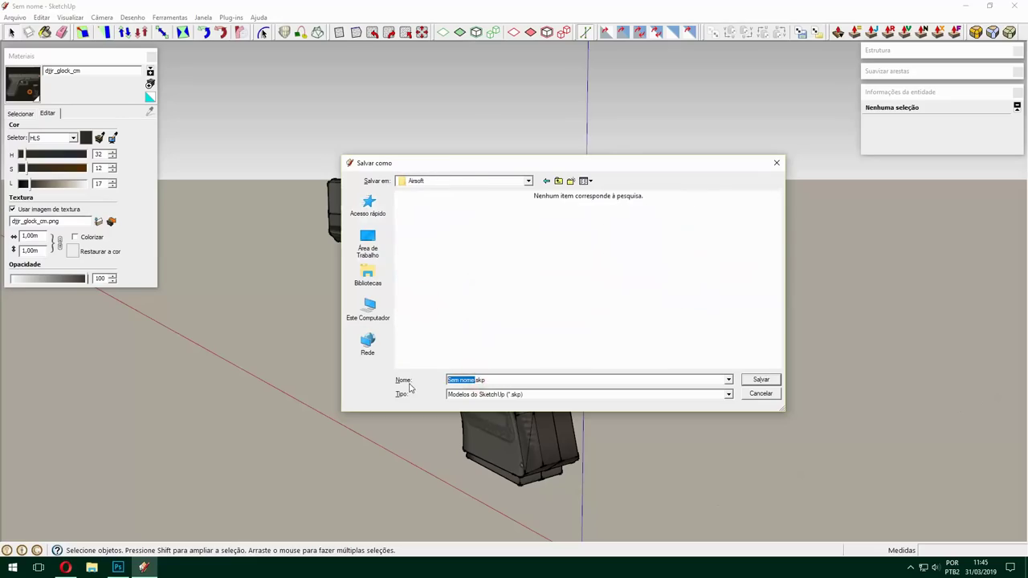
Save the model as glock.skp, then preview a larger Glock reference image in Google Images
type("glock")
key("Return")
left_click(66, 568)
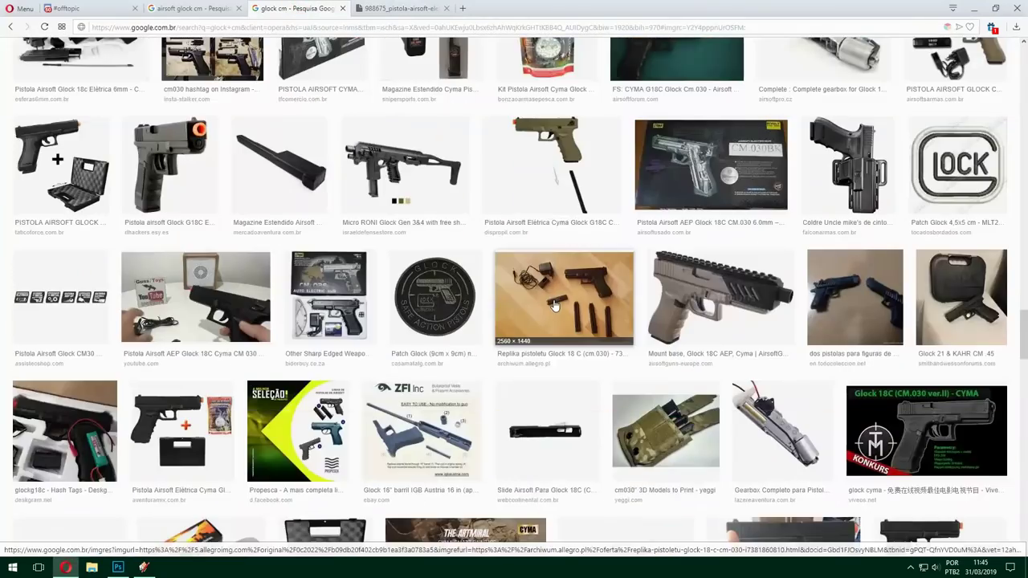
scroll(955, 190, "down", 5)
key("alt+Tab")
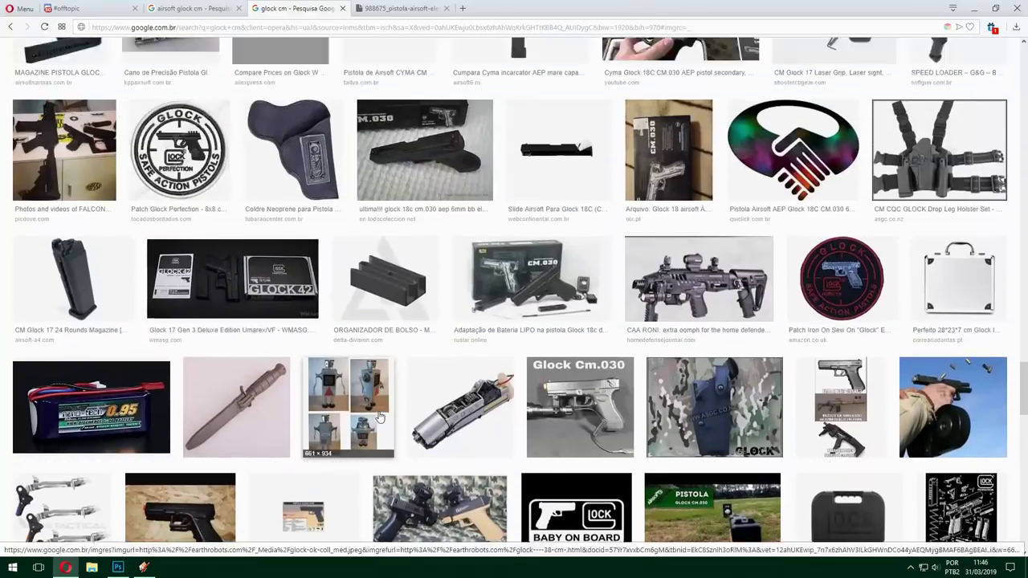
left_click(424, 150)
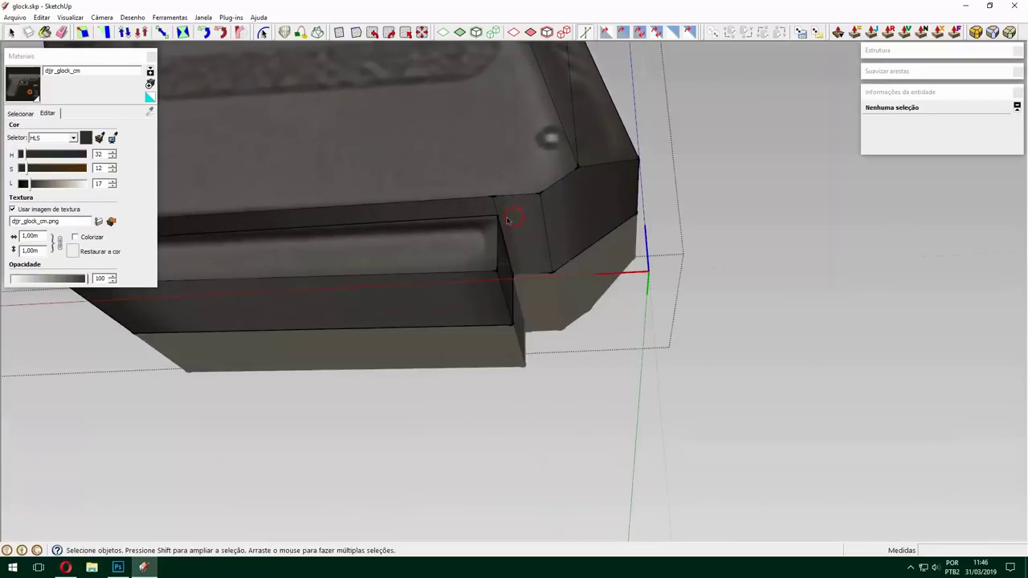
middle_click_drag(520, 207, 419, 246)
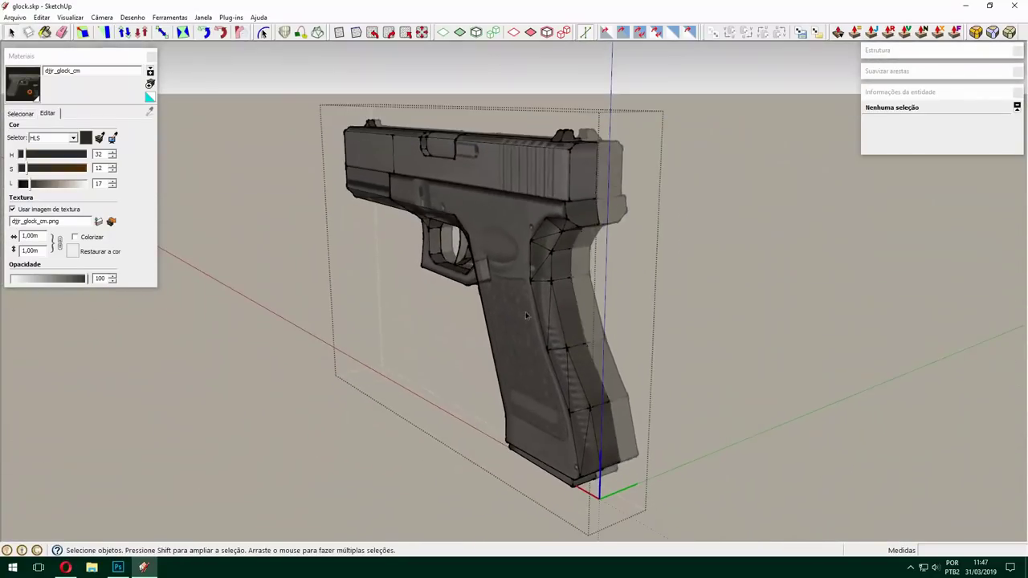
middle_click_drag(435, 301, 445, 305)
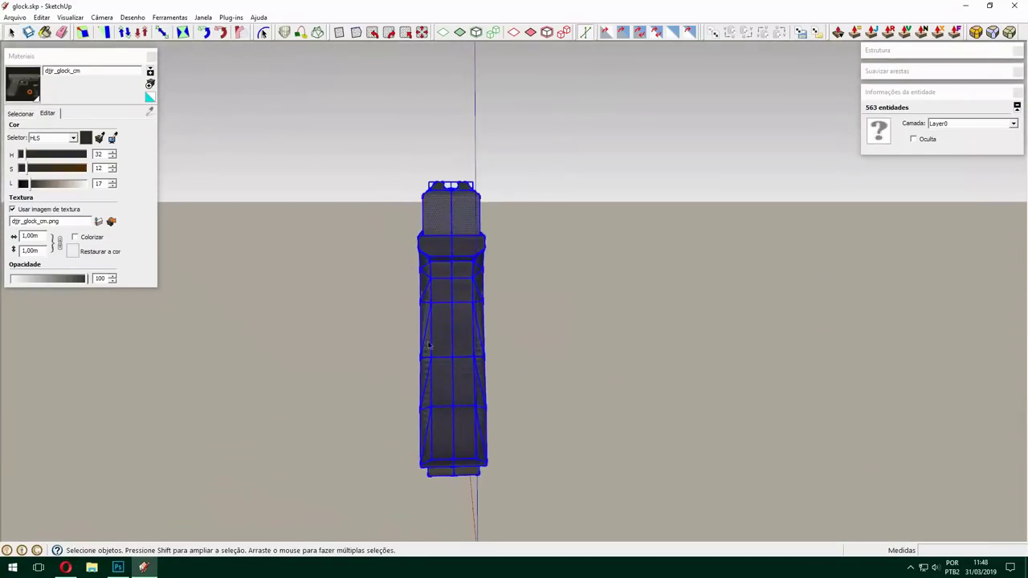
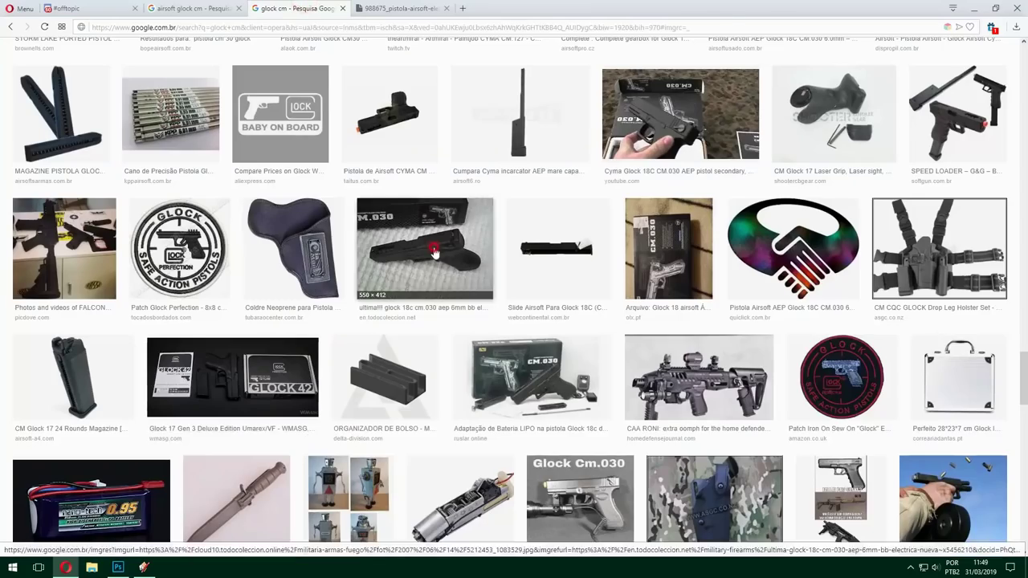
Preview a side-on Glock reference photo in Google Images, then return to the SketchUp Glock model
left_click(434, 251)
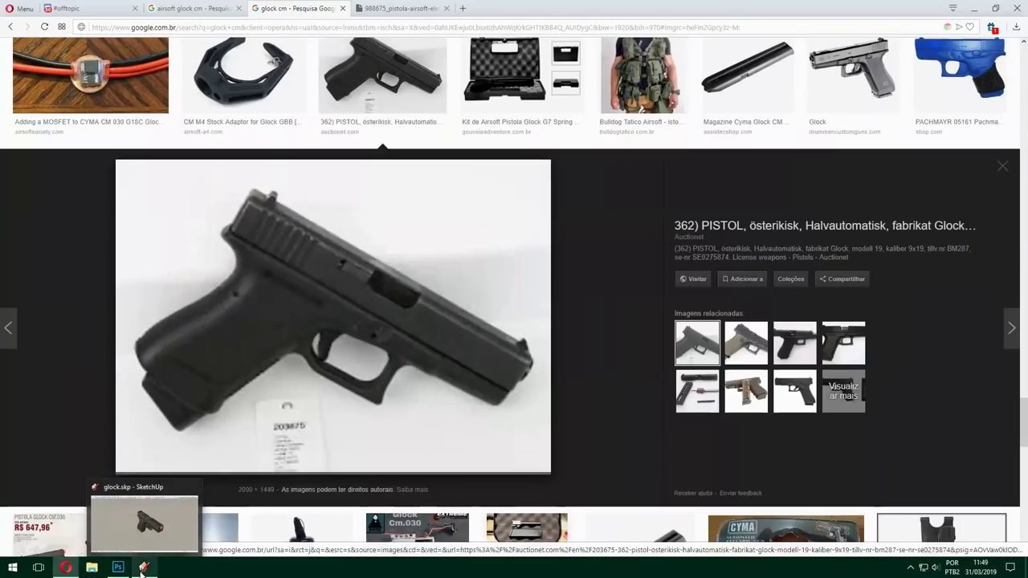
left_click(143, 569)
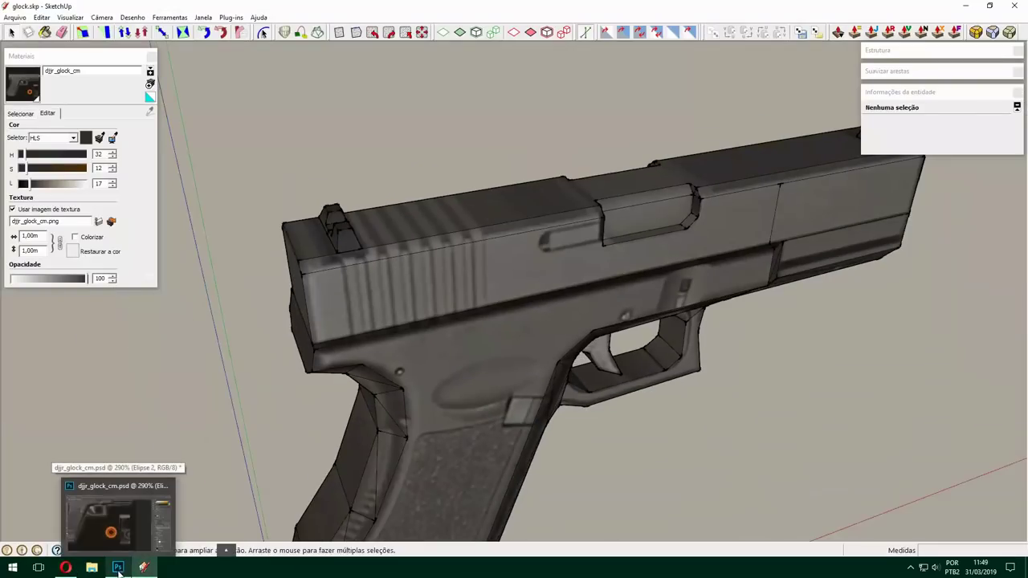
Mark a rectangular texture area and merge layer Camada 1 down into the layer below
left_click(118, 569)
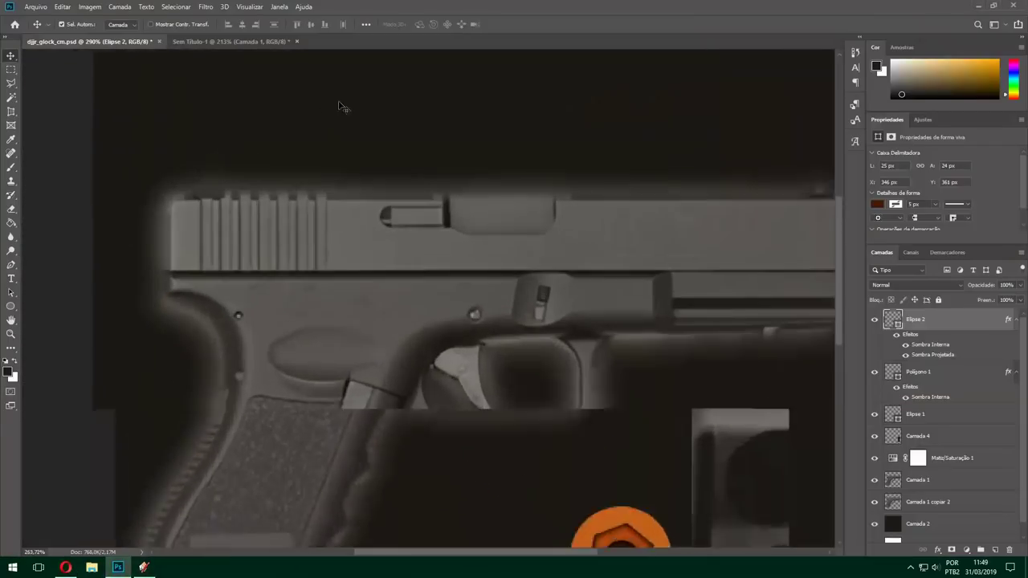
scroll(238, 165, "up", 2, "alt")
key("m")
left_click_drag(374, 170, 506, 228)
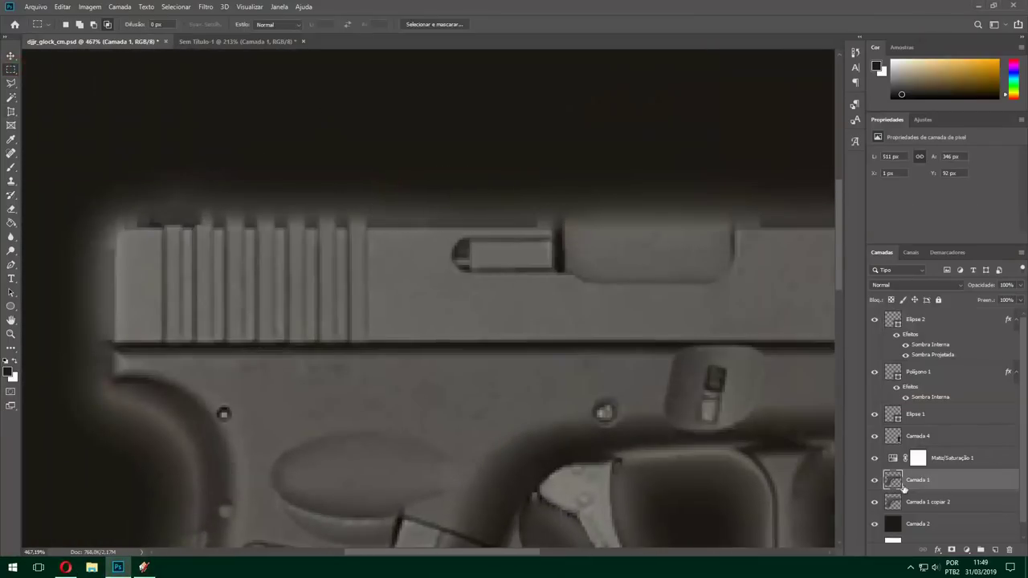
right_click(904, 488)
left_click(924, 364)
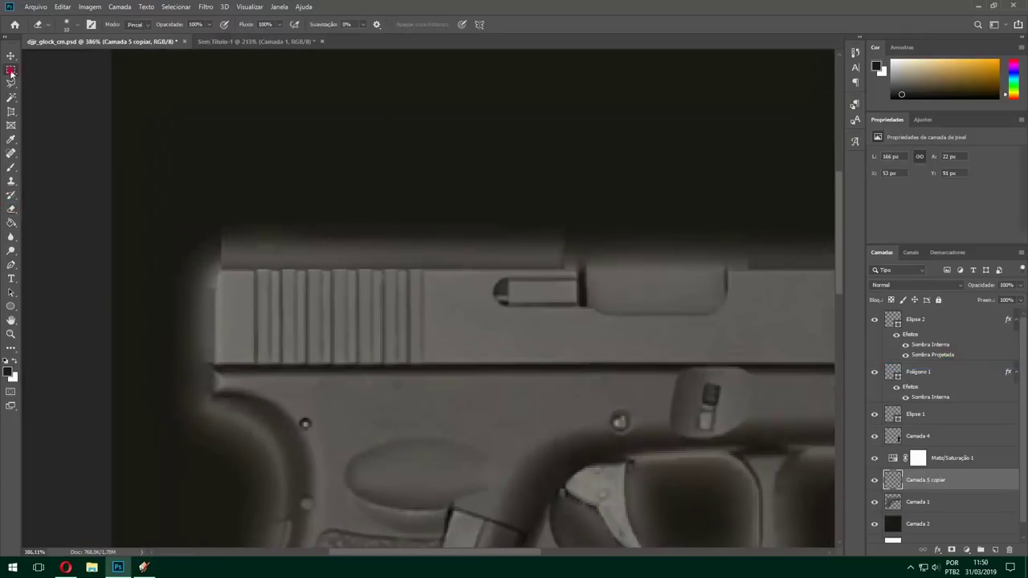
Re-export the djr_glock_cm texture as a 512×512 PNG
key("ctrl+0")
key("ctrl+alt+shift+w")
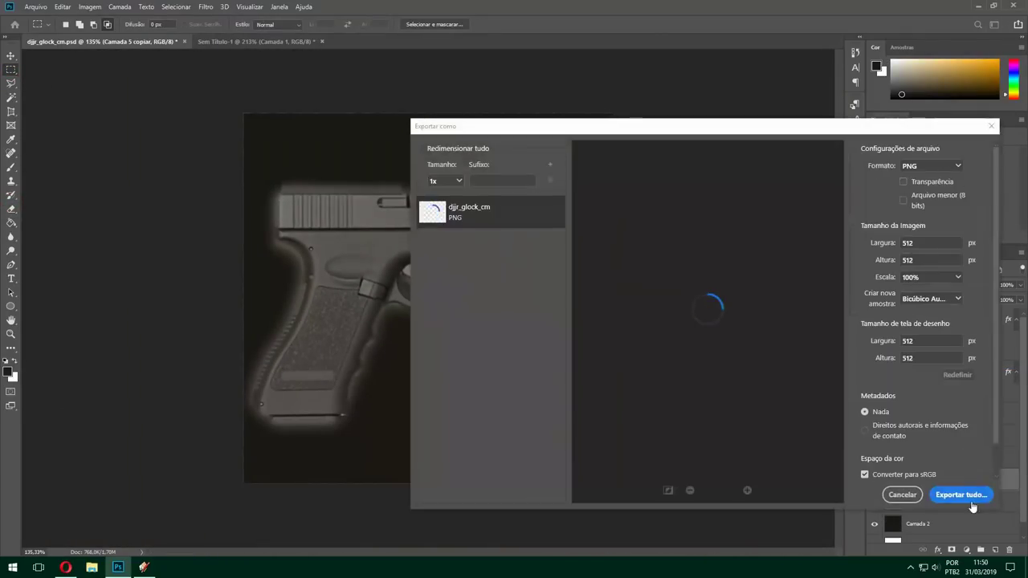
left_click(968, 496)
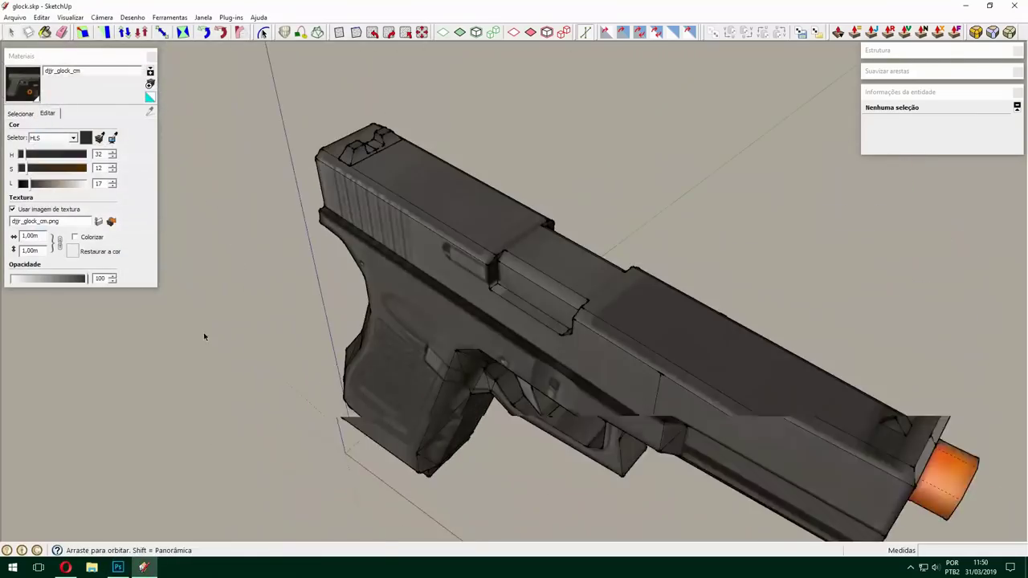
Orbit and zoom in on the trigger guard for a close view of the trigger
mouse_move(203, 337)
middle_mouse_down()
mouse_move(751, 365)
mouse_move(613, 330)
mouse_move(320, 372)
middle_mouse_up()
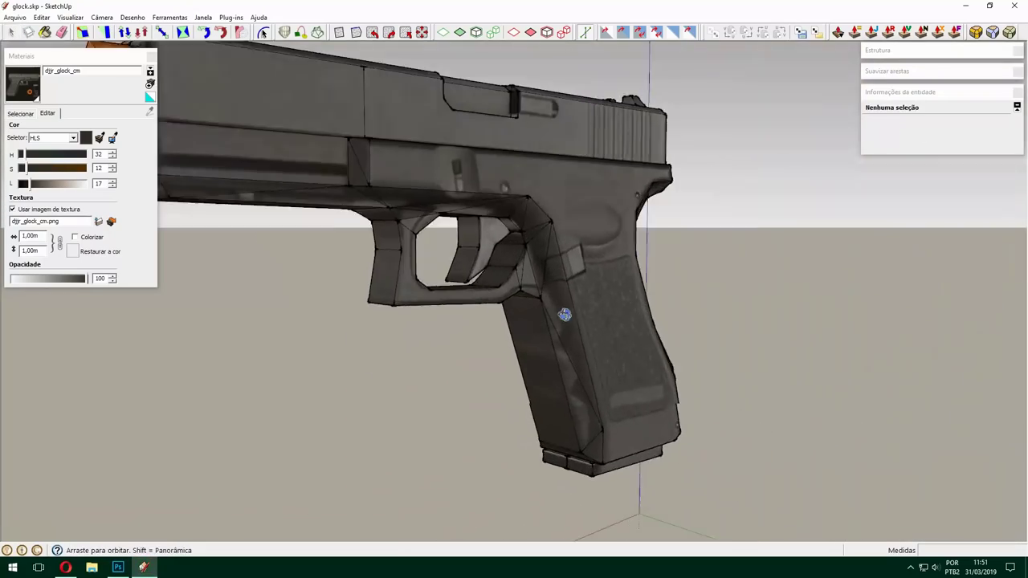
middle_click_drag(564, 315, 643, 298)
scroll(626, 313, "up", 5)
scroll(402, 265, "up", 5)
key("m")
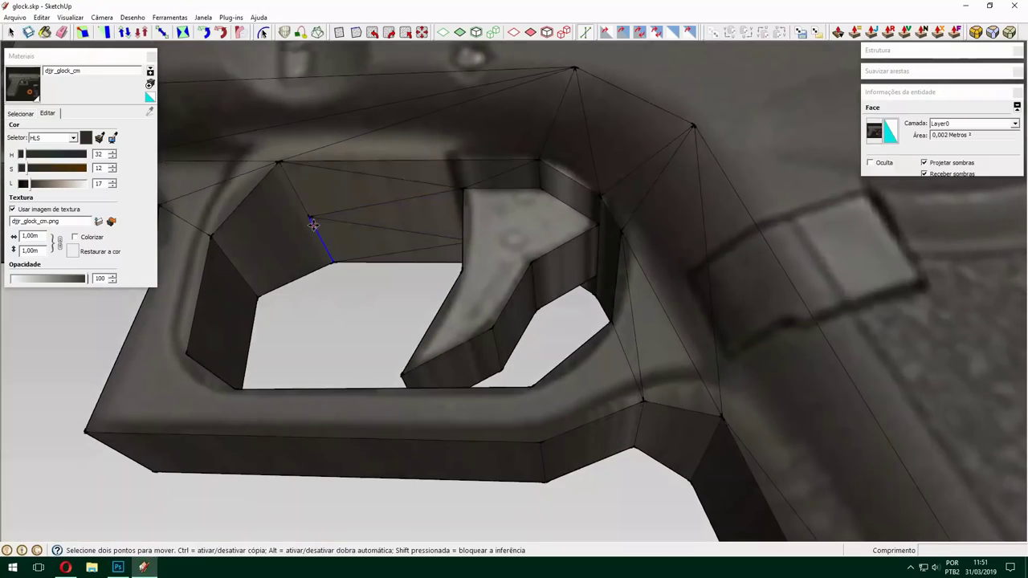
scroll(378, 212, "down", 3)
middle_click_drag(544, 166, 587, 362)
scroll(588, 362, "up", 5)
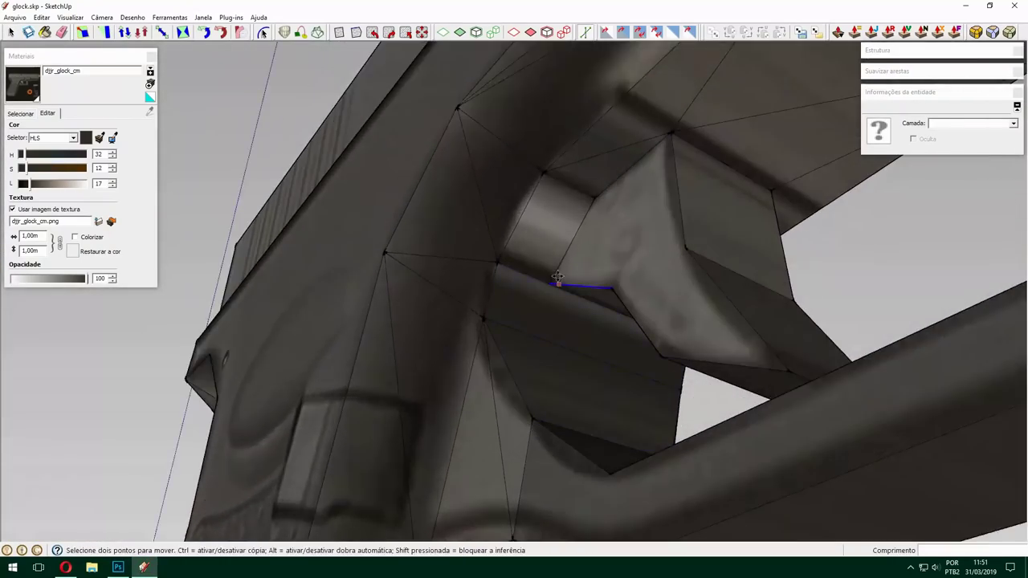
mouse_move(560, 284)
middle_mouse_down()
mouse_move(660, 266)
mouse_move(553, 165)
mouse_move(733, 231)
middle_mouse_up()
left_click(733, 231)
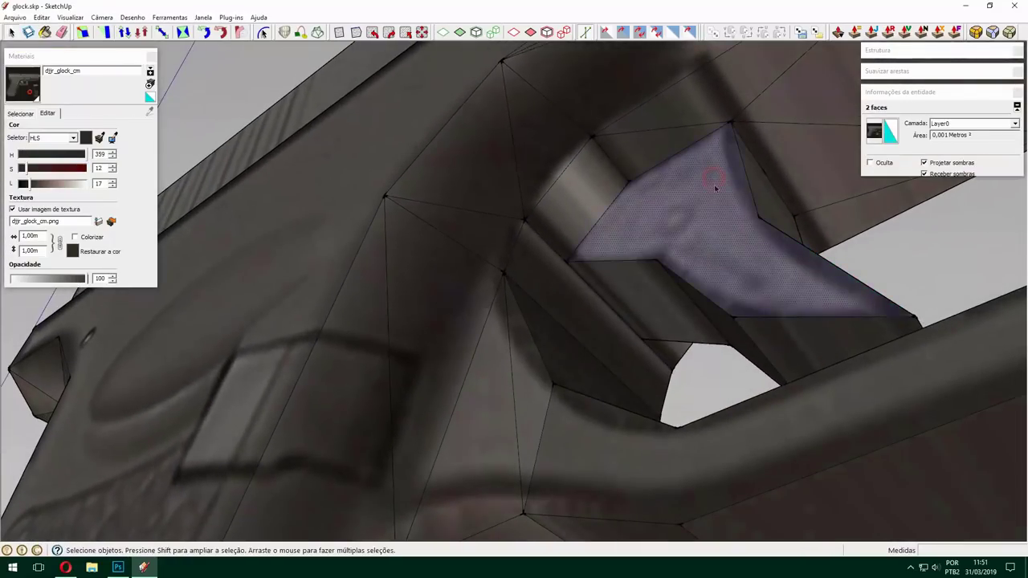
scroll(716, 188, "down", 5)
left_click(615, 523)
scroll(615, 523, "down", 2)
scroll(592, 239, "up", 8)
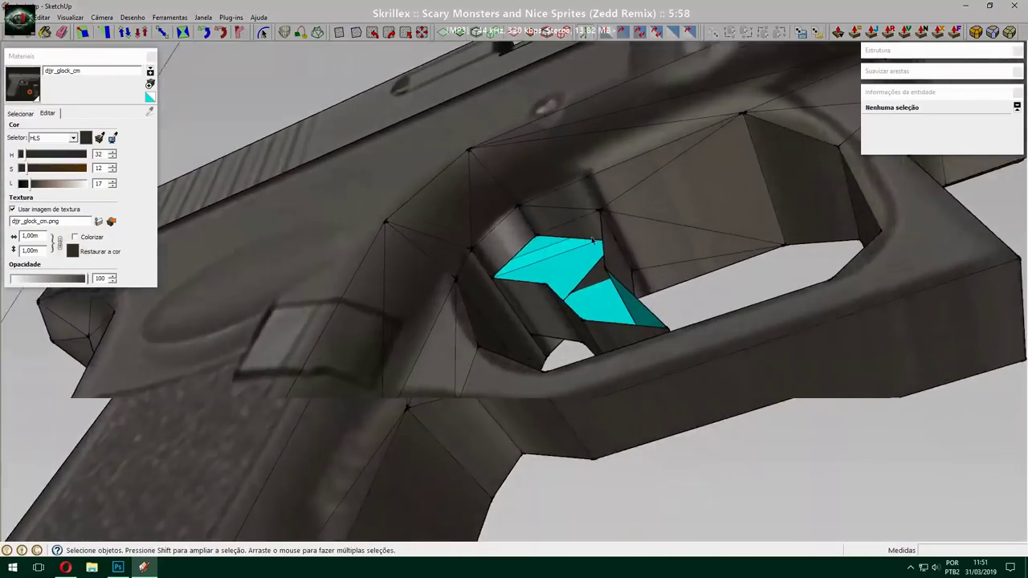
scroll(592, 239, "up", 3)
Make the two trigger faces a component and move it along the green axis
left_click(598, 291)
middle_click_drag(563, 284, 690, 353)
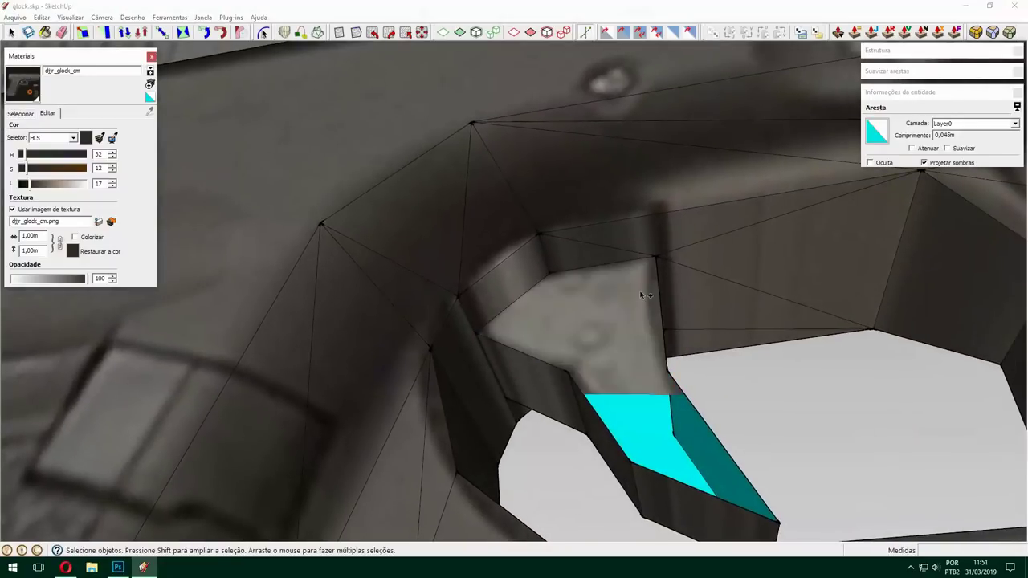
mouse_move(643, 295)
middle_mouse_down()
mouse_move(562, 322)
mouse_move(557, 389)
middle_mouse_up()
scroll(530, 339, "down", 5)
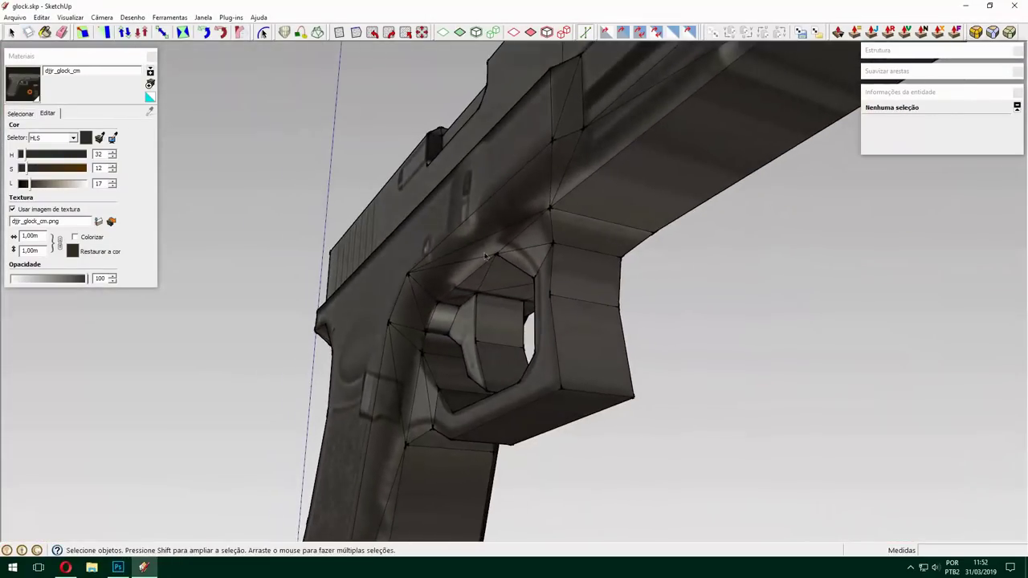
left_click(569, 129)
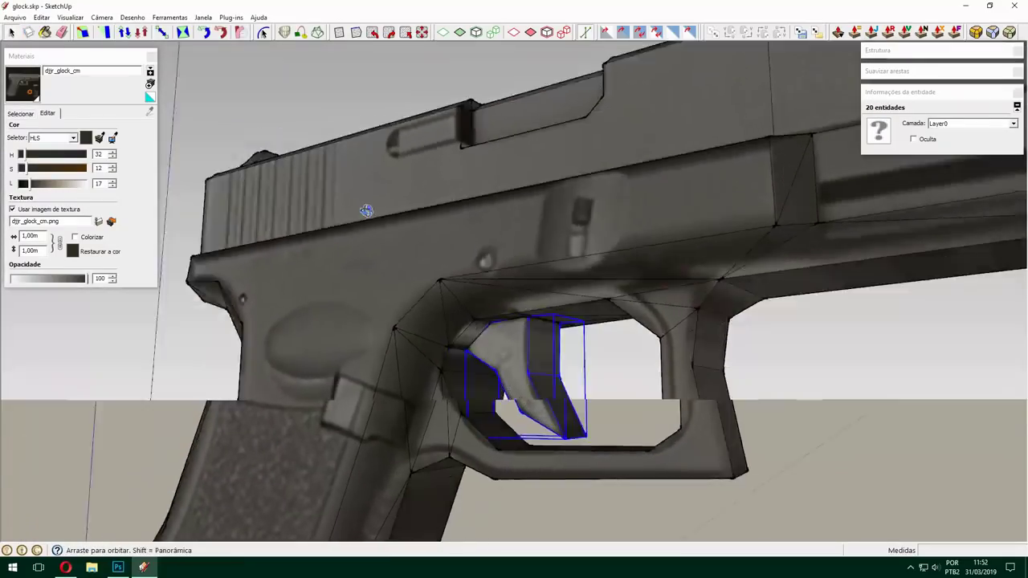
middle_click_drag(570, 129, 450, 327)
key("m")
left_click(450, 327)
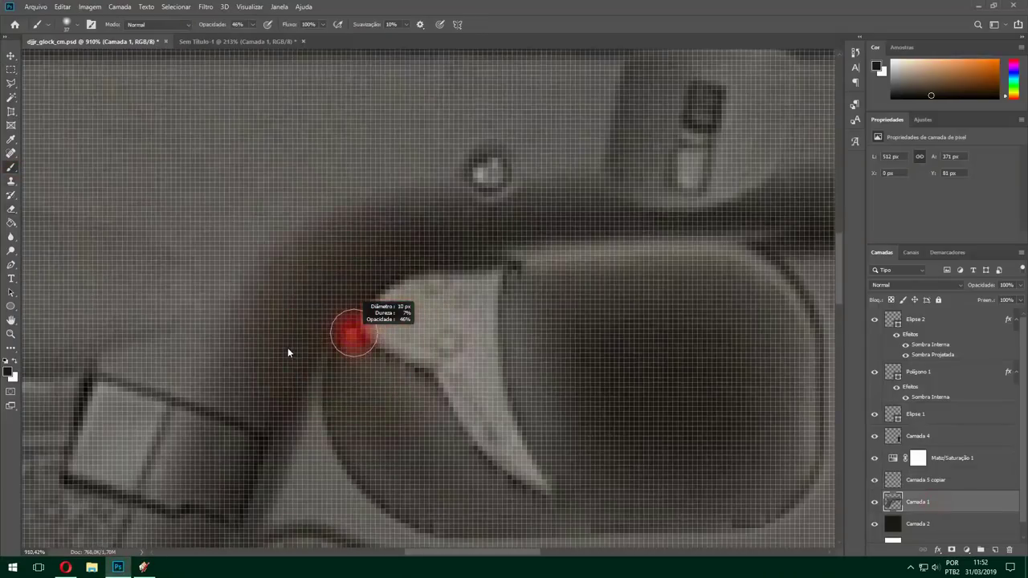
Set a soft brush size and hardness, then paint around the trigger on Camada 1
scroll(403, 373, "down", 3, "alt")
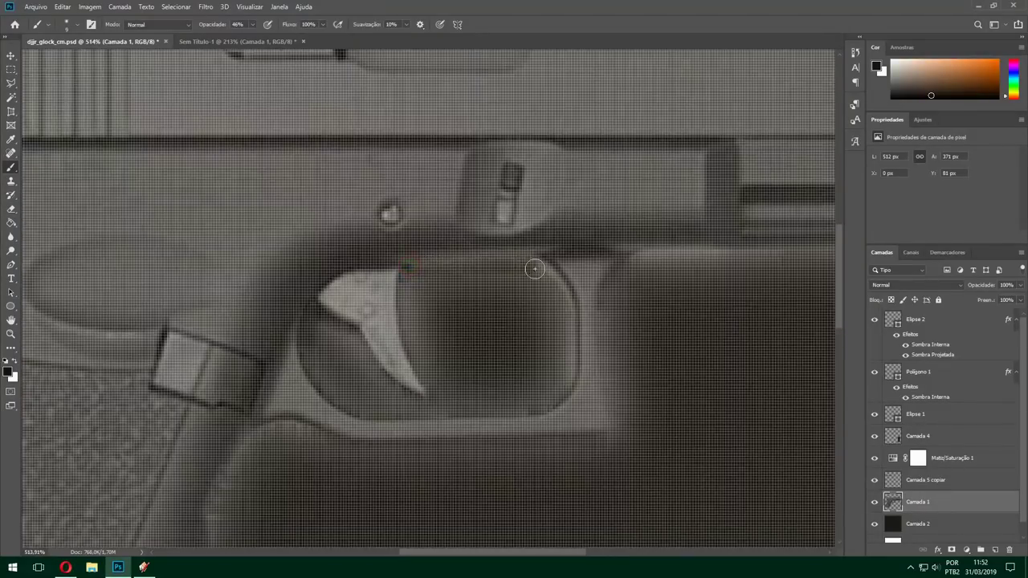
scroll(480, 297, "down", 3, "alt")
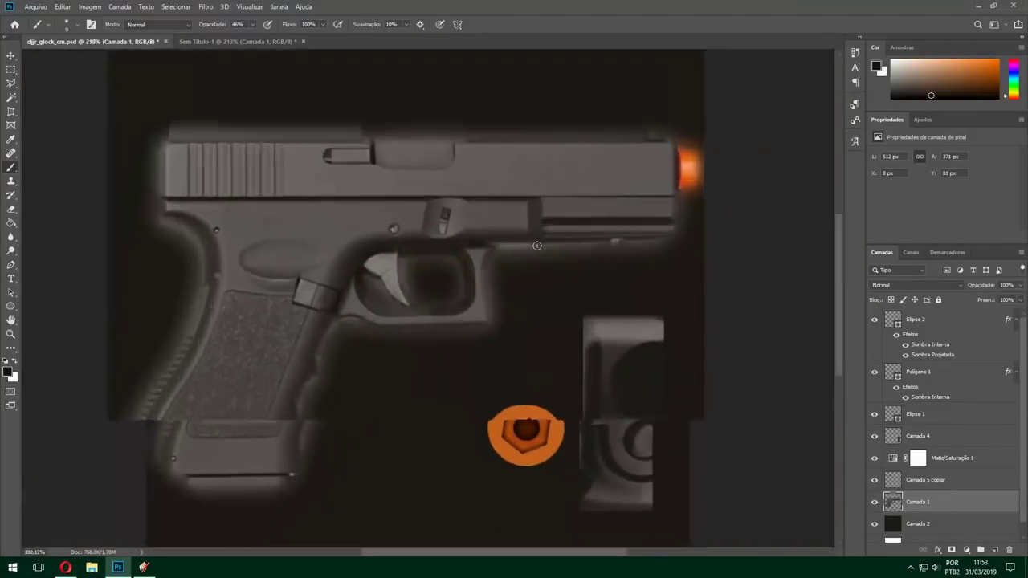
left_click_drag(334, 291, 382, 282)
right_click_drag(530, 270, 545, 275, "alt")
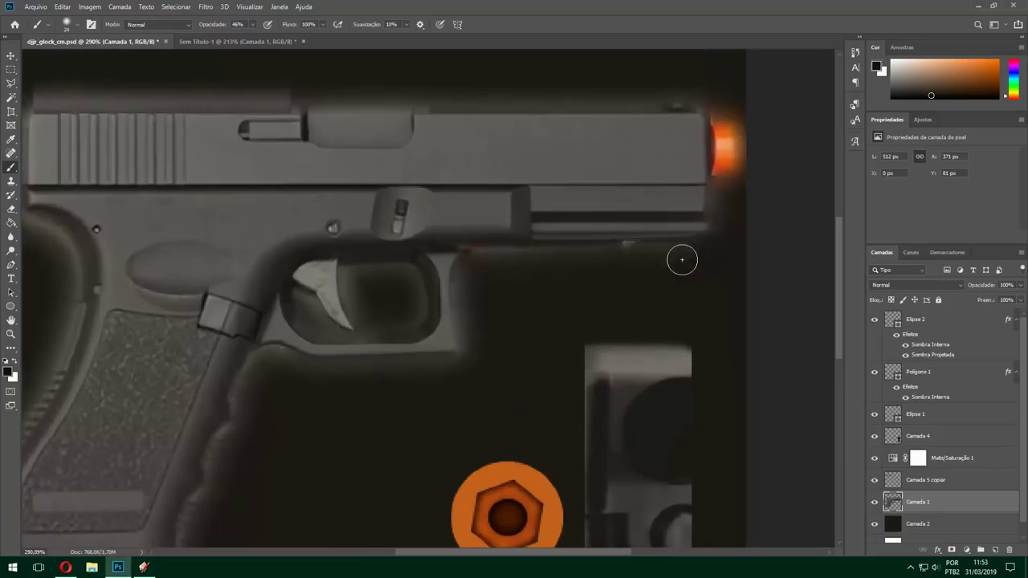
scroll(321, 428, "down", 1, "alt")
scroll(373, 370, "down", 3, "alt")
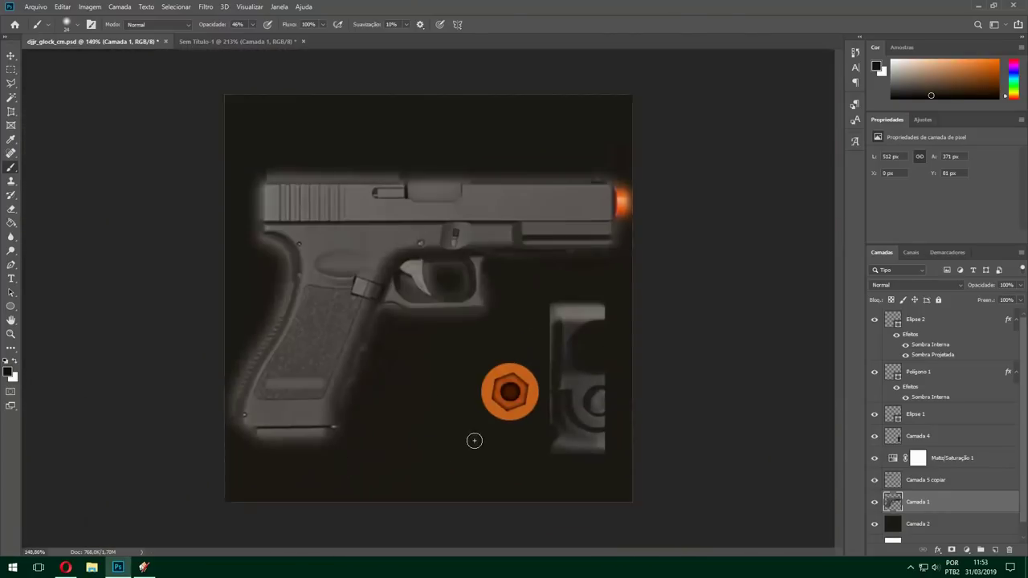
scroll(391, 344, "up", 3, "alt")
scroll(417, 306, "down", 3, "alt")
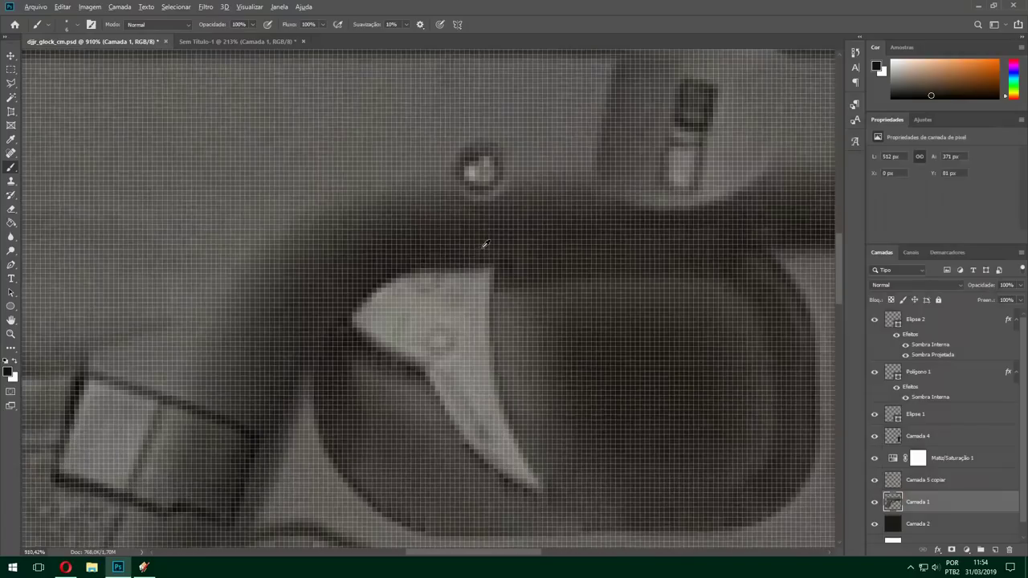
scroll(368, 261, "down", 5, "alt")
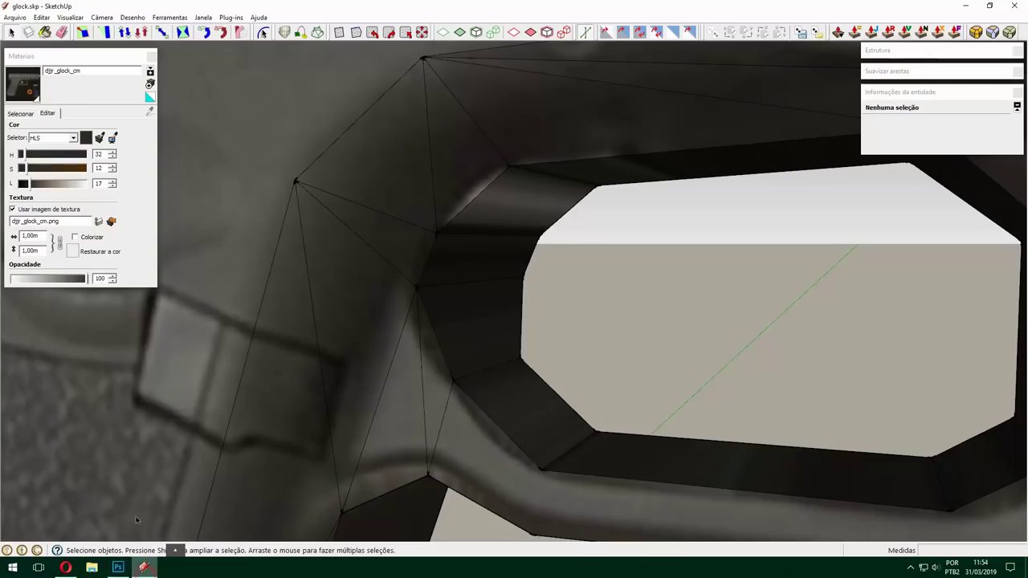
Orbit out to view the whole pistol and select the entire model with Ctrl+A
scroll(137, 520, "down", 5)
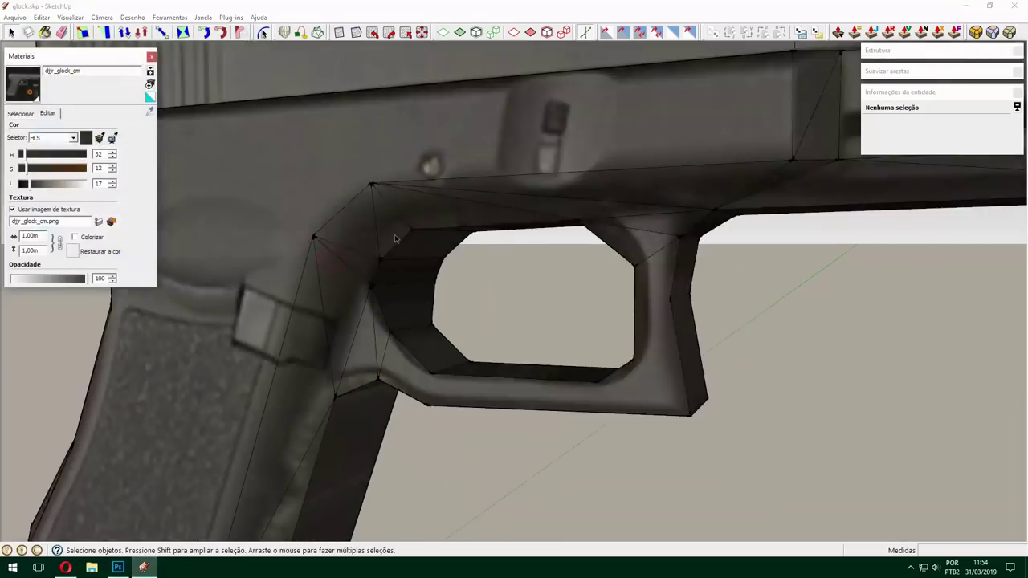
middle_click_drag(557, 276, 453, 386)
scroll(463, 455, "down", 3)
scroll(463, 454, "down", 2)
left_click(194, 448)
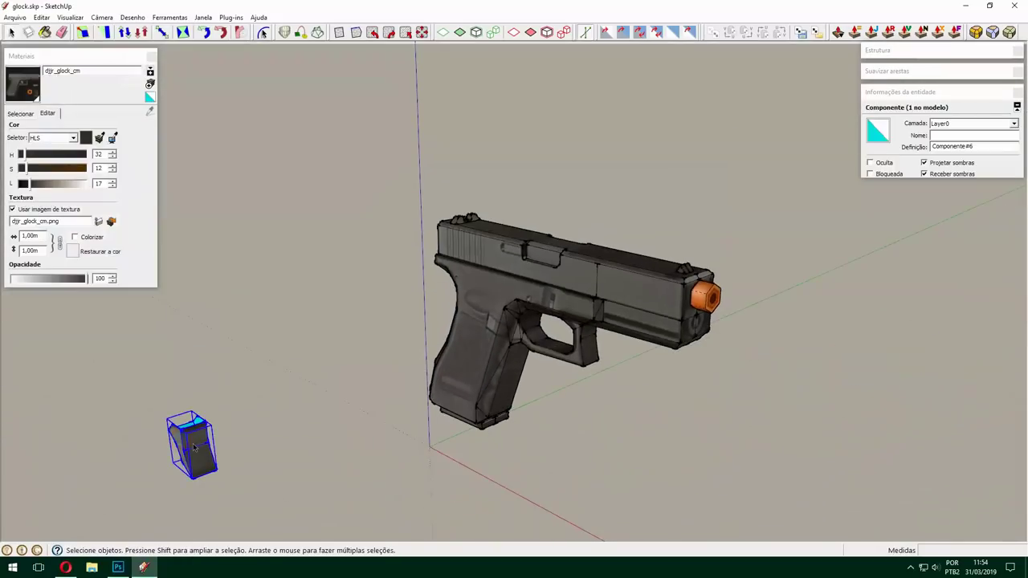
left_click(604, 361)
scroll(604, 361, "up", 4)
scroll(417, 273, "down", 3)
scroll(392, 265, "down", 2)
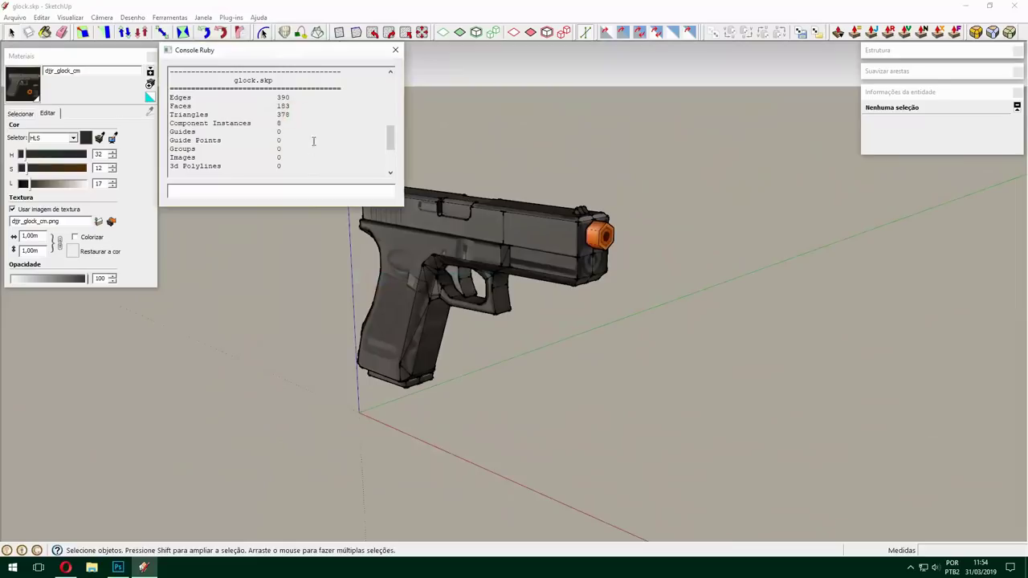
middle_click_drag(603, 285, 191, 322)
key("ctrl+a")
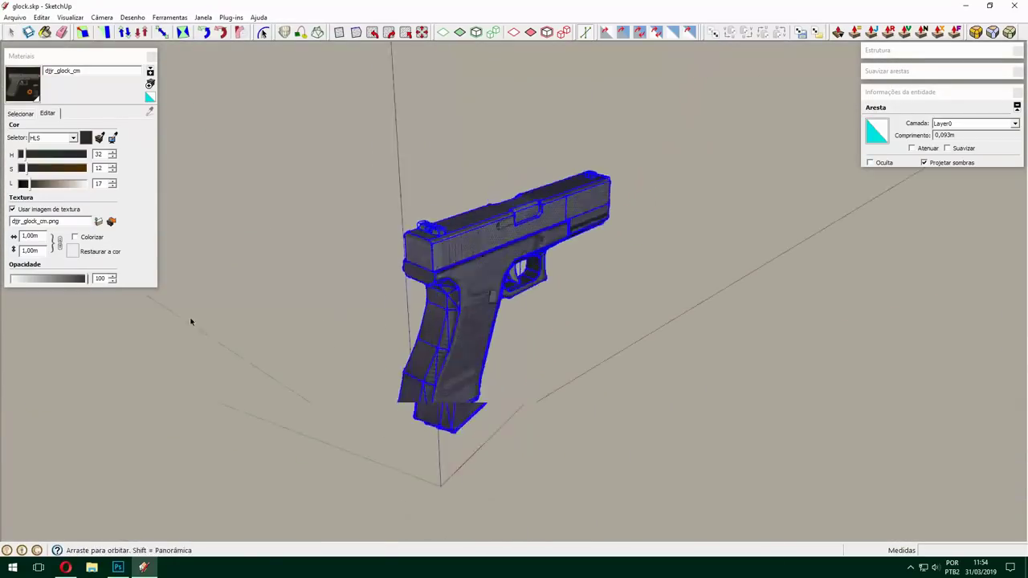
Browse more Glock reference photos in Google Images, then return to SketchUp
left_click(68, 567)
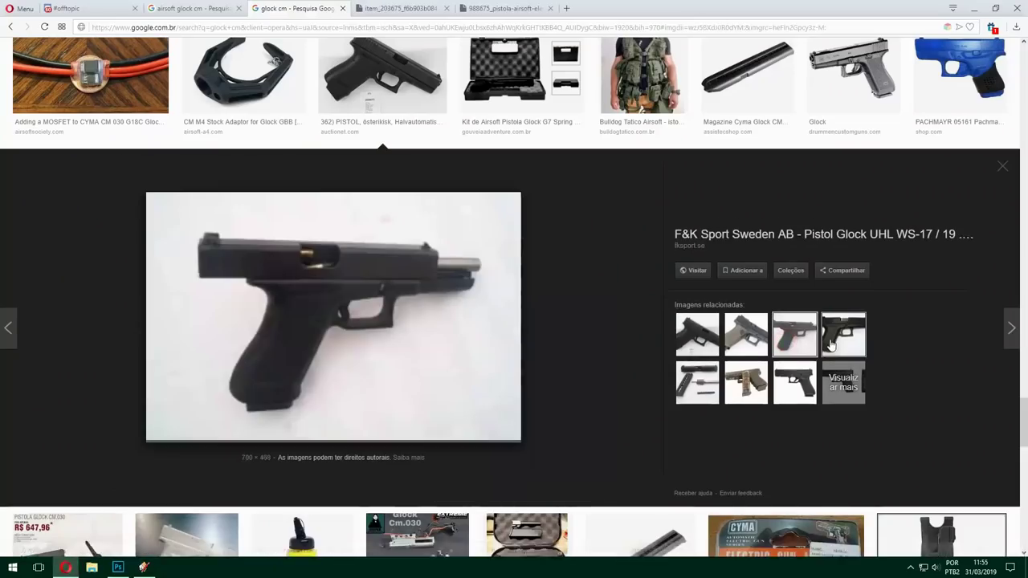
left_click(797, 344)
scroll(458, 452, "up", 3)
left_click(712, 138)
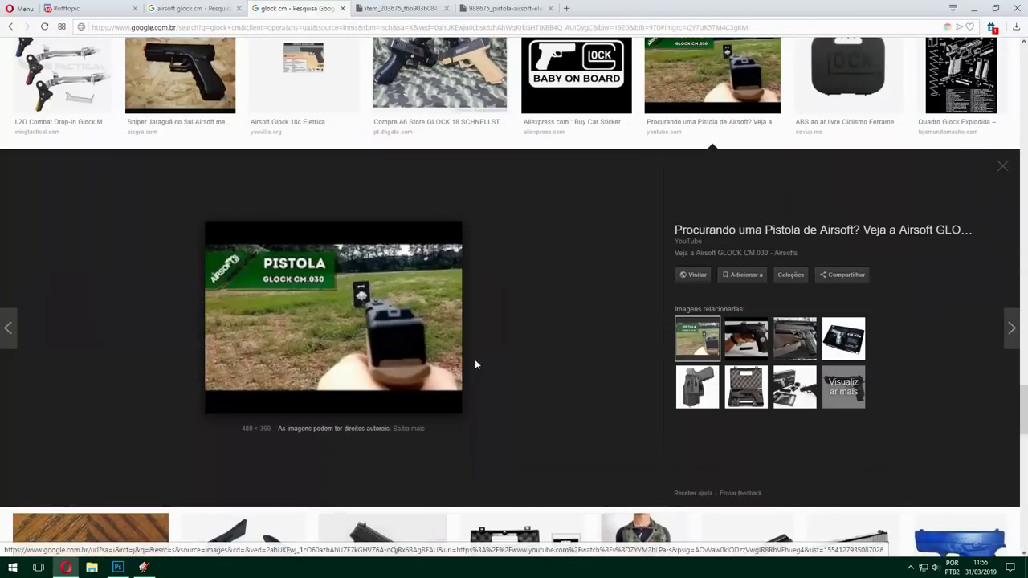
left_click(402, 8)
left_click(293, 8)
scroll(571, 184, "down", 3)
left_click(144, 568)
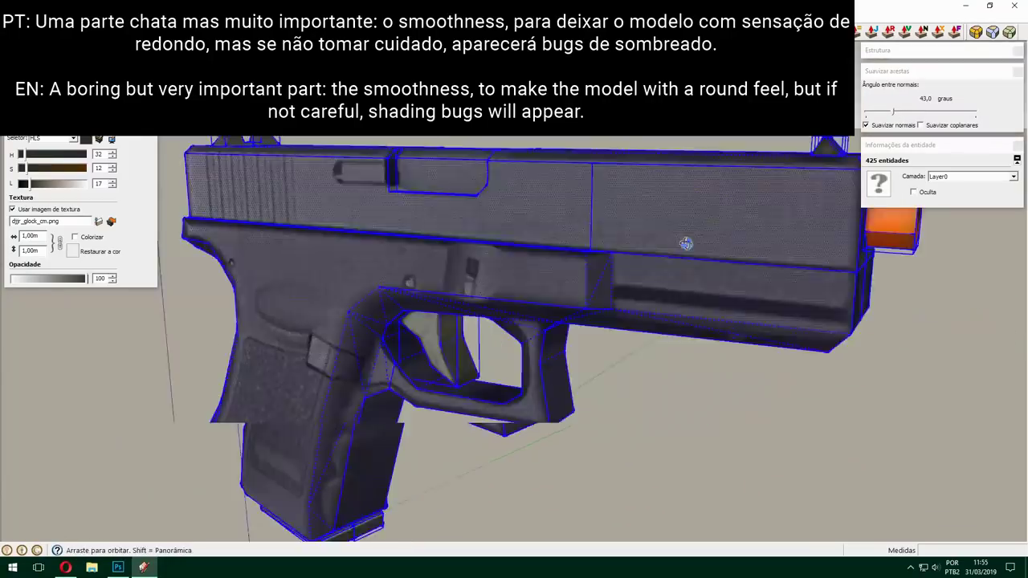
Orbit in close to the trigger guard of the textured Glock
scroll(562, 257, "down", 2)
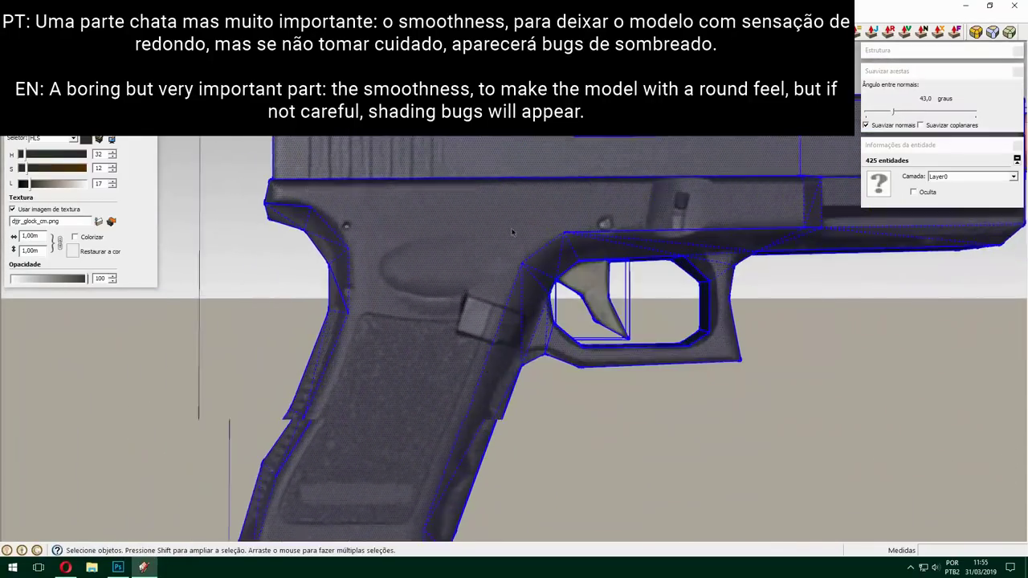
middle_click_drag(546, 241, 513, 224)
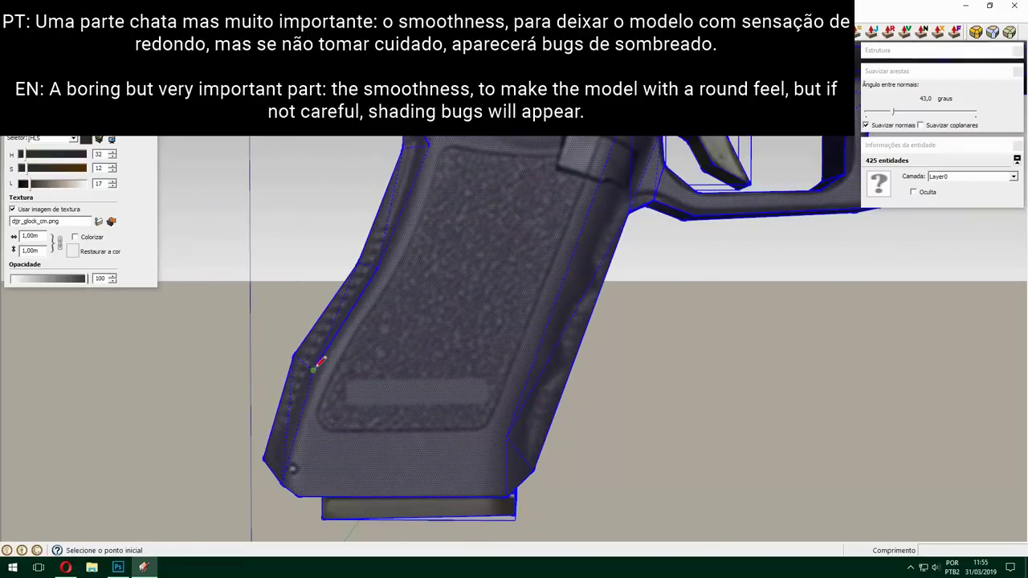
scroll(504, 177, "up", 2)
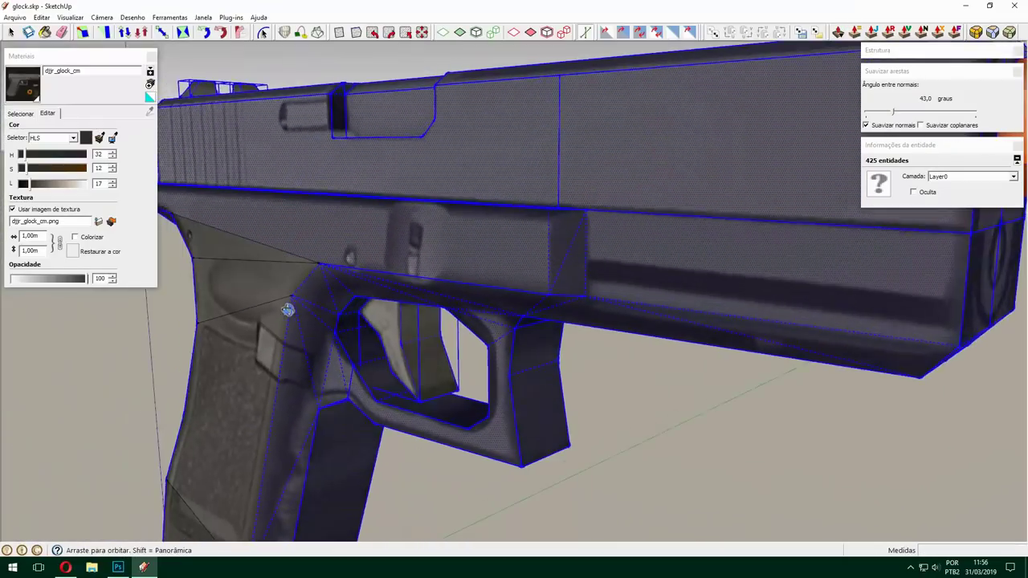
middle_click_drag(547, 241, 562, 239)
scroll(566, 238, "up", 2)
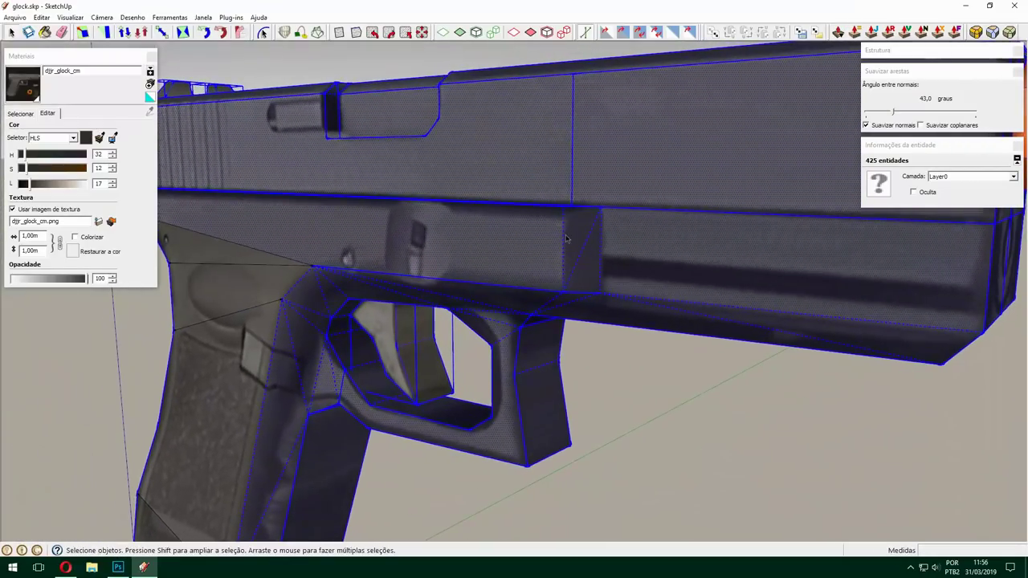
scroll(737, 131, "down", 3)
middle_click_drag(723, 200, 527, 294)
key("m")
scroll(486, 361, "up", 4)
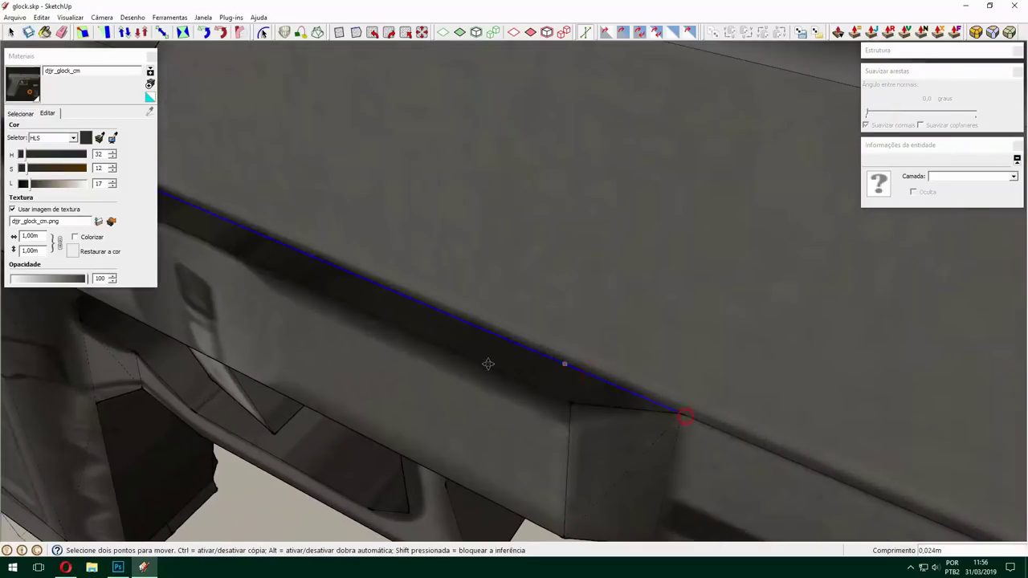
key("space")
scroll(531, 298, "down", 5)
left_click(911, 570)
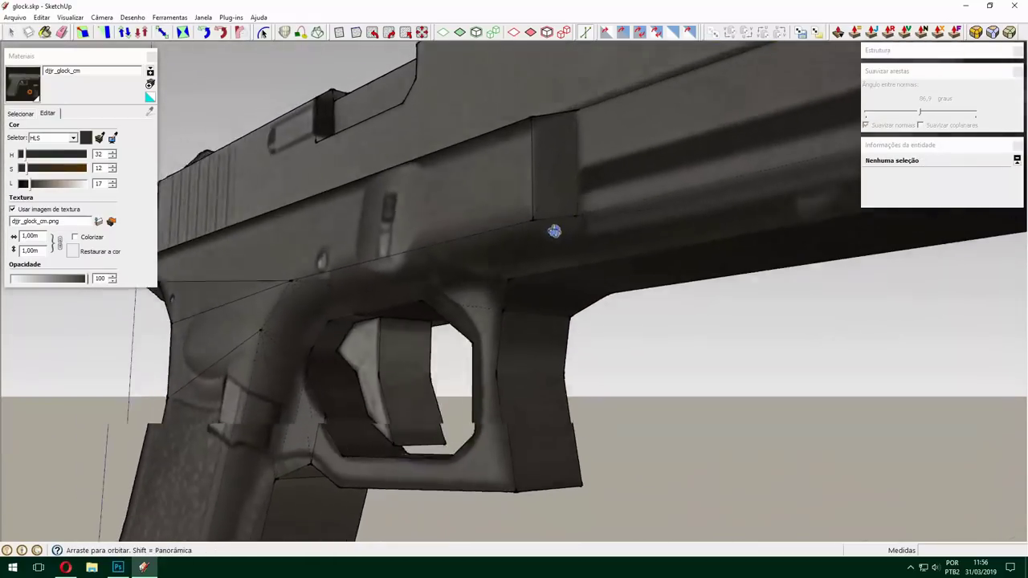
Soften the edges under the slide, raising the smoothing angle to 122 degrees
left_click_drag(554, 231, 420, 211)
key("space")
left_click(450, 208)
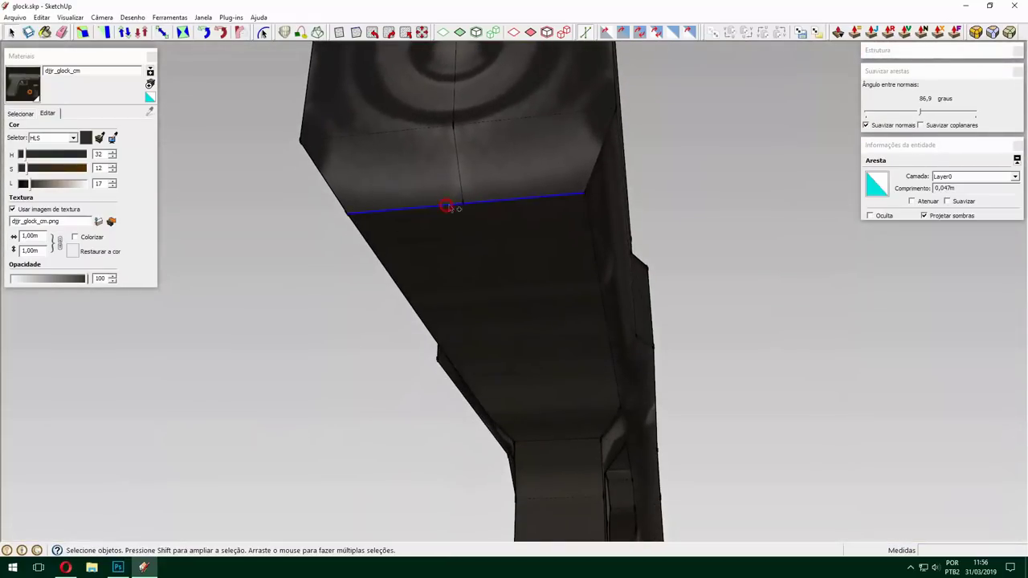
middle_click_drag(562, 337, 382, 432)
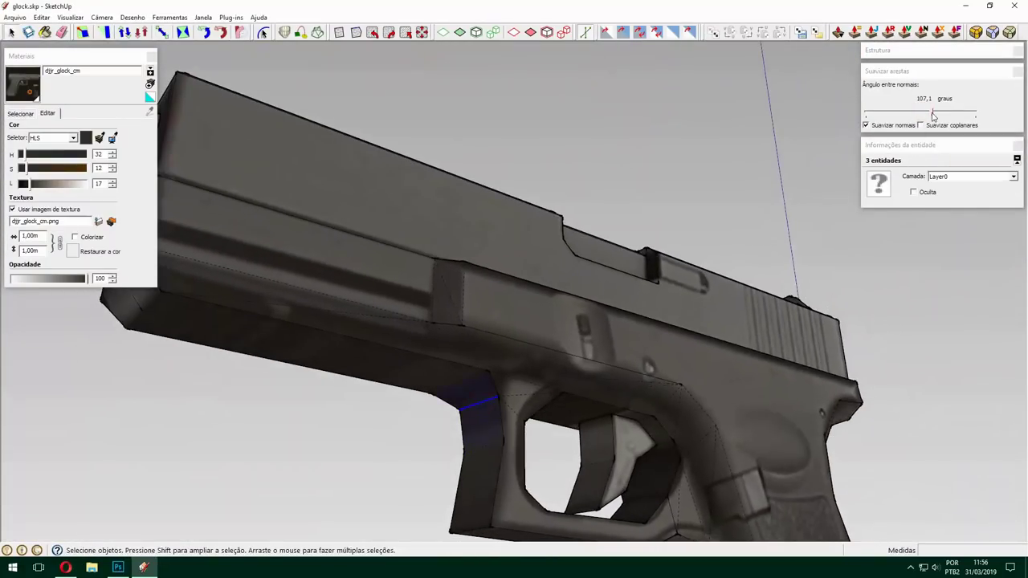
scroll(305, 338, "up", 5)
middle_click_drag(305, 338, 662, 351)
left_click_drag(924, 110, 942, 109)
scroll(482, 322, "down", 5)
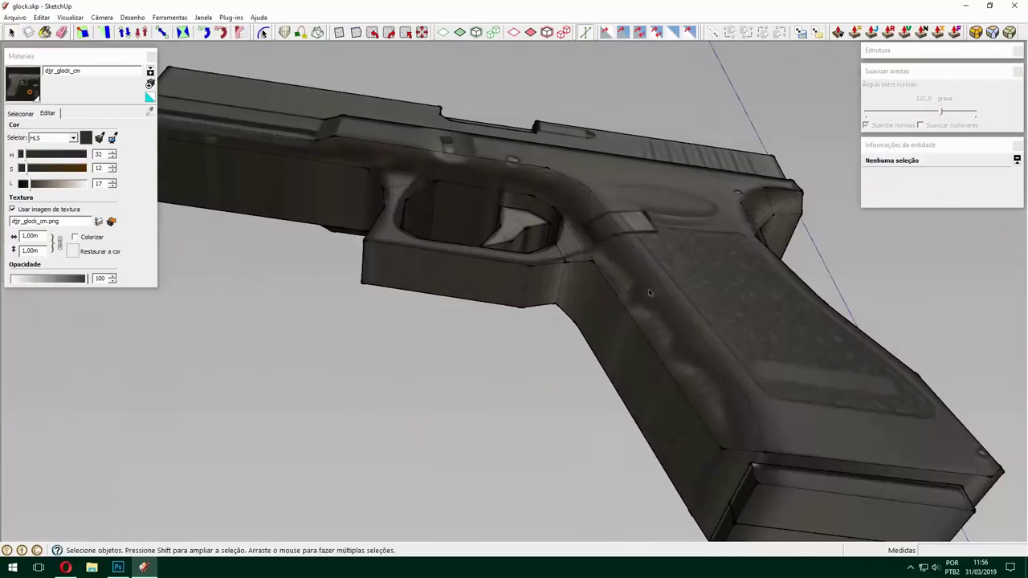
middle_click_drag(482, 322, 603, 241)
right_click(671, 337)
mouse_move(733, 319)
middle_mouse_down()
mouse_move(688, 391)
mouse_move(485, 360)
mouse_move(420, 426)
mouse_move(552, 411)
middle_mouse_up()
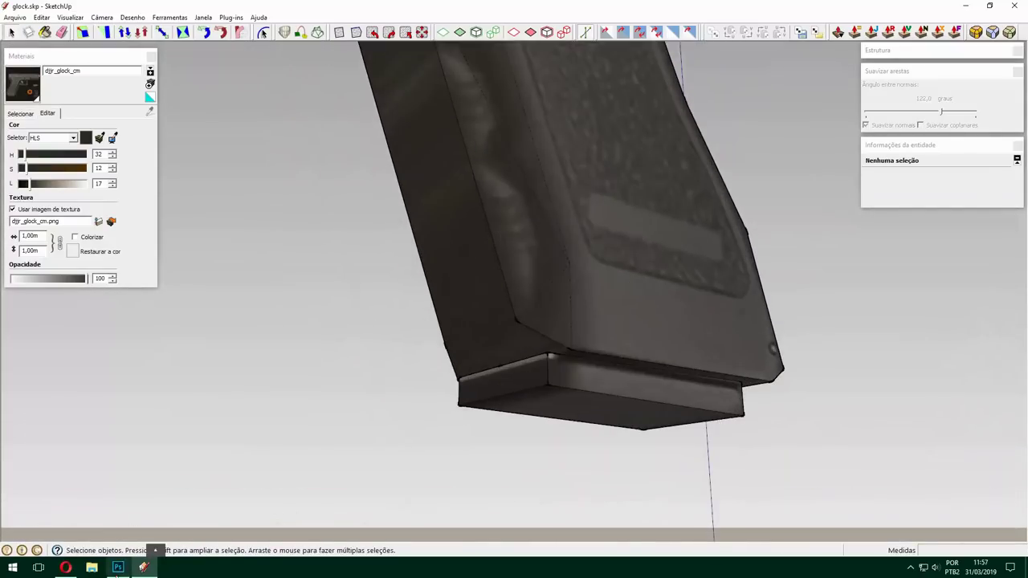
Re-export the djr_glock_cm texture as PNG, then select the magazine base's bottom face
key("alt+Tab")
scroll(387, 374, "down", 5, "alt")
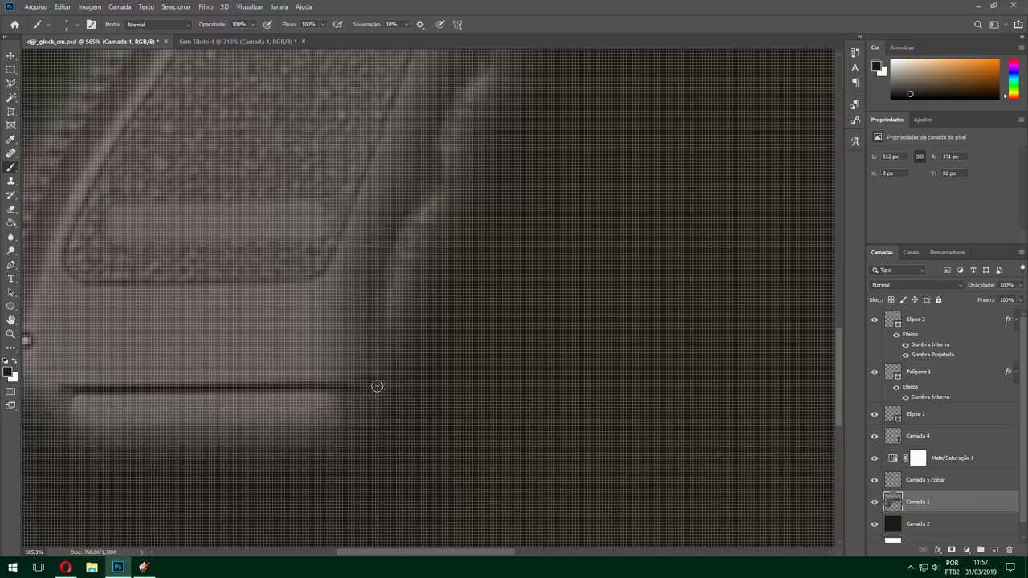
scroll(605, 351, "down", 4, "alt")
key("ctrl+alt+shift+w")
left_click(964, 495)
key("Return")
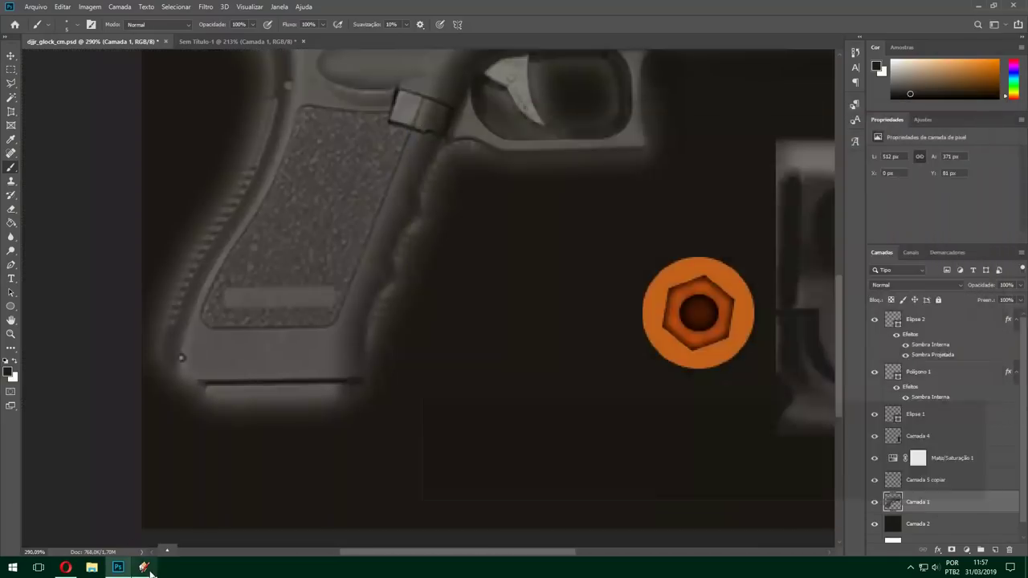
key("alt+Tab")
mouse_move(482, 401)
middle_mouse_down()
mouse_move(500, 332)
mouse_move(492, 185)
mouse_move(498, 305)
mouse_move(509, 259)
middle_mouse_up()
left_click(496, 297)
Select a face of the magazine base and orbit around it toward the grip
scroll(495, 297, "up", 5)
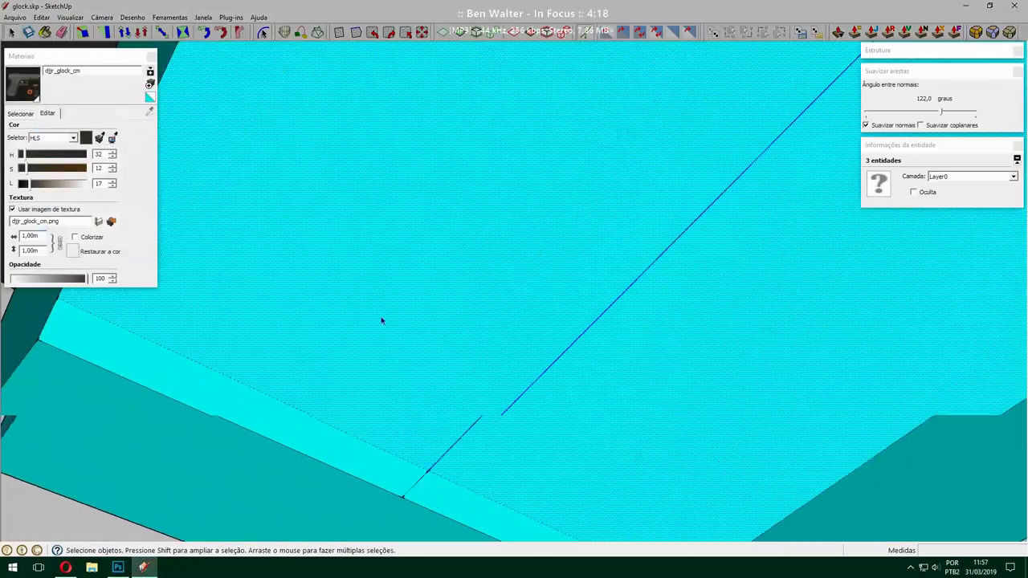
mouse_move(380, 319)
middle_mouse_down()
mouse_move(478, 390)
mouse_move(918, 490)
mouse_move(495, 397)
mouse_move(379, 460)
middle_mouse_up()
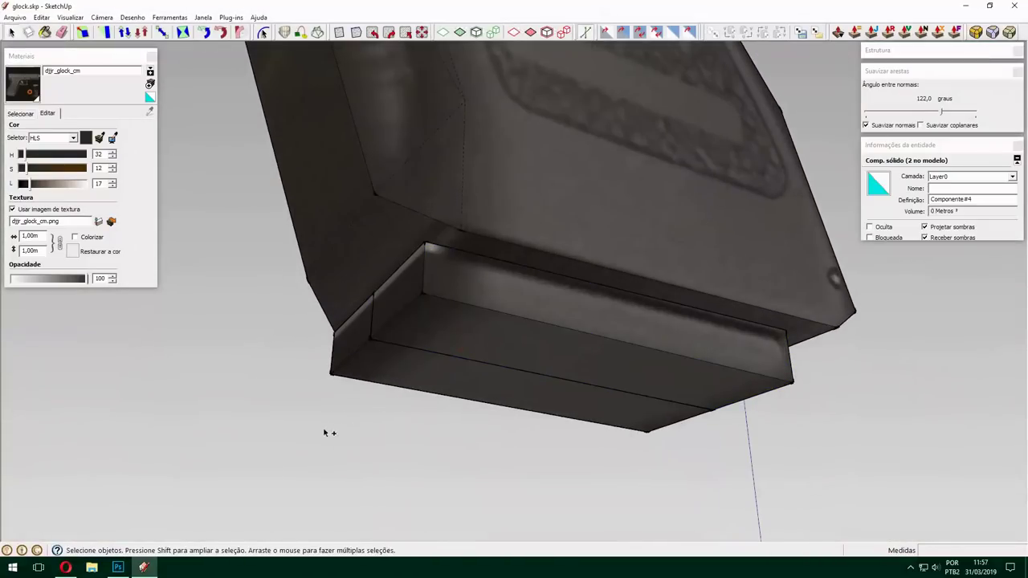
right_click(458, 378)
scroll(458, 377, "up", 3)
right_click(408, 356)
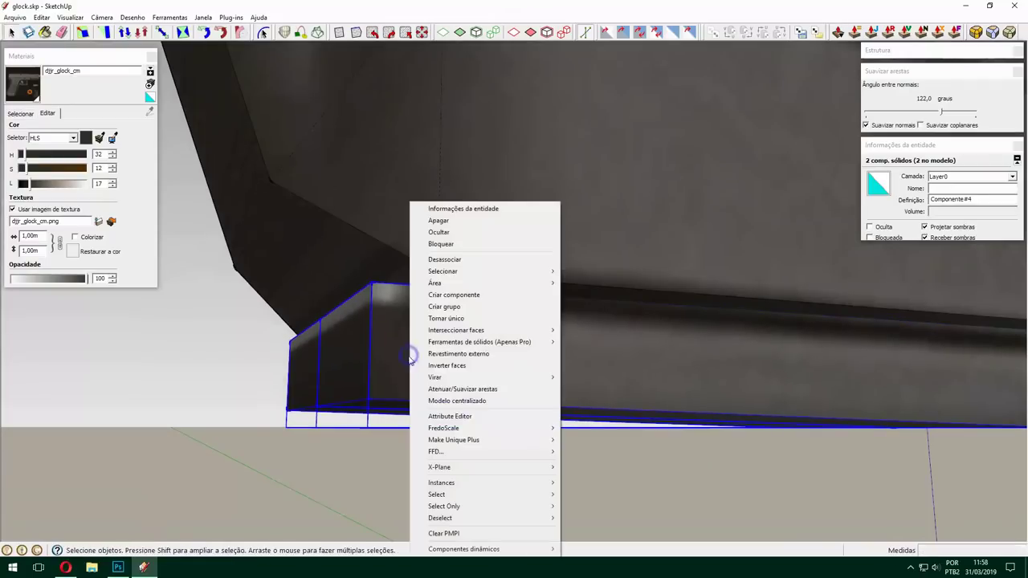
left_click(100, 223)
left_click(377, 374)
mouse_move(378, 373)
middle_mouse_down()
mouse_move(654, 369)
mouse_move(615, 338)
middle_mouse_up()
scroll(496, 332, "up", 3)
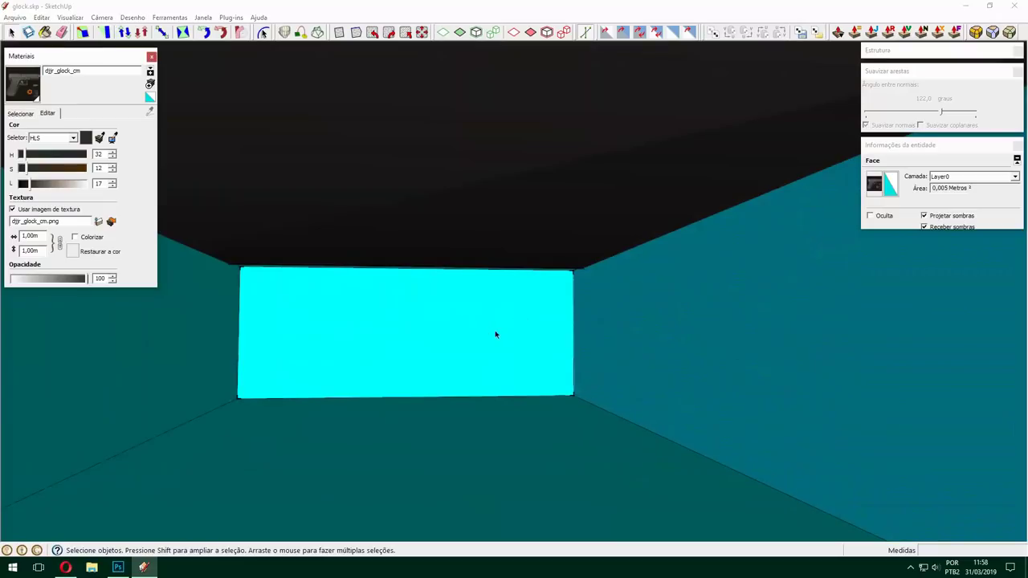
scroll(575, 380, "up", 2)
middle_click_drag(550, 362, 559, 264)
scroll(559, 264, "down", 5)
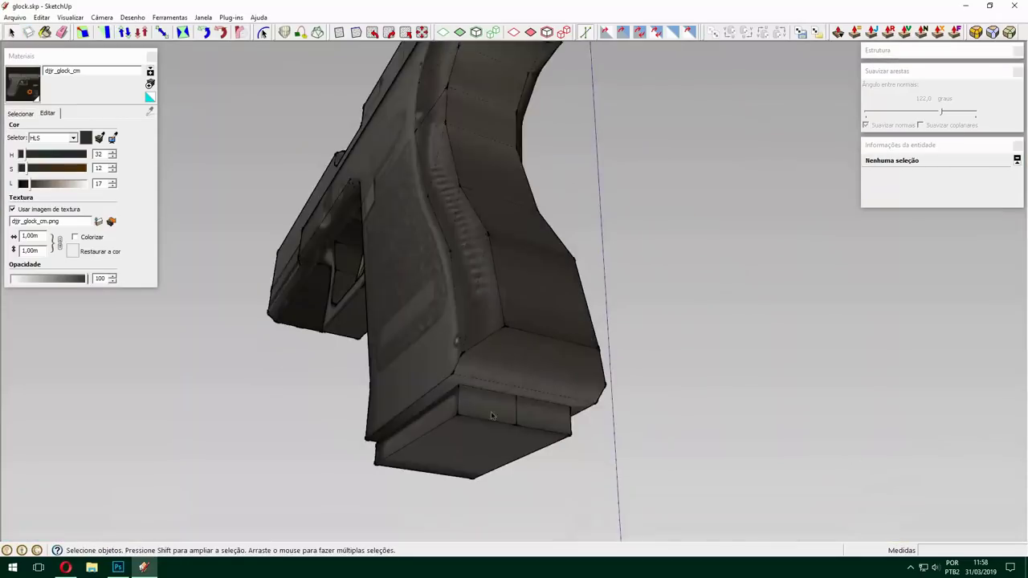
scroll(567, 497, "up", 2)
scroll(567, 498, "up", 2)
Select the grip-side edges and lower their smoothing angle to 73.8 degrees
left_click(567, 497)
middle_click_drag(567, 497, 565, 437)
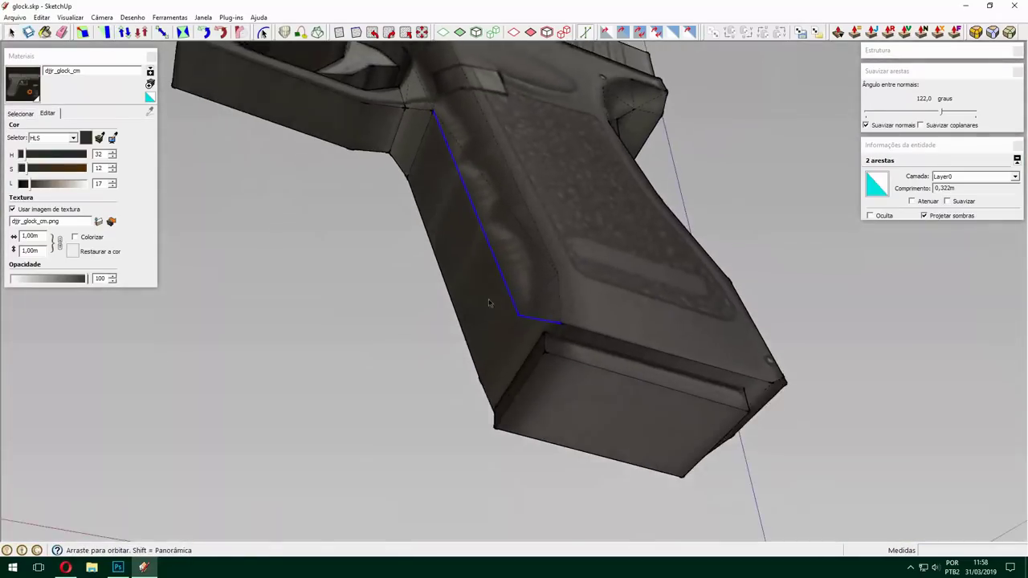
left_click_drag(940, 113, 912, 113)
scroll(682, 159, "up", 2)
left_click(682, 159)
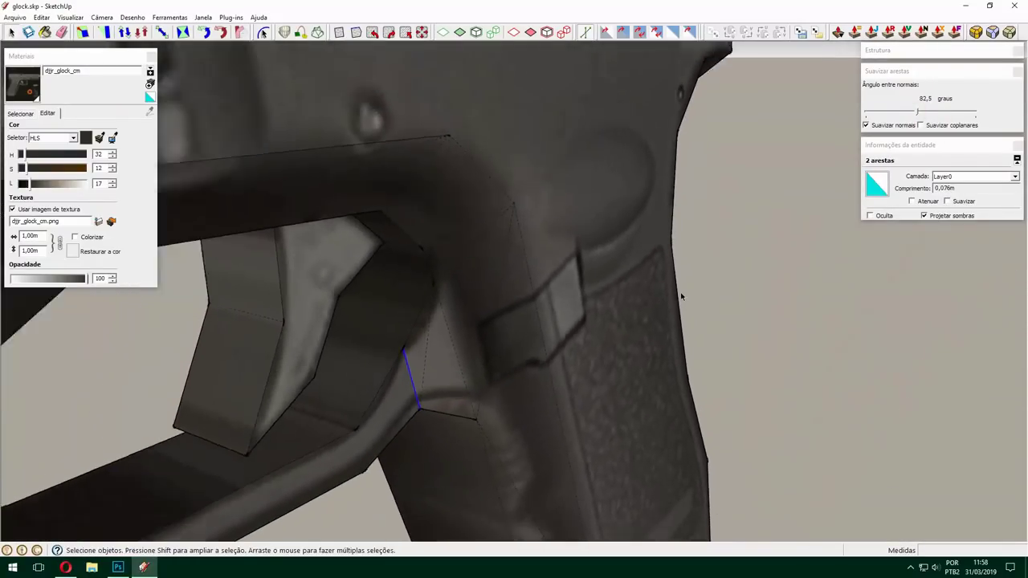
Select the trigger part, then orbit around the grip and slide to the trigger area
mouse_move(549, 238)
middle_mouse_down()
mouse_move(601, 291)
mouse_move(454, 398)
middle_mouse_up()
scroll(601, 292, "up", 3)
left_click(407, 195)
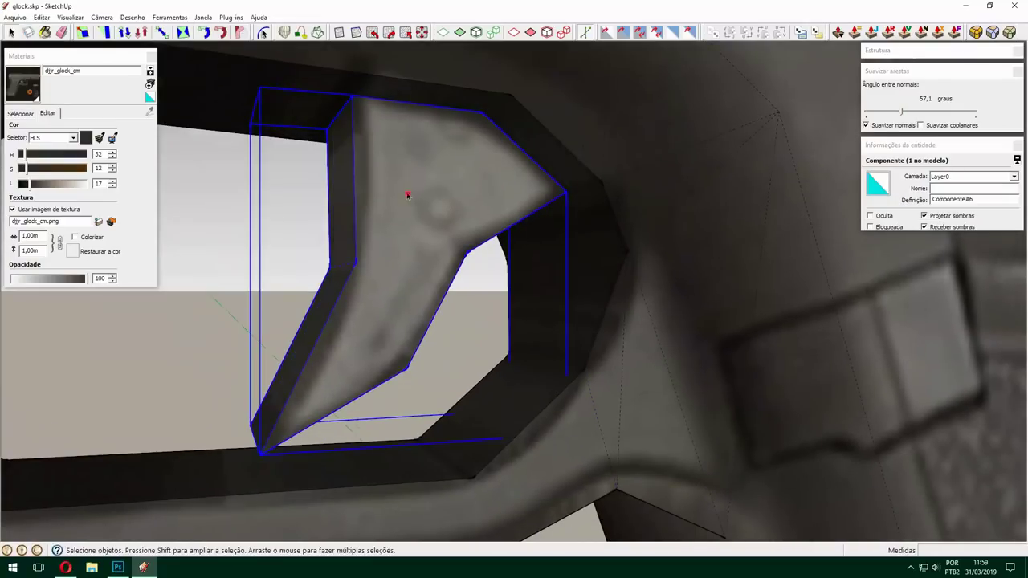
scroll(444, 186, "up", 5)
scroll(450, 153, "down", 5)
right_click(505, 168)
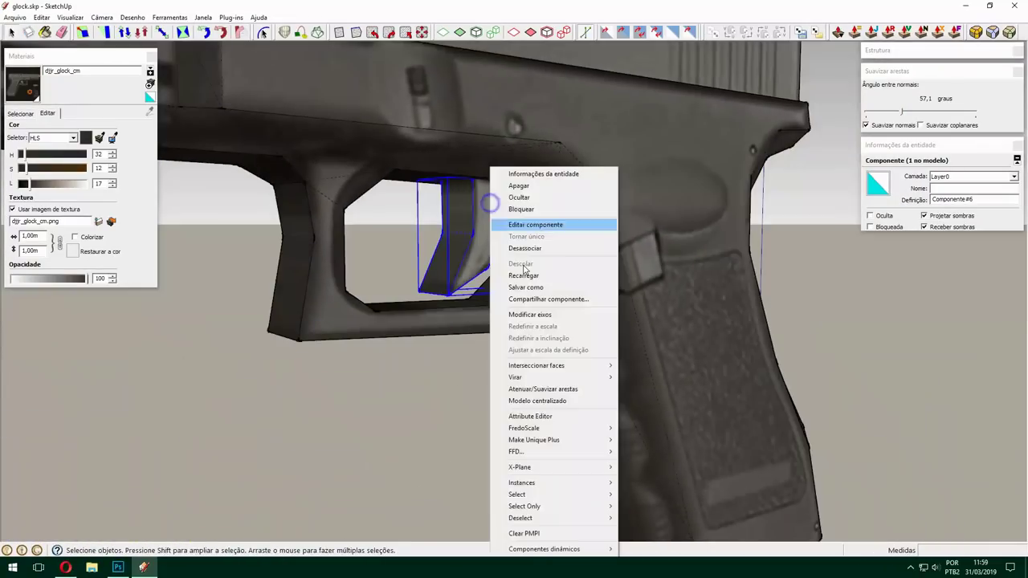
left_click(551, 223)
middle_click_drag(551, 223, 465, 340)
mouse_move(515, 230)
middle_mouse_down()
mouse_move(528, 238)
mouse_move(474, 236)
middle_mouse_up()
mouse_move(514, 209)
middle_mouse_down()
mouse_move(455, 183)
mouse_move(554, 154)
mouse_move(479, 198)
mouse_move(522, 241)
mouse_move(626, 297)
middle_mouse_up()
mouse_move(424, 225)
middle_mouse_down()
mouse_move(386, 245)
mouse_move(535, 202)
mouse_move(789, 213)
mouse_move(471, 185)
mouse_move(386, 199)
mouse_move(553, 168)
mouse_move(546, 229)
mouse_move(514, 172)
mouse_move(708, 182)
mouse_move(442, 278)
mouse_move(651, 275)
middle_mouse_up()
Switch the face style to plain untextured white and orbit around the pistol's grip
left_click(70, 17)
left_click(213, 205)
mouse_move(276, 190)
middle_mouse_down()
mouse_move(537, 350)
mouse_move(337, 362)
mouse_move(294, 409)
mouse_move(334, 327)
mouse_move(530, 365)
middle_mouse_up()
scroll(537, 350, "up", 3)
scroll(730, 432, "down", 3)
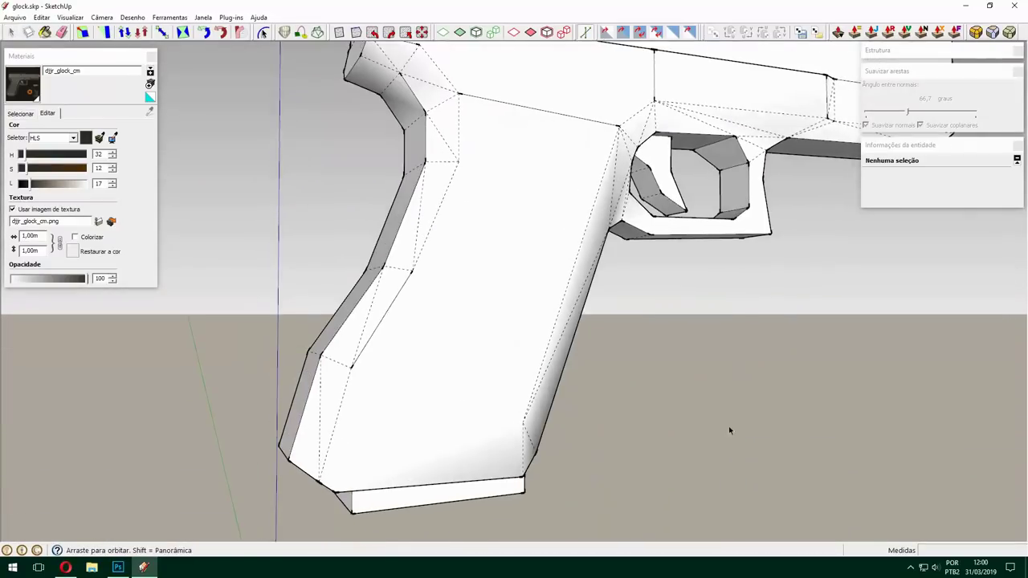
mouse_move(528, 349)
middle_mouse_down()
mouse_move(470, 324)
mouse_move(489, 477)
mouse_move(604, 238)
mouse_move(274, 224)
middle_mouse_up()
scroll(604, 238, "up", 5)
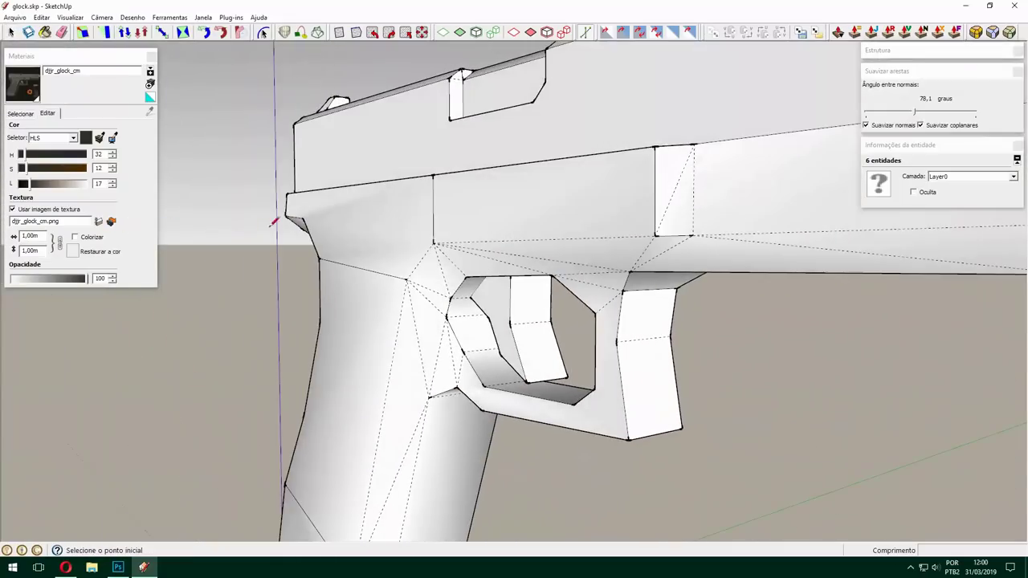
middle_click_drag(374, 251, 552, 260)
Orbit down onto the slide top and explode the notch group into loose geometry
key("space")
left_click(553, 260)
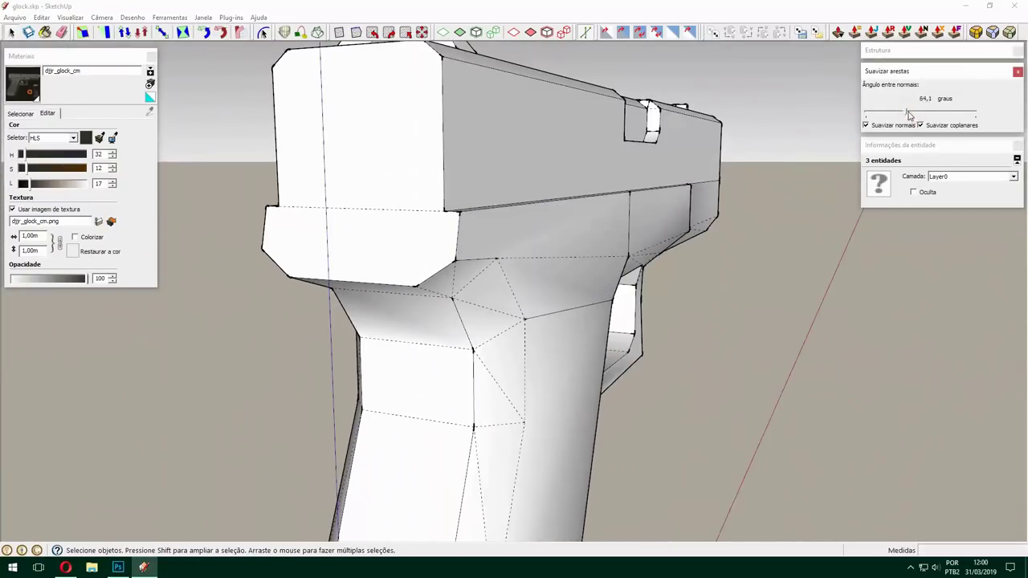
left_click(804, 201)
mouse_move(803, 201)
middle_mouse_down()
mouse_move(471, 198)
mouse_move(385, 321)
mouse_move(634, 291)
middle_mouse_up()
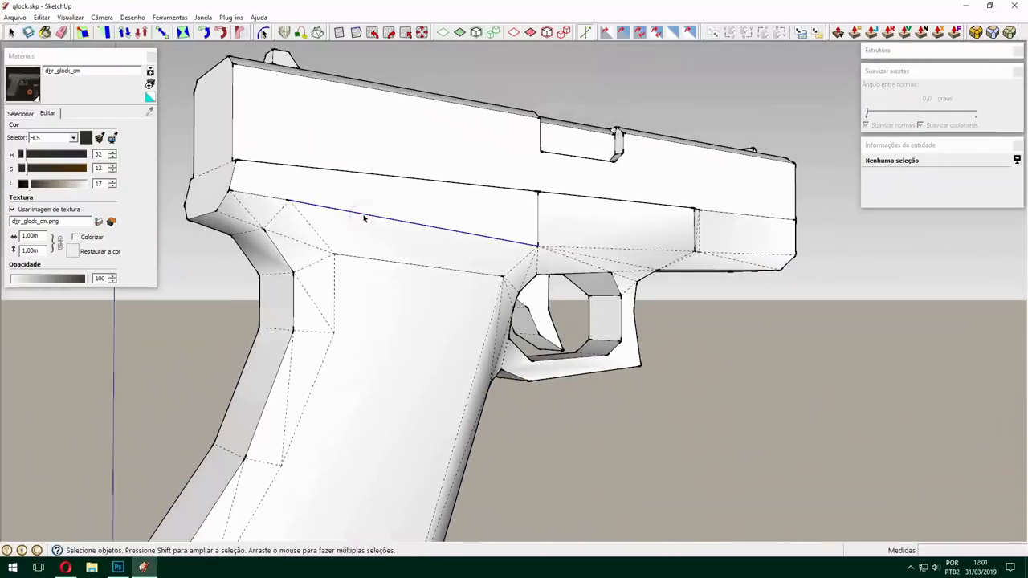
middle_click_drag(363, 218, 493, 286)
mouse_move(498, 193)
middle_mouse_down()
mouse_move(557, 239)
mouse_move(503, 218)
mouse_move(831, 307)
mouse_move(529, 250)
middle_mouse_up()
key("space")
right_click(529, 251)
left_click(563, 282)
scroll(494, 256, "up", 2)
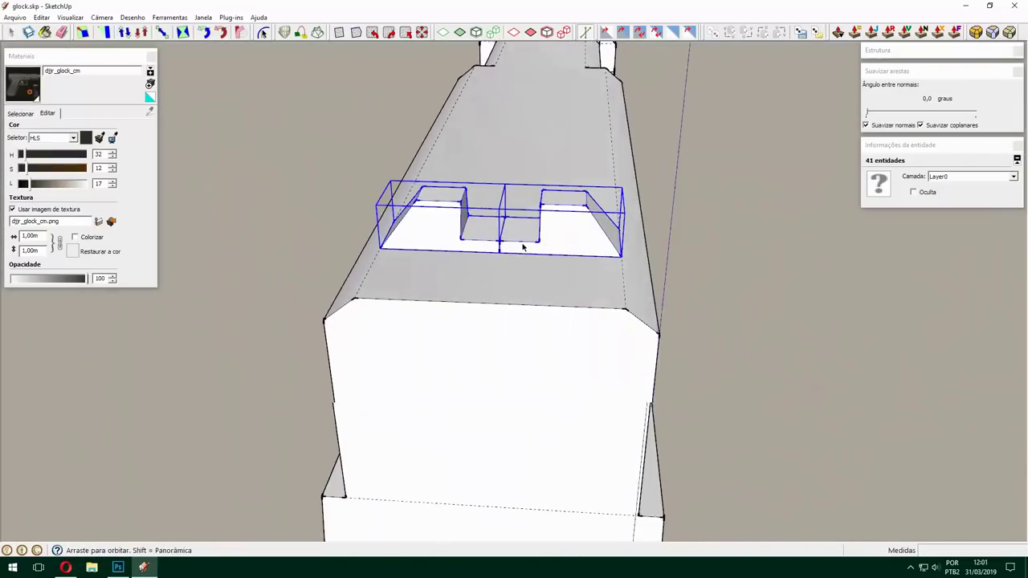
scroll(522, 248, "up", 3)
Draw a new edge across the notch corners on the slide top
key("m")
left_click(455, 284)
scroll(321, 316, "down", 3)
mouse_move(321, 317)
middle_mouse_down()
mouse_move(436, 188)
mouse_move(509, 262)
mouse_move(658, 241)
mouse_move(503, 238)
middle_mouse_up()
key("space")
mouse_move(723, 241)
middle_mouse_down()
mouse_move(509, 267)
mouse_move(482, 316)
middle_mouse_up()
left_click(441, 193)
left_click(554, 190)
key("space")
mouse_move(554, 189)
middle_mouse_down()
mouse_move(510, 201)
mouse_move(506, 225)
mouse_move(475, 215)
mouse_move(423, 294)
mouse_move(587, 287)
mouse_move(666, 383)
middle_mouse_up()
right_click(506, 221)
scroll(422, 294, "down", 5)
Orbit around the slide to inspect the muzzle hexagon part
scroll(626, 279, "up", 3)
key("m")
scroll(683, 366, "down", 5)
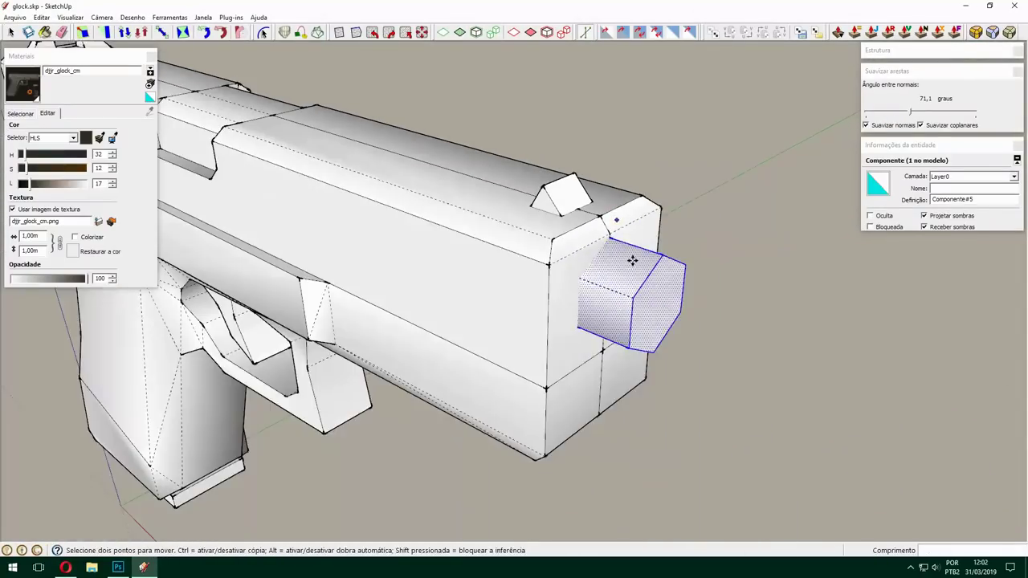
scroll(634, 257, "up", 3)
middle_click_drag(633, 257, 539, 236)
scroll(539, 236, "up", 5)
scroll(477, 249, "up", 2)
mouse_move(461, 319)
middle_mouse_down()
mouse_move(547, 409)
mouse_move(573, 408)
mouse_move(495, 392)
mouse_move(428, 241)
middle_mouse_up()
right_click(427, 241)
left_click(491, 249)
scroll(558, 278, "down", 5)
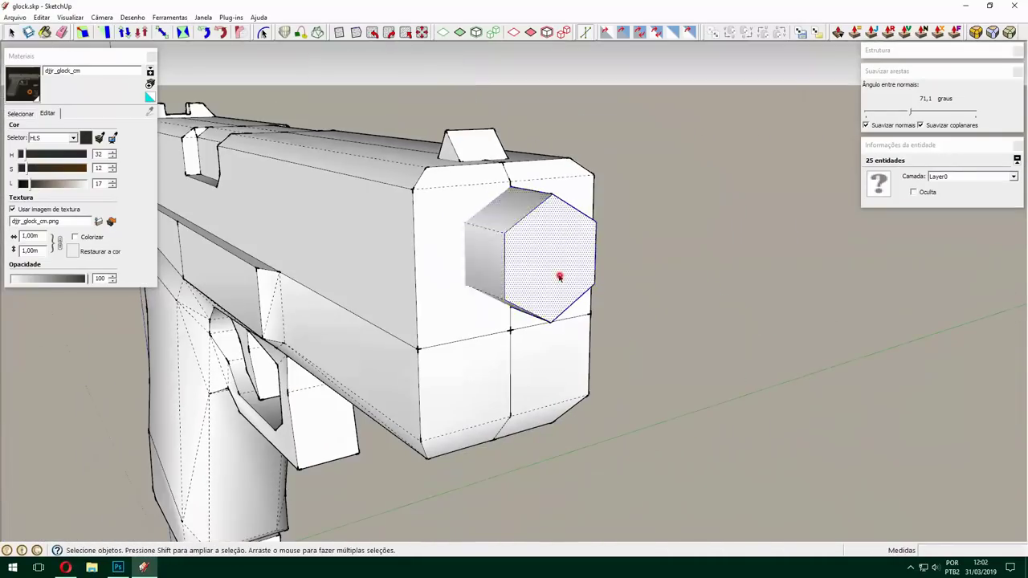
mouse_move(558, 277)
middle_mouse_down()
mouse_move(551, 218)
mouse_move(380, 259)
mouse_move(471, 233)
mouse_move(757, 322)
mouse_move(472, 313)
mouse_move(661, 136)
mouse_move(544, 425)
middle_mouse_up()
scroll(757, 321, "down", 3)
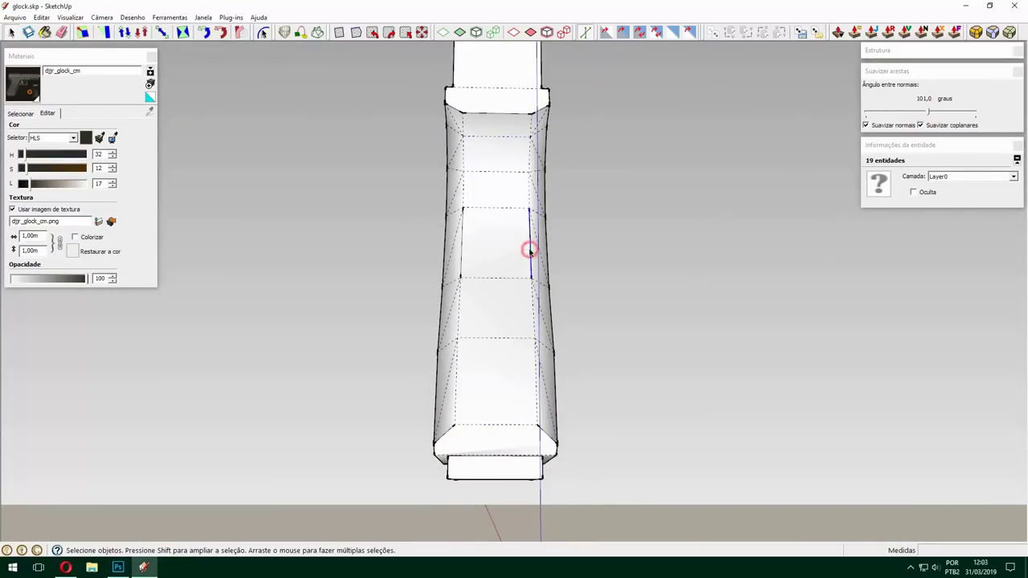
Soften the edges across the grip top and orbit around the Glock to check the smoother shape
mouse_move(914, 115)
middle_mouse_down()
mouse_move(707, 300)
mouse_move(563, 502)
mouse_move(521, 496)
middle_mouse_up()
left_click(707, 301)
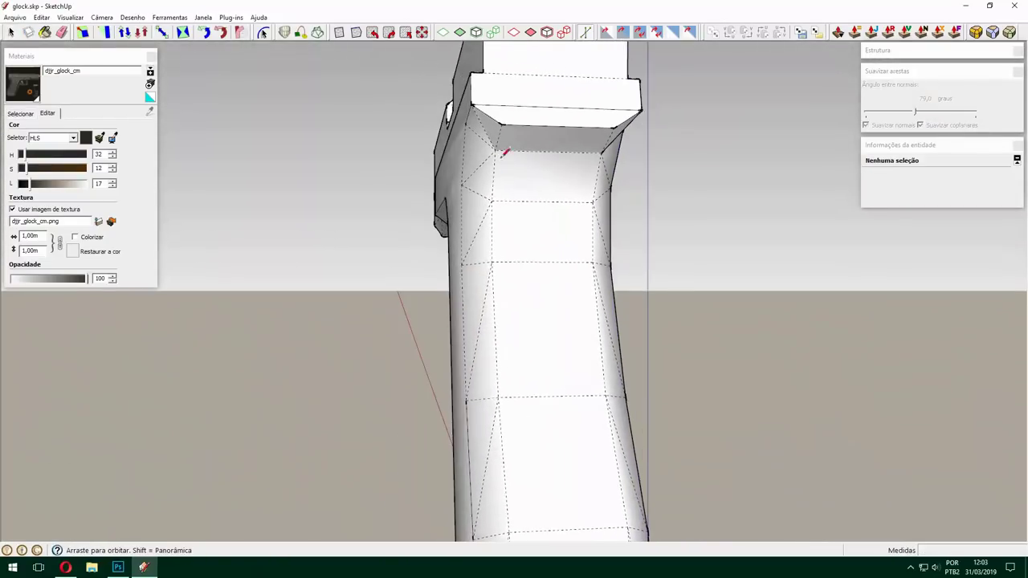
mouse_move(490, 188)
middle_mouse_down()
mouse_move(689, 138)
mouse_move(476, 240)
middle_mouse_up()
left_click(476, 239)
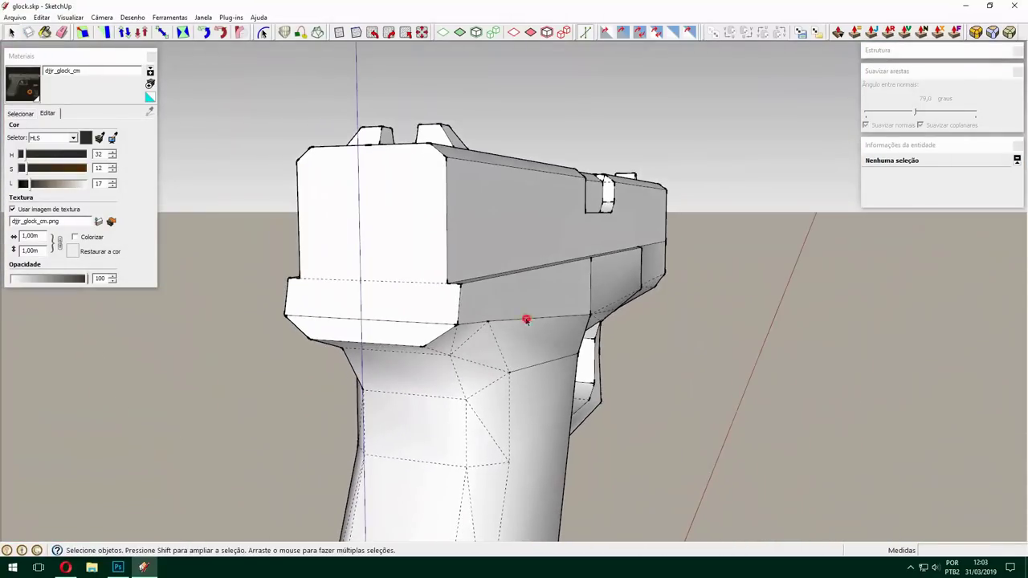
mouse_move(525, 319)
middle_mouse_down()
mouse_move(584, 259)
mouse_move(553, 257)
mouse_move(593, 241)
middle_mouse_up()
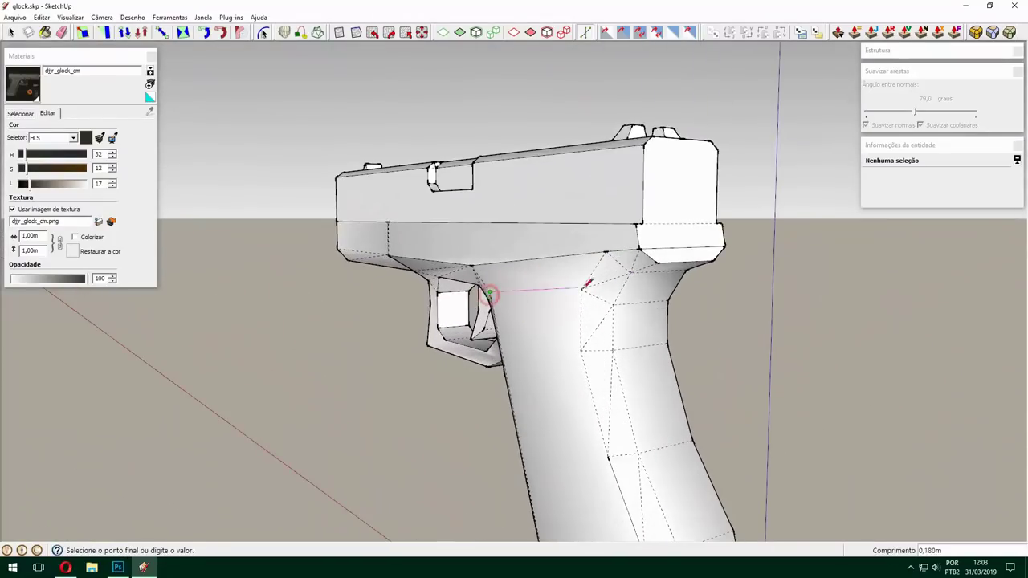
mouse_move(390, 249)
middle_mouse_down()
mouse_move(527, 267)
mouse_move(532, 305)
mouse_move(561, 351)
mouse_move(514, 338)
mouse_move(333, 335)
mouse_move(710, 242)
mouse_move(528, 305)
mouse_move(470, 278)
middle_mouse_up()
mouse_move(717, 378)
middle_mouse_down()
mouse_move(620, 318)
mouse_move(661, 308)
mouse_move(470, 287)
middle_mouse_up()
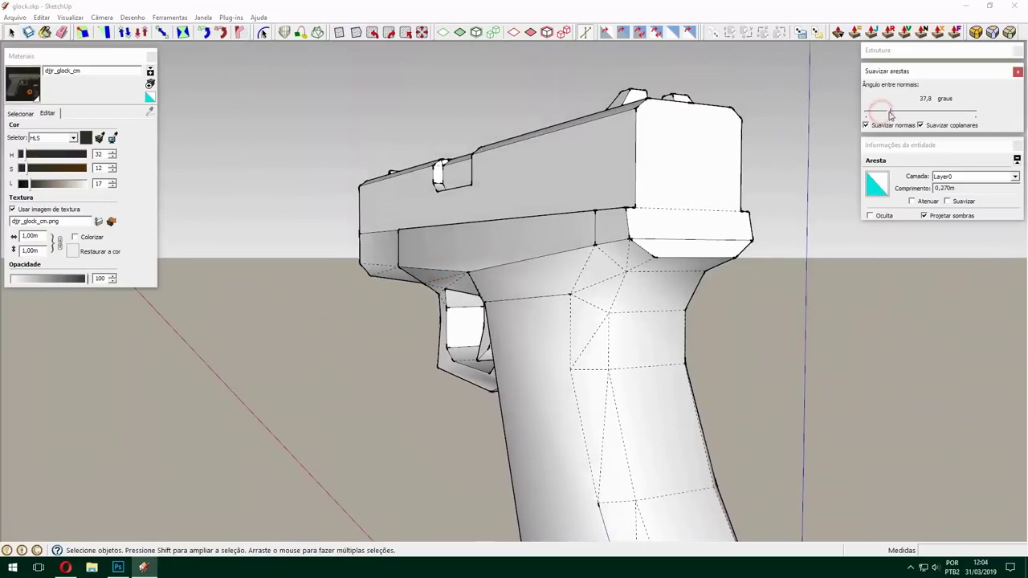
mouse_move(890, 116)
middle_mouse_down()
mouse_move(632, 227)
mouse_move(225, 294)
mouse_move(652, 429)
mouse_move(255, 276)
mouse_move(475, 294)
mouse_move(464, 274)
middle_mouse_up()
left_click(652, 429)
middle_click_drag(549, 265, 458, 321)
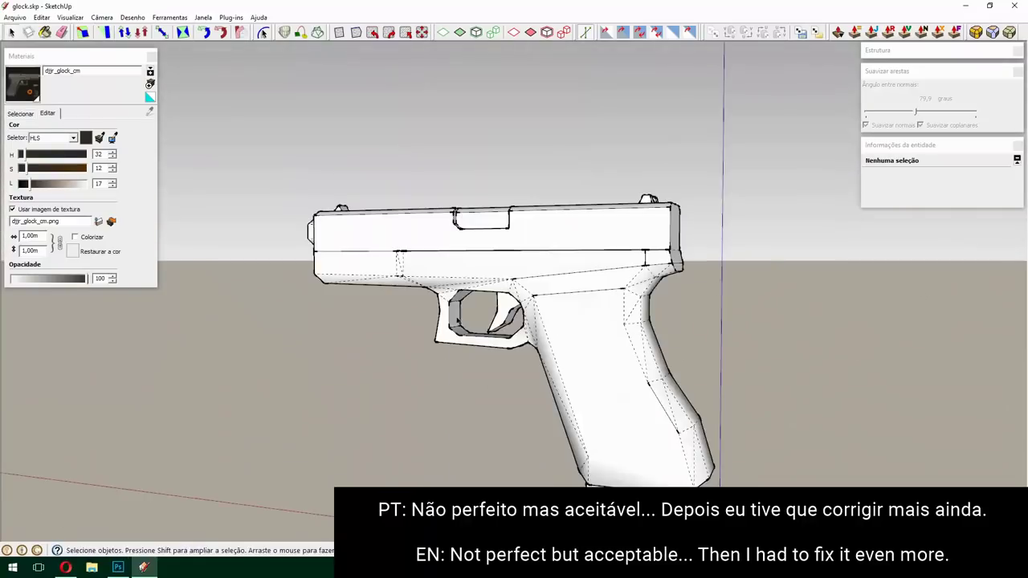
mouse_move(607, 293)
middle_mouse_down()
mouse_move(533, 275)
mouse_move(77, 351)
middle_mouse_up()
Open glock.skp and export it as glock.obj with the OBJ unit options set
left_click(413, 278)
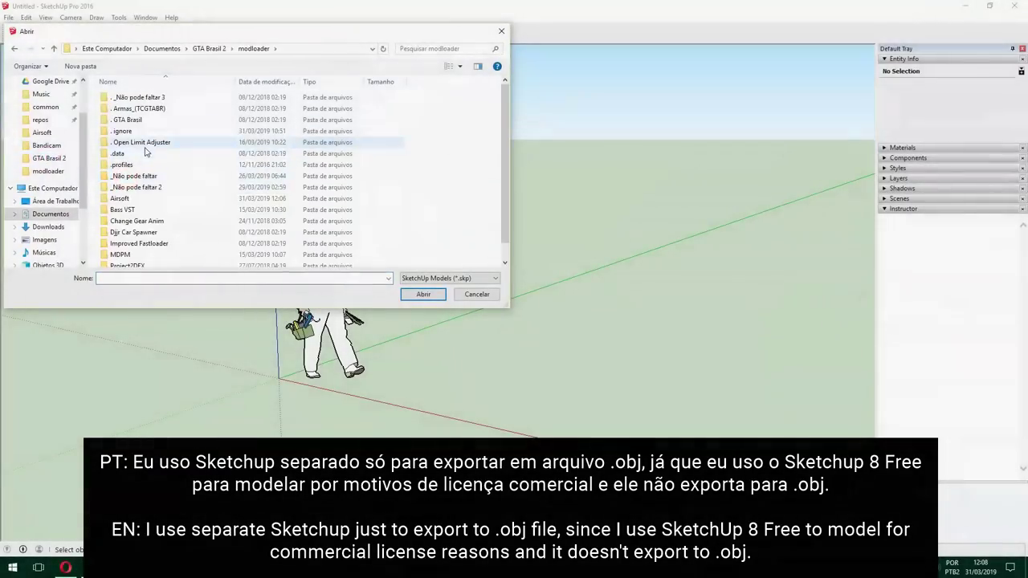
double_click(125, 109)
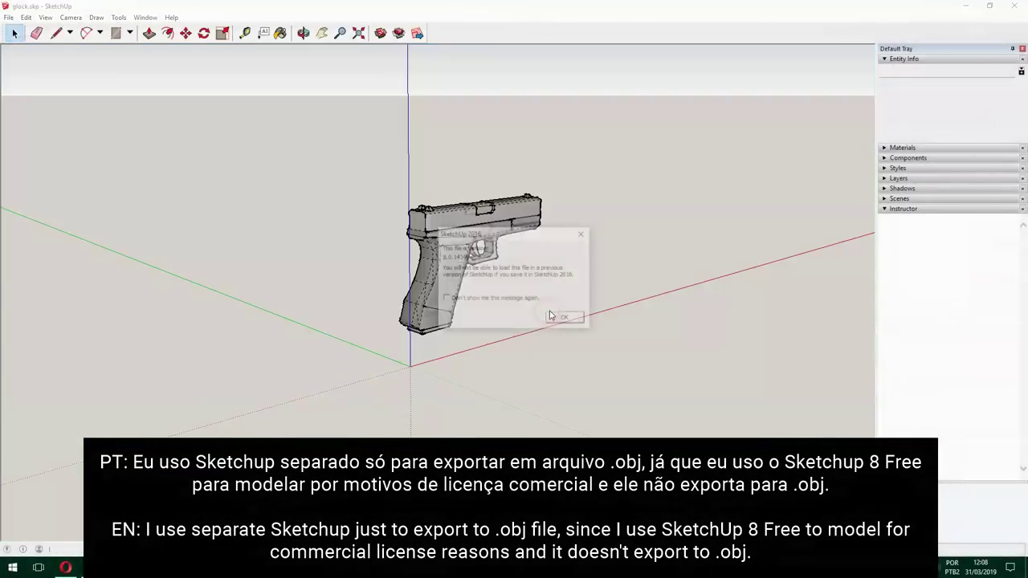
scroll(535, 225, "up", 2)
left_click(8, 17)
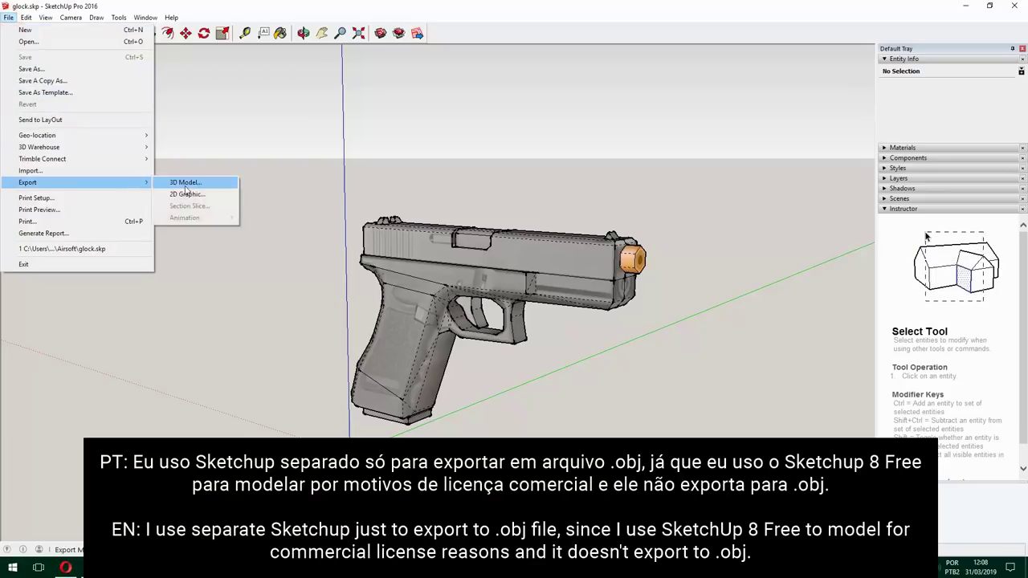
left_click(185, 186)
left_click(289, 268)
left_click(96, 331)
left_click(369, 294)
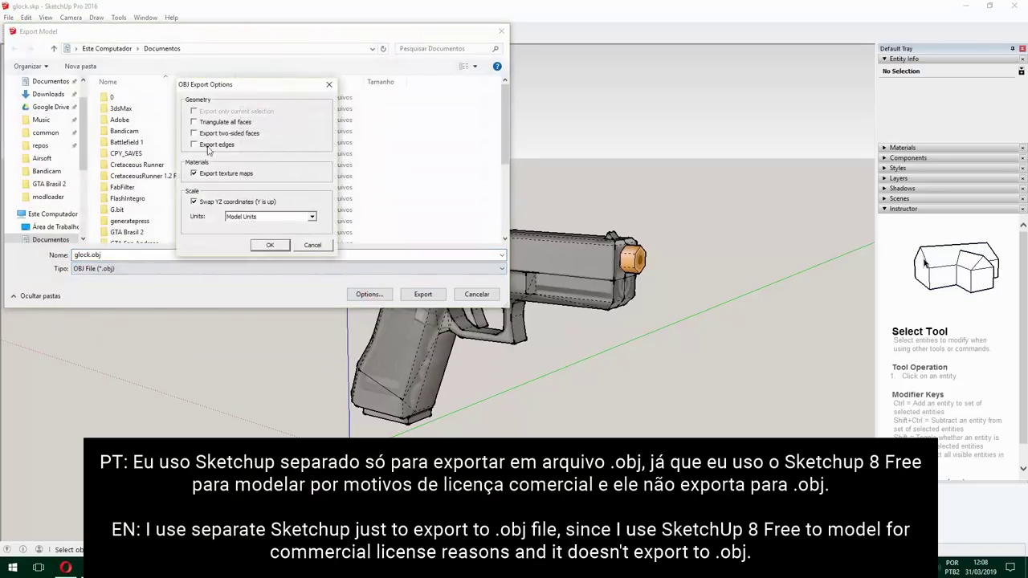
left_click(241, 226)
left_click(317, 245)
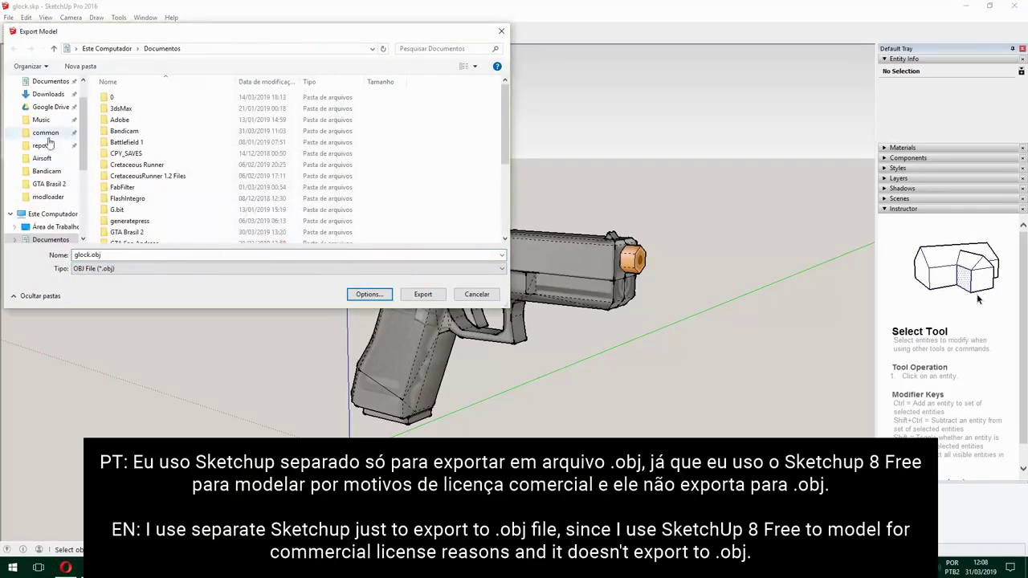
left_click(574, 362)
left_click(91, 568)
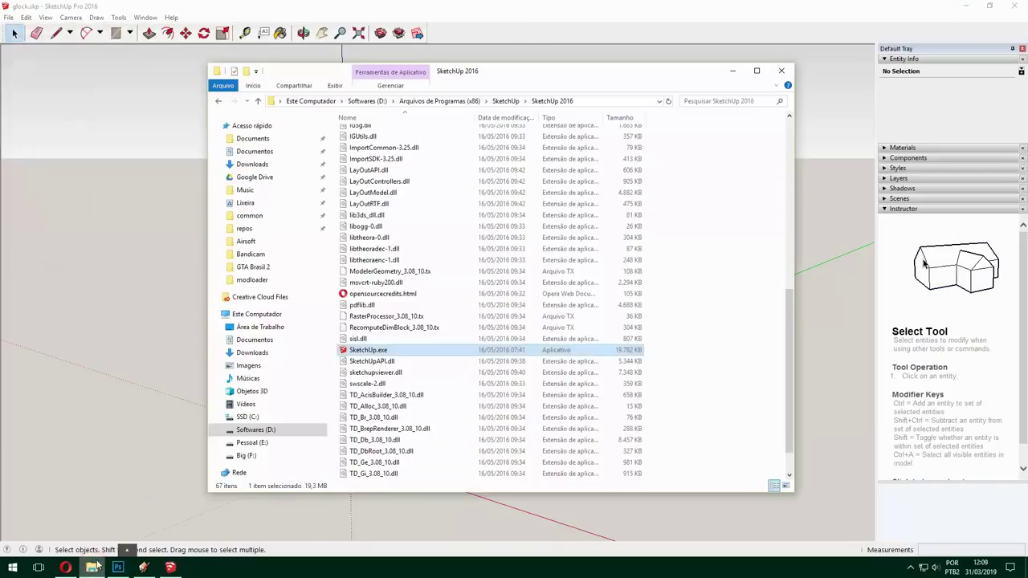
Launch ZModeler 2 from its program folder in File Explorer
left_click(245, 241)
left_click(252, 442)
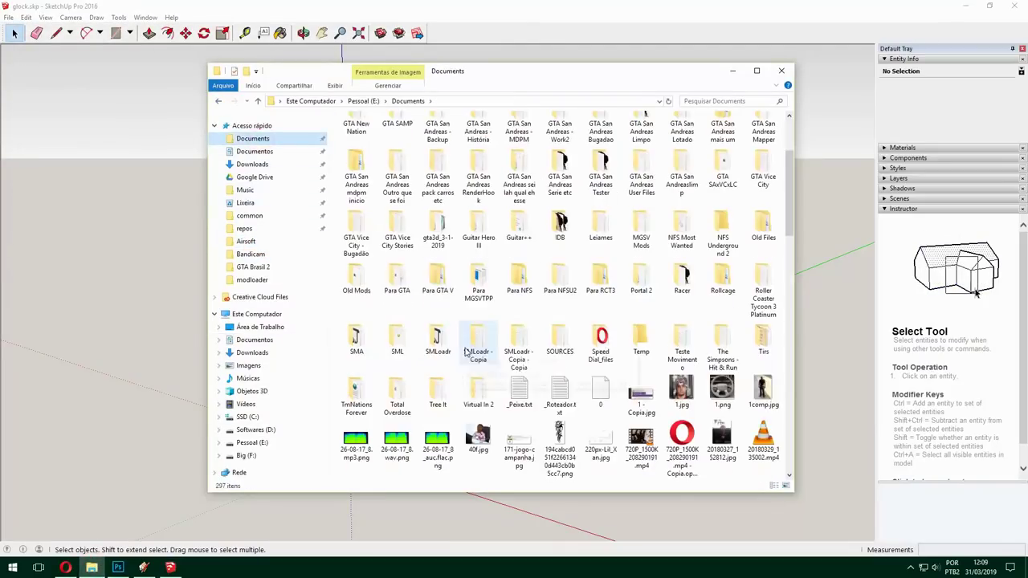
double_click(471, 344)
scroll(445, 329, "down", 5)
double_click(377, 459)
double_click(371, 246)
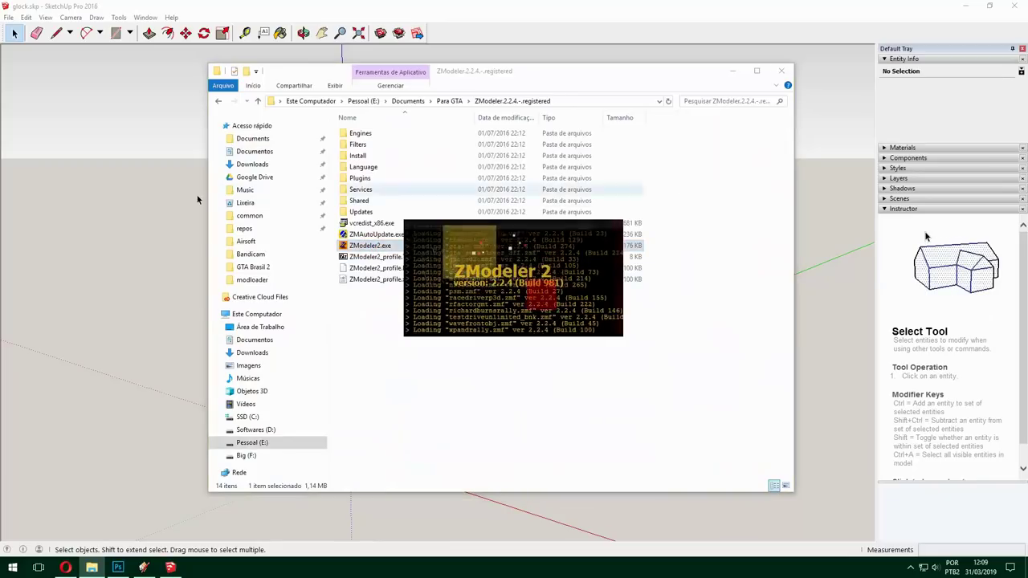
Import glock.obj and confirm its djjr_glock_cm textured material in the Materials Editor
left_click(246, 241)
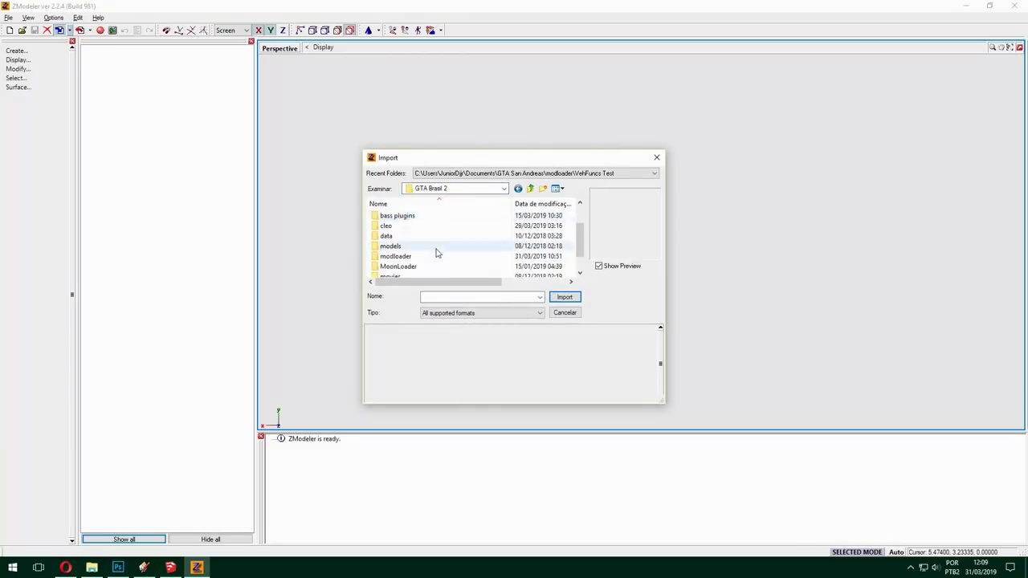
left_click(565, 297)
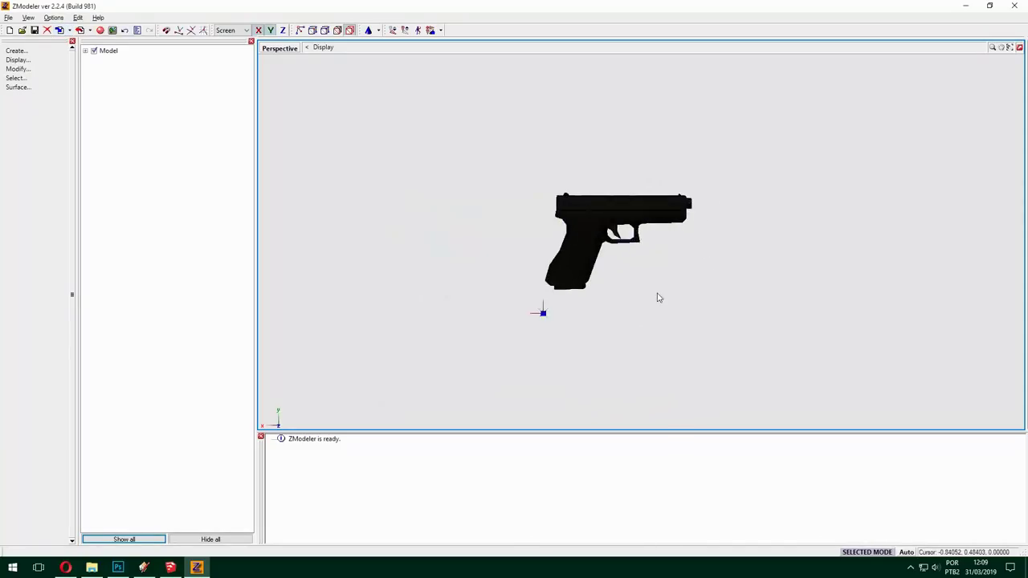
left_click(99, 30)
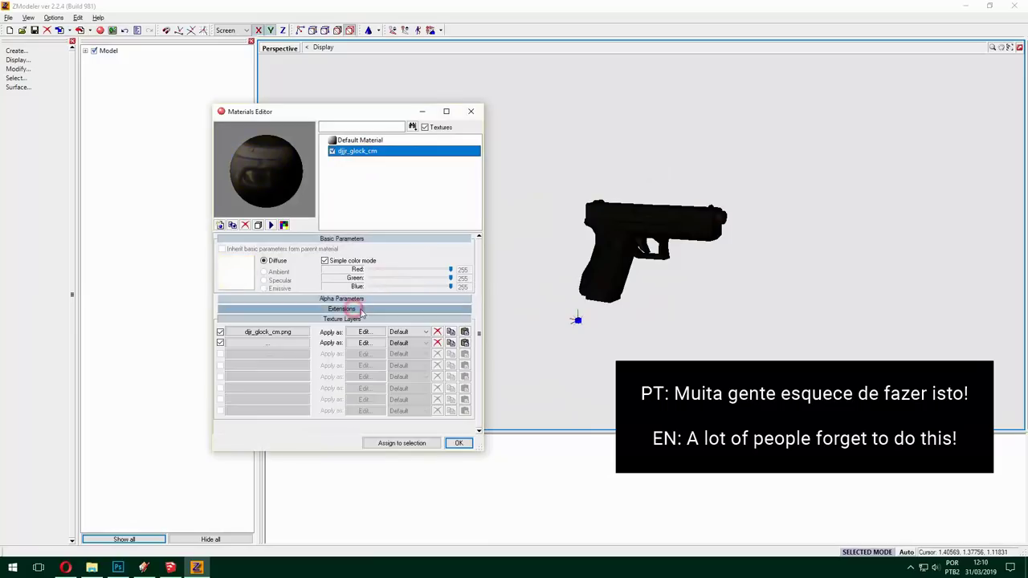
left_click(458, 444)
Browse from GTA Brasil 2 into modloader and search Downloads for Improved Original Weapons.7z
left_click(92, 522)
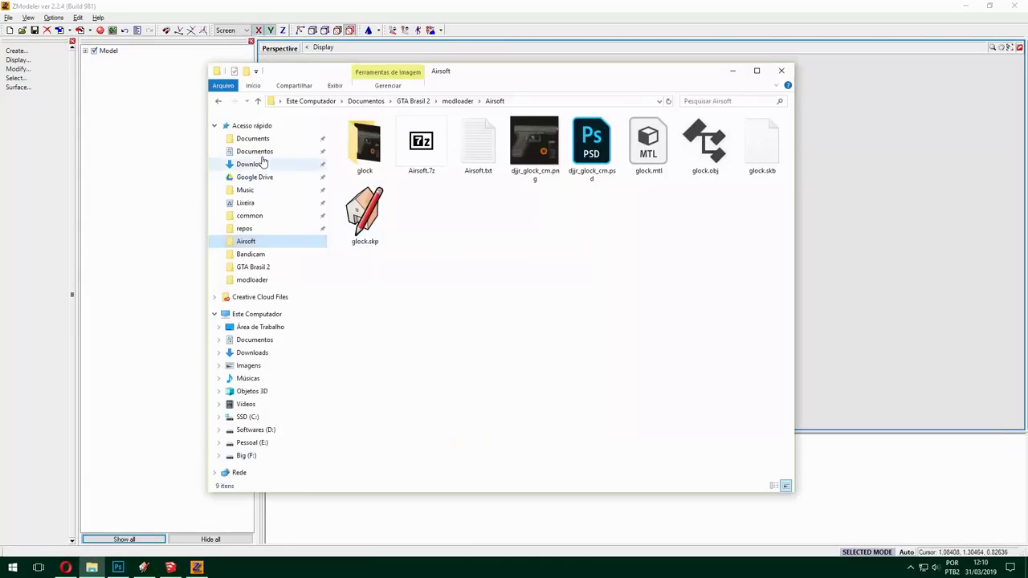
left_click(413, 101)
double_click(643, 141)
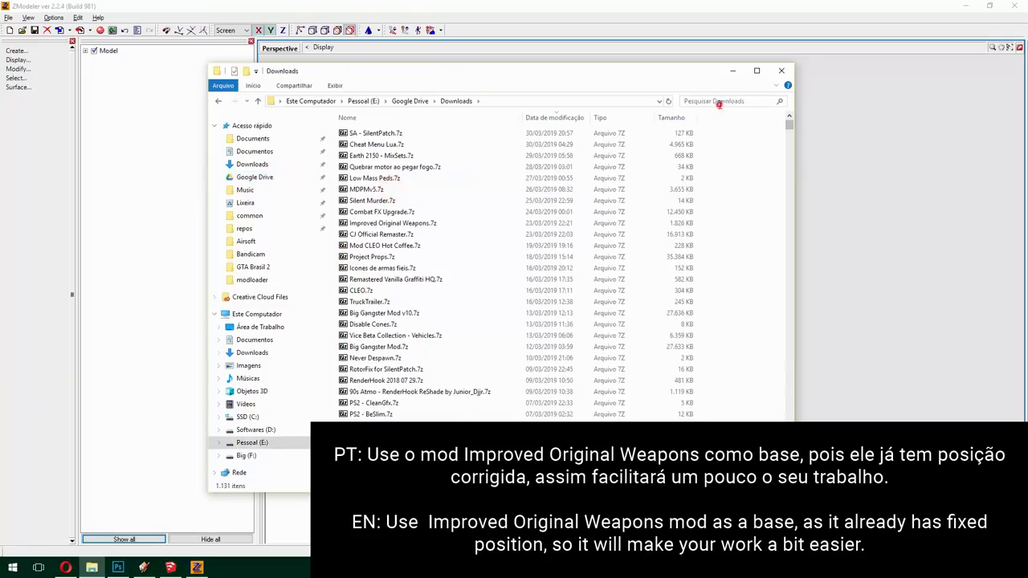
left_click(215, 101)
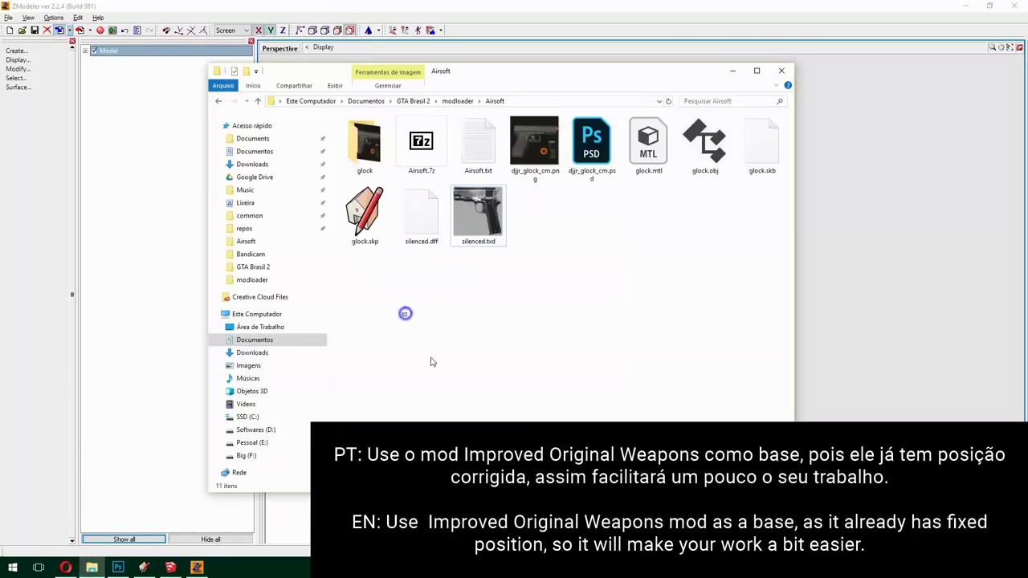
Create a 'silenced' folder and import silenced.dff into the ZModeler scene
key("ctrl+shift+n")
type("si")
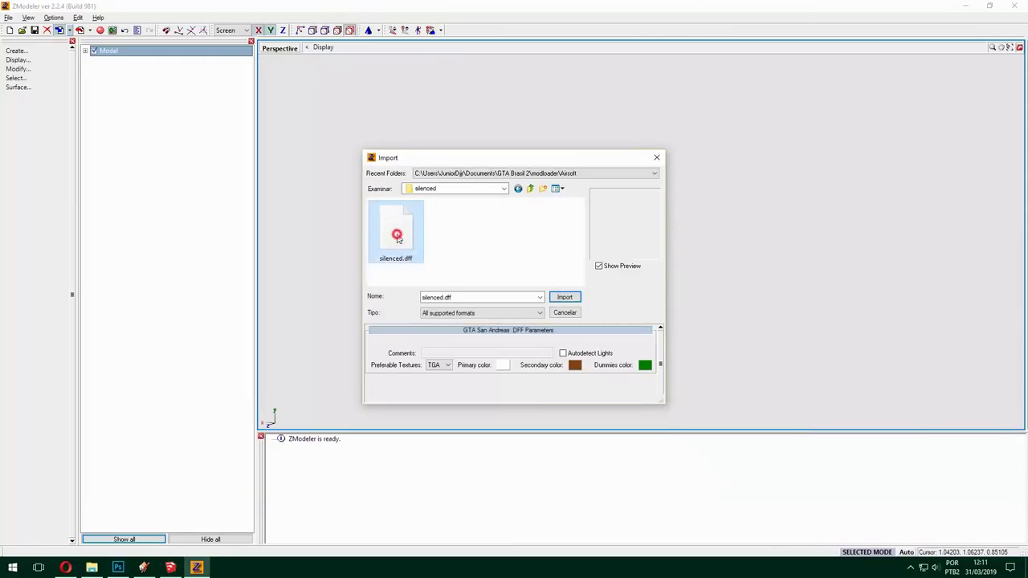
double_click(397, 235)
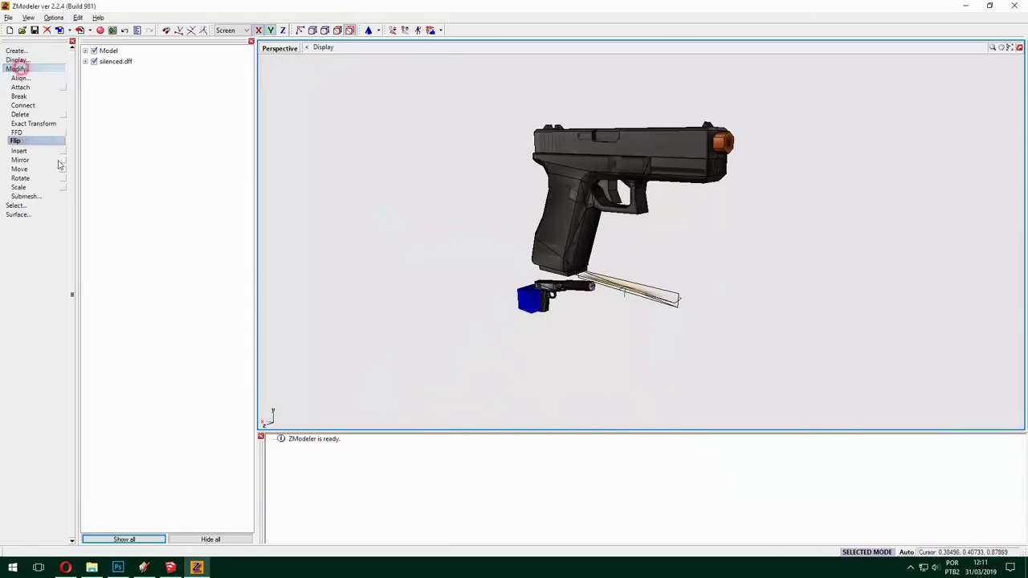
left_click(20, 87)
scroll(627, 208, "up", 2)
Attach the Glock pieces together into a single Model
left_click(642, 209)
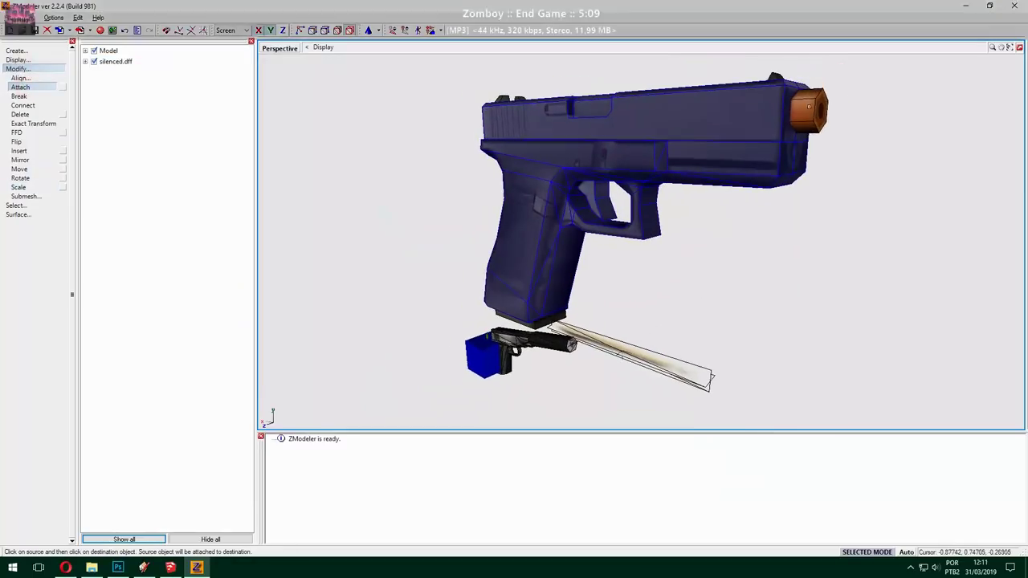
scroll(689, 225, "up", 2)
scroll(689, 225, "down", 1)
left_click(689, 225)
scroll(482, 241, "down", 3)
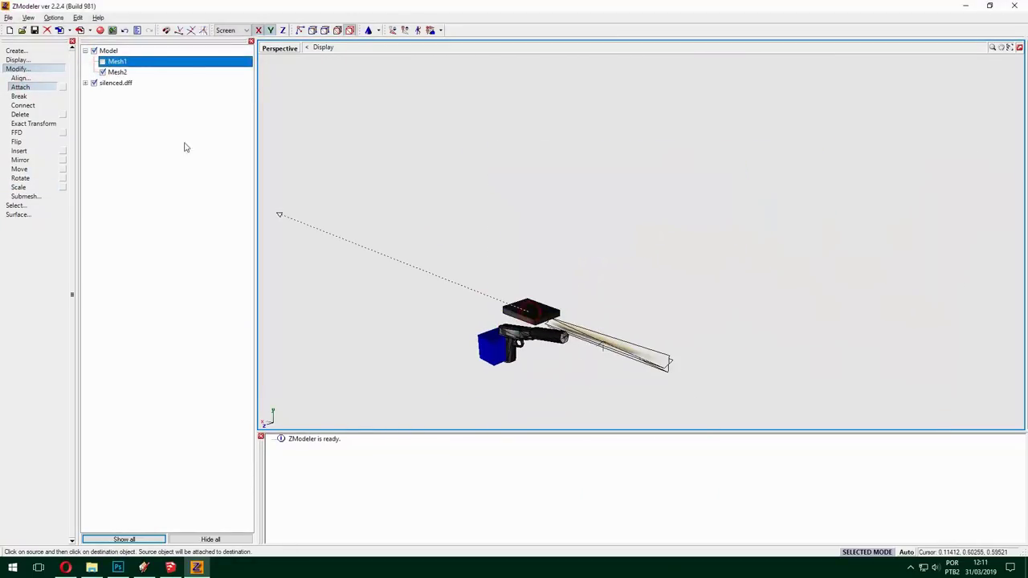
Scale the Glock down to match the silenced pistol and orbit to check the alignment
left_click(36, 187)
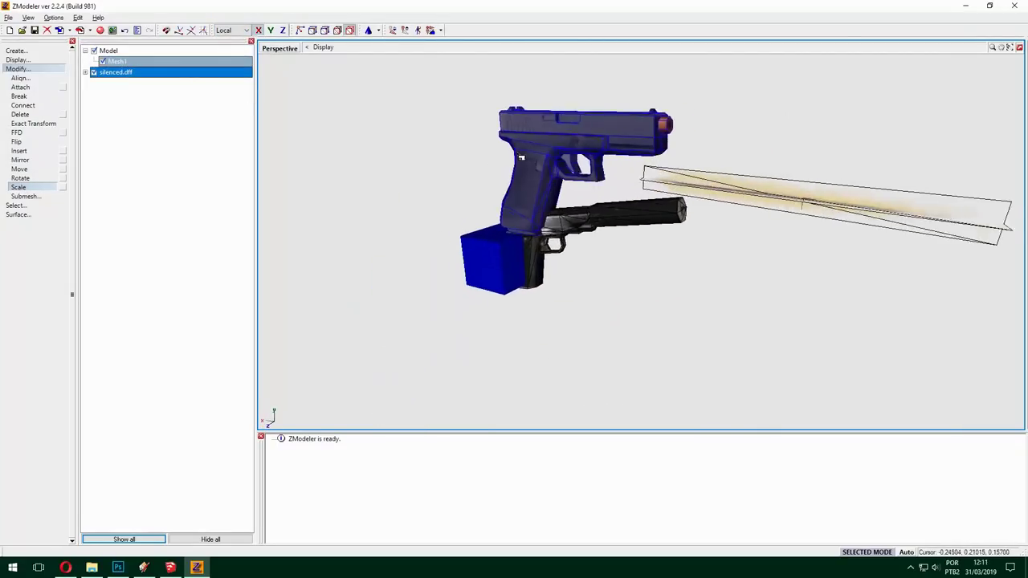
left_click_drag(521, 157, 538, 308)
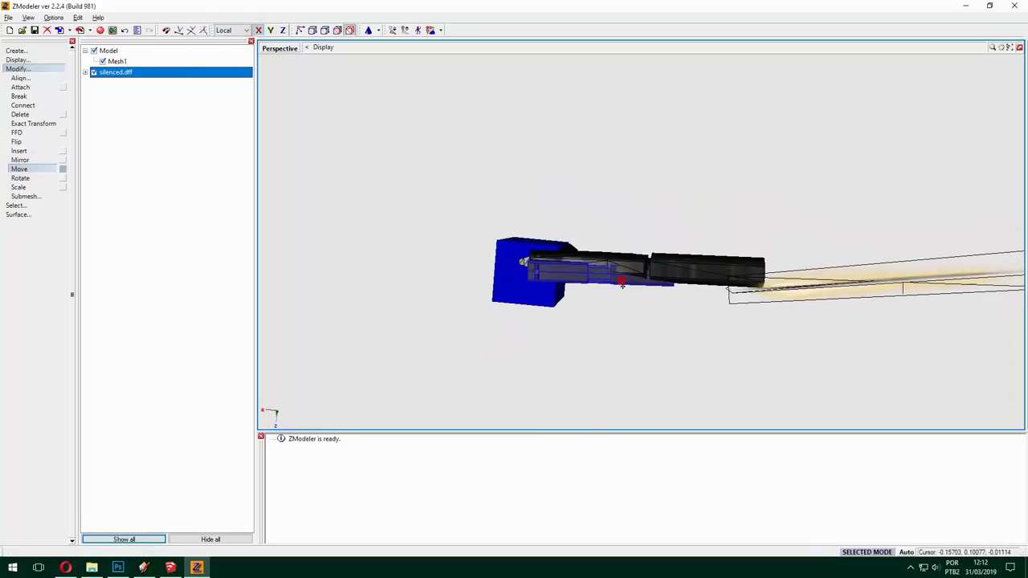
middle_click_drag(623, 280, 636, 254)
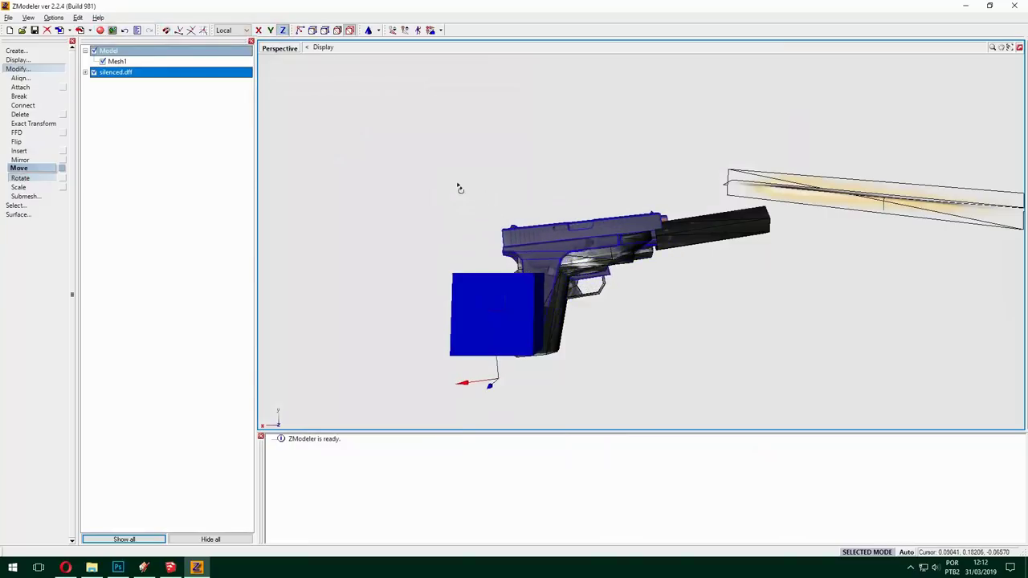
middle_click_drag(560, 252, 658, 269)
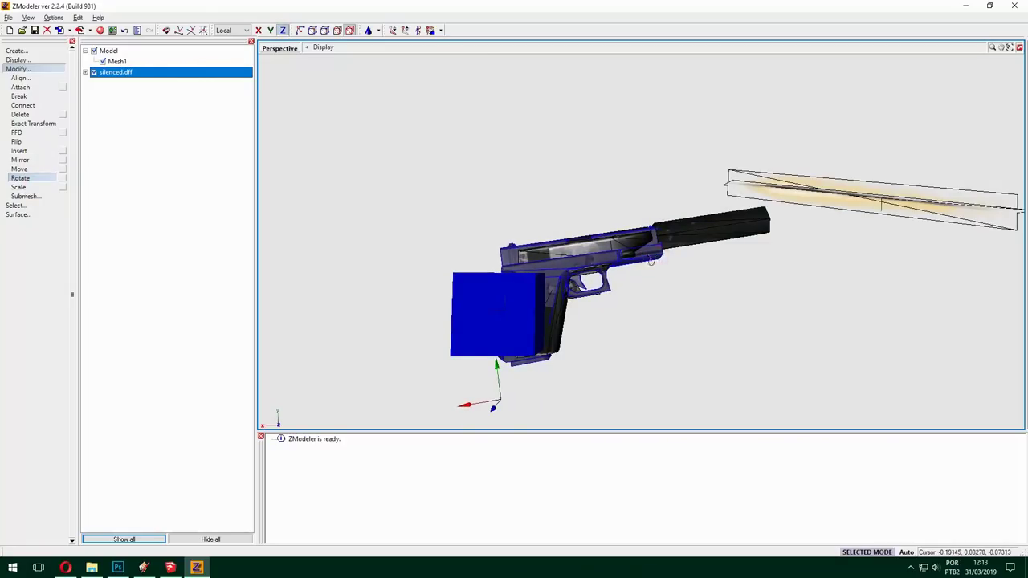
mouse_move(671, 288)
middle_mouse_down()
mouse_move(616, 340)
mouse_move(558, 294)
mouse_move(522, 289)
middle_mouse_up()
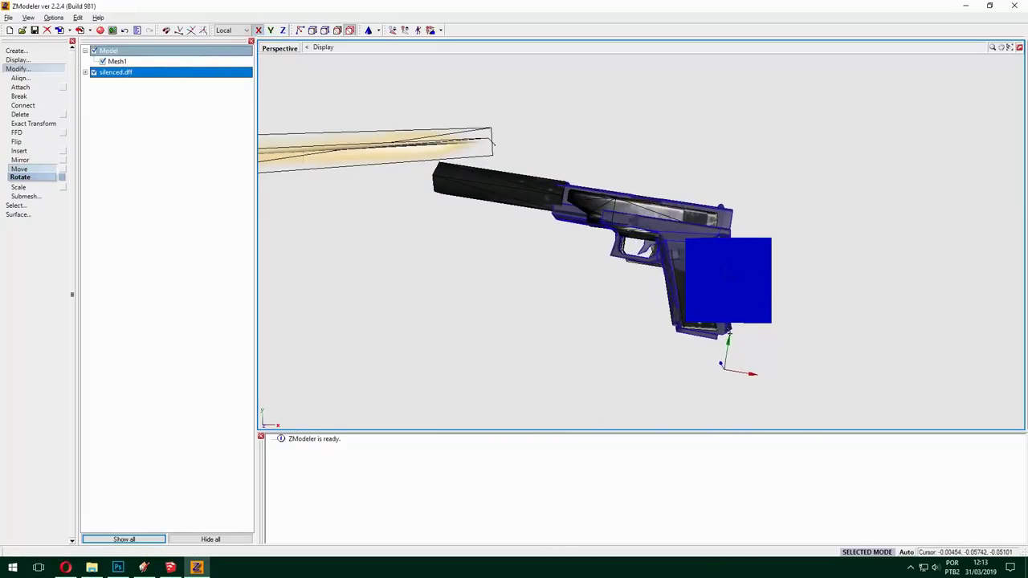
mouse_move(493, 144)
middle_mouse_down()
mouse_move(755, 271)
mouse_move(723, 282)
middle_mouse_up()
left_click(53, 185)
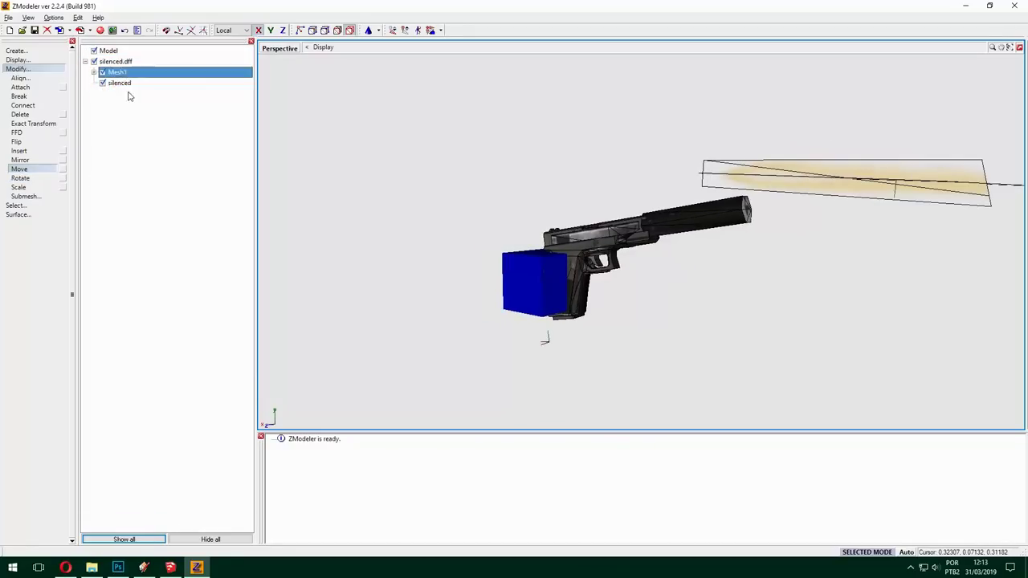
Delete the original silenced pistol mesh, leaving gunflash under Glock Mesh1
left_click(42, 117)
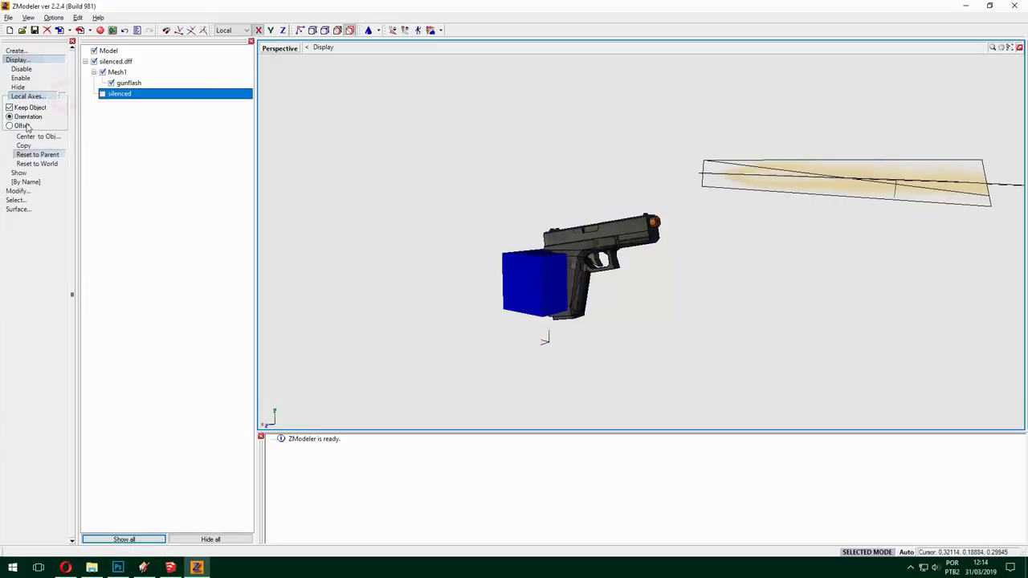
mouse_move(688, 302)
middle_mouse_down()
mouse_move(718, 292)
mouse_move(683, 220)
middle_mouse_up()
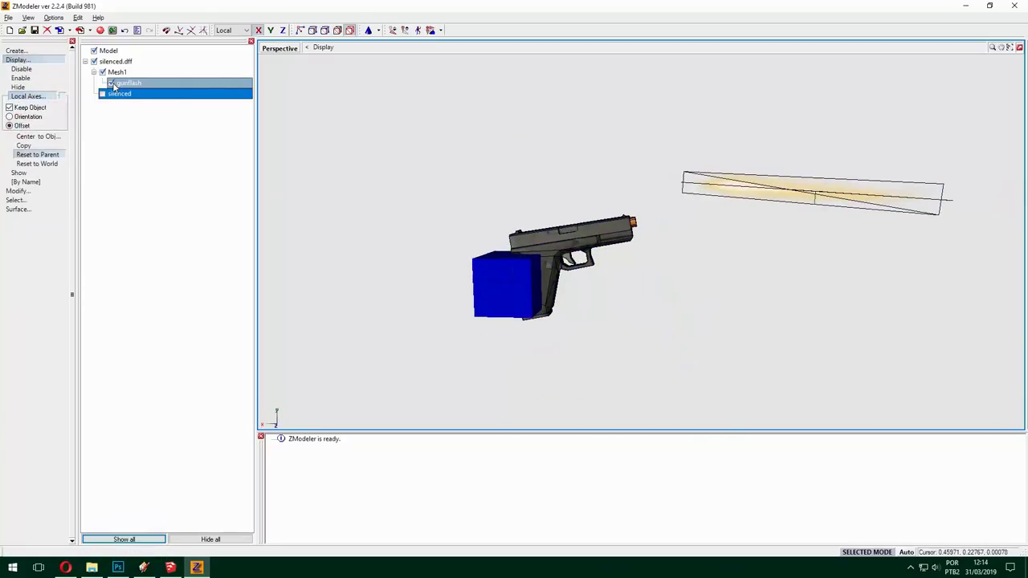
mouse_move(788, 176)
middle_mouse_down()
mouse_move(780, 214)
mouse_move(918, 220)
mouse_move(654, 256)
middle_mouse_up()
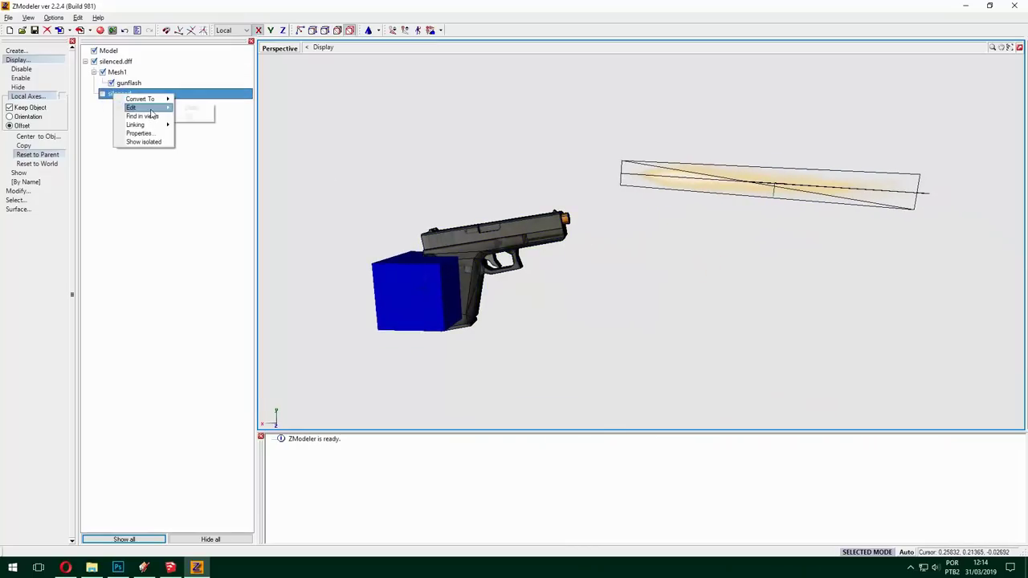
Export the model over silenced.dff as a San Andreas DFF
left_click(80, 30)
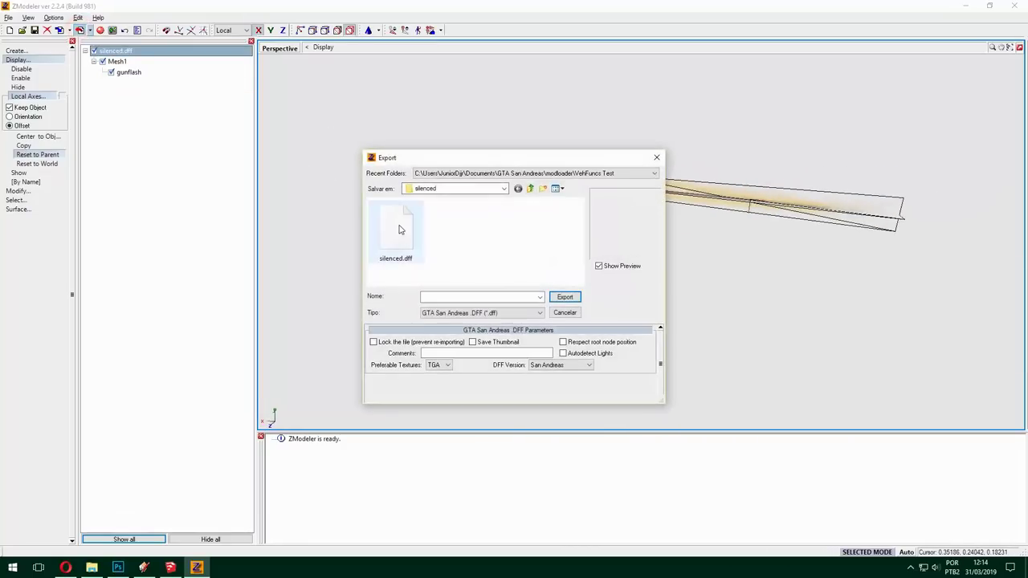
double_click(397, 230)
left_click(587, 284)
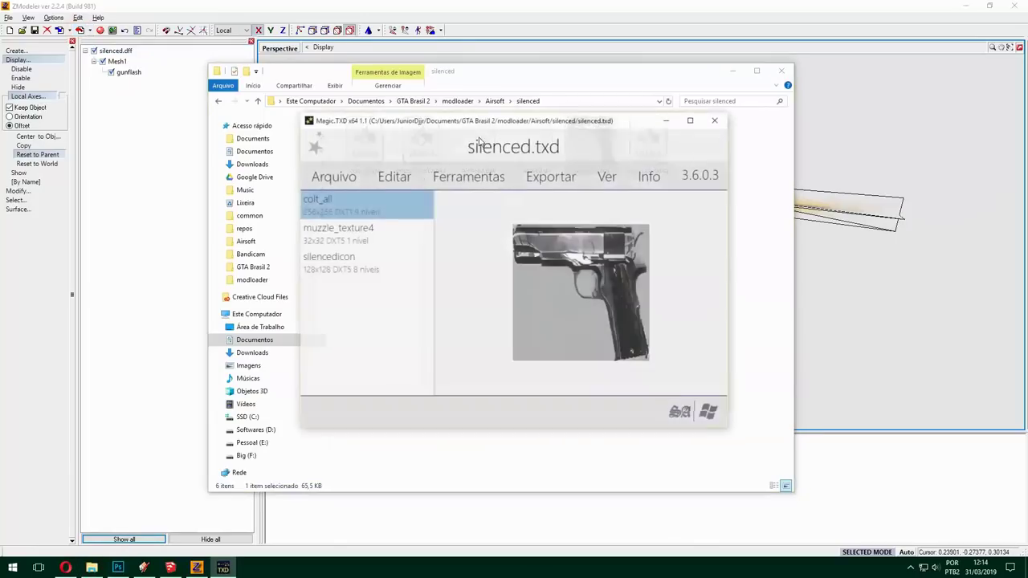
Confirm the silenced.dff overwrite and swap colt_all for djjr_glock_cm in silenced.txd
left_click(117, 294)
key("Delete")
left_click_drag(395, 193, 395, 340)
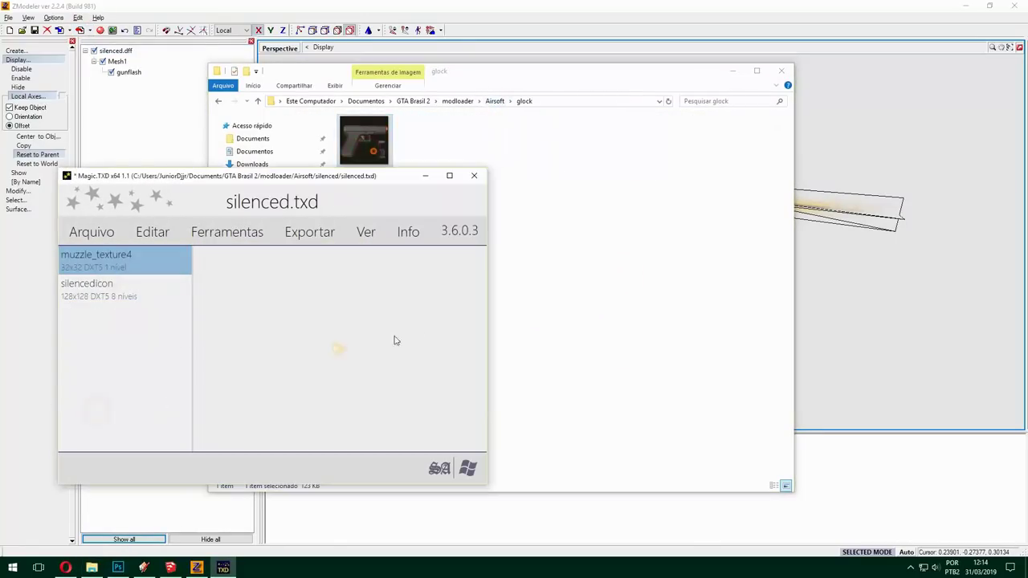
left_click(446, 444)
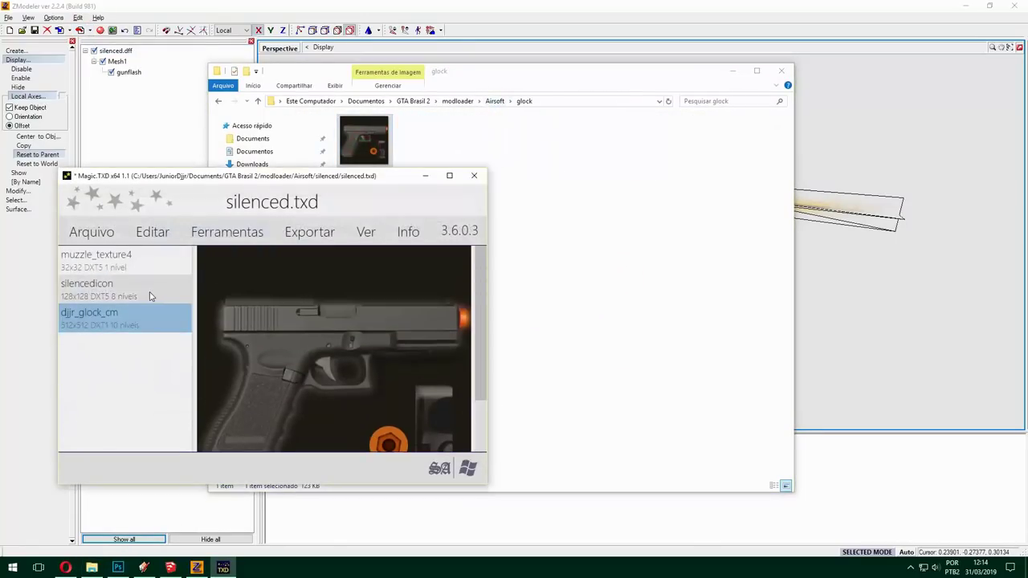
Desaturate muzzle_texture4 to grey, replace it in silenced.txd, and save the archive
left_click(548, 293)
key("BackSpace")
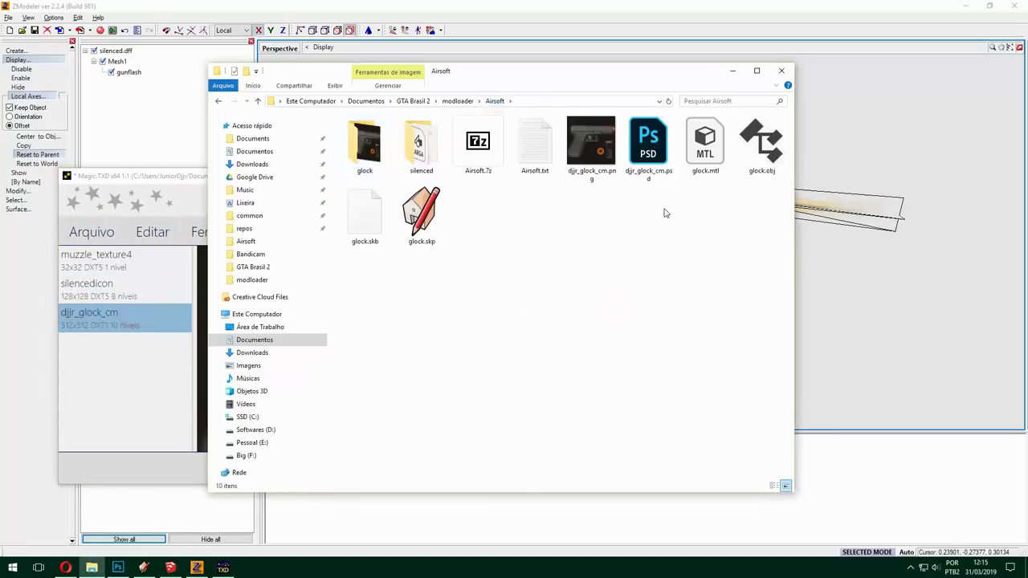
double_click(420, 145)
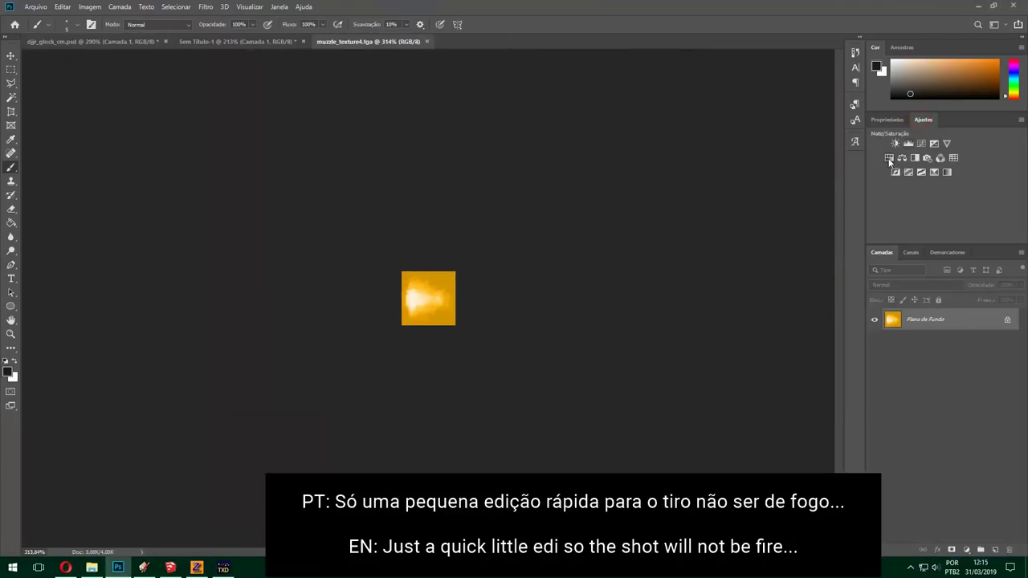
left_click(890, 159)
key("ctrl+e")
left_click(224, 568)
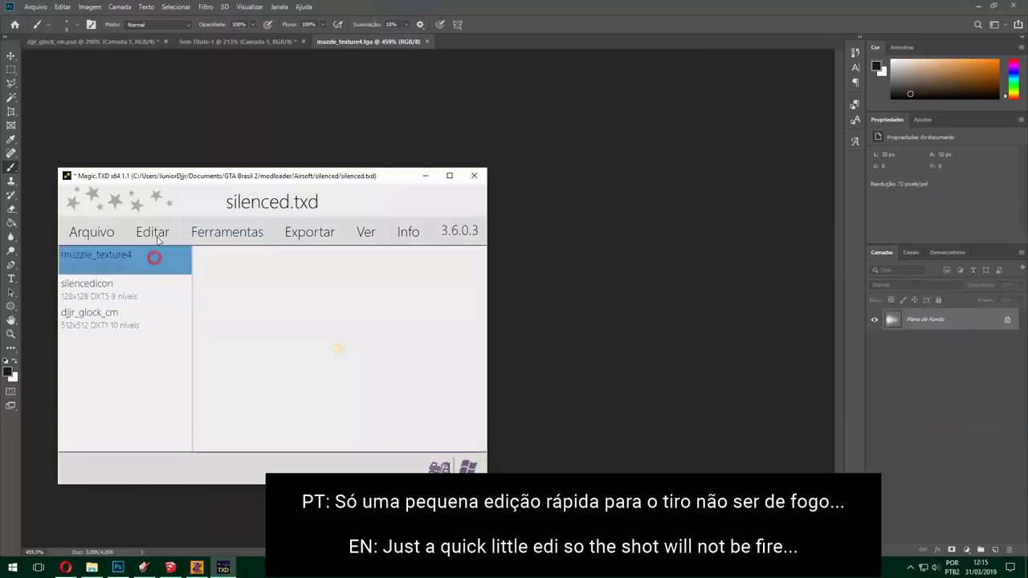
key("ctrl+r")
key("Return")
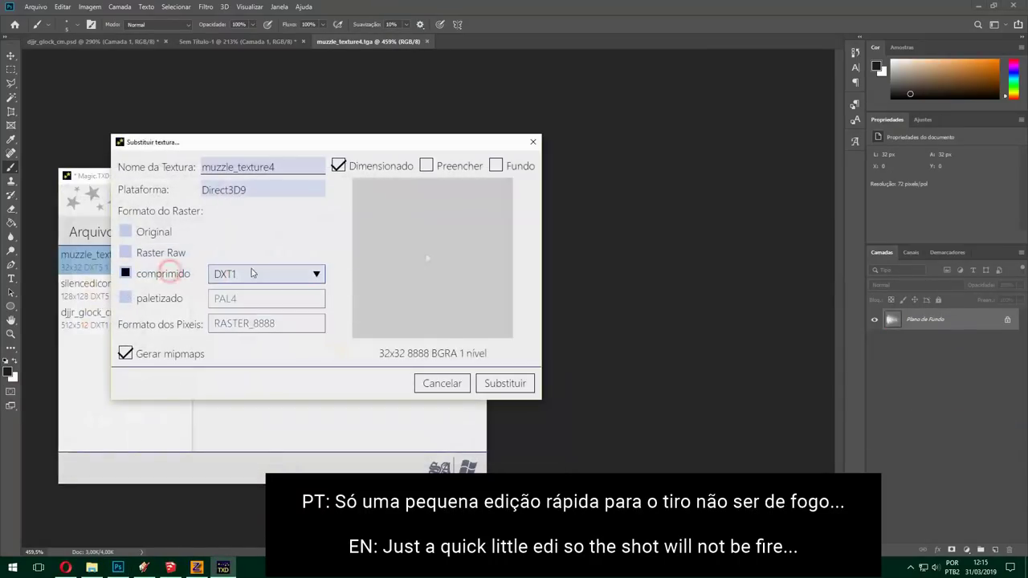
left_click(505, 384)
left_click(90, 231)
left_click(126, 291)
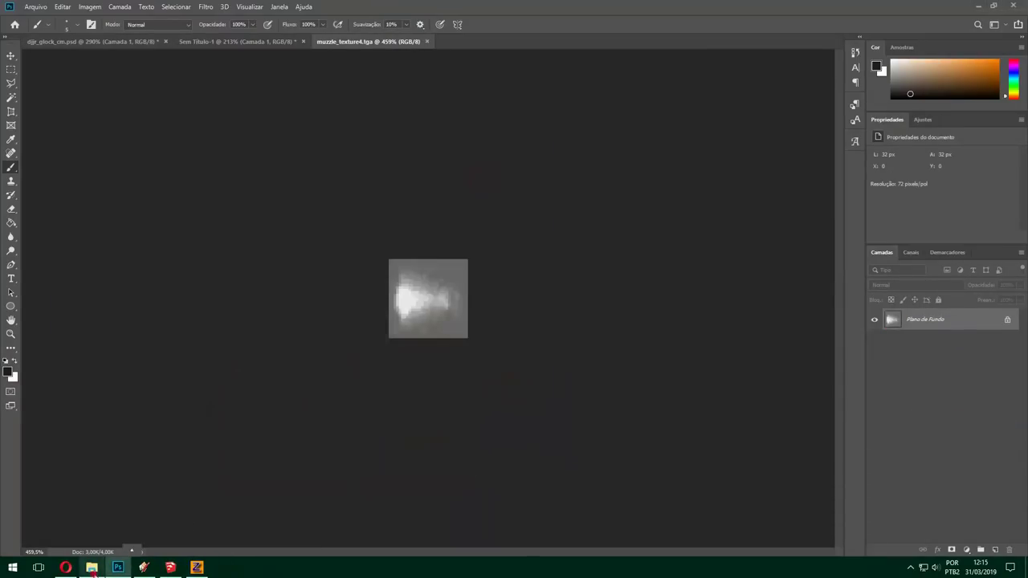
Browse File Explorer up to the GTA Brasil 2 folder
left_click(92, 568)
left_click(489, 101)
left_click(462, 102)
Spawn the silenced pistol with the 'vL SILENCED' cheat and aim the new Glock in-game
left_click(415, 102)
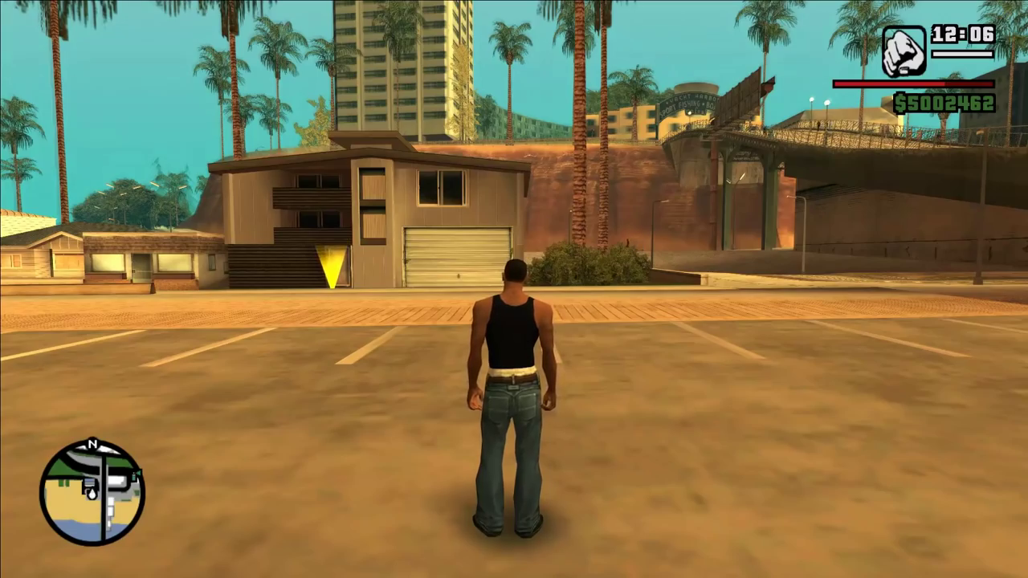
type("v")
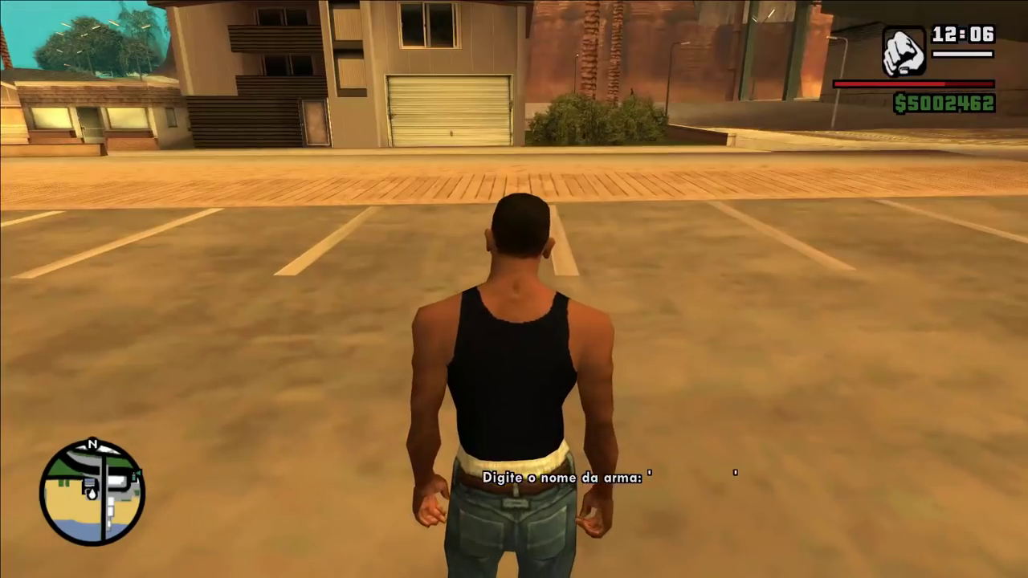
type("L SILENCED")
key("Return")
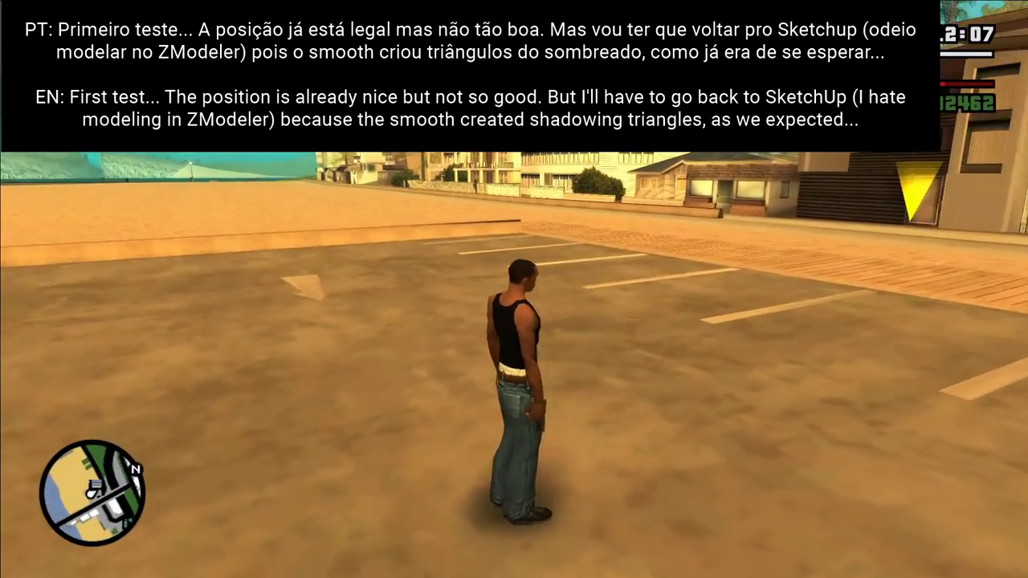
right_click_drag(514, 290, 514, 337)
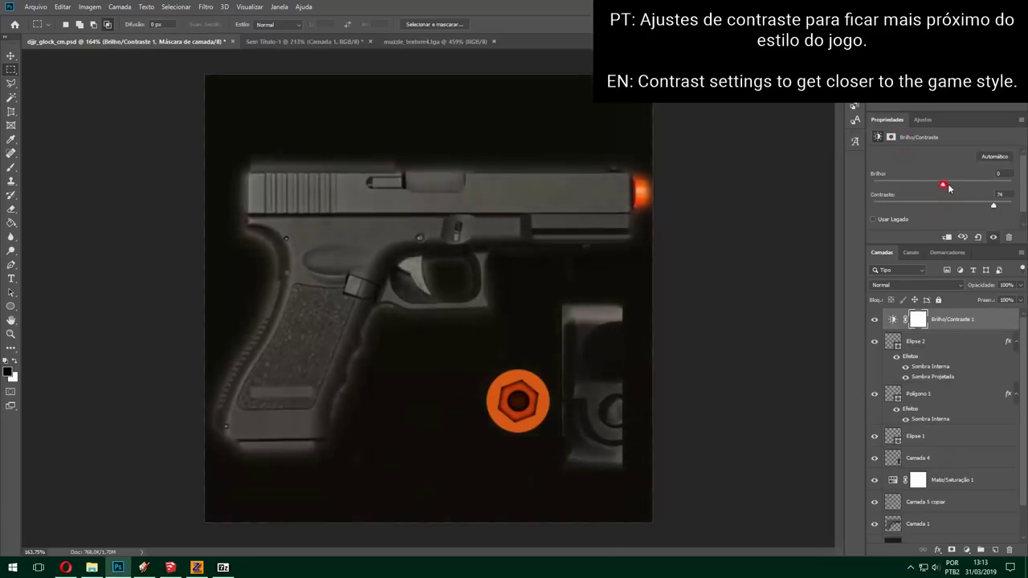
Brighten the Glock texture, raising contrast to 78, export it, and replace djjr_glock_cm in silenced.txd
mouse_move(945, 185)
left_mouse_down()
mouse_move(1011, 206)
mouse_move(964, 188)
left_mouse_up()
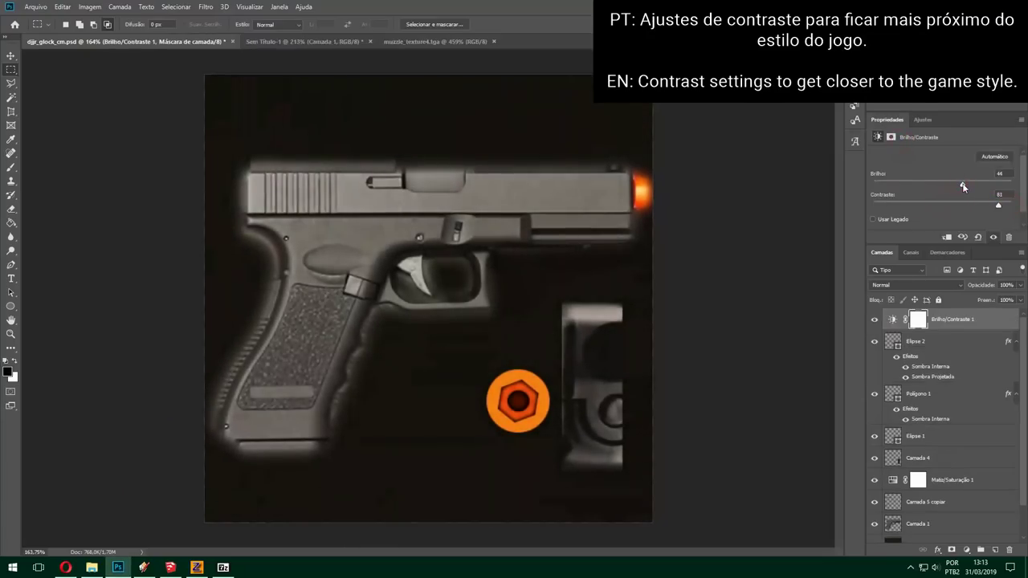
key("alt+shift+ctrl+w")
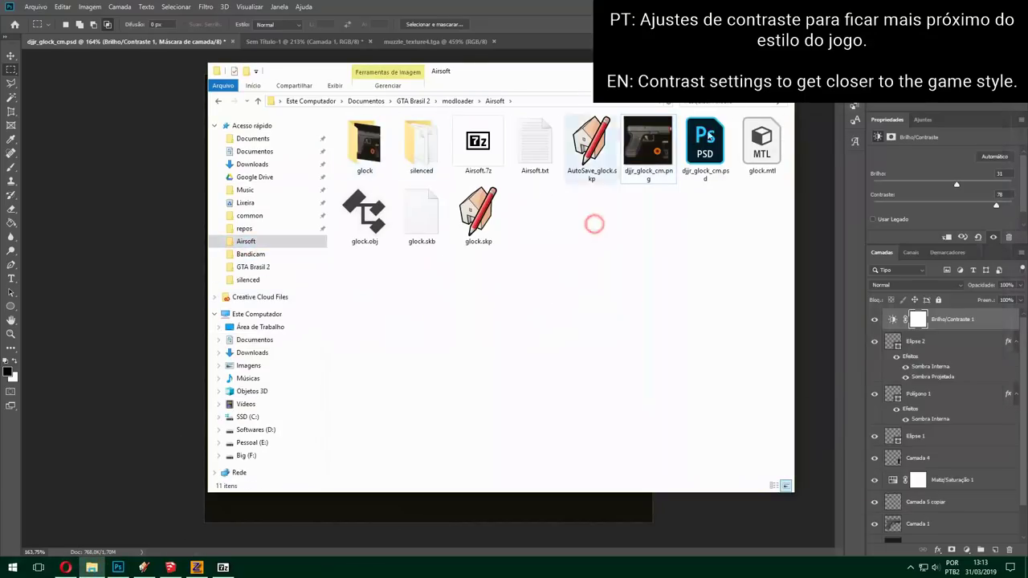
double_click(421, 144)
double_click(535, 144)
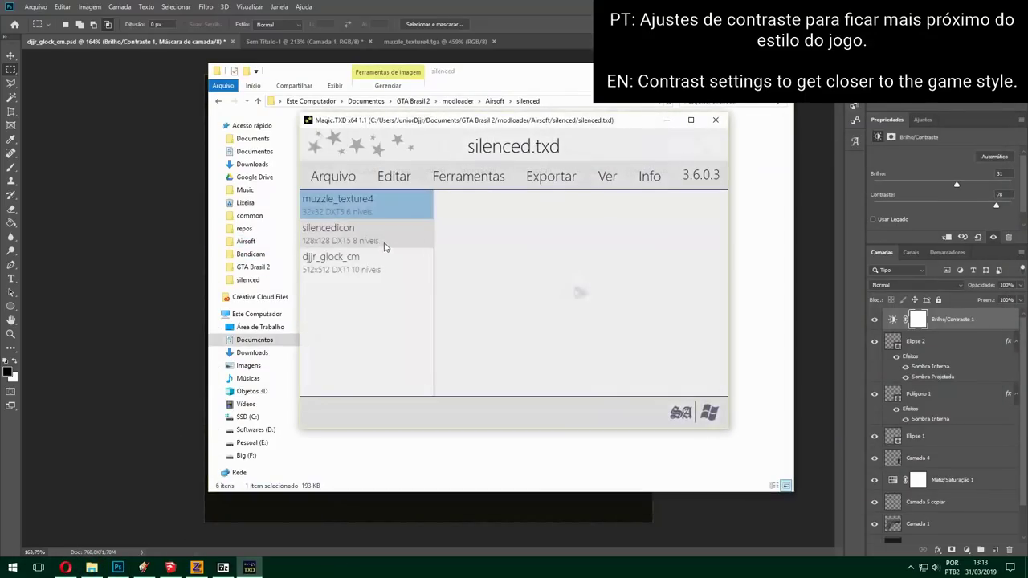
left_click(353, 256)
key("ctrl+r")
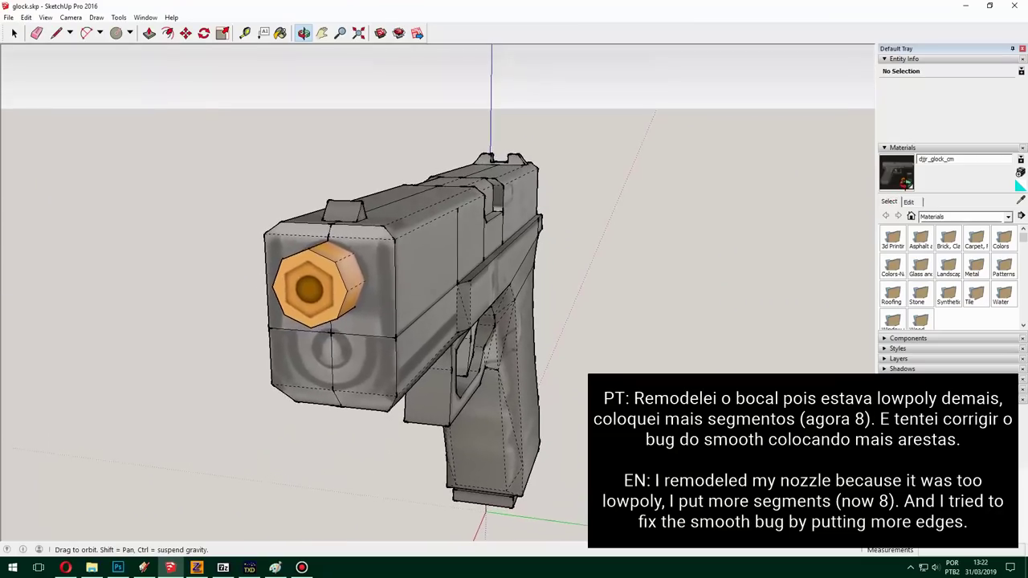
Inspect the Glock in ZModeler, selecting a slide face and viewing the orange nozzle
mouse_move(330, 332)
left_mouse_down()
mouse_move(433, 287)
mouse_move(84, 295)
left_mouse_up()
scroll(316, 236, "up", 3)
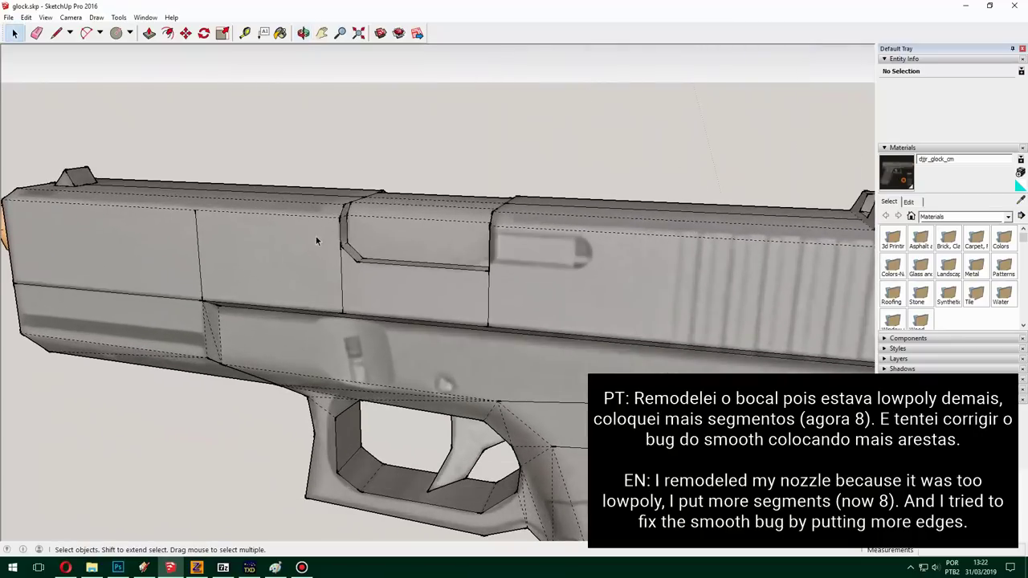
mouse_move(316, 236)
left_mouse_down()
mouse_move(354, 348)
mouse_move(437, 318)
mouse_move(436, 333)
mouse_move(277, 272)
left_mouse_up()
key("space")
left_click(276, 272)
key("o")
mouse_move(672, 356)
left_mouse_down()
mouse_move(489, 243)
mouse_move(163, 207)
left_mouse_up()
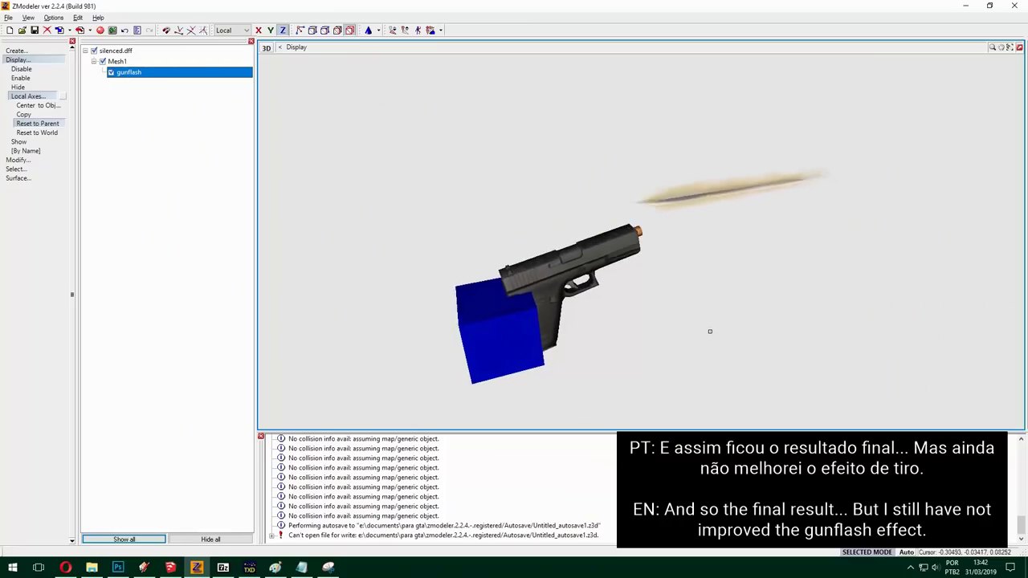
mouse_move(642, 316)
middle_mouse_down()
mouse_move(597, 321)
mouse_move(636, 310)
mouse_move(749, 347)
middle_mouse_up()
mouse_move(820, 344)
middle_mouse_down()
mouse_move(613, 365)
mouse_move(270, 54)
middle_mouse_up()
left_click(283, 135)
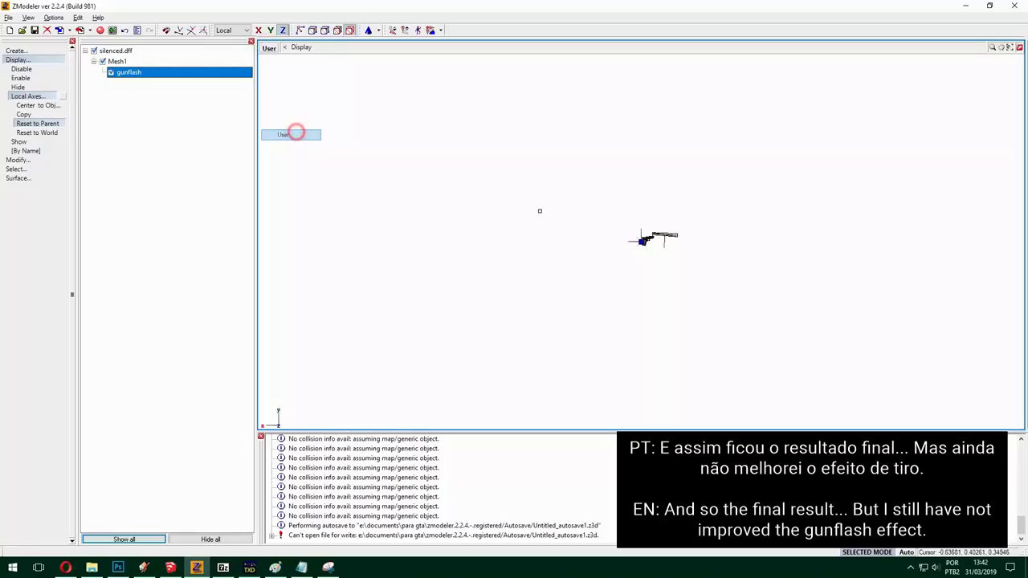
scroll(673, 324, "up", 2)
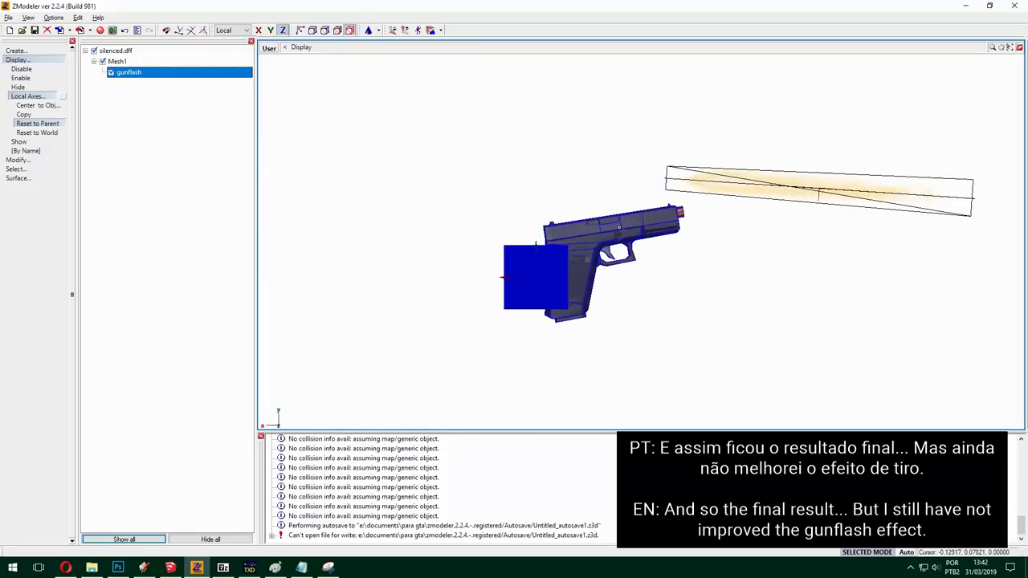
scroll(673, 324, "up", 3)
scroll(673, 324, "up", 2)
scroll(674, 324, "up", 3)
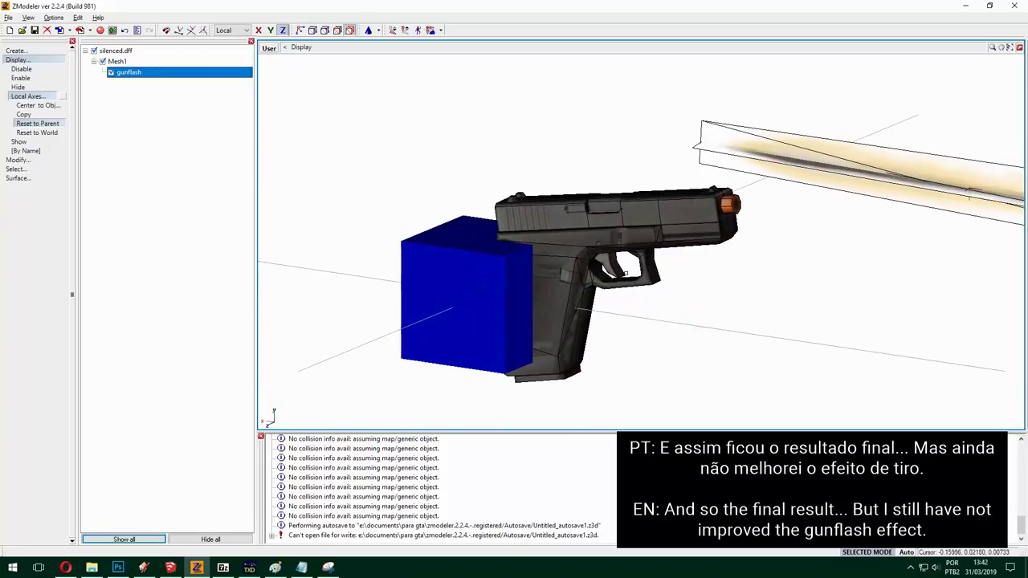
mouse_move(673, 324)
middle_mouse_down()
mouse_move(643, 314)
mouse_move(738, 309)
mouse_move(571, 298)
mouse_move(543, 326)
mouse_move(544, 300)
mouse_move(488, 301)
mouse_move(704, 239)
middle_mouse_up()
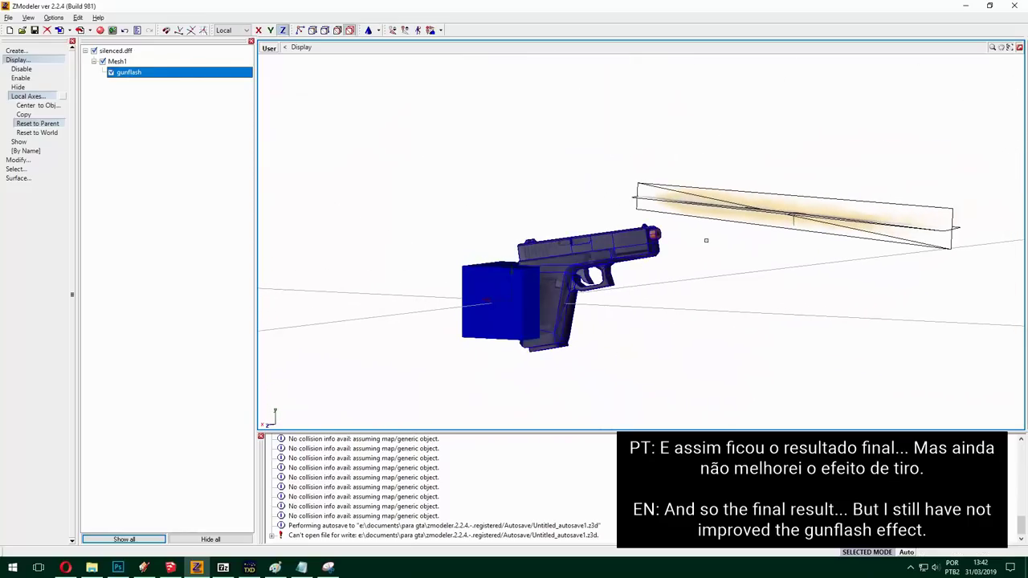
mouse_move(792, 230)
middle_mouse_down()
mouse_move(439, 271)
mouse_move(659, 305)
mouse_move(637, 299)
middle_mouse_up()
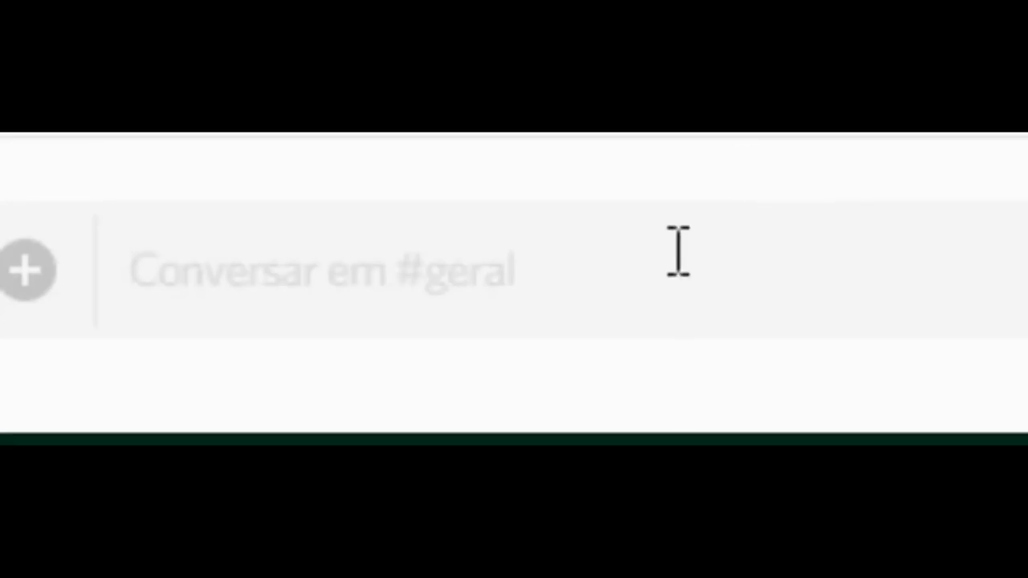
Add an autocompleted mention of another user to the #geral message box
left_click(543, 273)
type("@nada")
key("Tab")
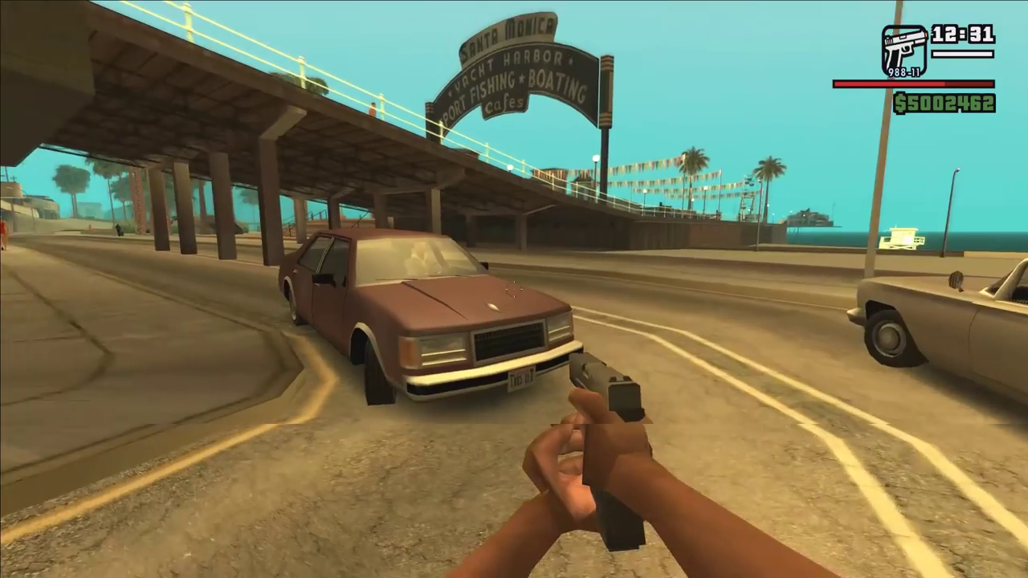
Walk up to the brown car and fire seven shots into its side with the new Glock
key("w")
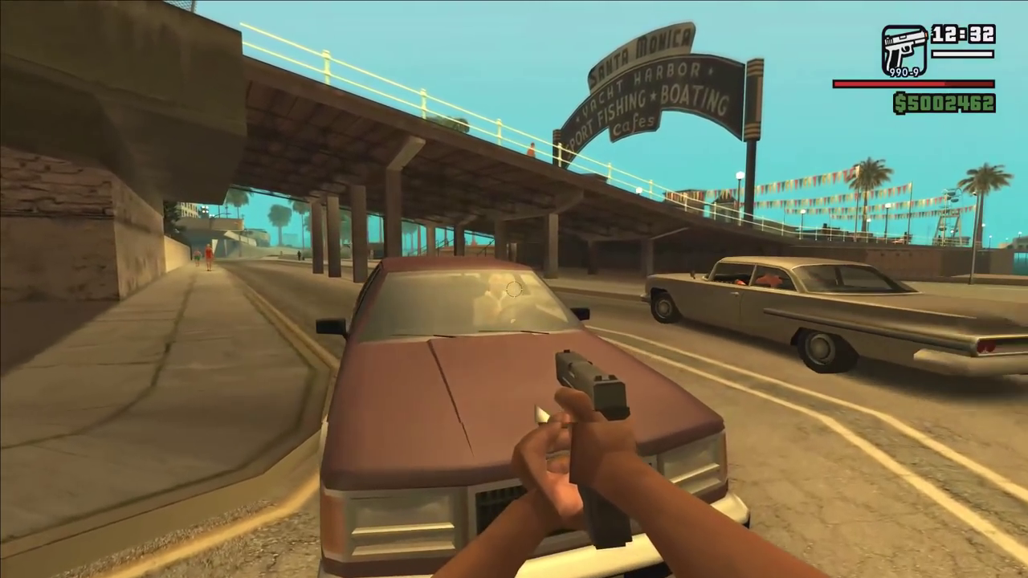
left_click(514, 290)
left_click(514, 289)
left_click(514, 289)
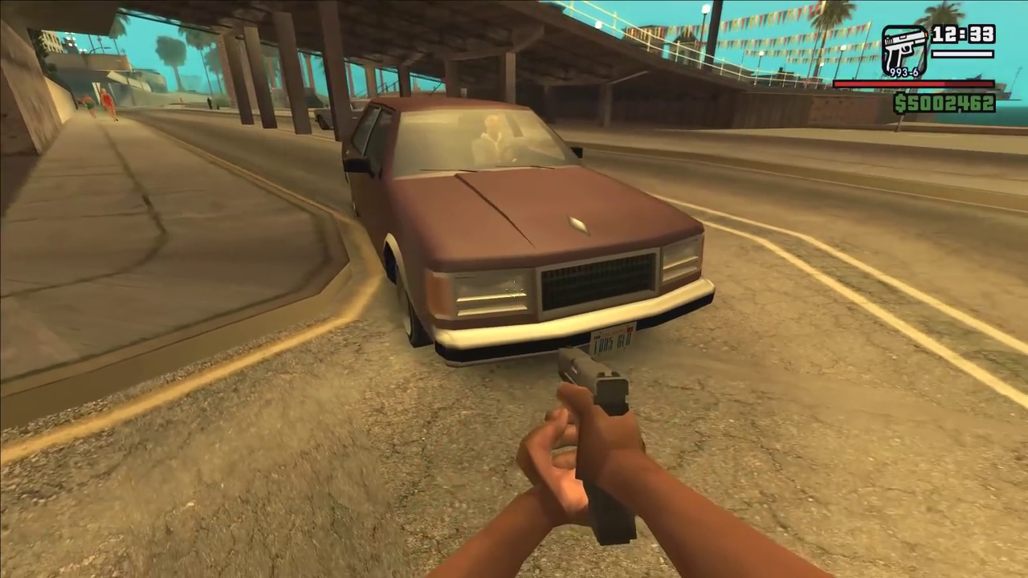
left_click(514, 289)
left_click(514, 289)
left_click(514, 289)
left_click(514, 289)
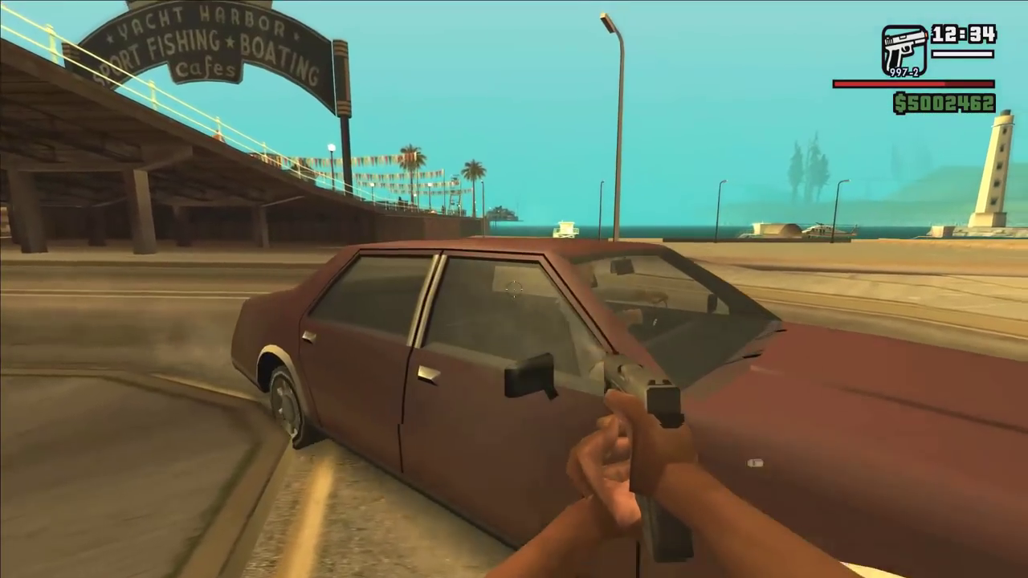